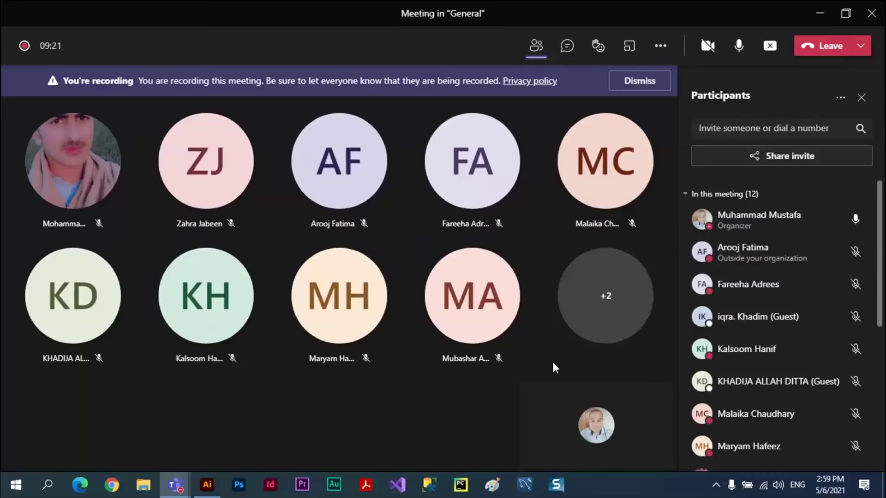
Switch from the meeting window to the blank Untitled-1 Illustrator document
key(alt+Tab)
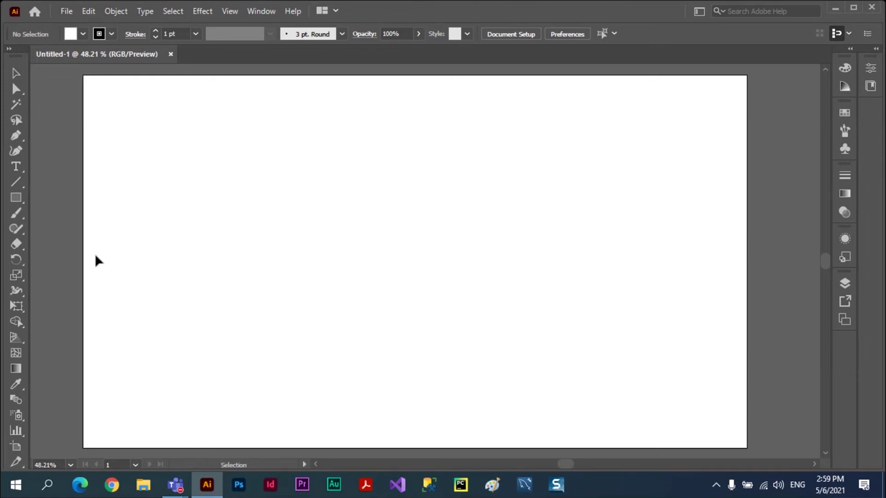
Draw a small rectangle near the artboard's top left and fill it bright green
drag(18, 200, 56, 193)
drag(186, 137, 268, 189)
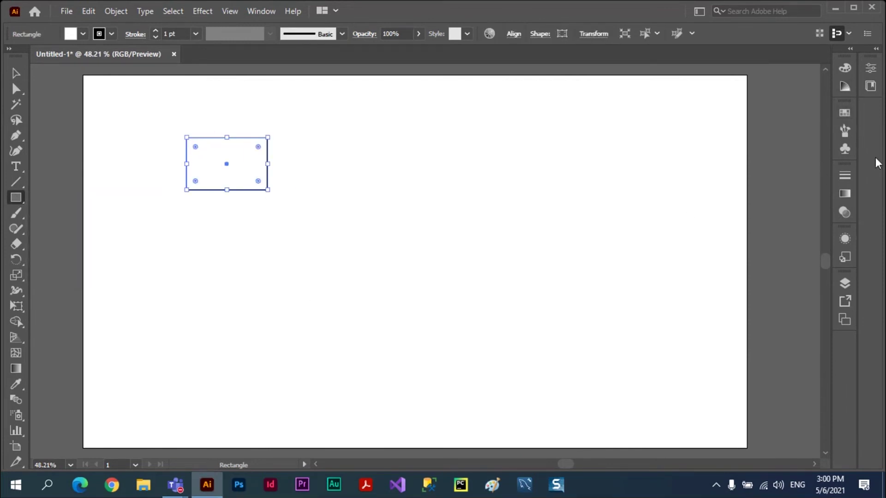
click(845, 114)
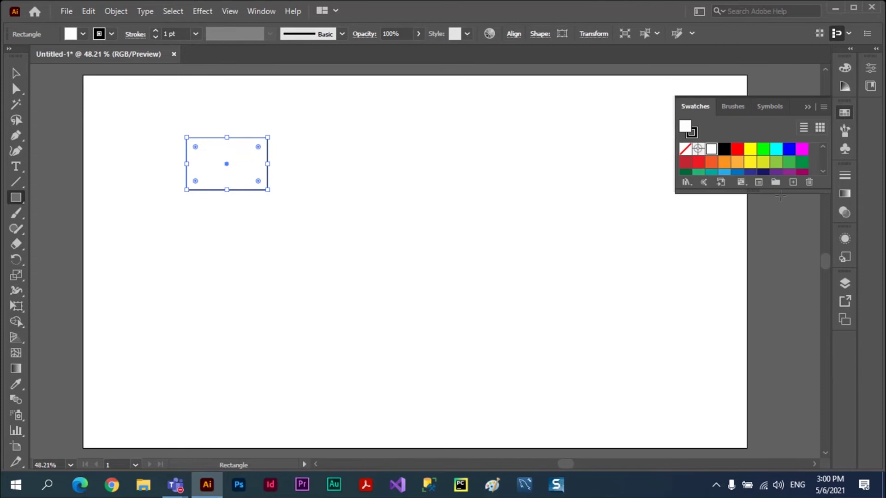
drag(783, 192, 784, 281)
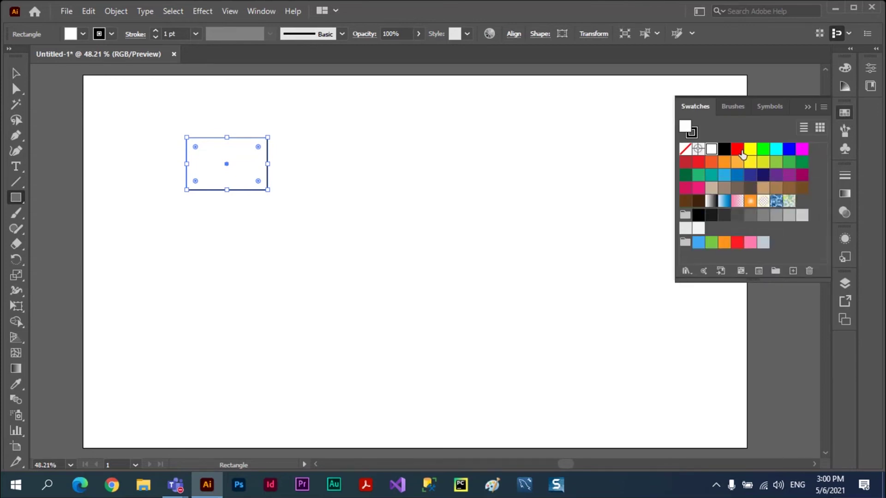
click(763, 149)
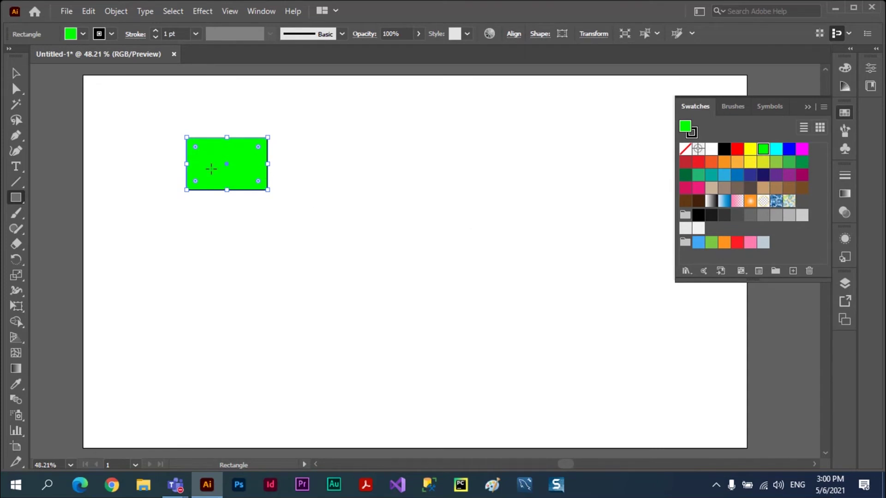
click(845, 194)
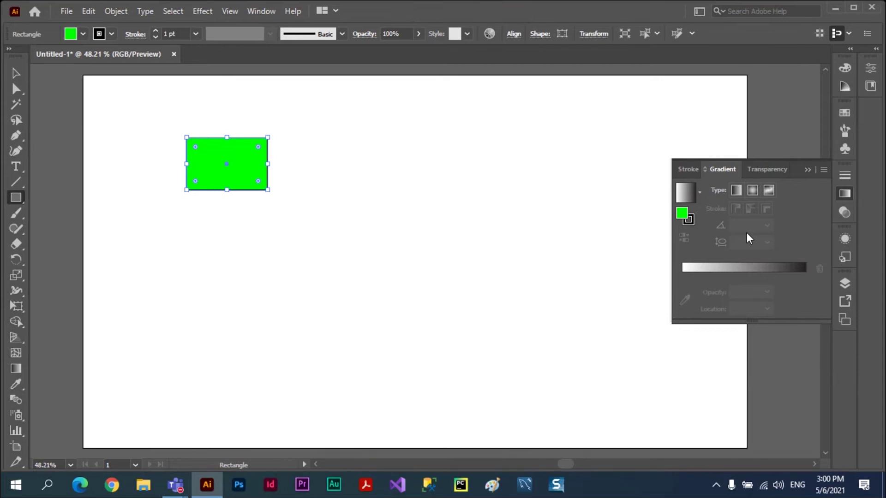
Apply the Sky gradient preset to the rectangle and make its right stop yellow
click(700, 195)
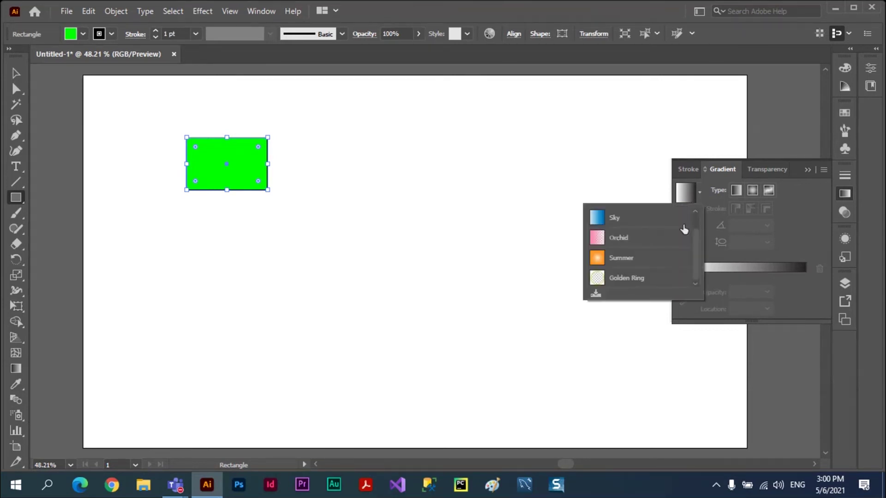
click(597, 217)
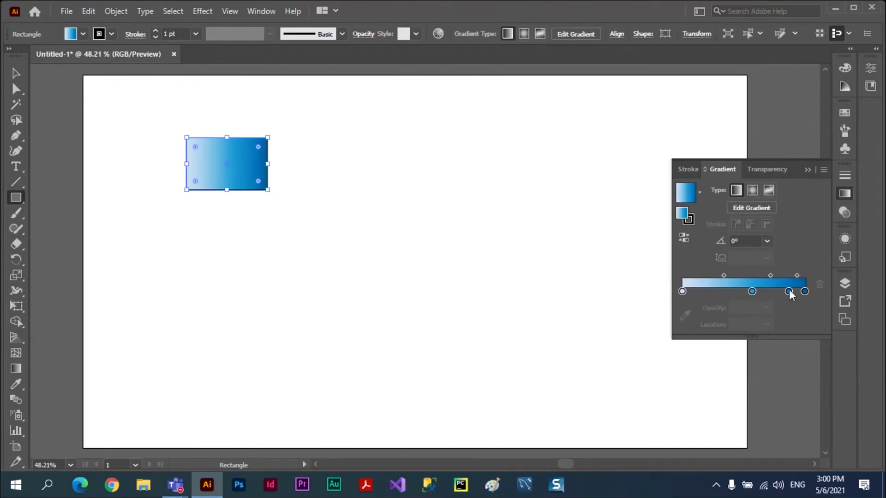
click(805, 292)
double_click(805, 291)
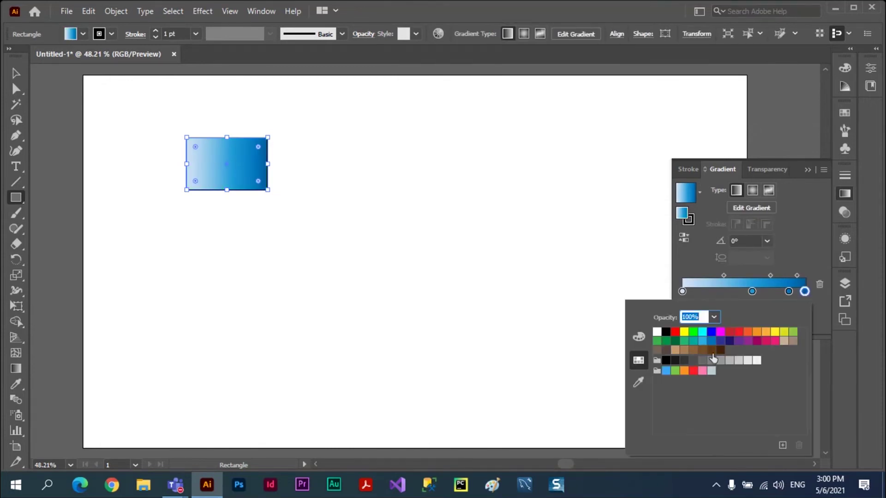
click(685, 332)
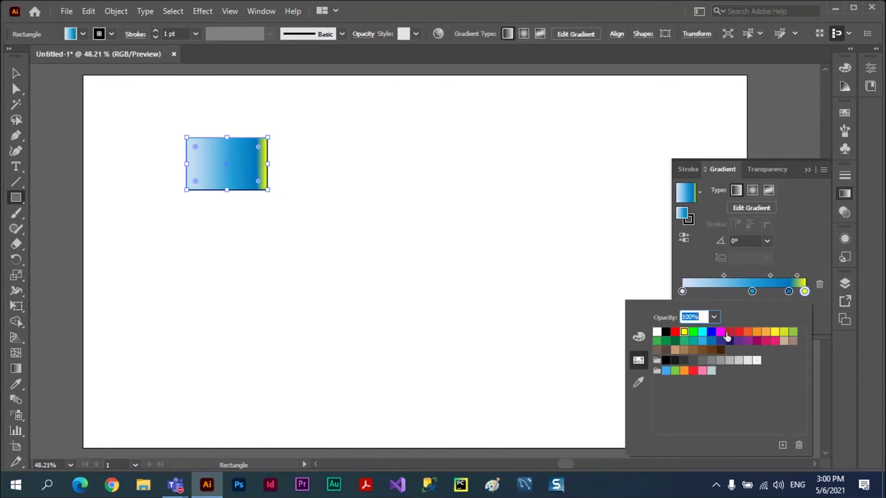
Make the middle gradient stop dark brown, set it radial, then switch to freeform gradient
click(752, 292)
double_click(752, 293)
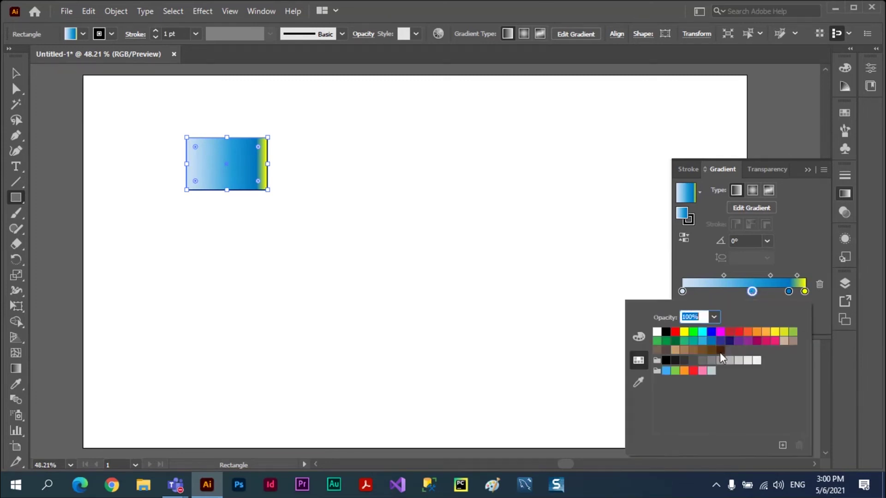
click(720, 349)
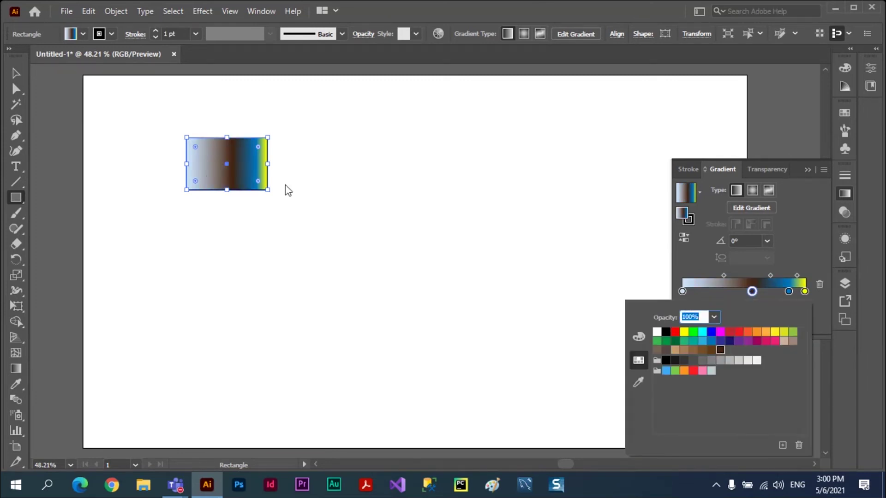
click(752, 190)
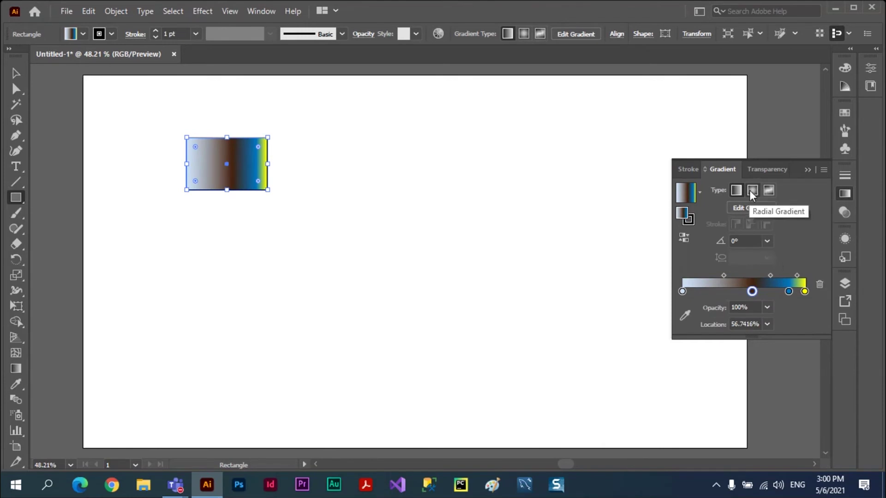
click(751, 190)
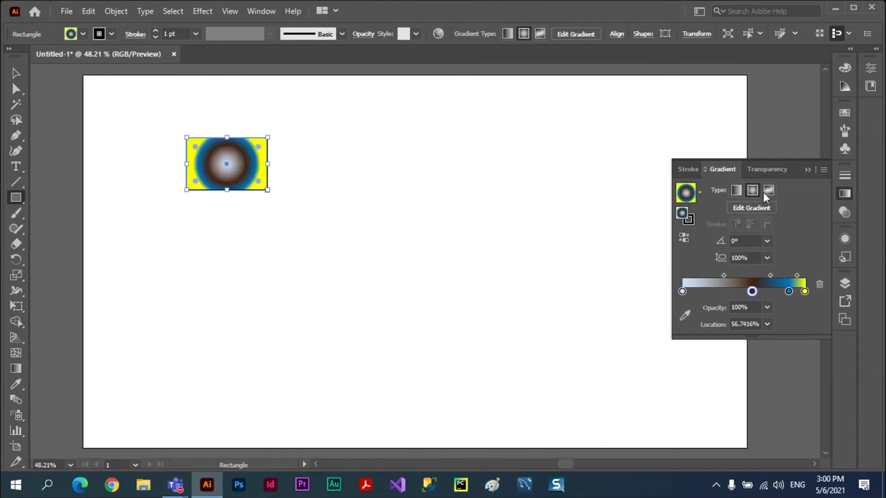
click(768, 191)
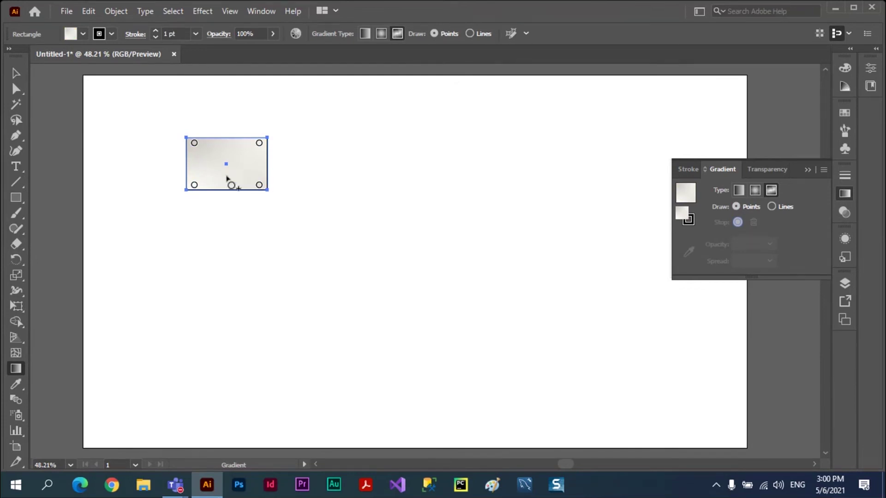
Add a blue freeform gradient point near the rectangle's upper left
click(213, 155)
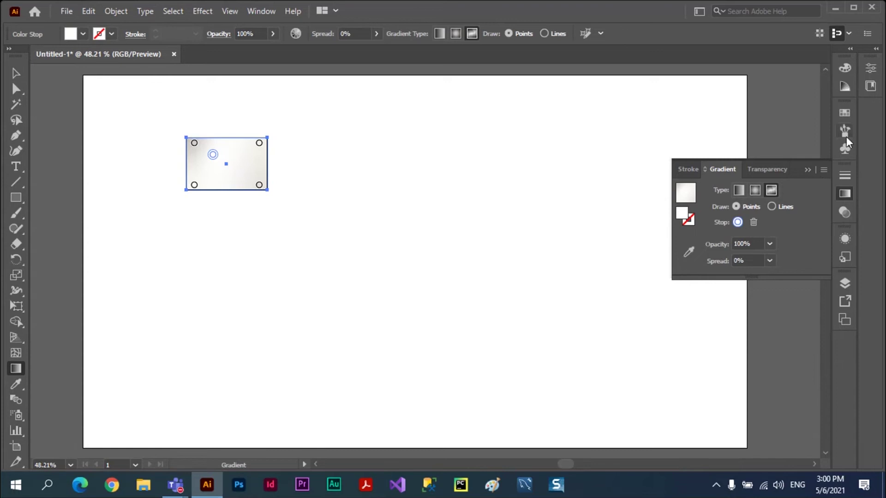
click(845, 113)
click(789, 150)
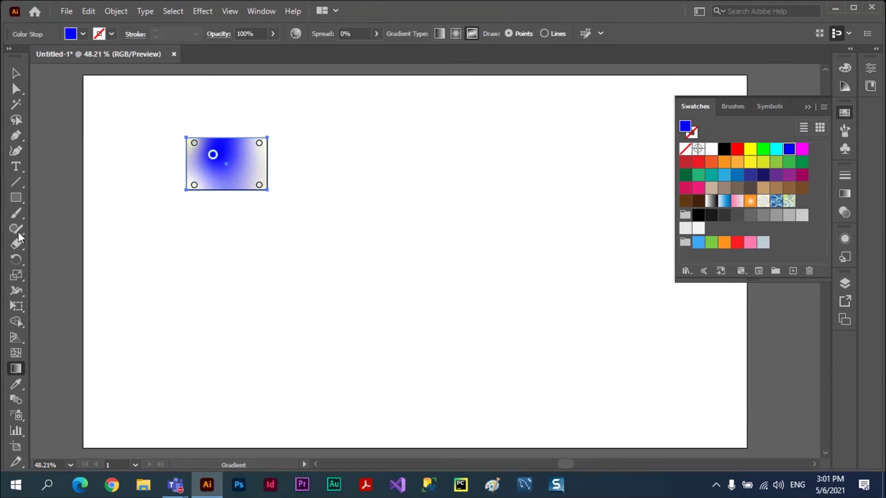
click(18, 200)
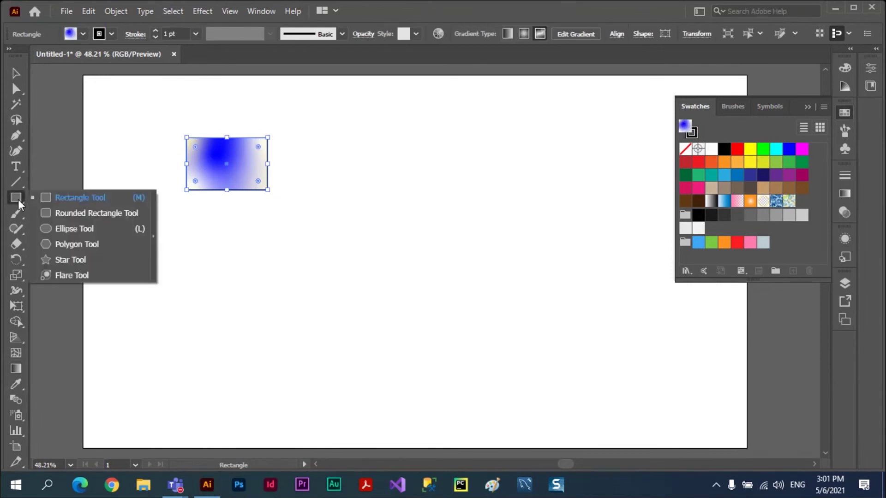
Draw two closed wavy Pencil shapes, one across the middle and one near the bottom
click(69, 228)
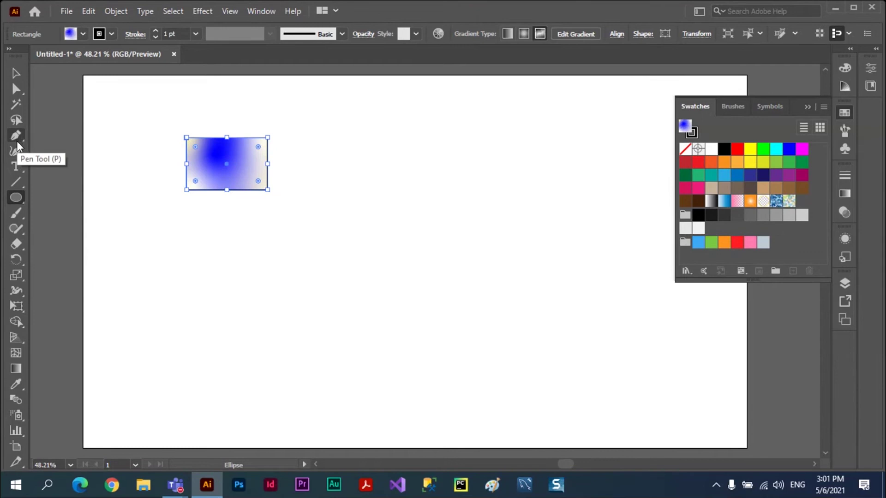
click(18, 231)
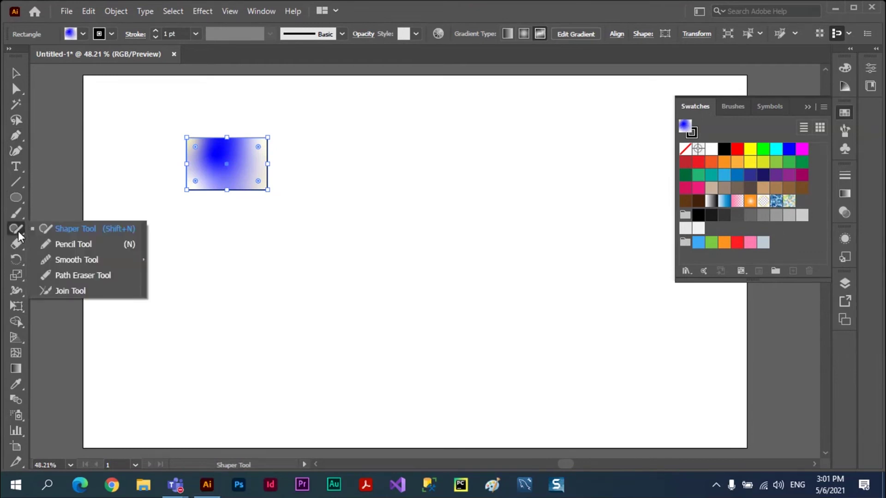
click(51, 243)
mouse_move(210, 268)
mouse_down()
mouse_move(284, 246)
mouse_move(644, 300)
mouse_move(583, 319)
mouse_move(482, 304)
mouse_move(249, 300)
mouse_move(213, 278)
mouse_move(213, 266)
mouse_up()
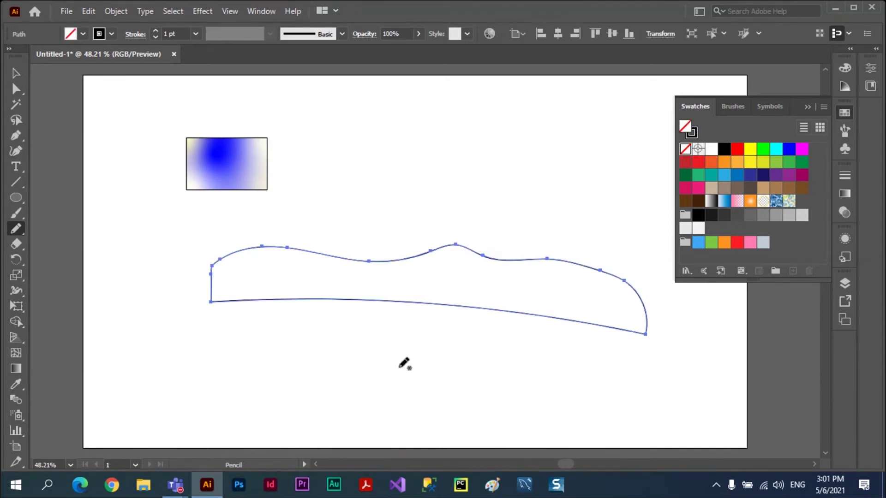
mouse_move(242, 368)
mouse_down()
mouse_move(293, 344)
mouse_move(359, 368)
mouse_move(597, 373)
mouse_move(661, 407)
mouse_move(531, 416)
mouse_move(248, 402)
mouse_move(242, 367)
mouse_move(244, 390)
mouse_up()
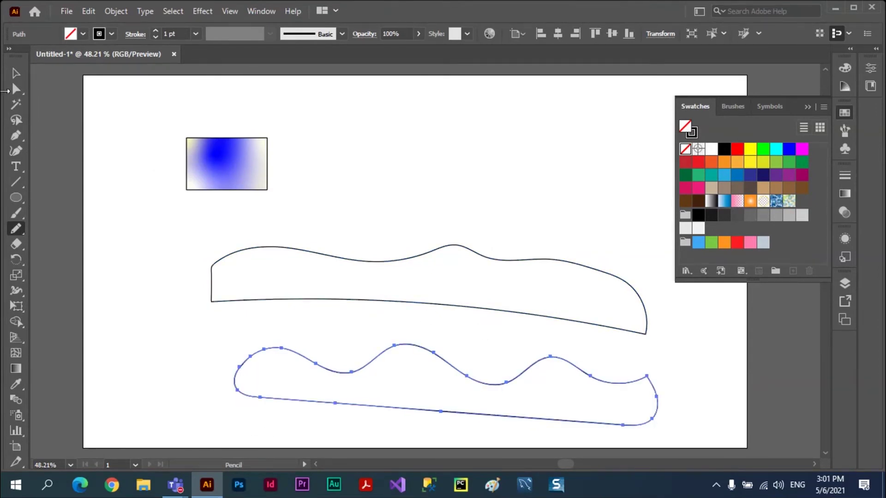
click(16, 73)
click(500, 294)
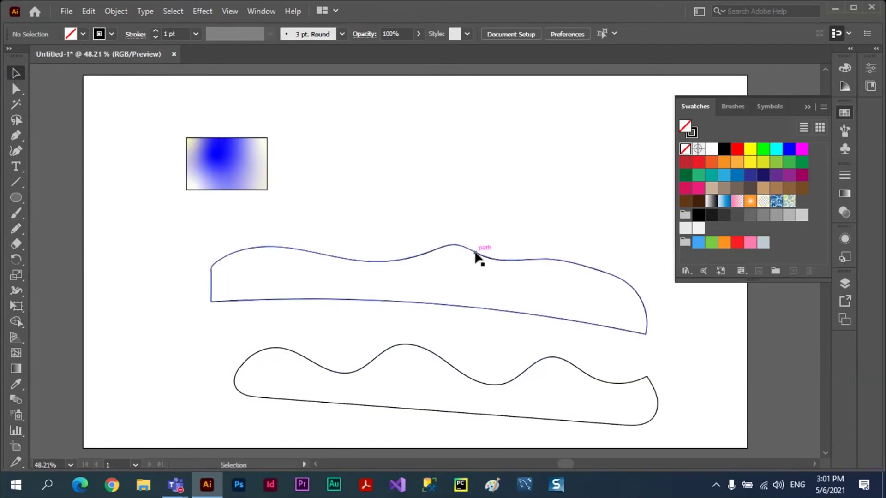
Fill the upper wavy shape yellow and the lower one red, with both strokes set to None
click(479, 259)
click(750, 149)
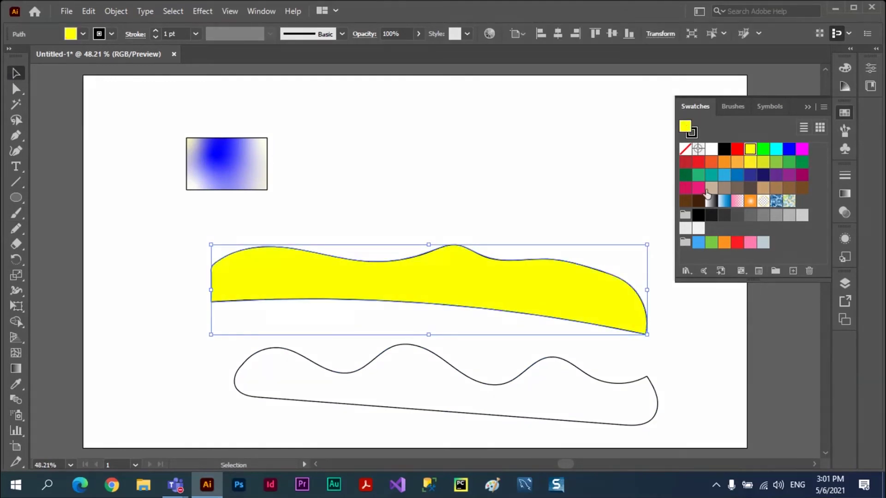
click(552, 358)
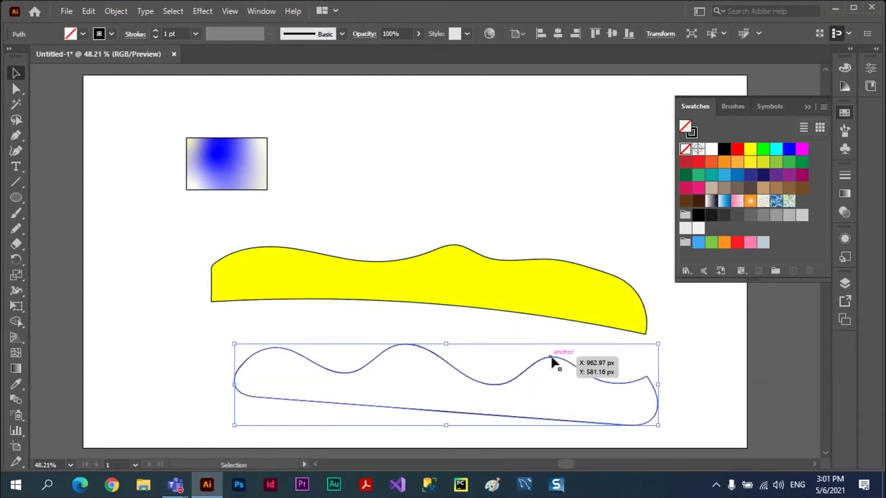
click(738, 149)
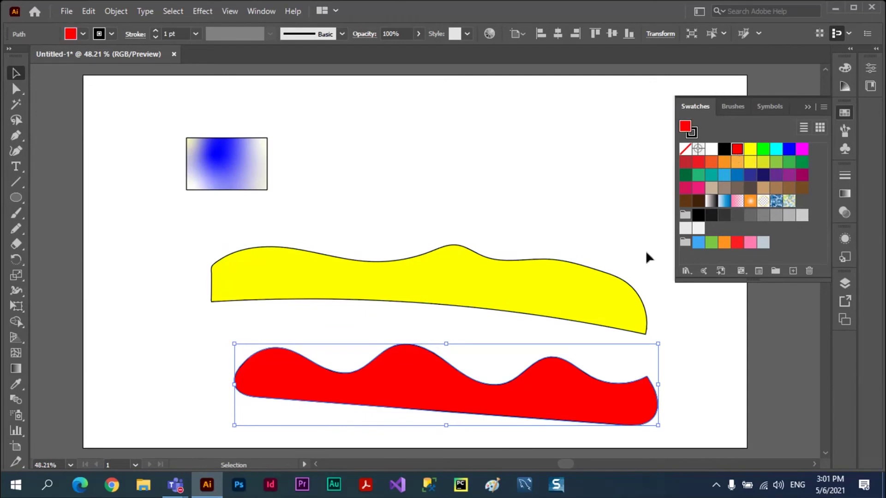
drag(185, 233, 423, 425)
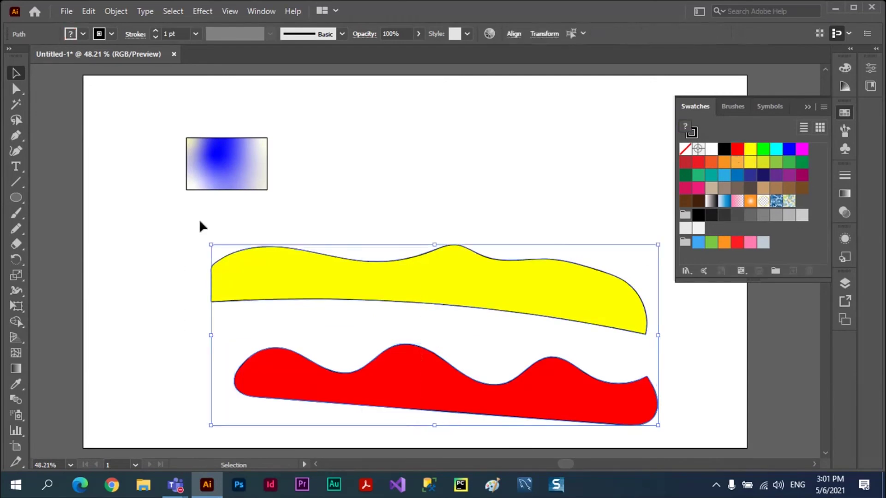
click(112, 33)
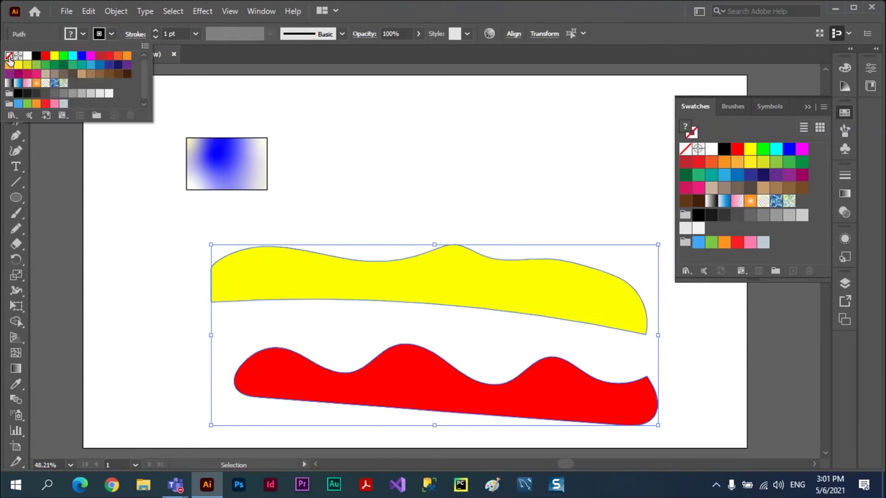
click(10, 61)
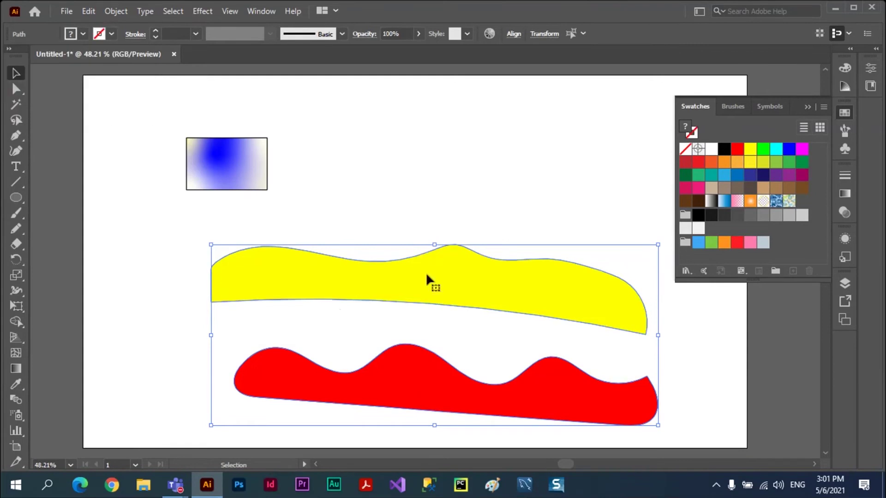
click(119, 233)
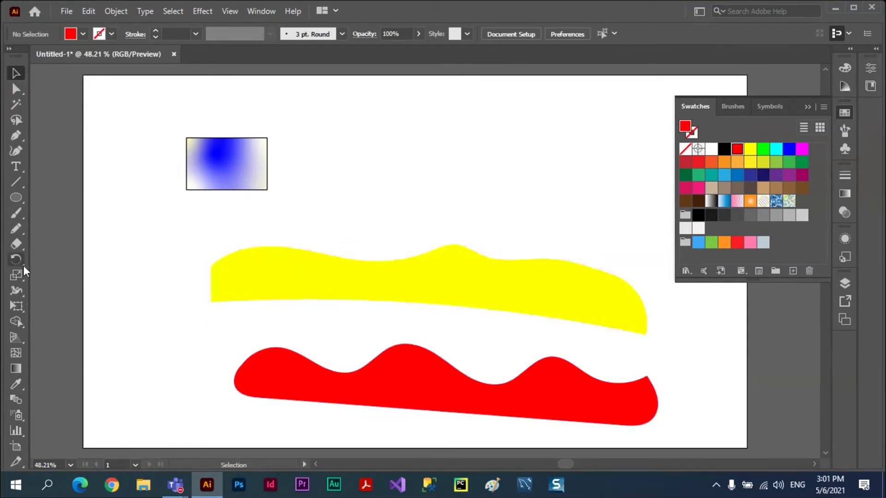
Blend the yellow wavy shape into the red one with the Blend tool
click(15, 402)
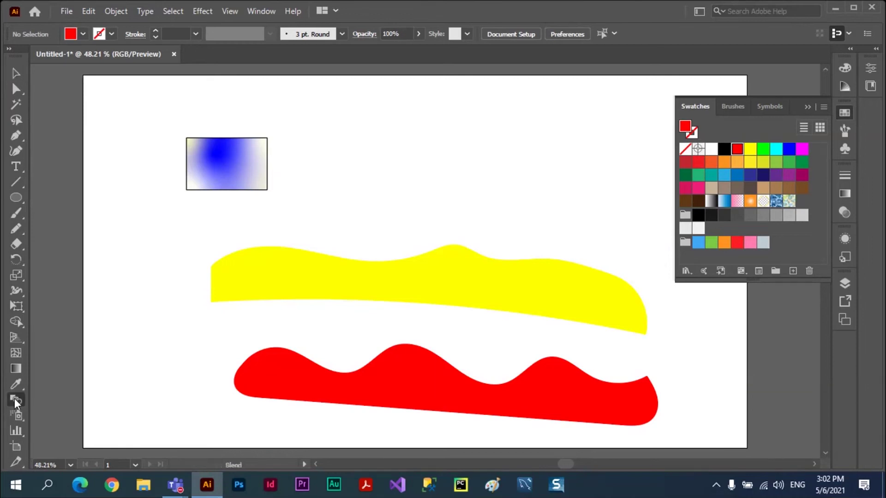
click(446, 277)
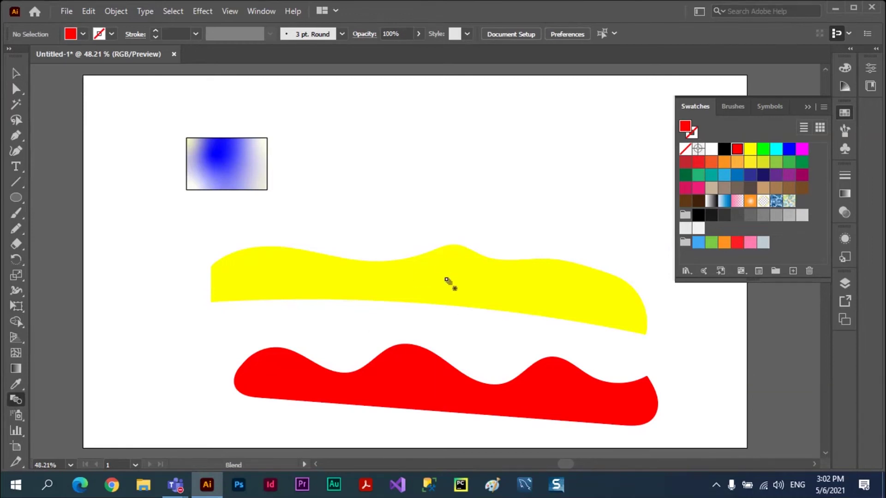
click(456, 382)
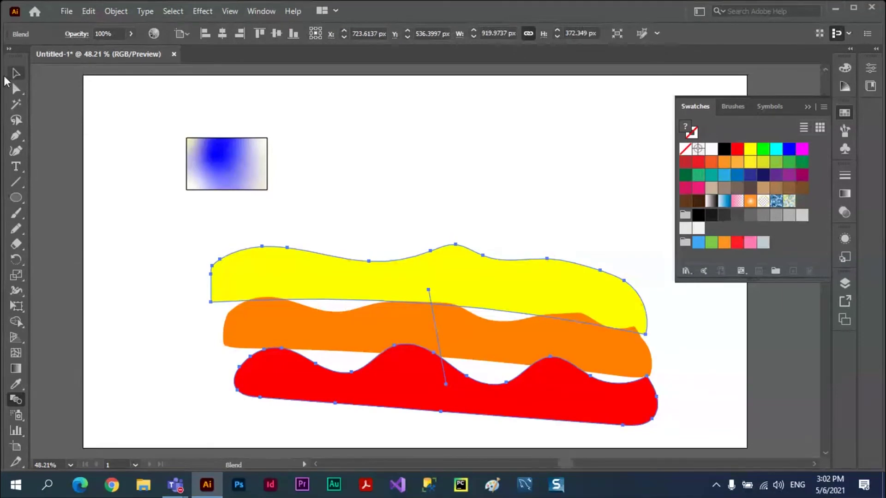
click(17, 74)
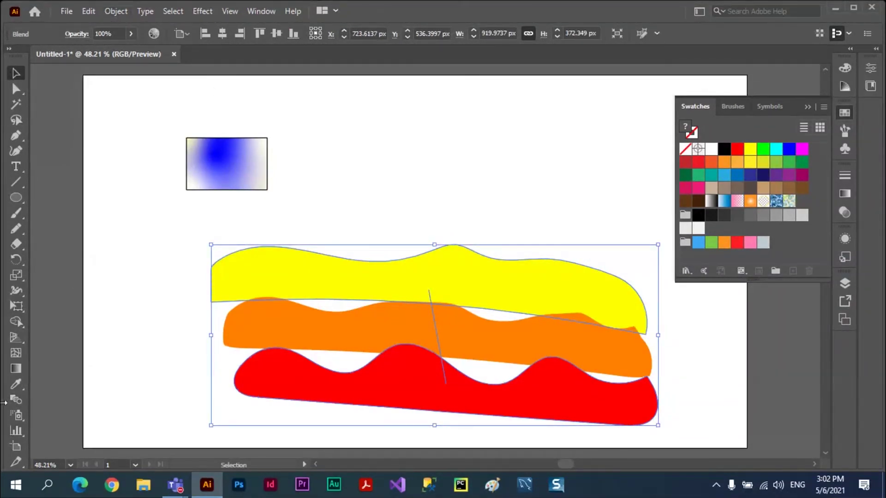
Set the blend spacing to Specified Steps with 20 steps
double_click(17, 399)
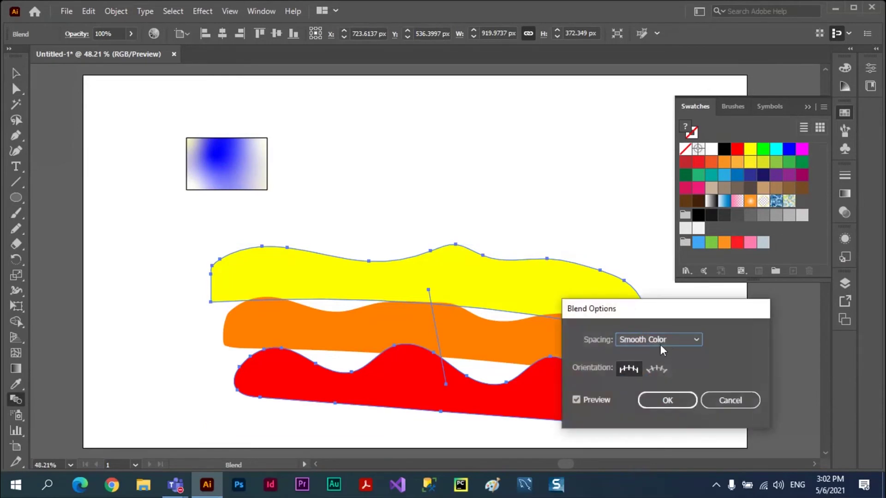
click(696, 340)
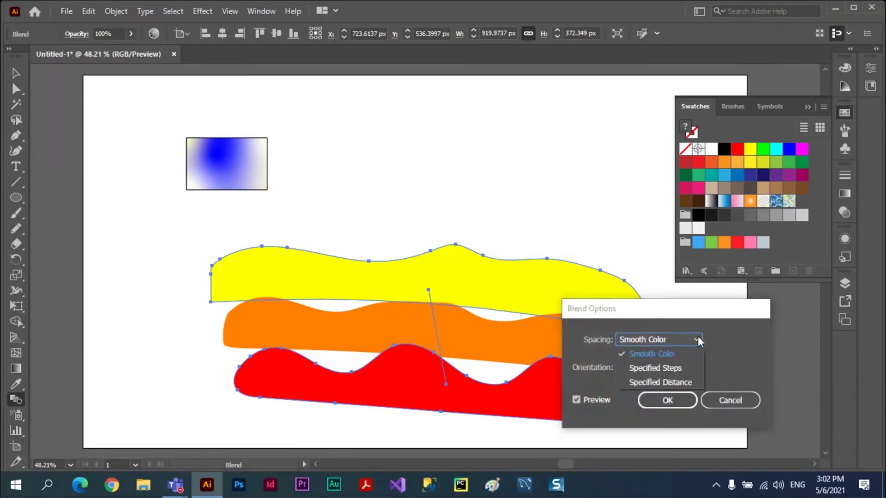
click(669, 368)
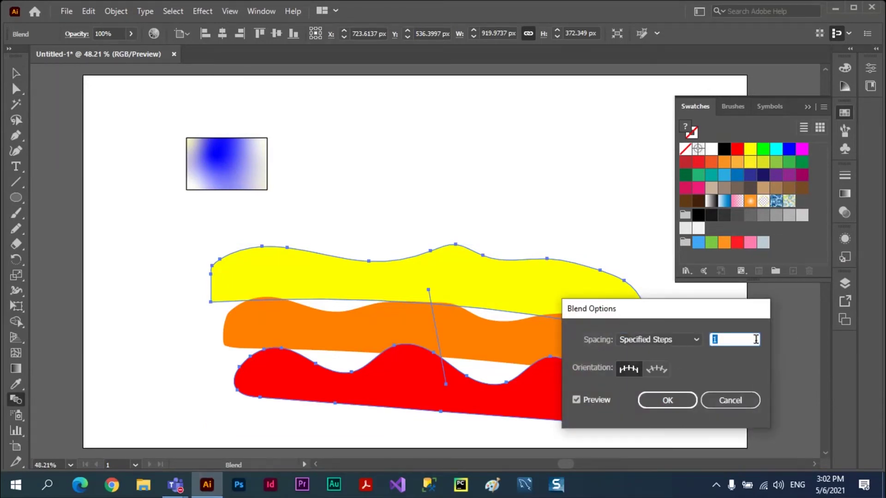
text(10)
key(Tab)
text(20)
key(Tab)
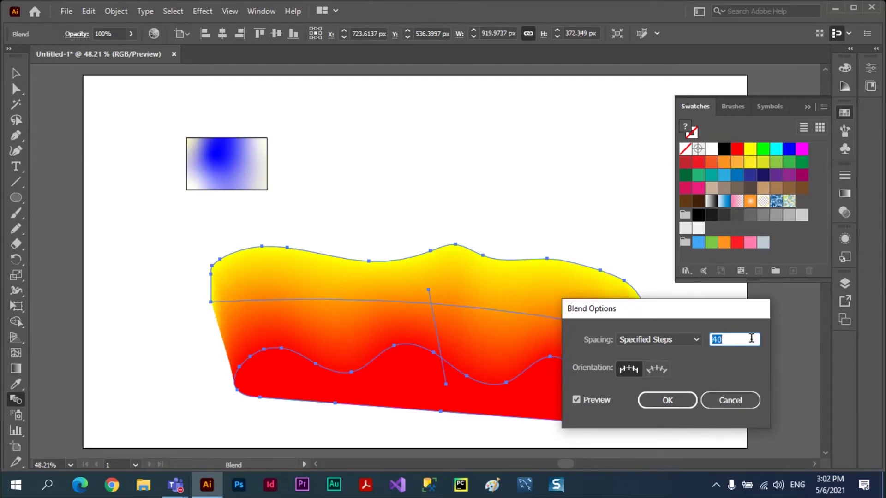
click(668, 400)
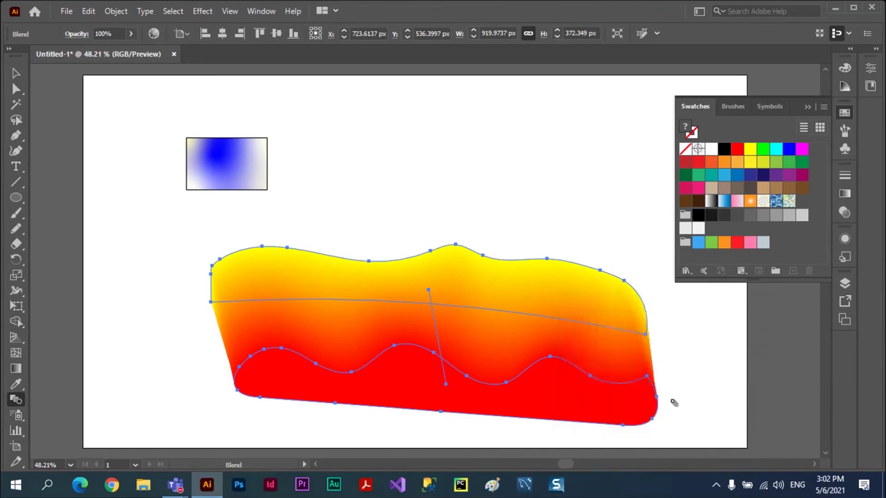
click(16, 73)
click(249, 314)
click(152, 257)
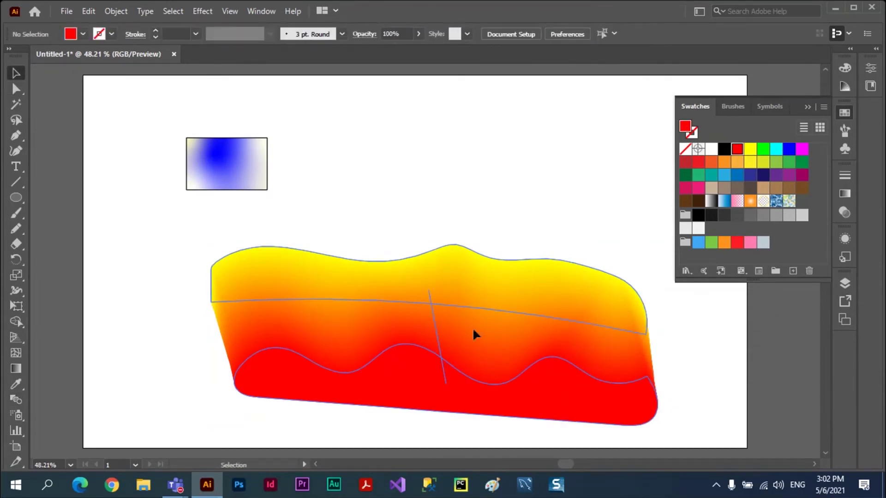
Move the blend and stretch the blue gradient rectangle over it
mouse_move(475, 331)
mouse_down()
mouse_move(486, 275)
mouse_move(473, 320)
mouse_up()
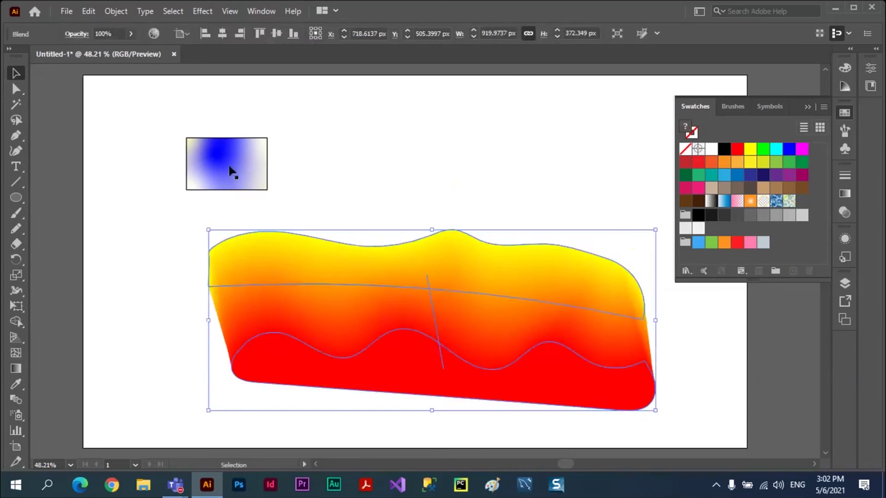
click(233, 171)
drag(242, 167, 337, 198)
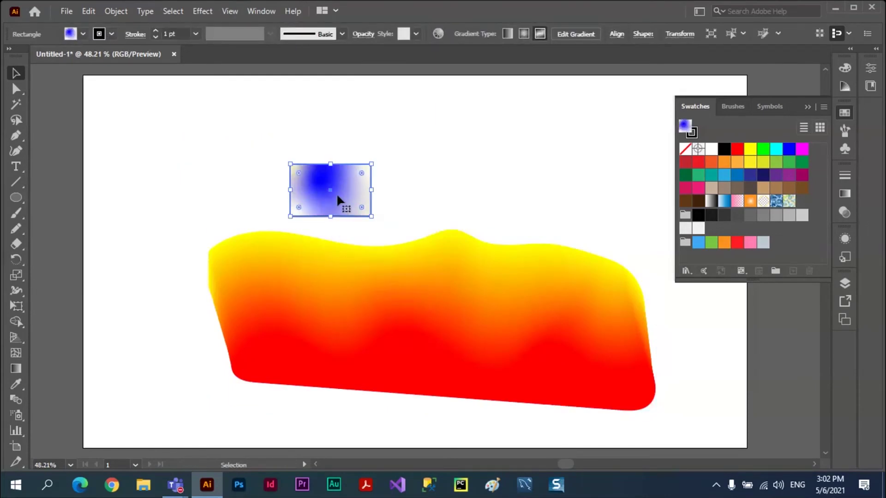
key(ctrl)
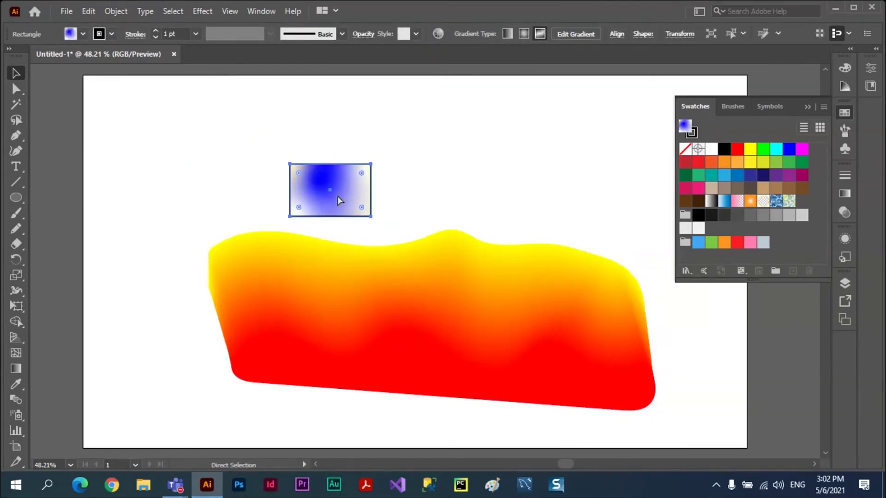
mouse_move(340, 200)
mouse_down()
mouse_move(307, 284)
mouse_move(368, 314)
mouse_up()
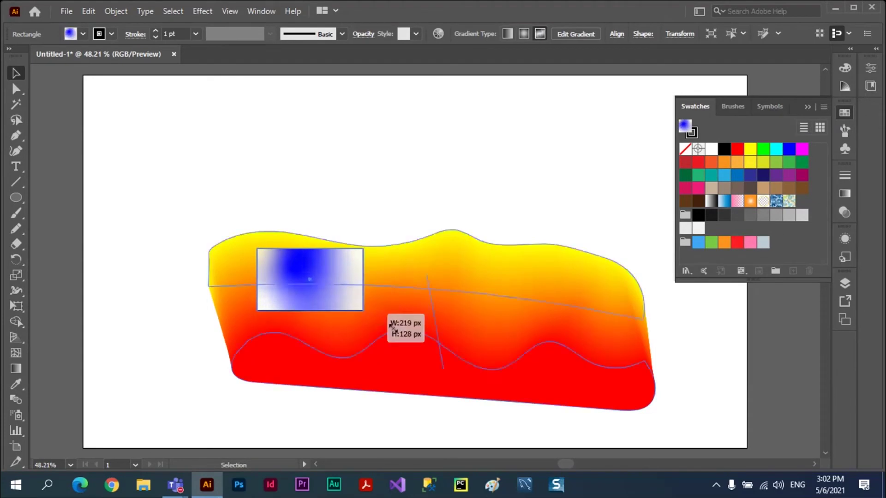
drag(368, 314, 556, 386)
drag(483, 317, 503, 316)
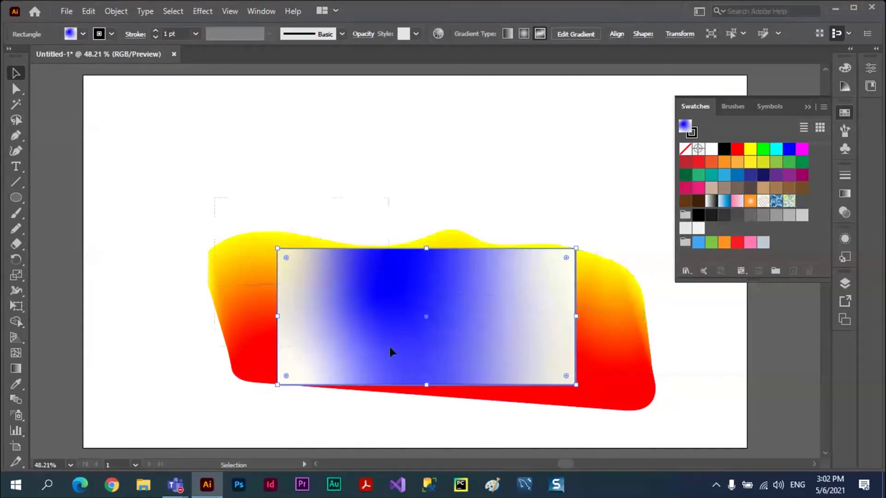
Select everything and make a clipping mask from the rectangle
key(ctrl+a)
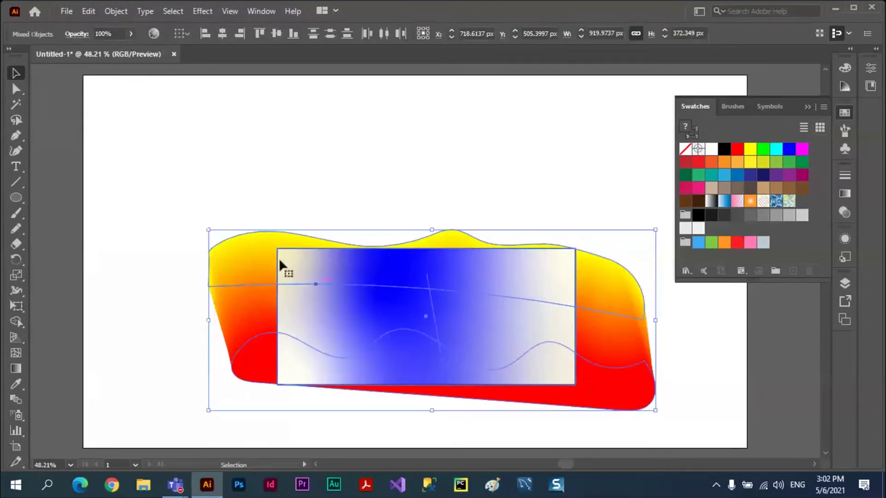
click(117, 14)
mouse_move(180, 461)
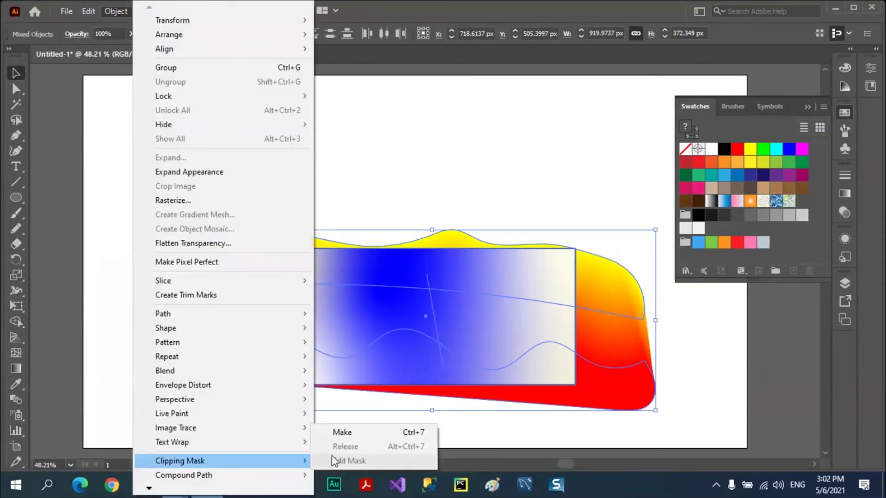
click(333, 433)
click(230, 307)
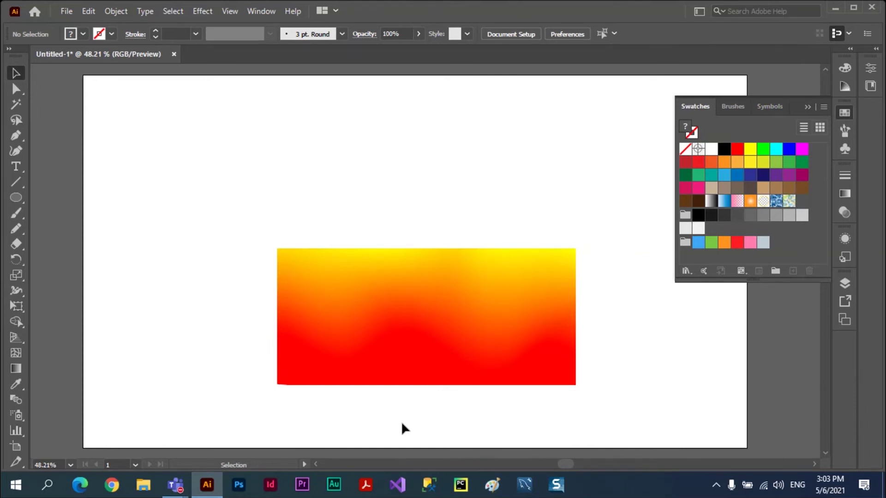
click(293, 259)
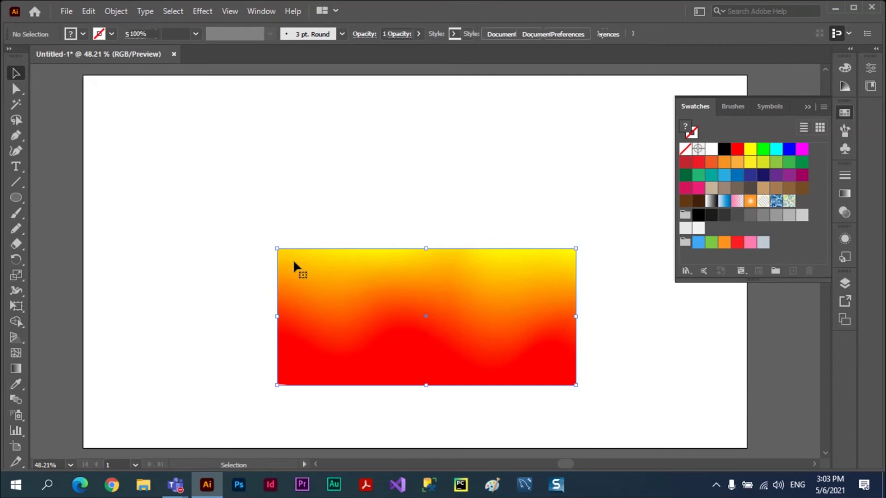
Delete the clipped group and draw a large rectangle filled yellow-green
key(Delete)
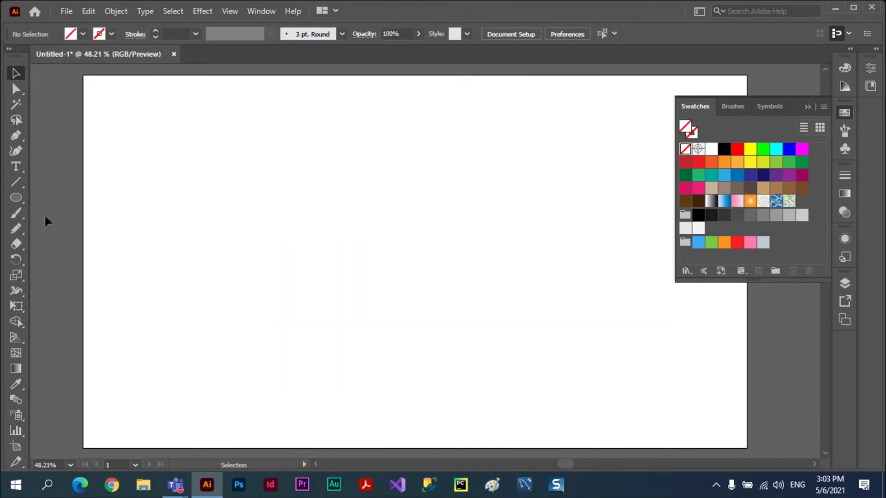
drag(16, 203, 50, 199)
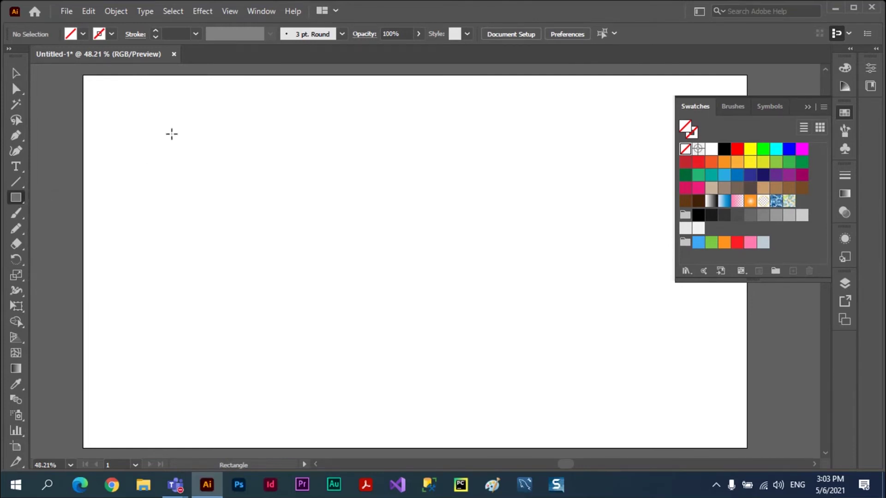
drag(171, 134, 549, 344)
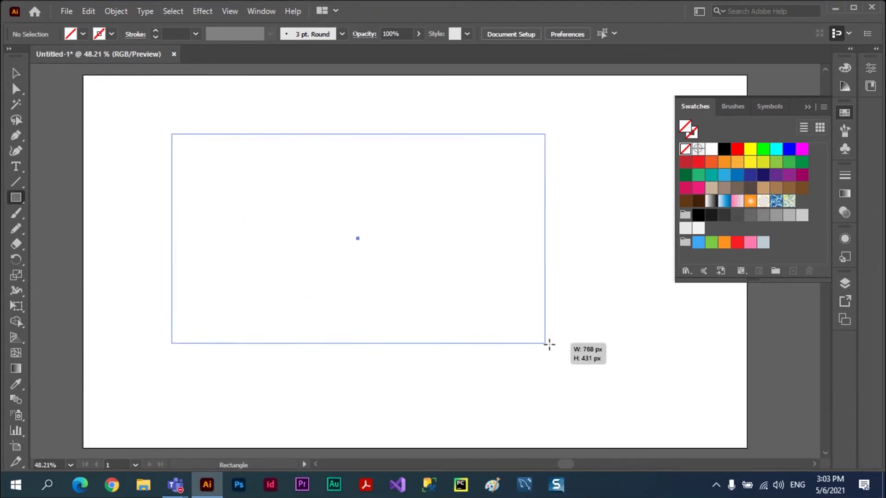
drag(549, 344, 585, 358)
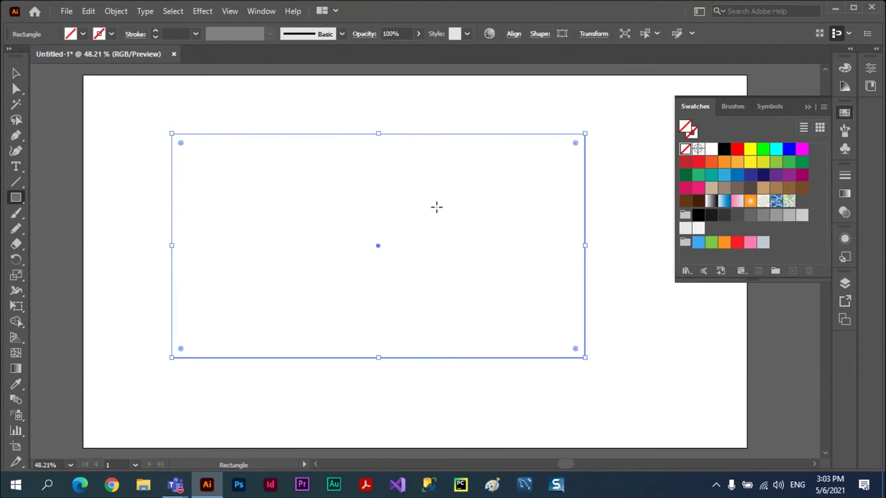
click(763, 161)
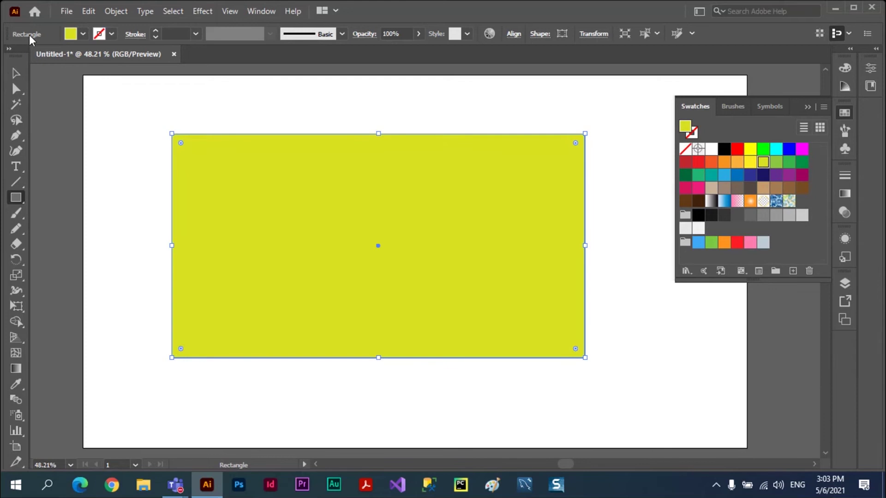
click(845, 284)
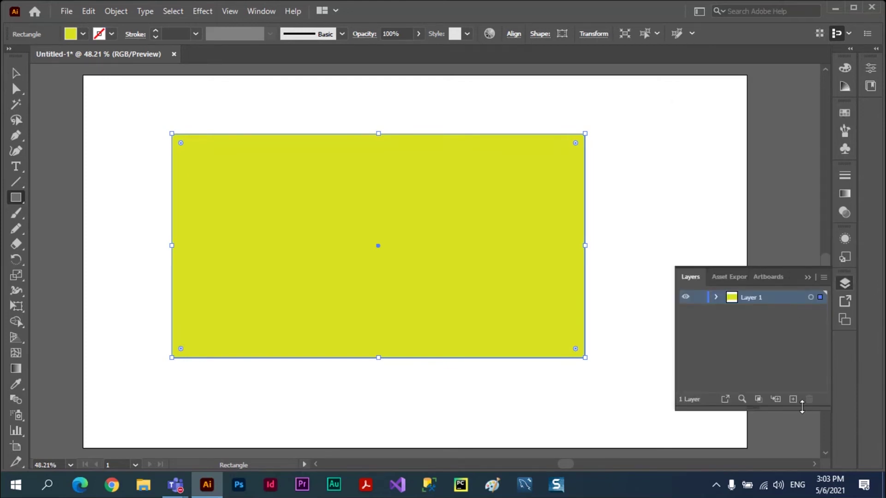
Expand Layer 1 to reveal the rectangle and nudge the rectangle slightly lower
drag(802, 407, 802, 434)
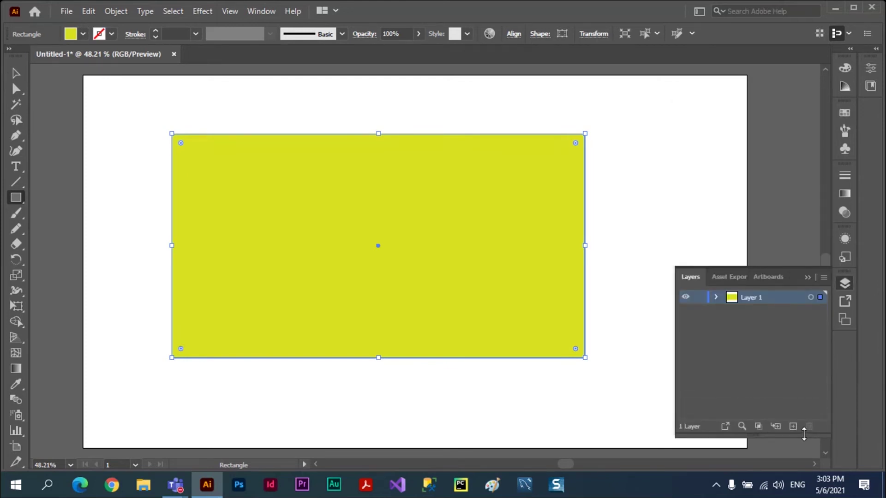
click(716, 297)
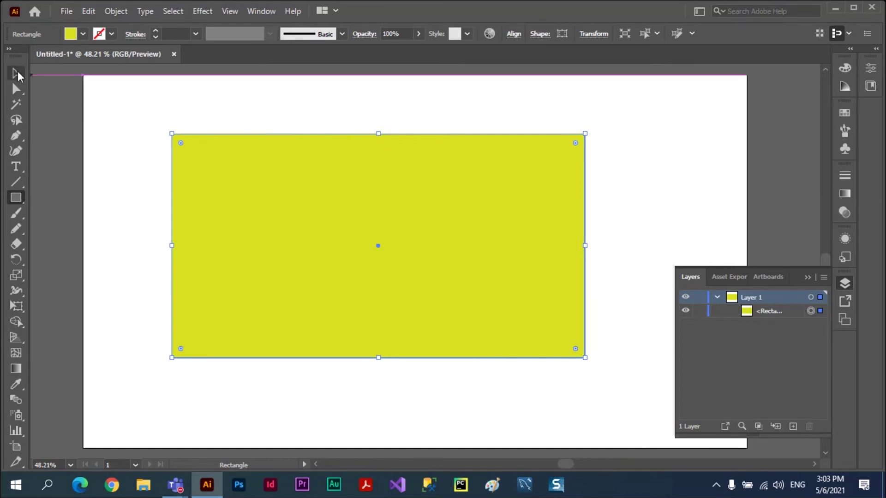
key(v)
drag(306, 159, 314, 165)
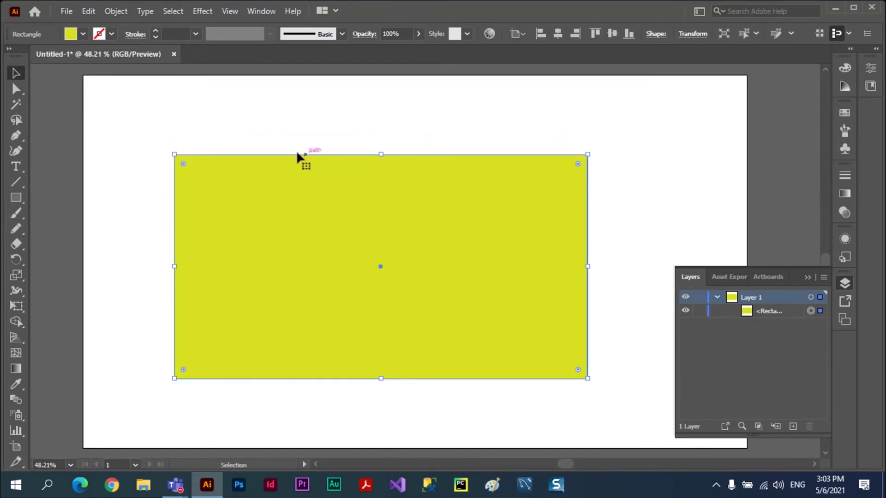
click(118, 13)
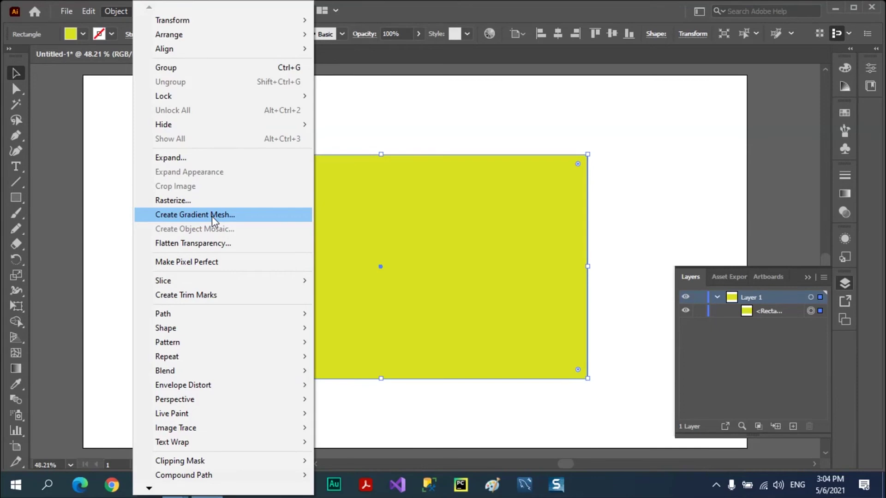
Set up a gradient mesh on the rectangle with 4 rows and 5 columns
click(213, 215)
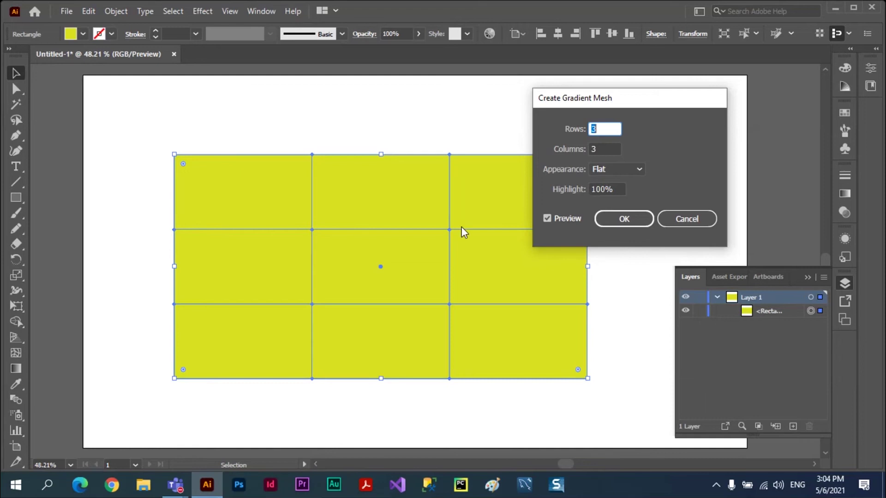
click(603, 129)
key(Up)
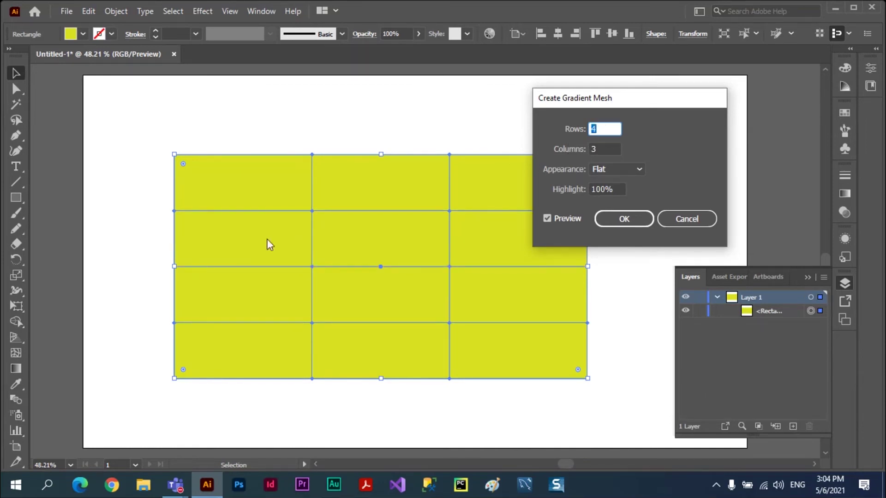
click(606, 149)
key(Up)
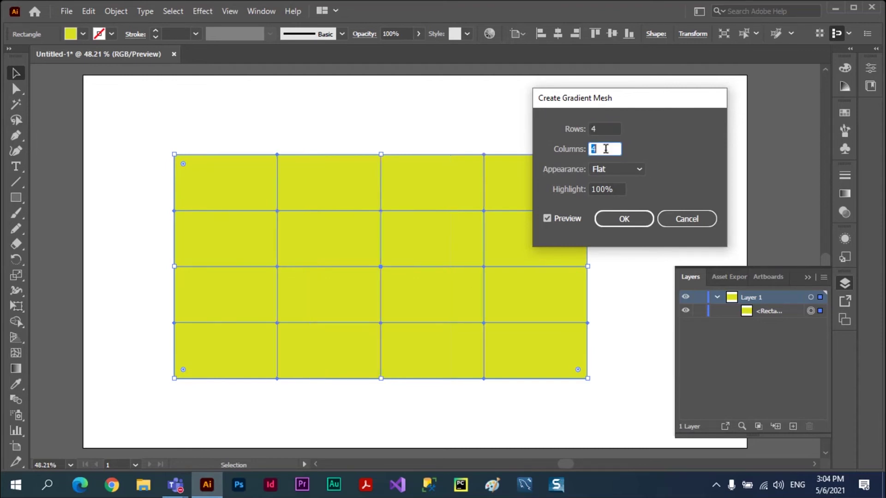
key(Up)
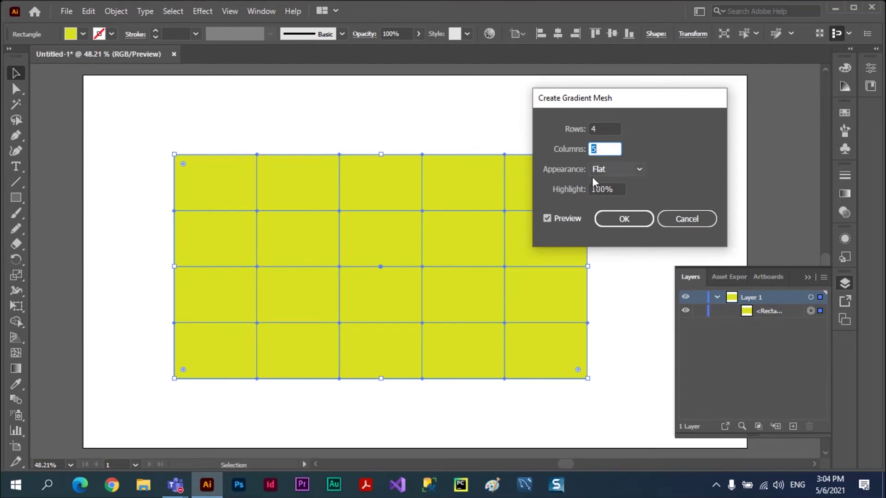
Preview the To Center and To Edge mesh appearances
click(640, 172)
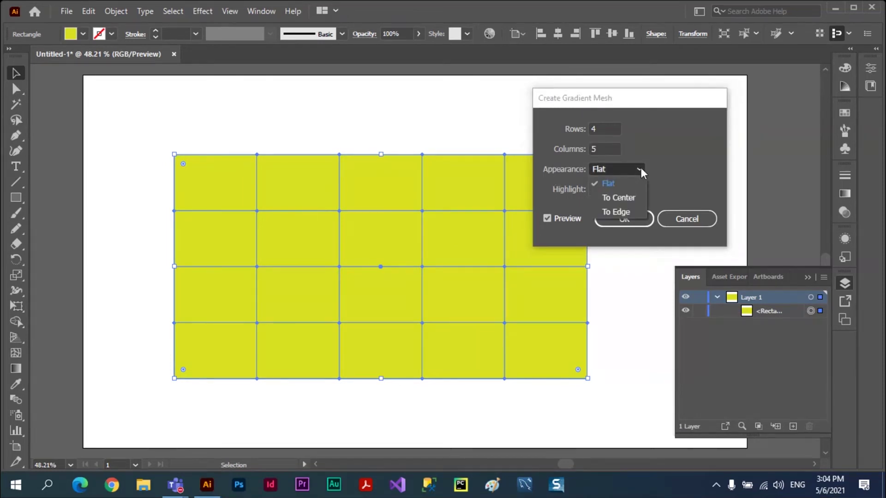
click(624, 197)
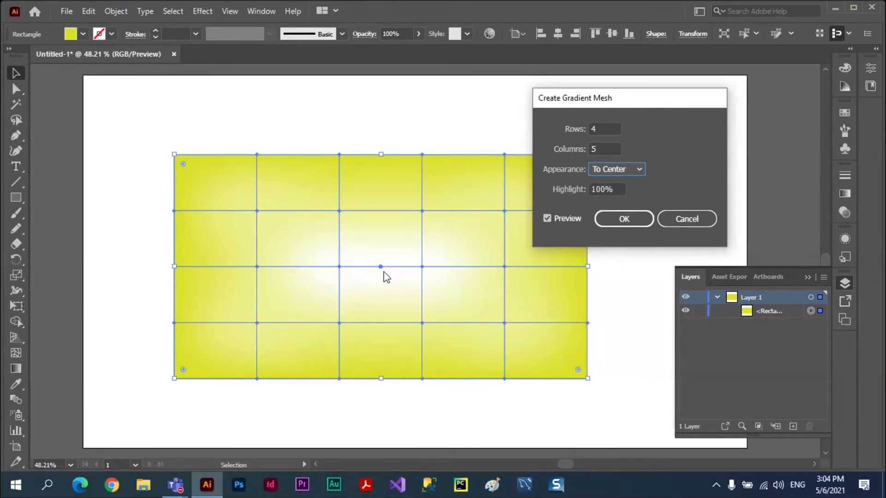
click(641, 170)
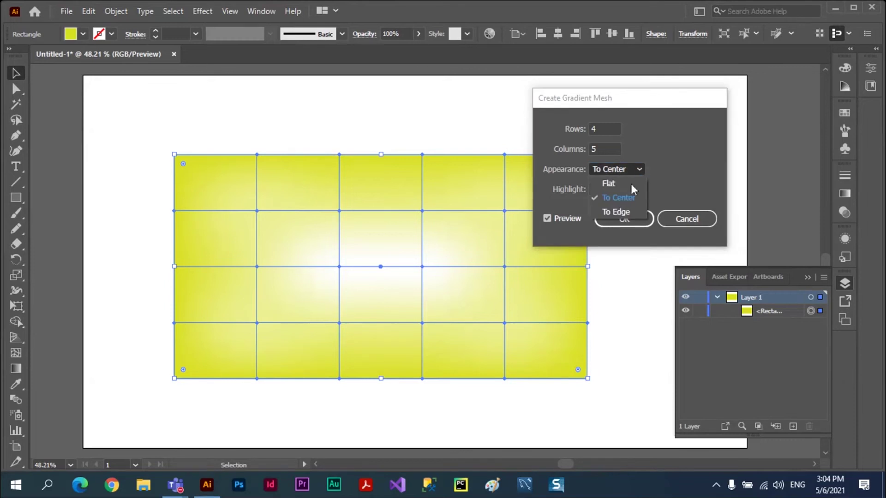
click(613, 212)
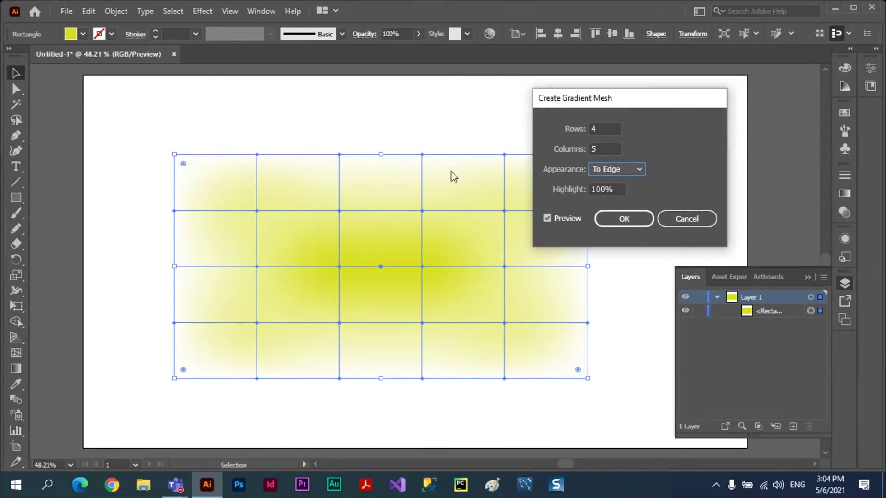
click(639, 171)
click(622, 195)
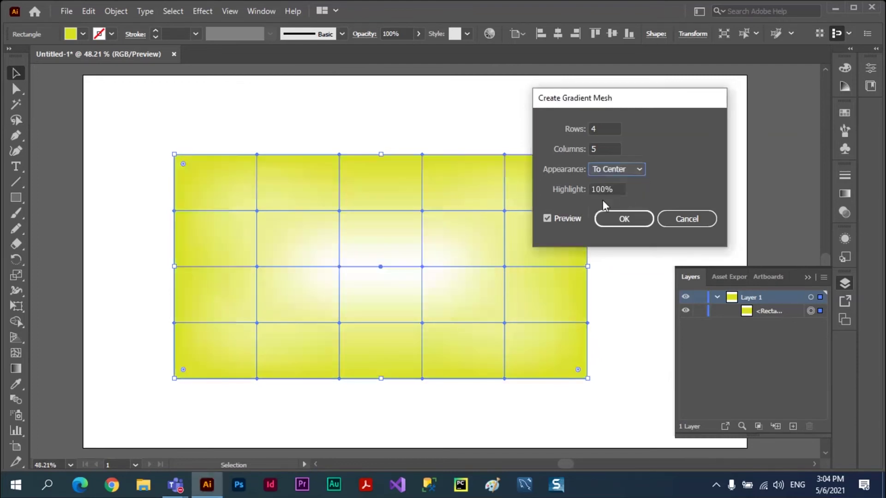
Restore the highlight to 100%, return the appearance to Flat, and create the mesh
click(618, 189)
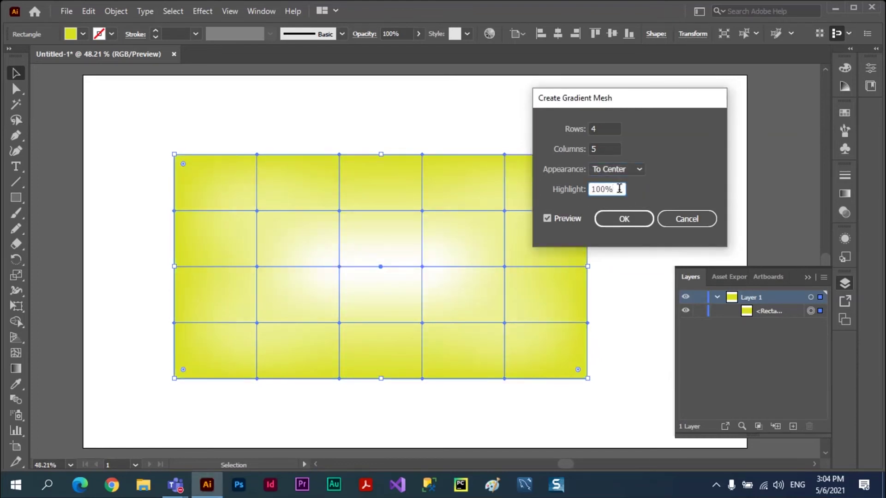
drag(619, 188, 579, 189)
text(60)
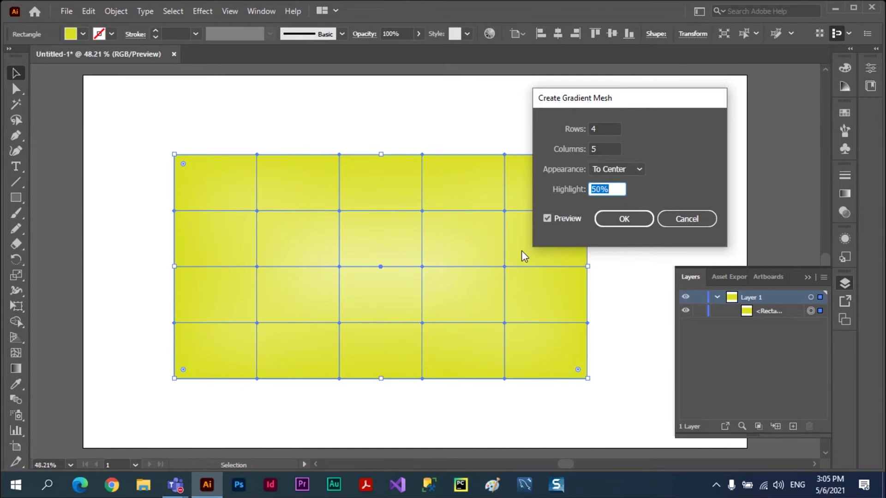
key(shift+Up)
key(shift+Up)
key(shift+Up)
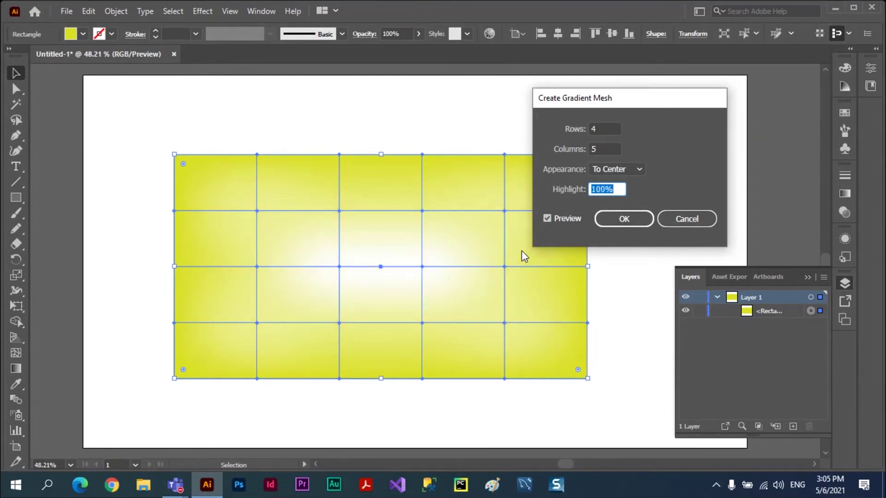
click(639, 169)
click(614, 177)
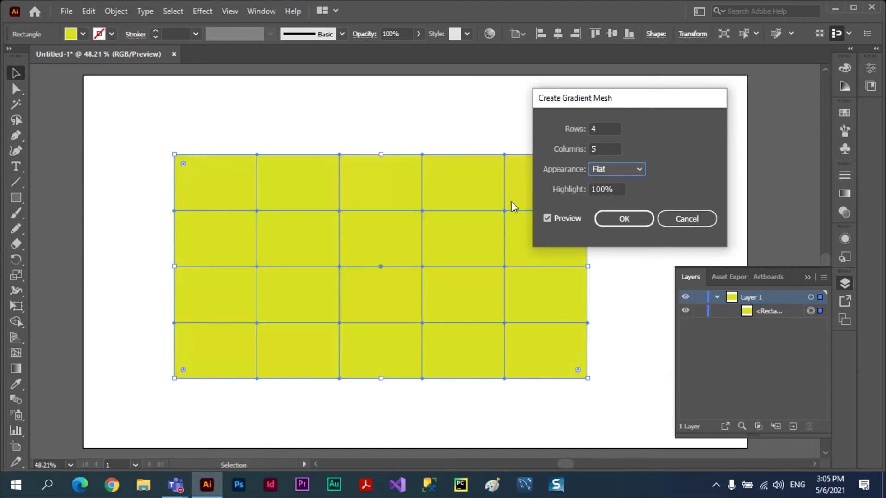
click(622, 217)
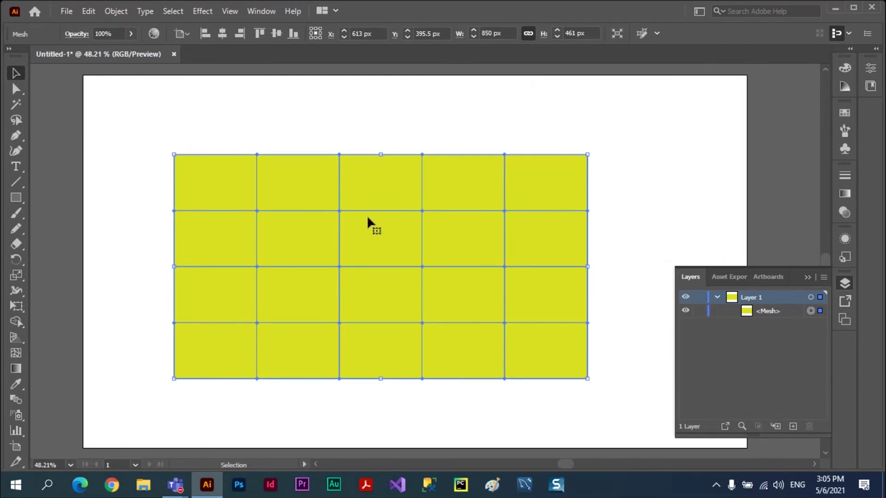
Move the mesh slightly left on the artboard
click(369, 129)
click(379, 203)
mouse_move(400, 203)
mouse_down()
mouse_move(360, 202)
mouse_move(362, 192)
mouse_up()
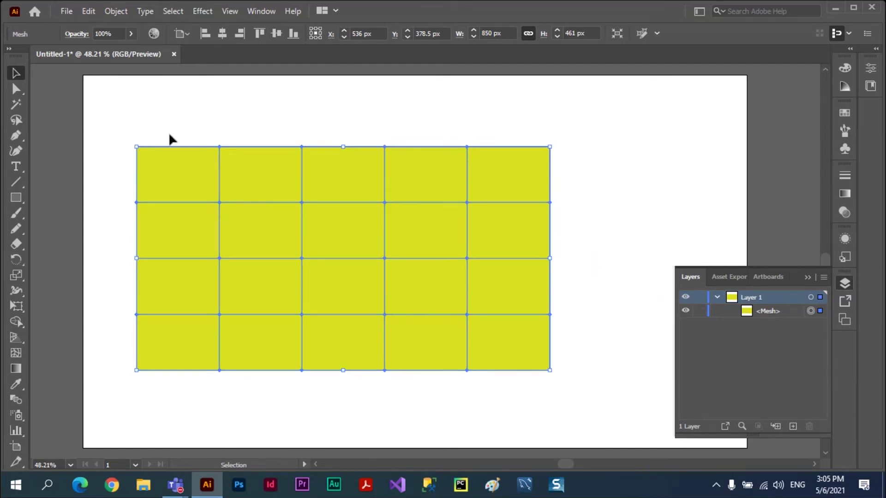
Check the Object menu, reselect the mesh, and switch to the Direct Selection tool
click(112, 11)
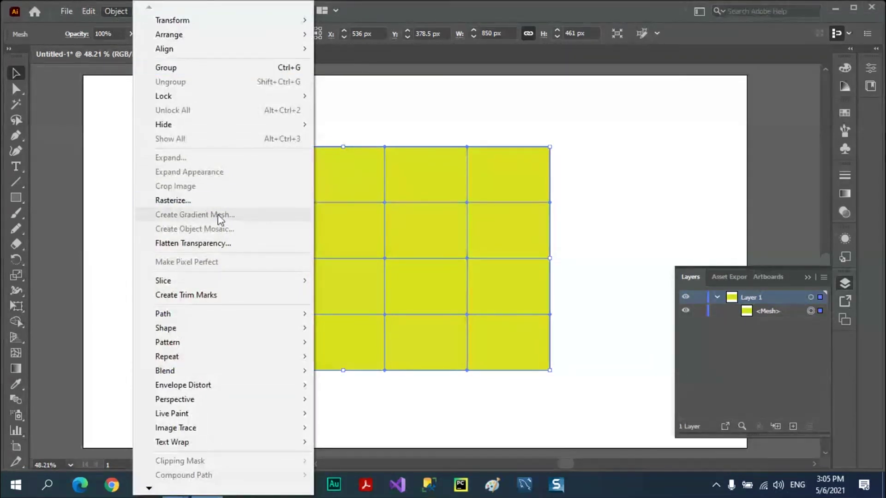
click(368, 113)
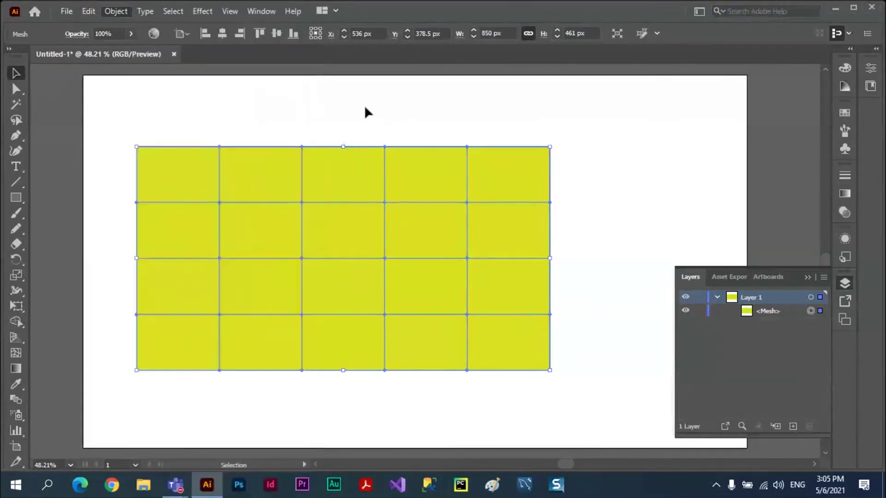
click(352, 198)
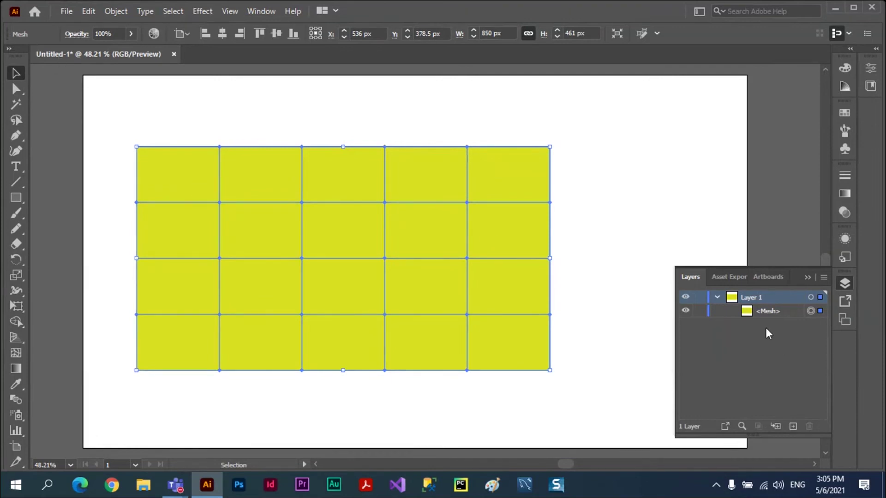
click(635, 226)
click(429, 232)
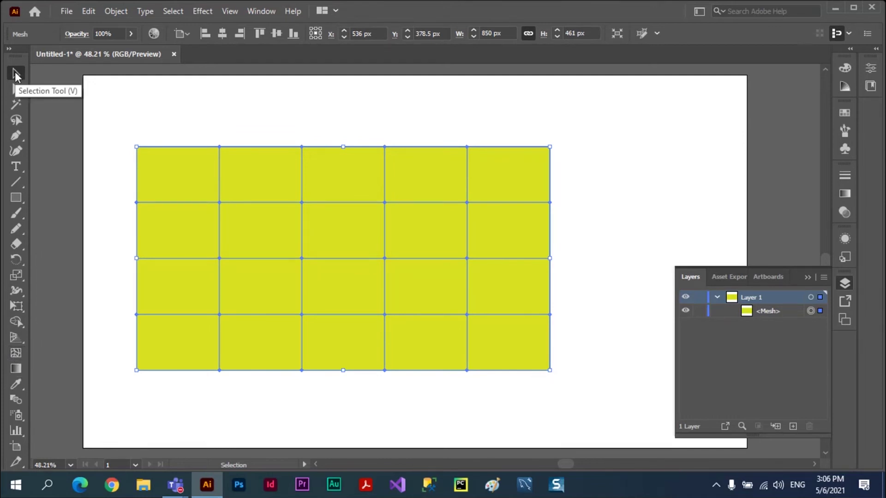
click(16, 90)
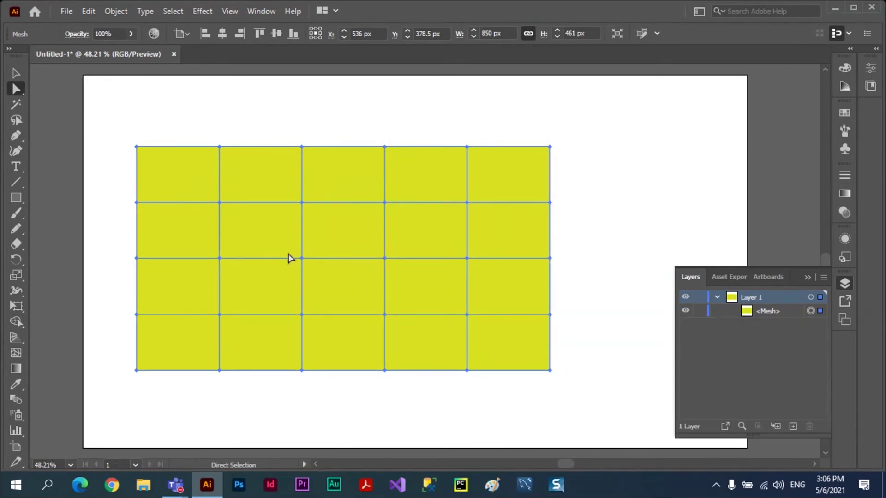
Colour the mesh point left of centre magenta from the Swatches panel
click(468, 203)
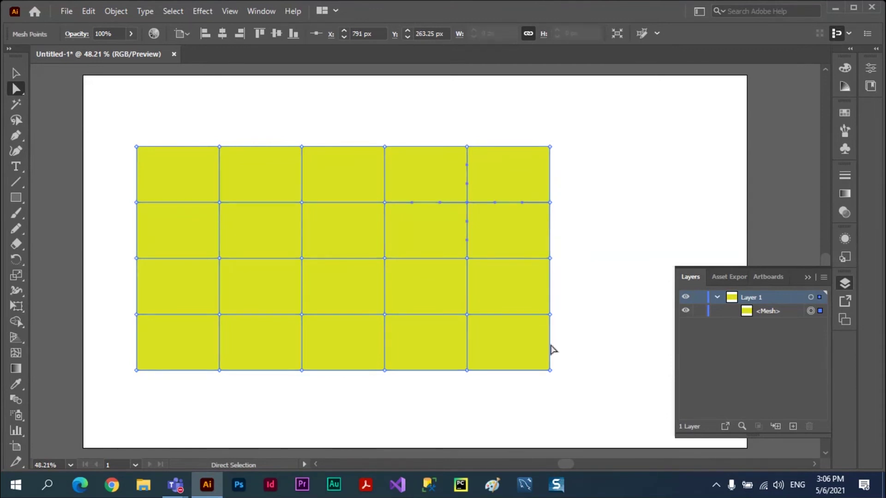
click(386, 259)
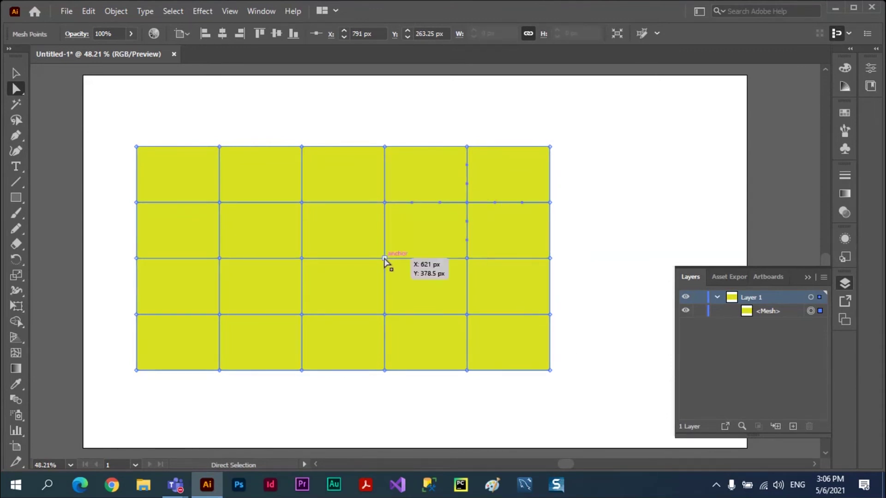
click(302, 258)
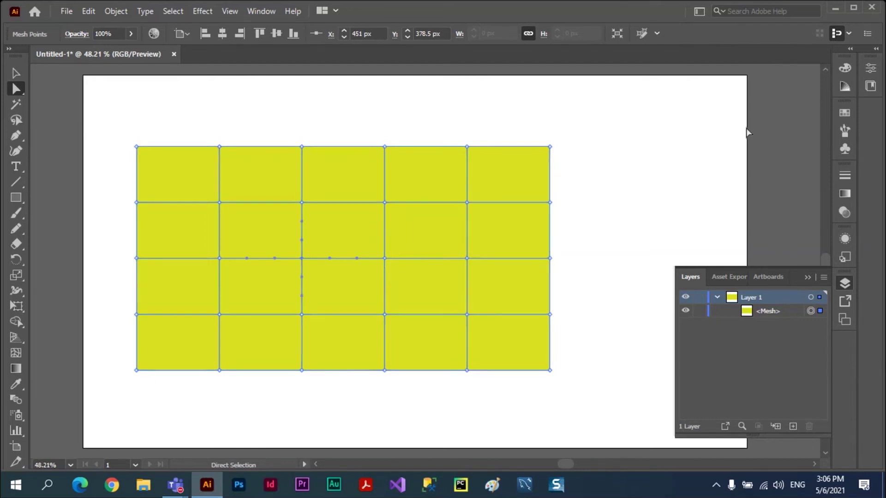
click(844, 112)
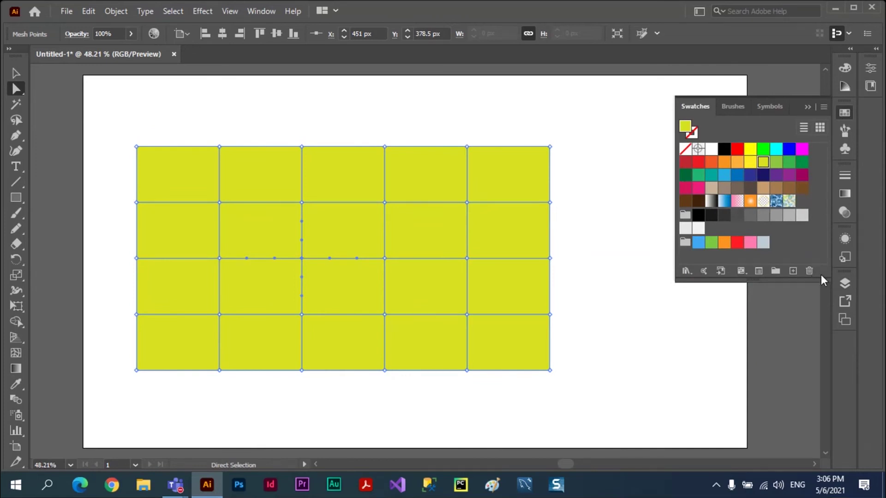
drag(820, 279, 821, 305)
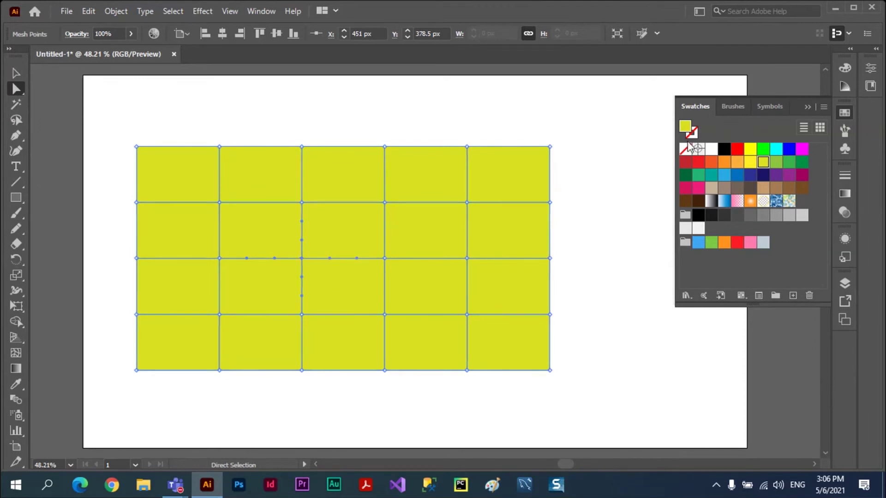
click(802, 148)
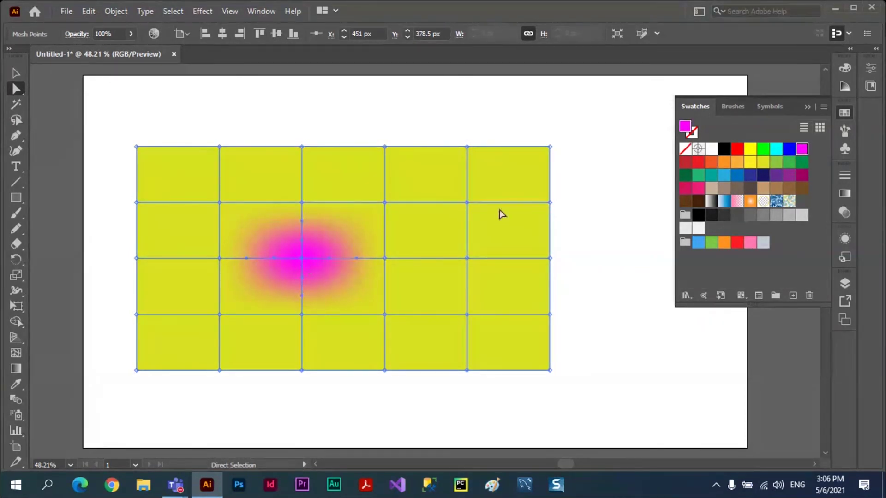
Colour the upper-right mesh point cyan and select the lower-right point
click(467, 203)
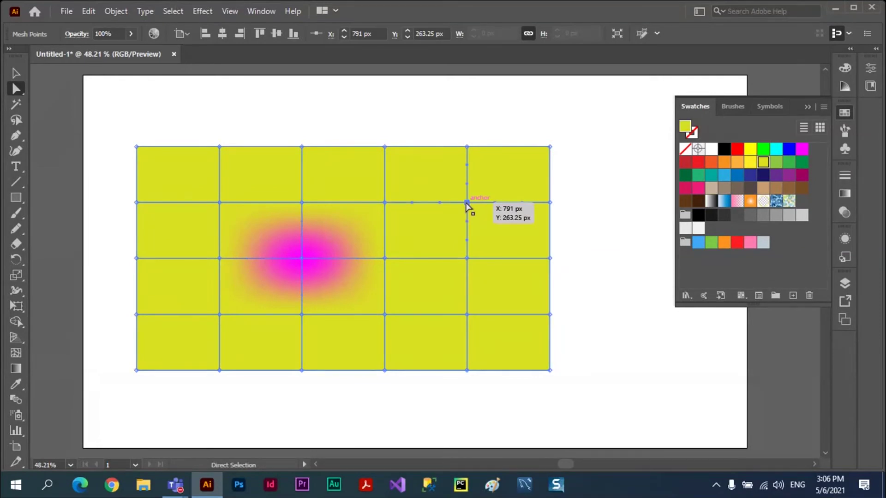
click(776, 149)
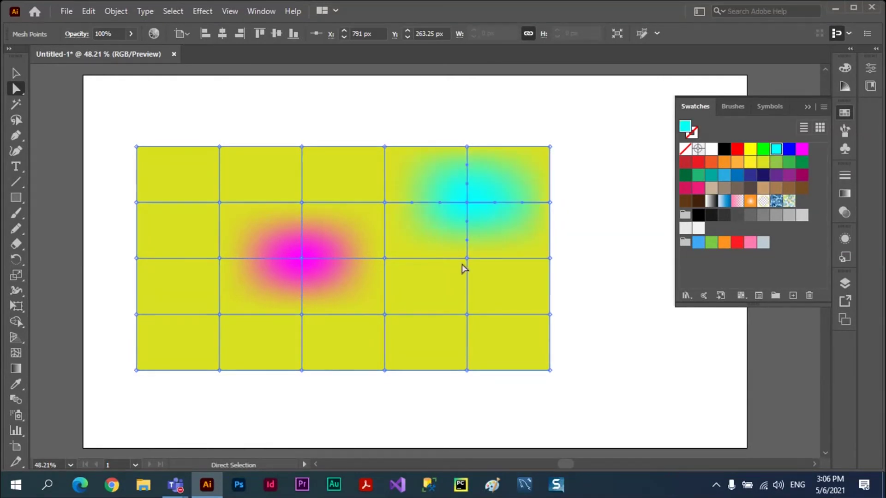
click(468, 315)
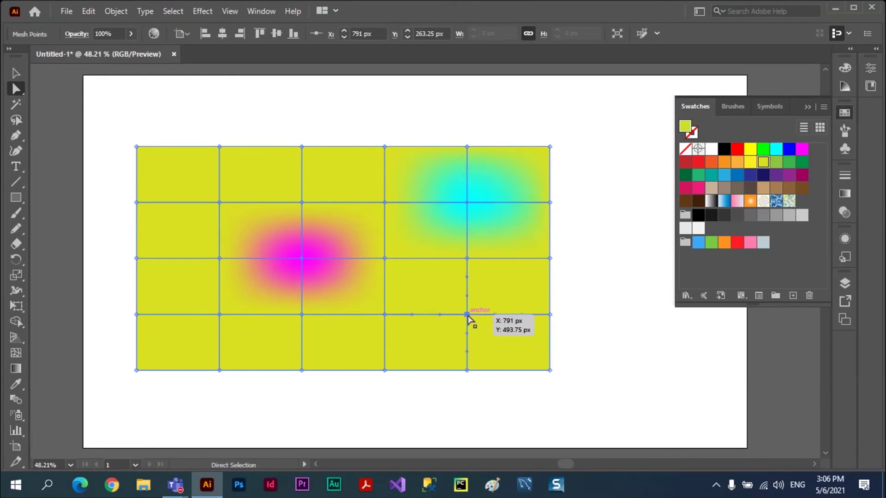
Colour the lower-right mesh point orange
click(724, 162)
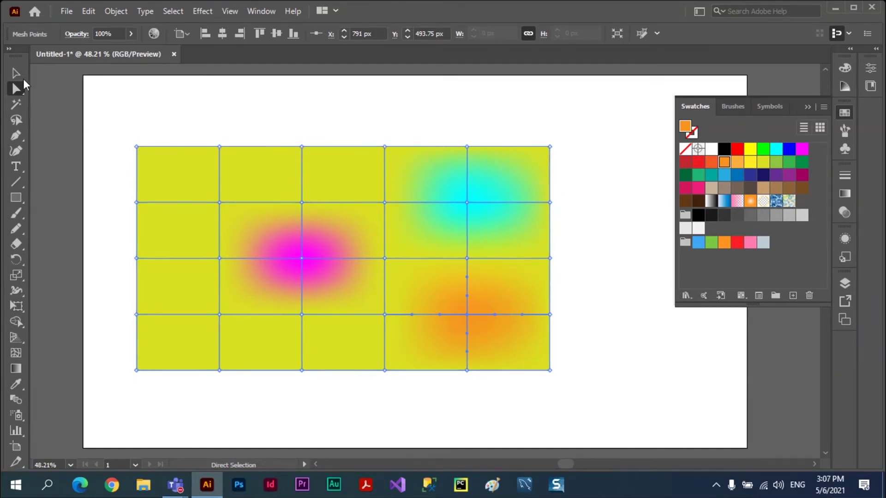
click(16, 73)
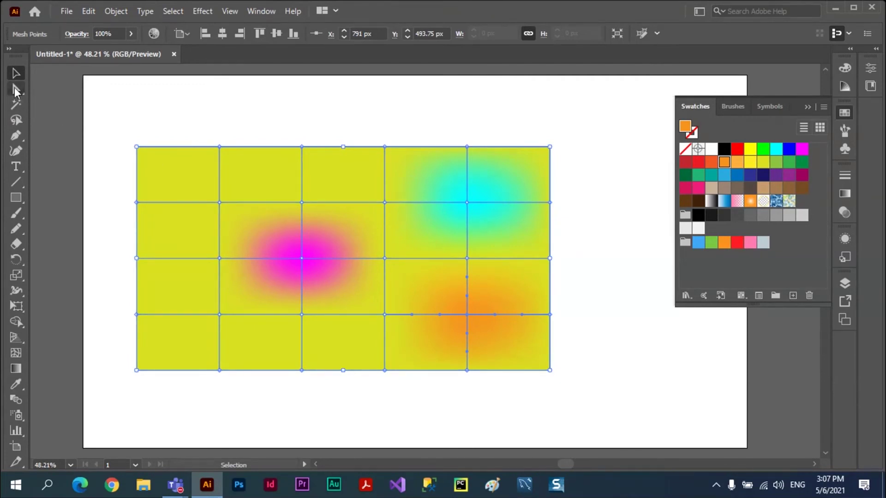
click(14, 87)
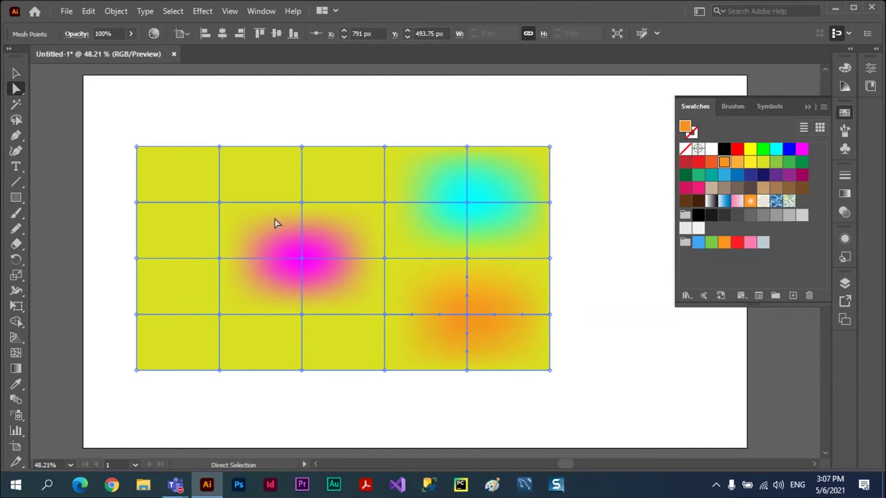
Colour the upper-left mesh point red and nudge the magenta point down-left
click(219, 203)
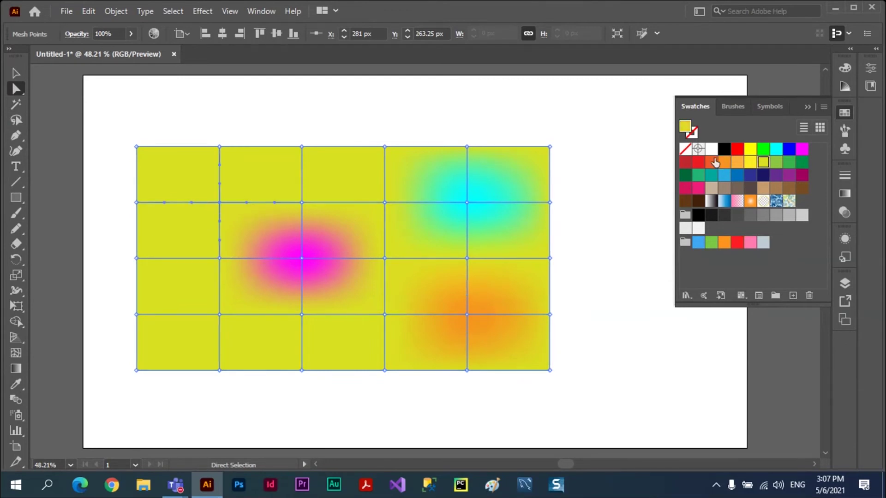
click(699, 162)
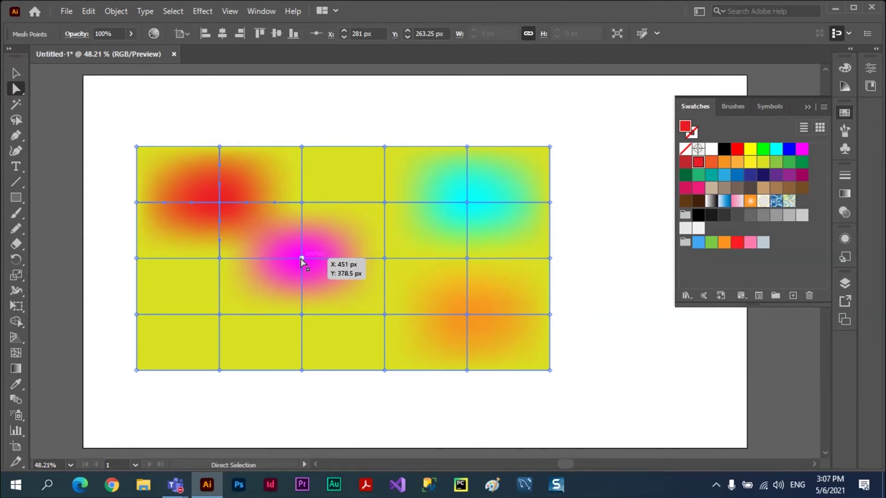
drag(301, 258, 313, 250)
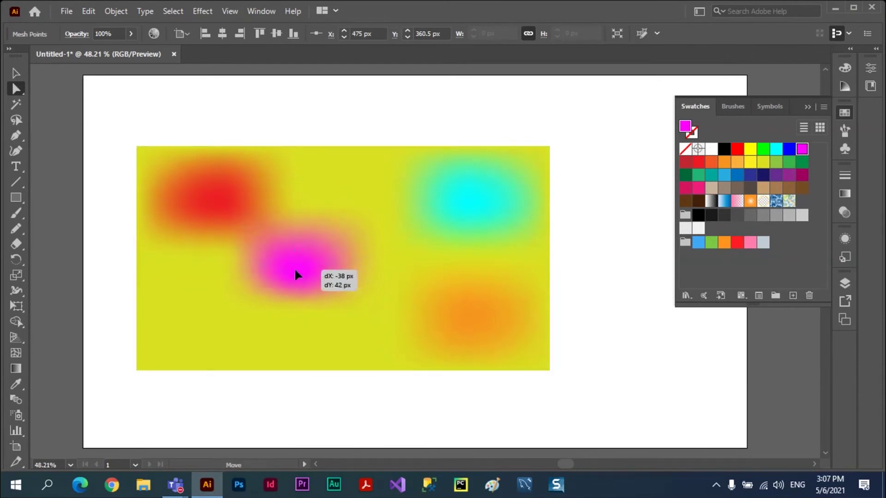
drag(313, 250, 296, 269)
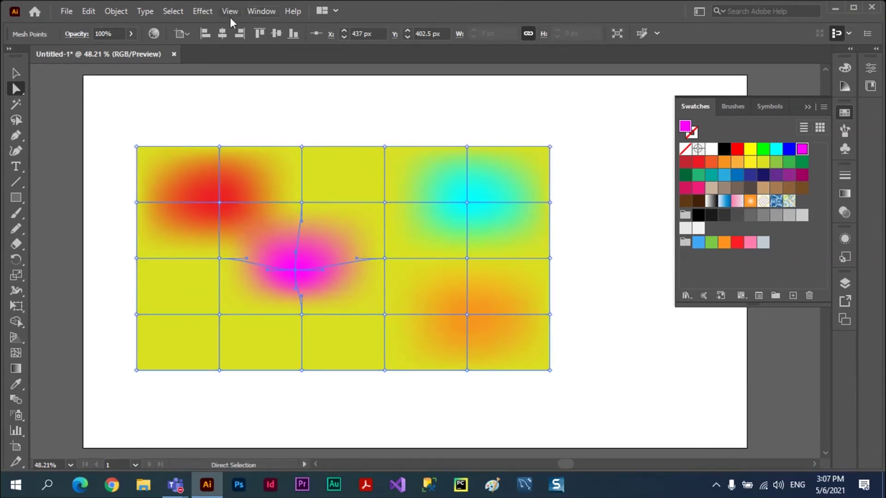
Switch to View > Preview on CPU and nudge the magenta mesh point slightly
click(229, 12)
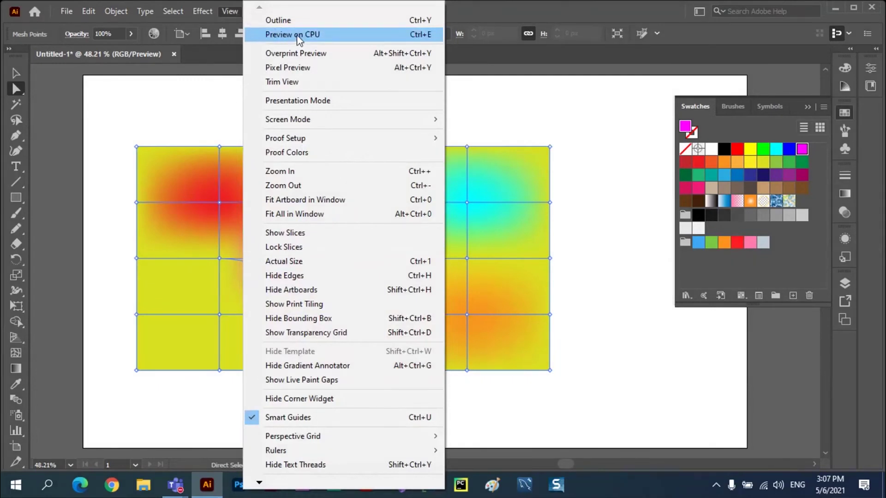
click(298, 37)
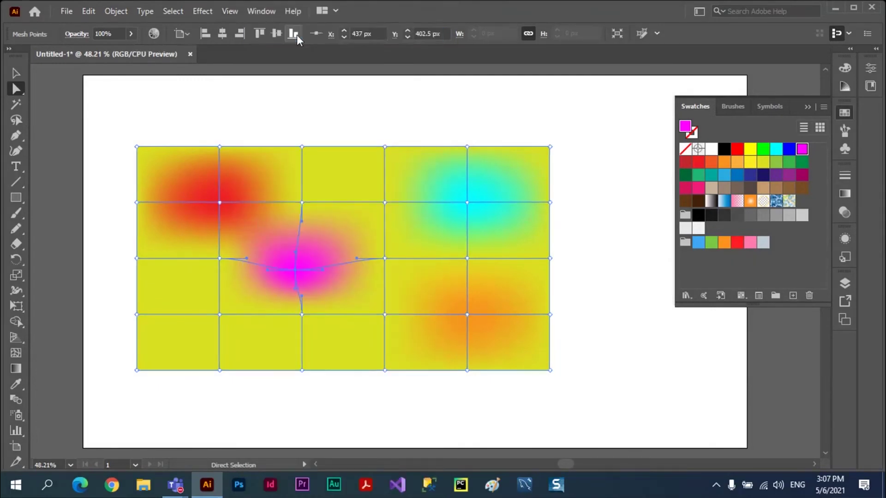
mouse_move(295, 269)
mouse_down()
mouse_move(322, 244)
mouse_move(287, 271)
mouse_move(286, 262)
mouse_up()
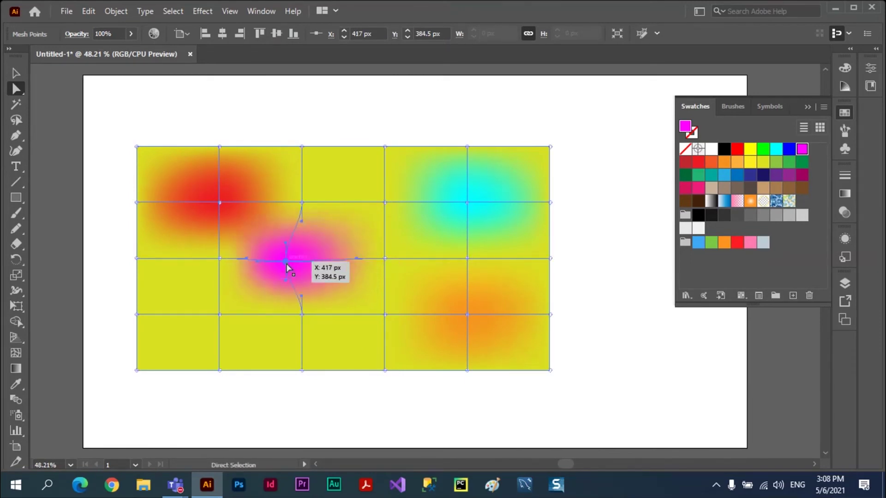
click(232, 13)
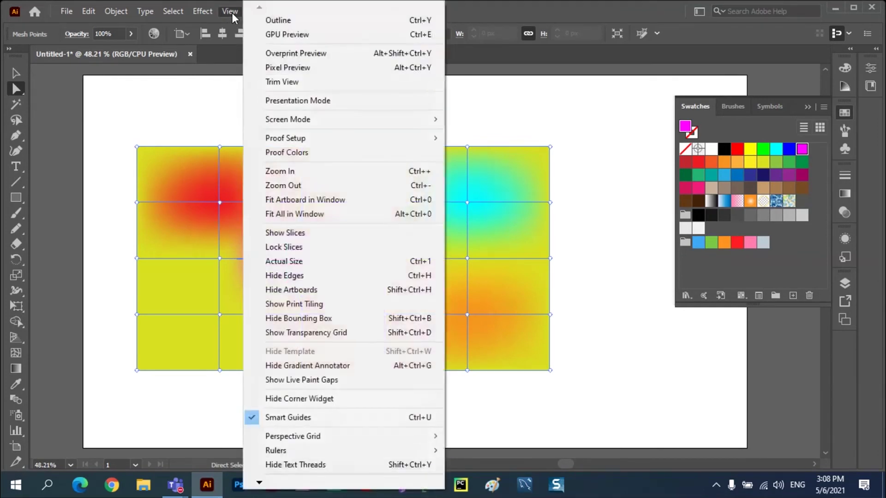
click(472, 12)
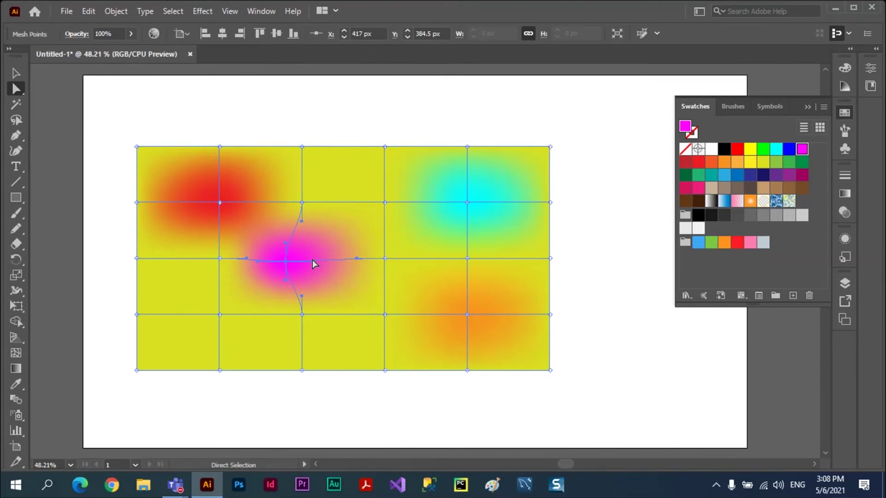
Move the magenta point and stretch its upper-right and lower-left handles to elongate the blob
click(285, 262)
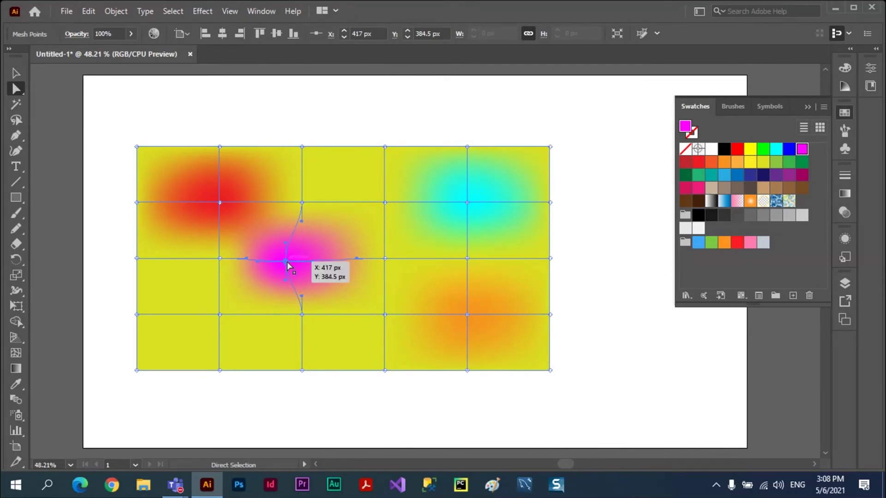
drag(286, 263, 357, 224)
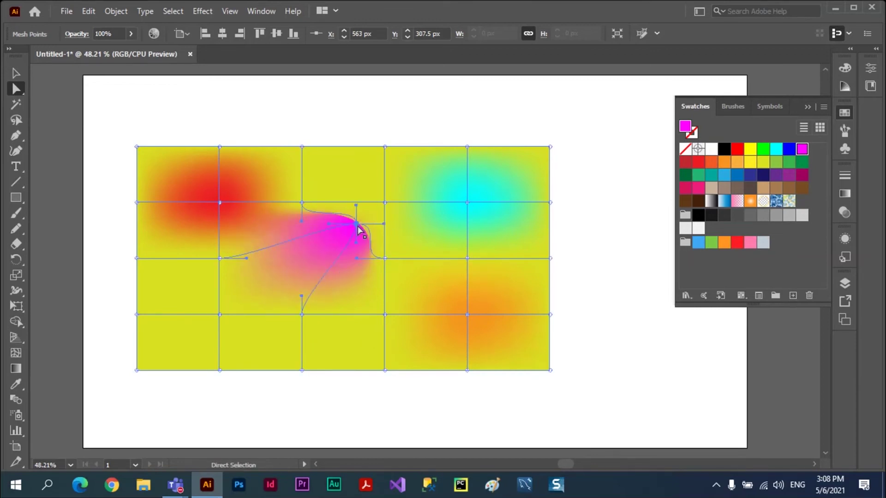
click(601, 180)
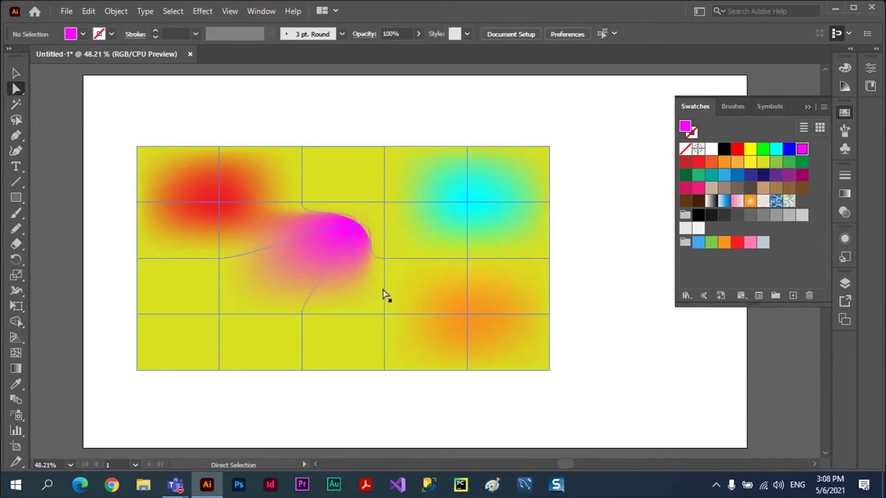
drag(358, 225, 300, 253)
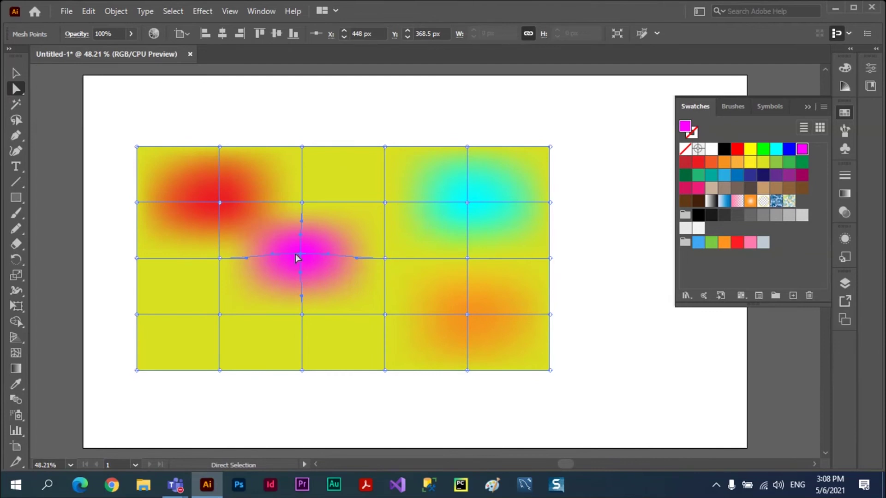
drag(303, 256, 303, 259)
drag(331, 257, 373, 182)
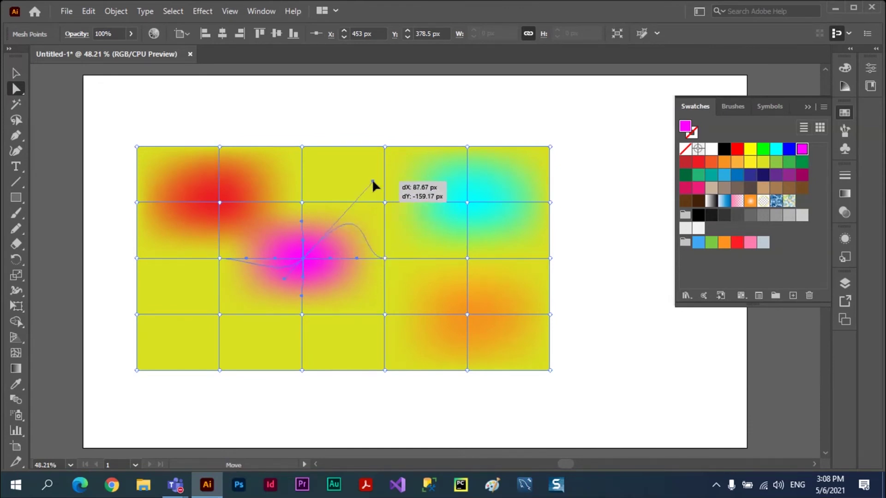
drag(372, 181, 373, 181)
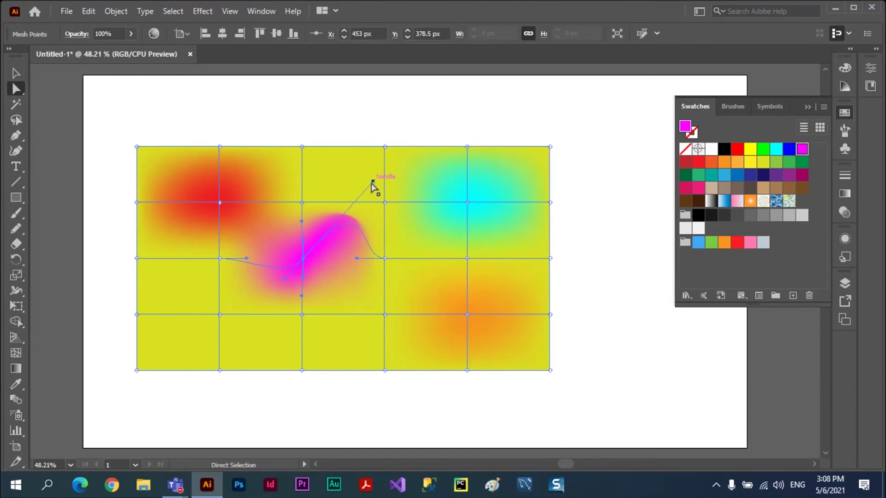
drag(284, 281, 250, 303)
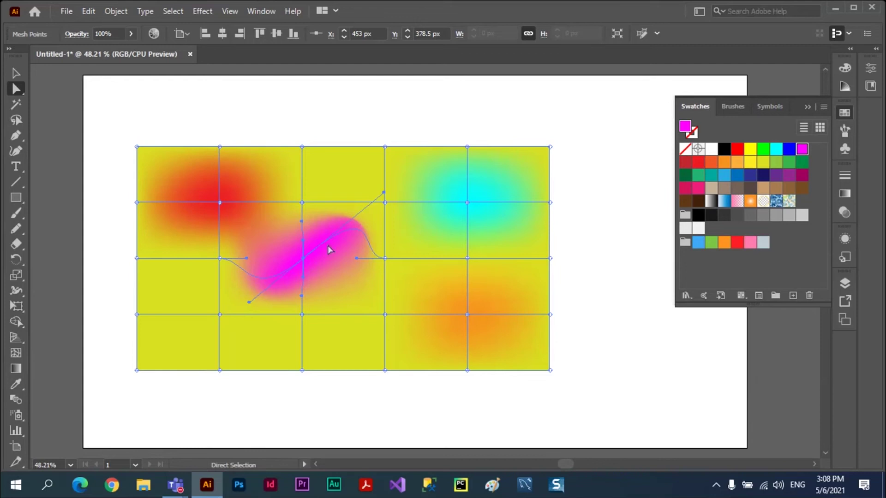
Pull the magenta point's handles back toward centre so the blob becomes round again
click(303, 260)
drag(303, 278, 338, 287)
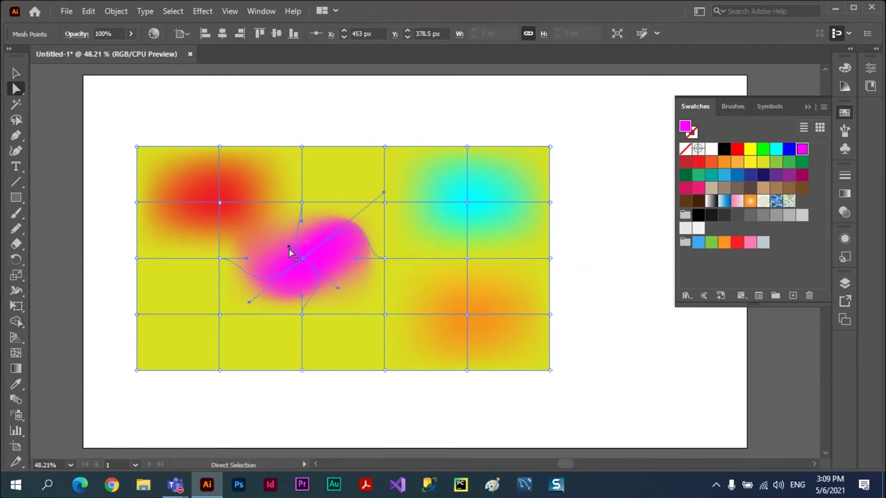
drag(300, 266, 298, 269)
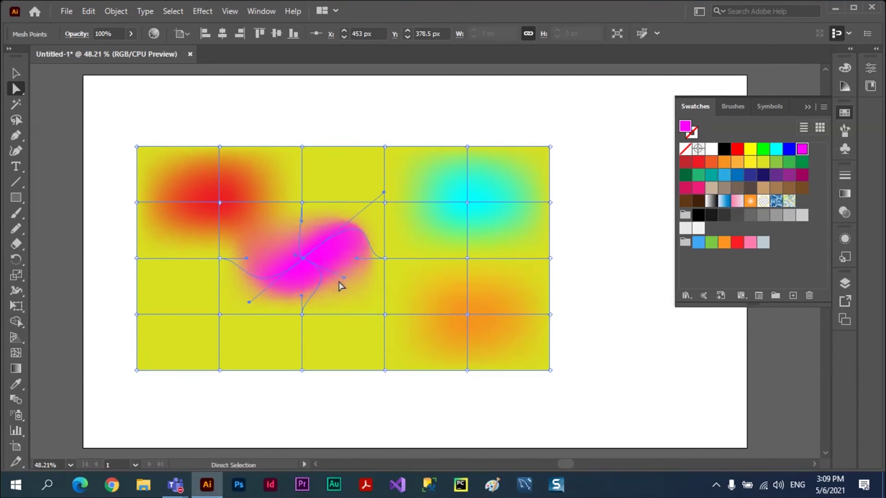
drag(343, 277, 313, 275)
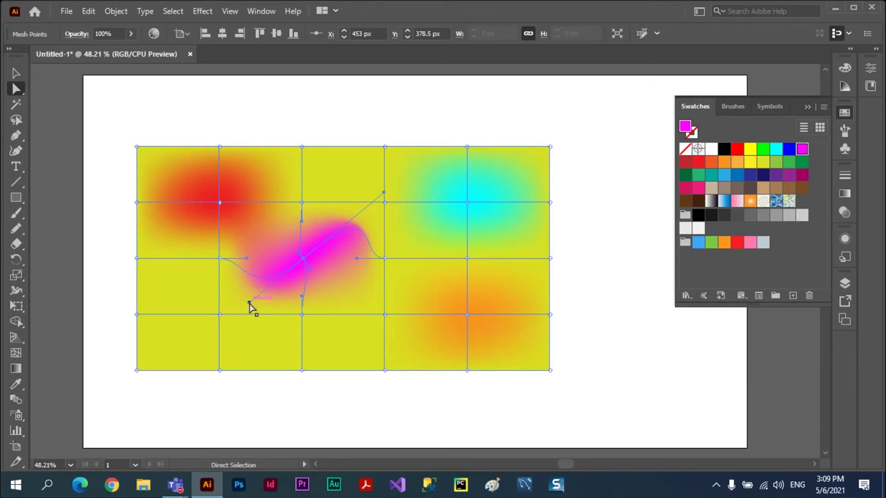
drag(250, 302, 285, 276)
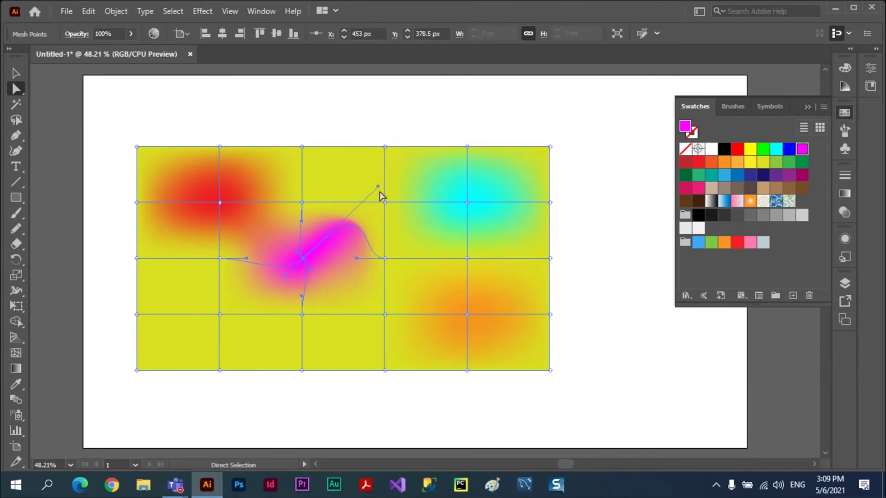
mouse_move(377, 186)
mouse_down()
mouse_move(343, 235)
mouse_move(316, 253)
mouse_up()
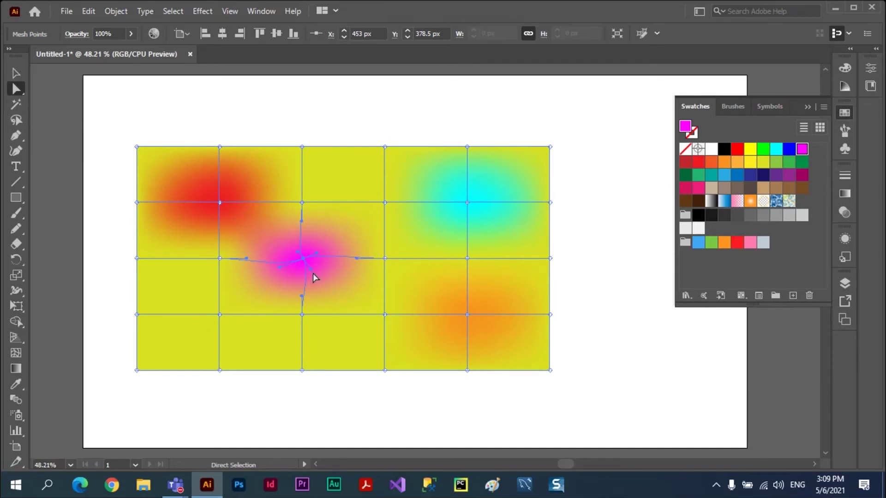
drag(313, 275, 309, 277)
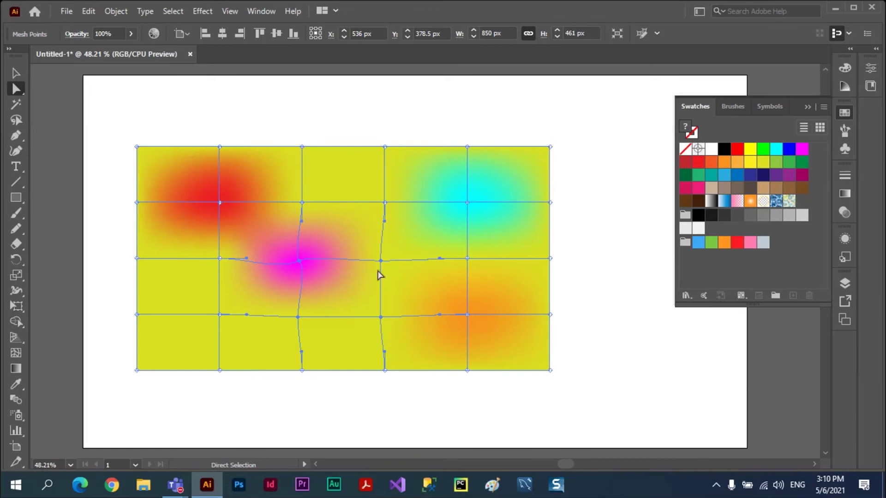
Colour the mesh point right of the magenta blob red
click(380, 261)
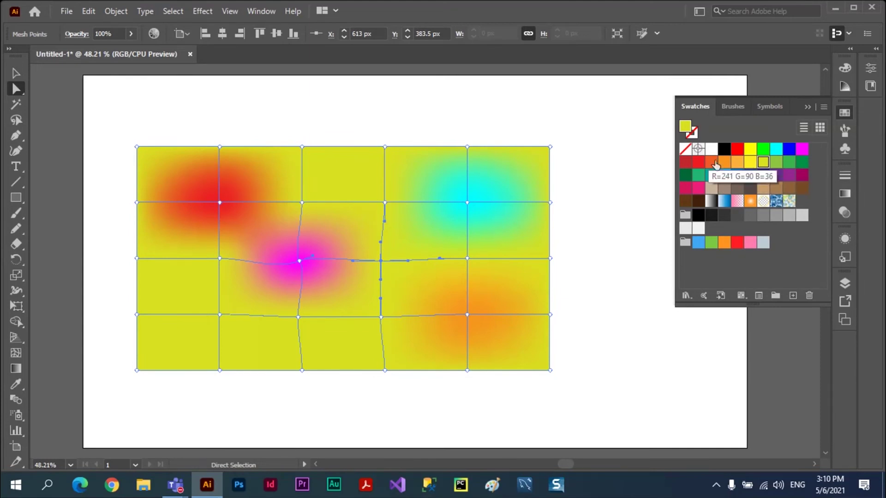
click(737, 148)
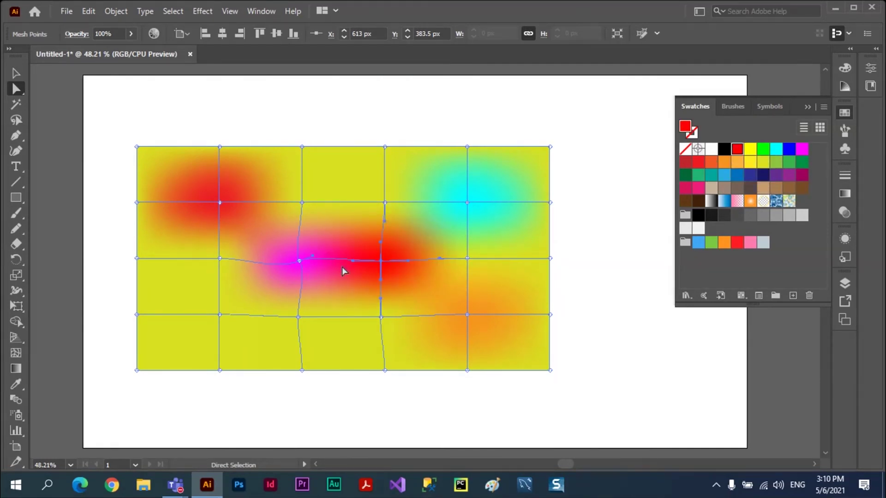
key(ctrl)
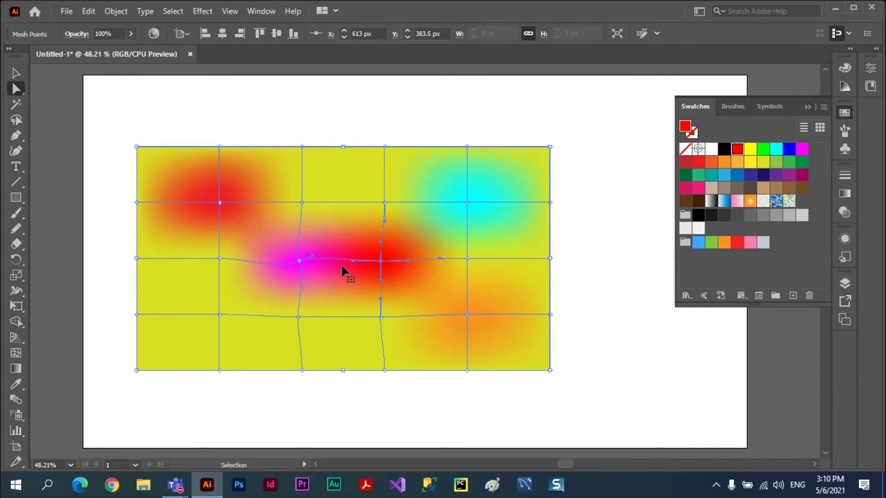
Zoom in and reshape the horizontal handles so magenta stretches into the red glow
key(ctrl+plus)
key(ctrl+plus)
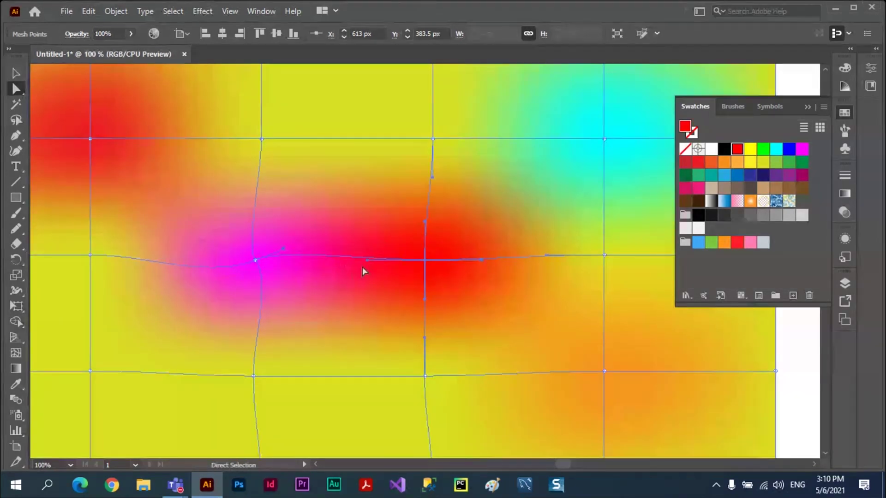
drag(283, 249, 307, 261)
drag(369, 261, 415, 260)
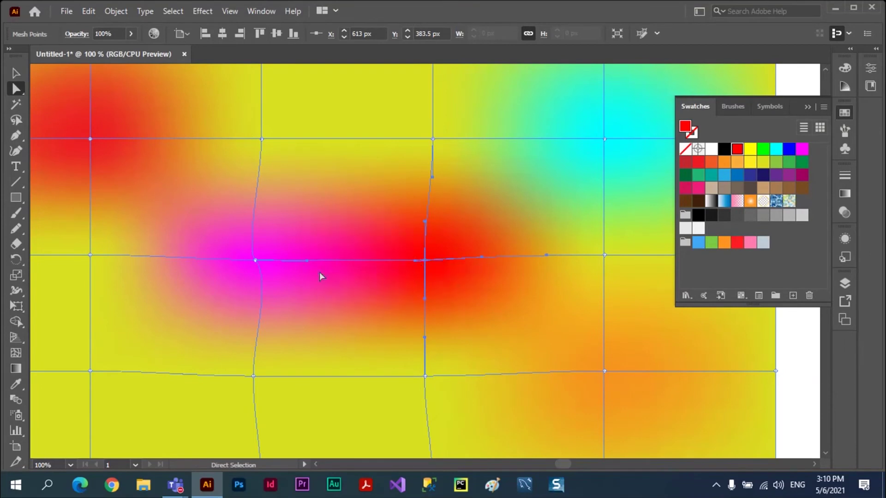
drag(307, 262, 278, 264)
drag(279, 266, 354, 285)
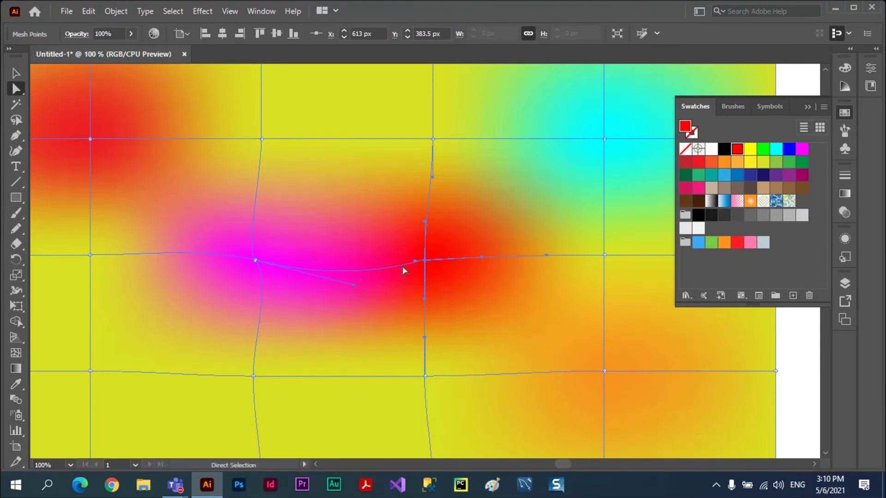
drag(415, 262, 325, 261)
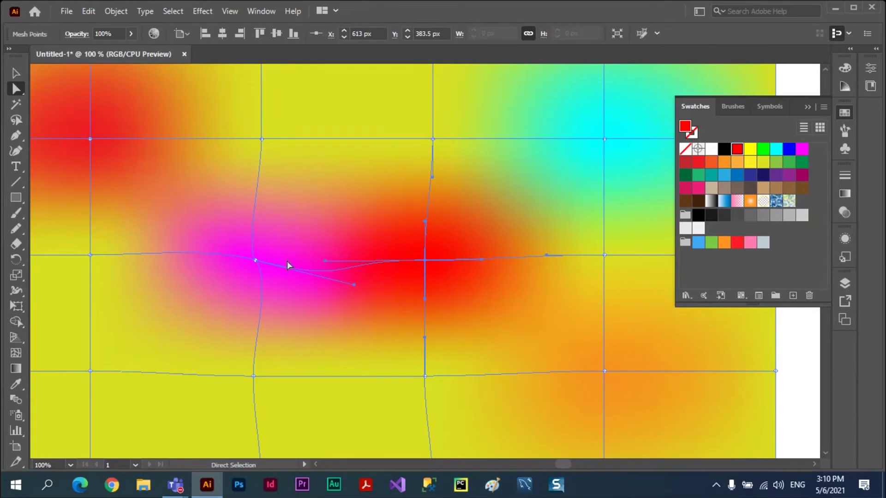
drag(354, 285, 370, 270)
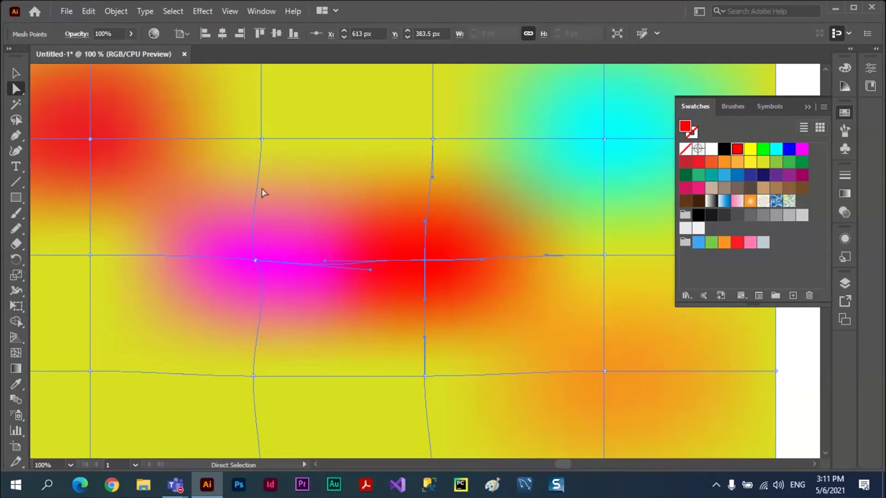
Drag the two upper mesh points down toward the magenta-red band
drag(261, 139, 259, 229)
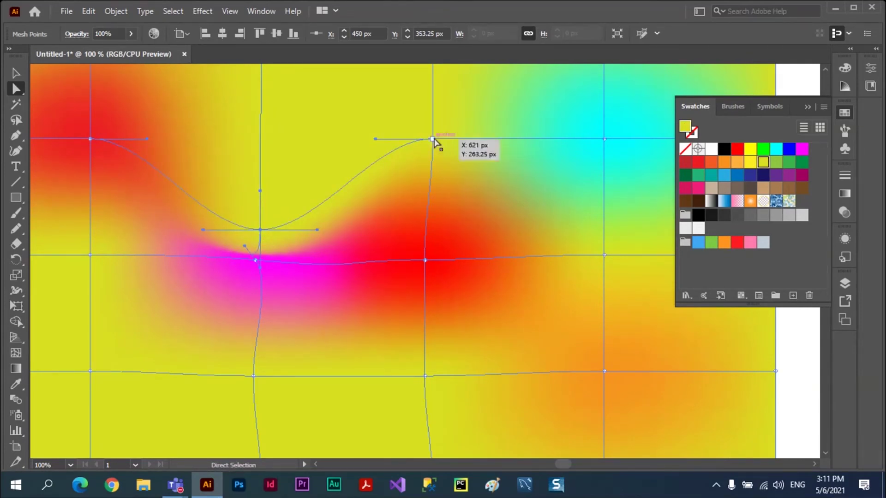
drag(433, 139, 428, 229)
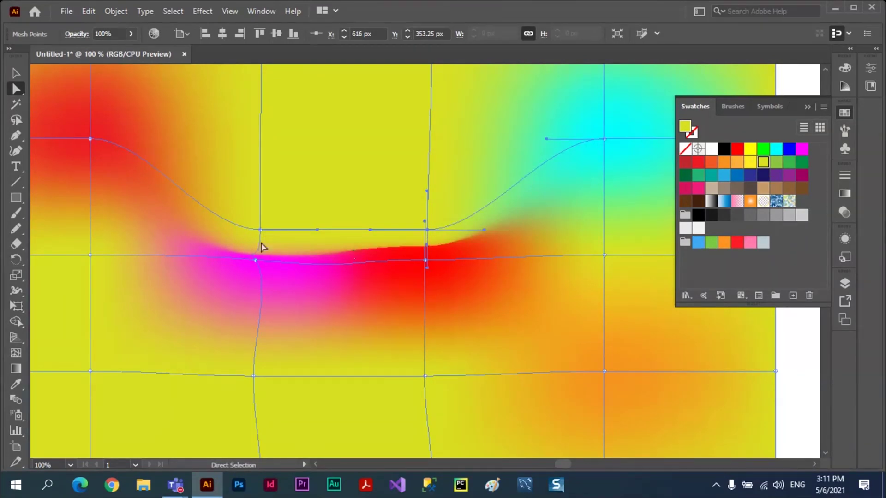
drag(255, 261, 255, 263)
click(255, 262)
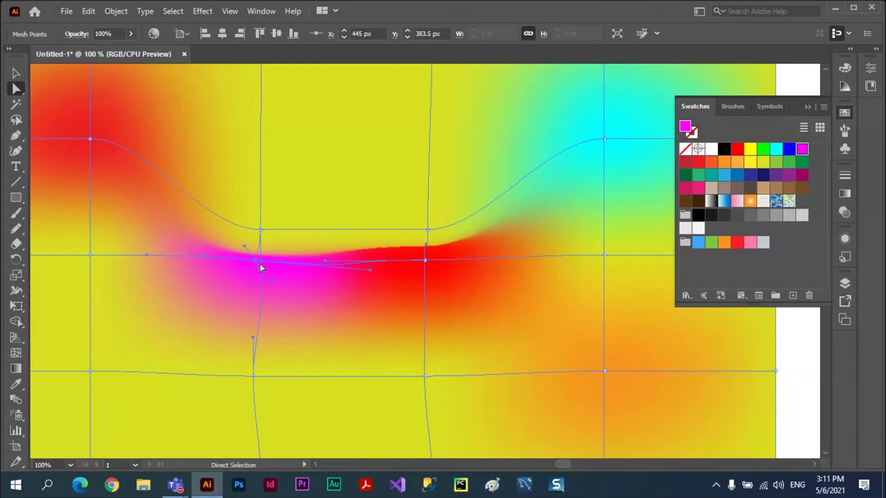
click(260, 230)
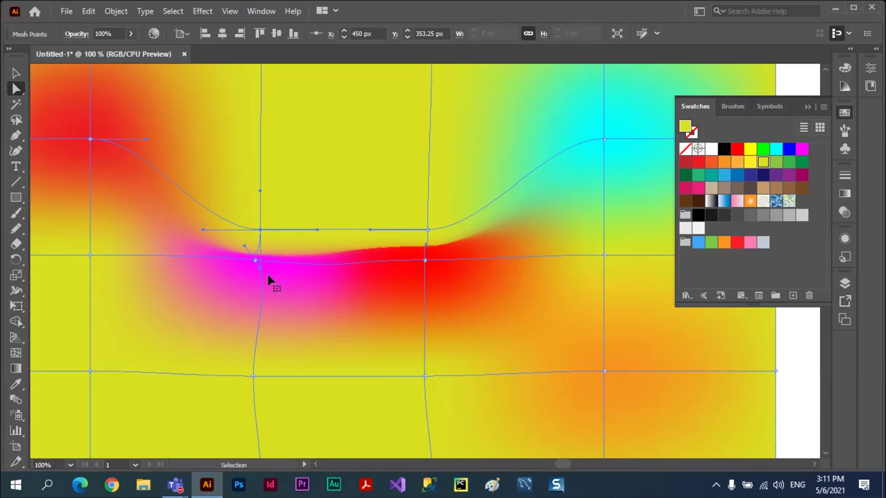
Zoom in, drag the kinked mesh points down into a smooth curve, then fit the artboard
key(ctrl+plus)
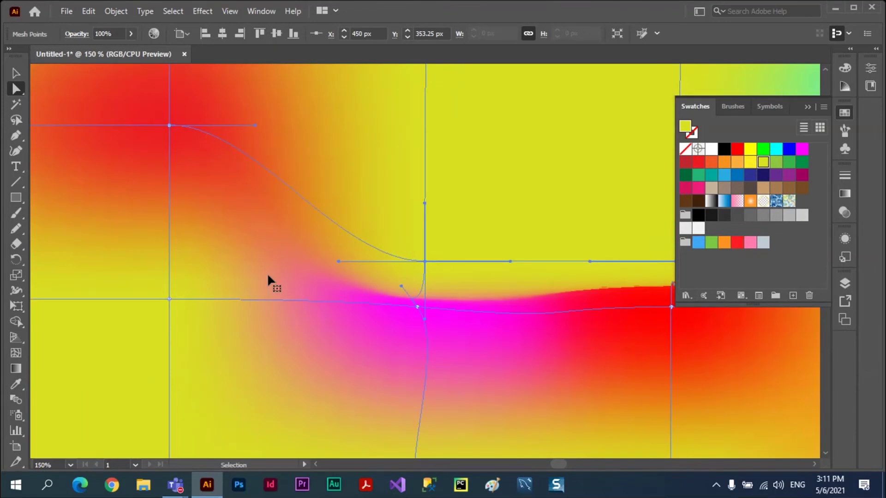
key(ctrl+plus)
key(ctrl+plus)
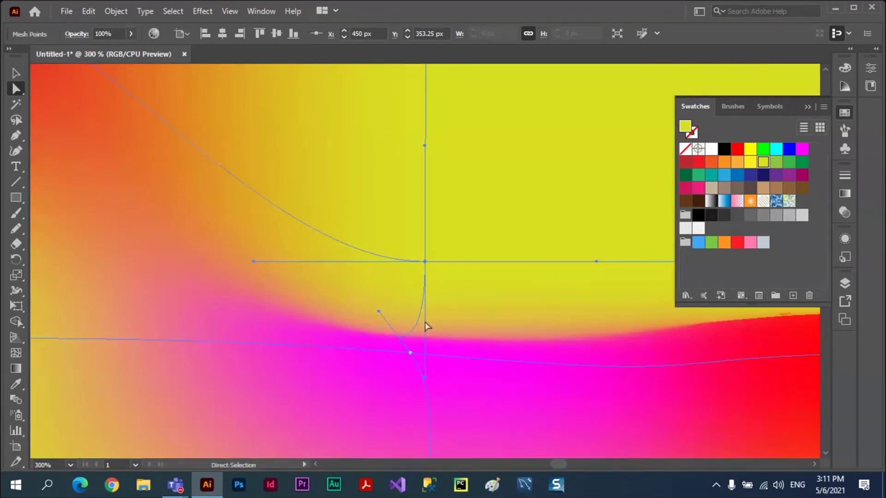
mouse_move(411, 357)
mouse_down()
mouse_move(432, 393)
mouse_move(424, 308)
mouse_up()
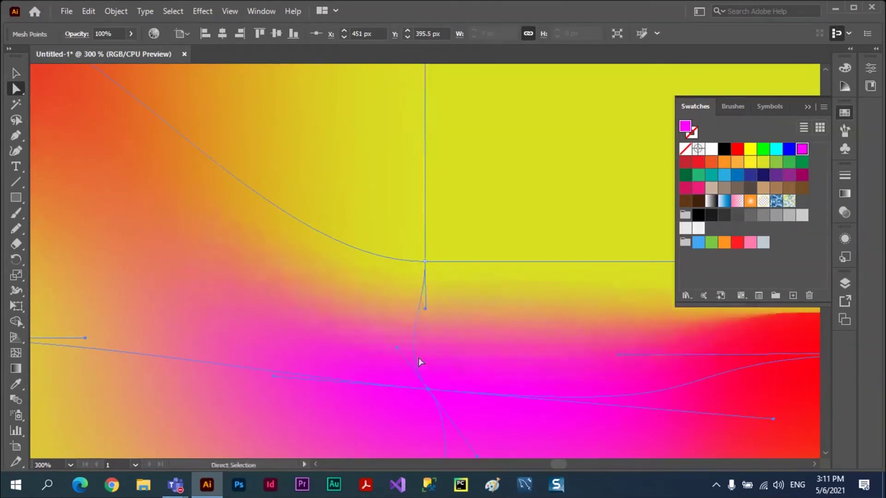
drag(419, 358, 426, 355)
mouse_move(425, 311)
mouse_down()
mouse_move(425, 340)
mouse_move(428, 322)
mouse_up()
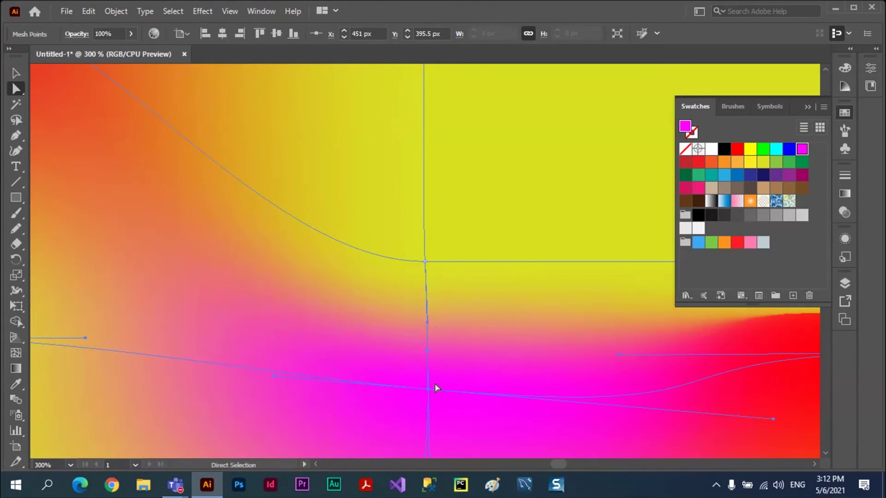
drag(425, 262, 427, 340)
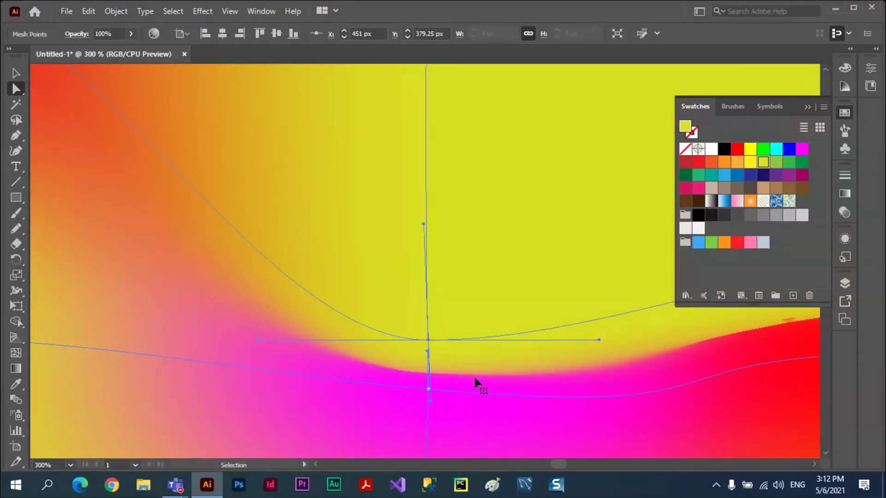
key(ctrl+0)
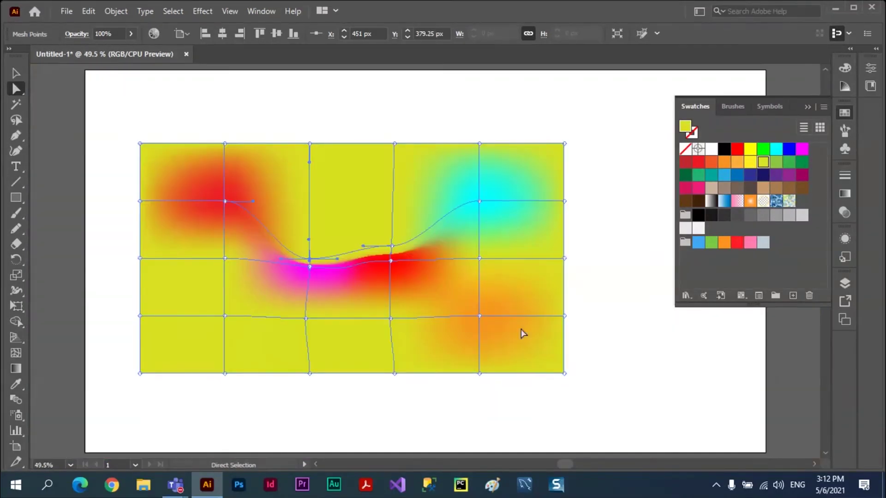
Colour the mesh point right of the red area blue, raise the red point, and pull the cyan point down
click(614, 204)
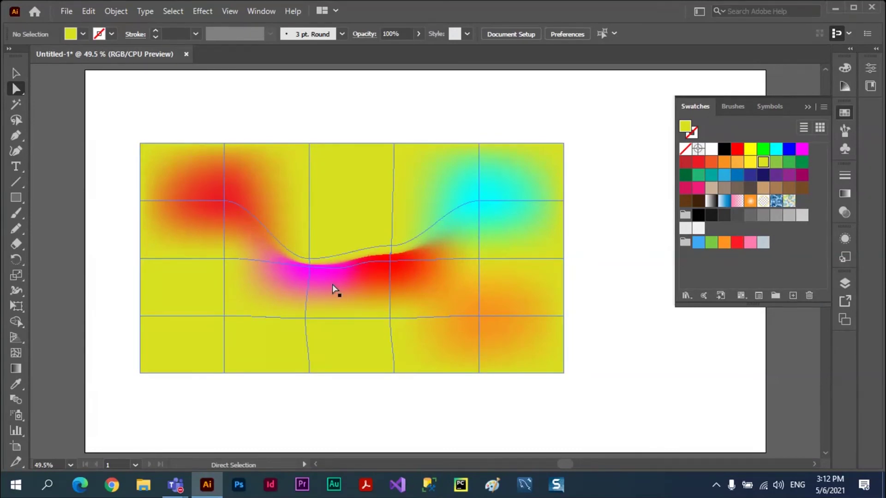
click(391, 262)
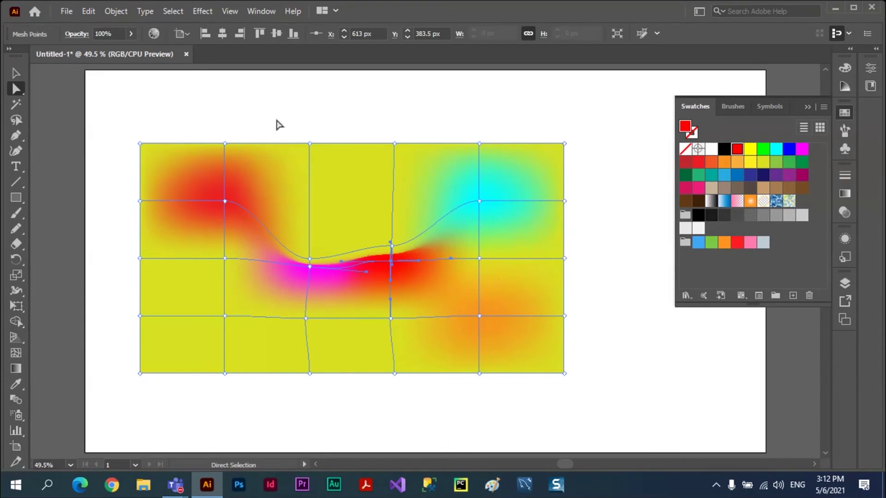
click(480, 259)
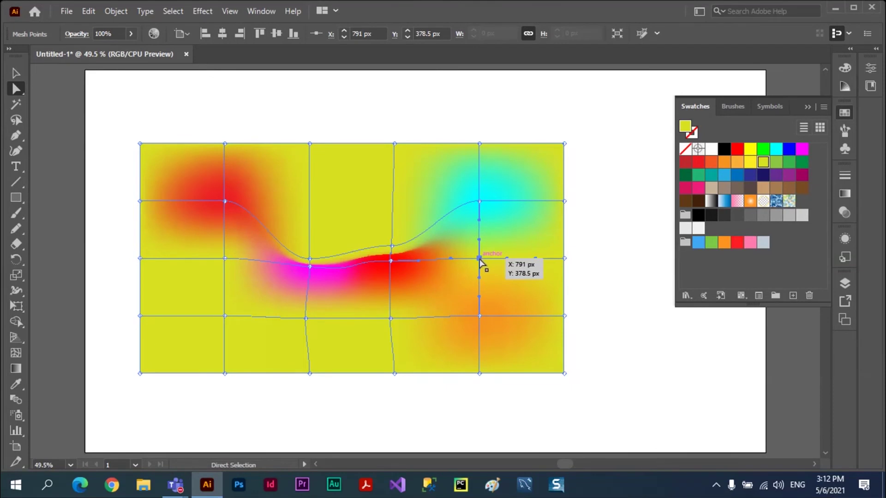
click(725, 176)
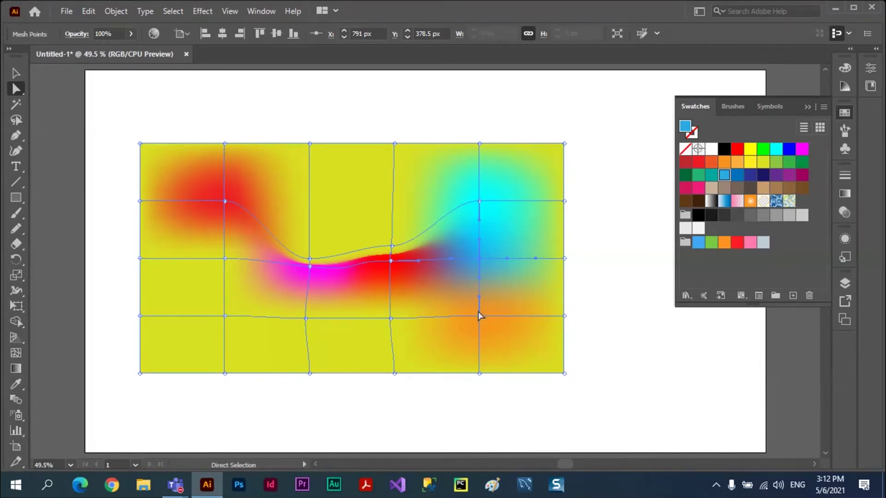
drag(392, 246, 390, 210)
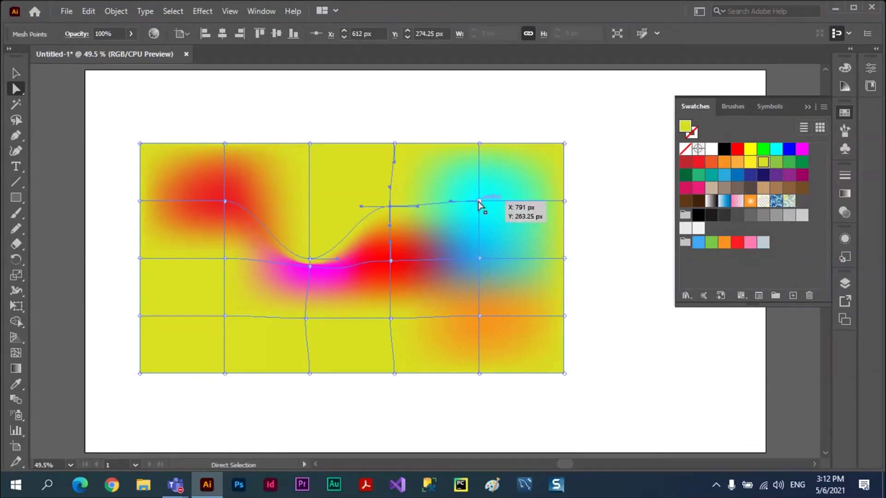
drag(479, 202, 476, 240)
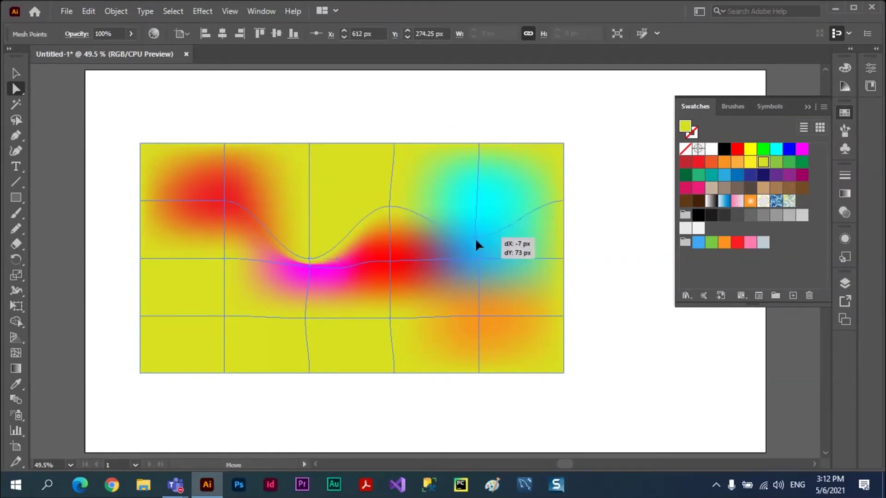
Make the left band mesh point dark blue, pull the left edge down, and lower the red patch point
click(391, 261)
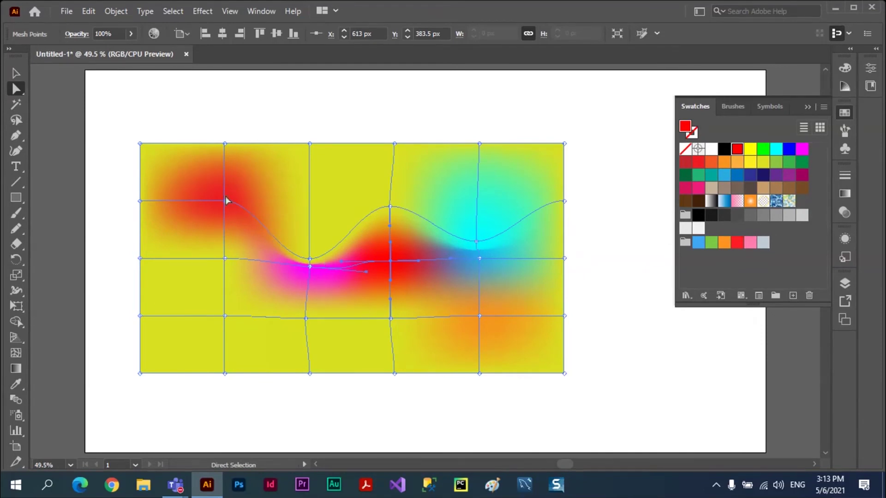
click(224, 260)
click(736, 150)
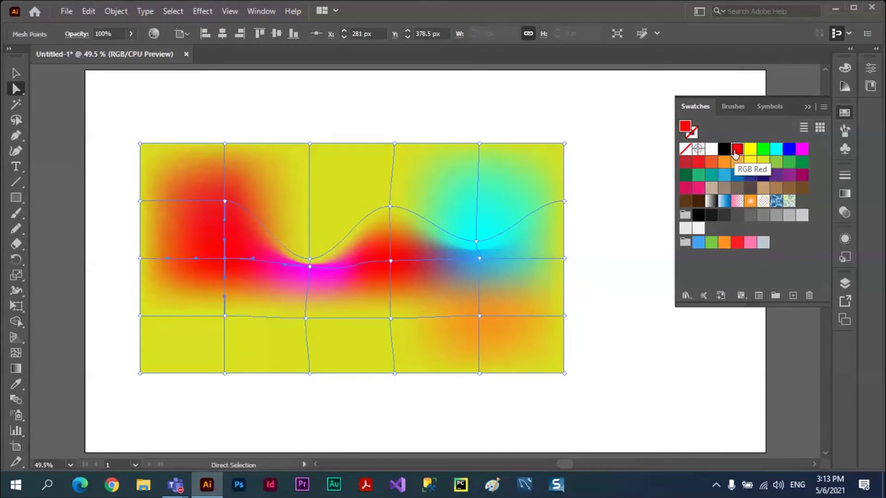
click(750, 176)
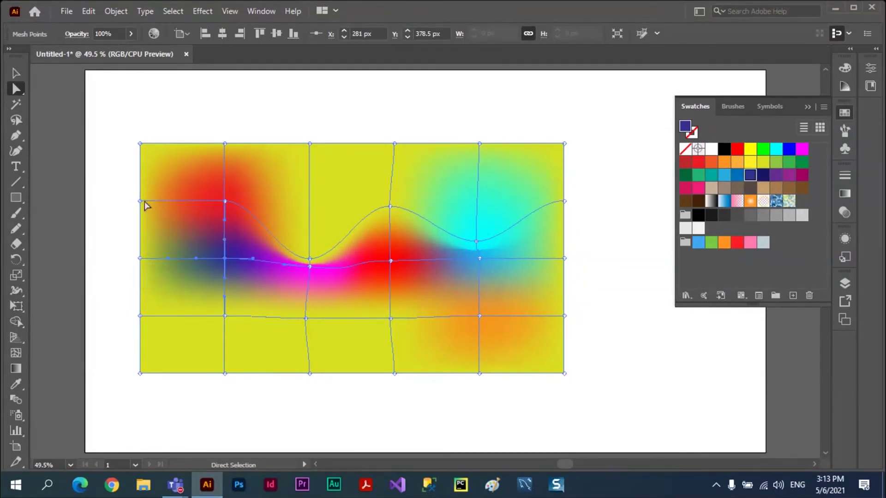
drag(144, 202, 144, 244)
click(225, 202)
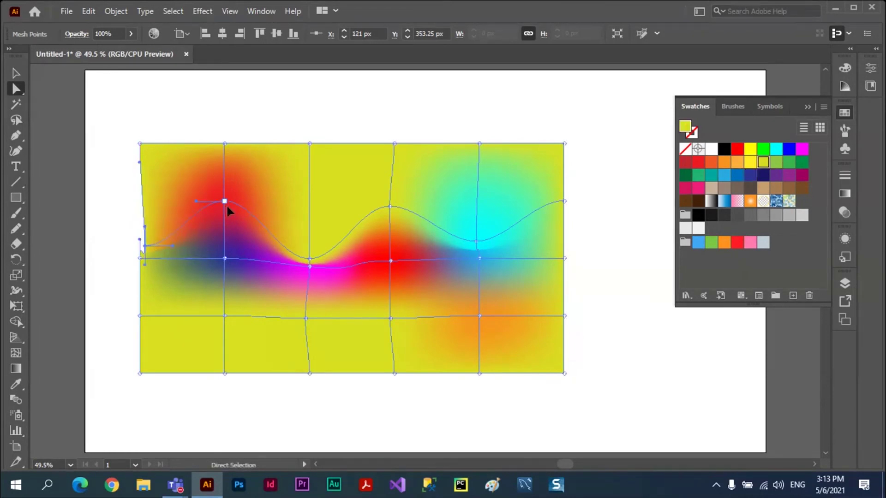
drag(226, 204, 226, 222)
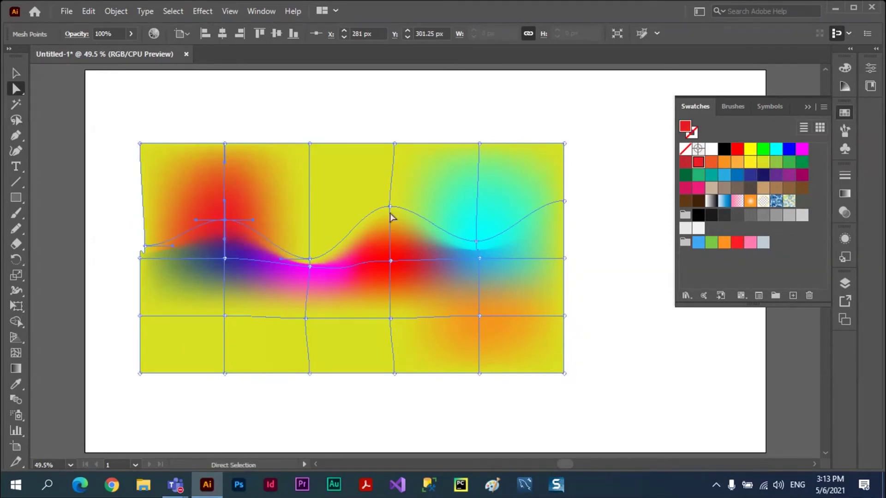
Preview the colours, then move the whole mesh up-right and back down-right
click(595, 241)
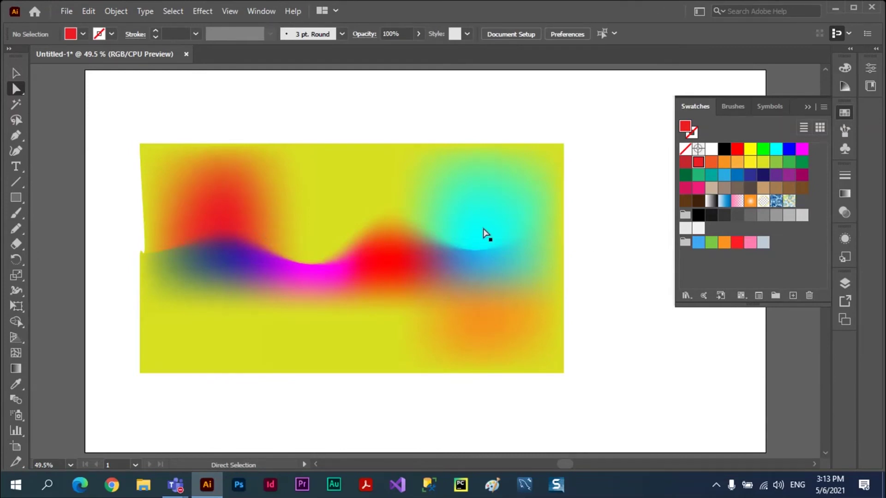
click(339, 196)
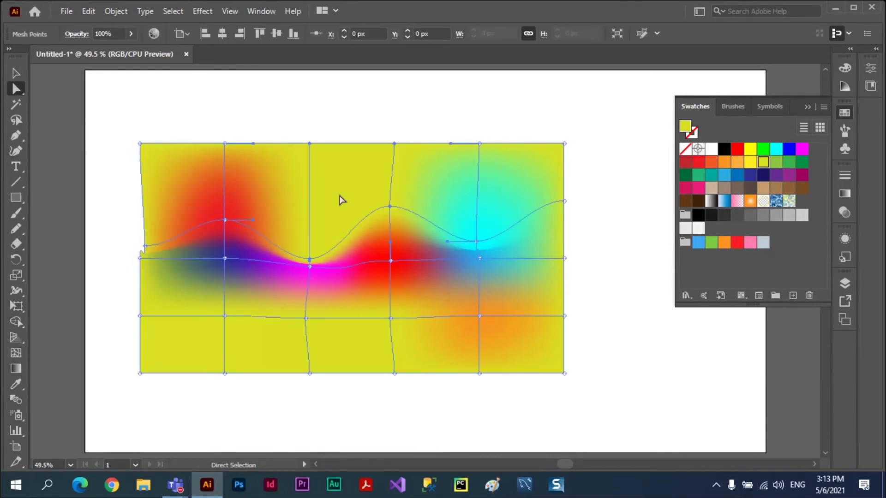
click(290, 147)
key(v)
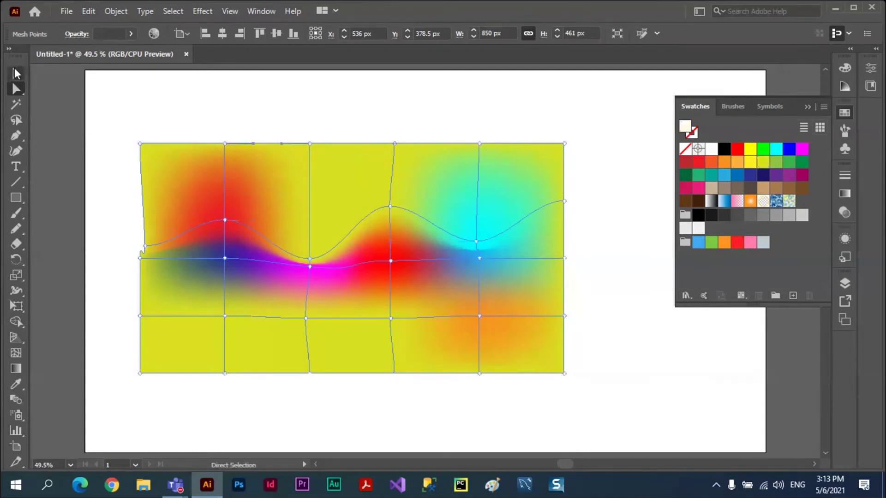
drag(300, 194, 338, 163)
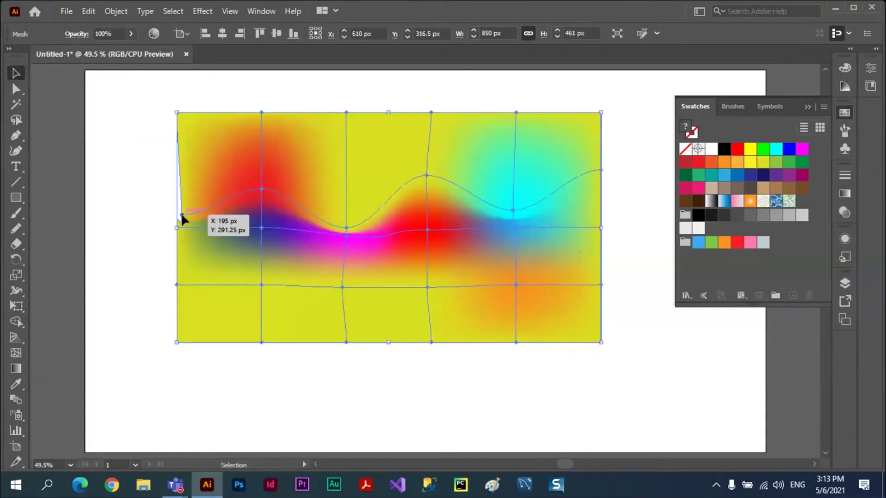
drag(182, 220, 199, 229)
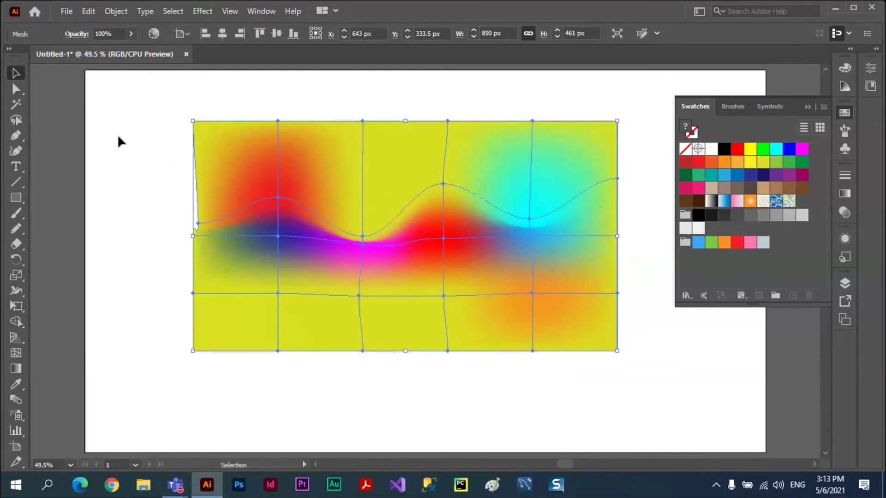
Nudge the left-edge mesh point up and left, preview, and reselect the whole mesh
click(16, 89)
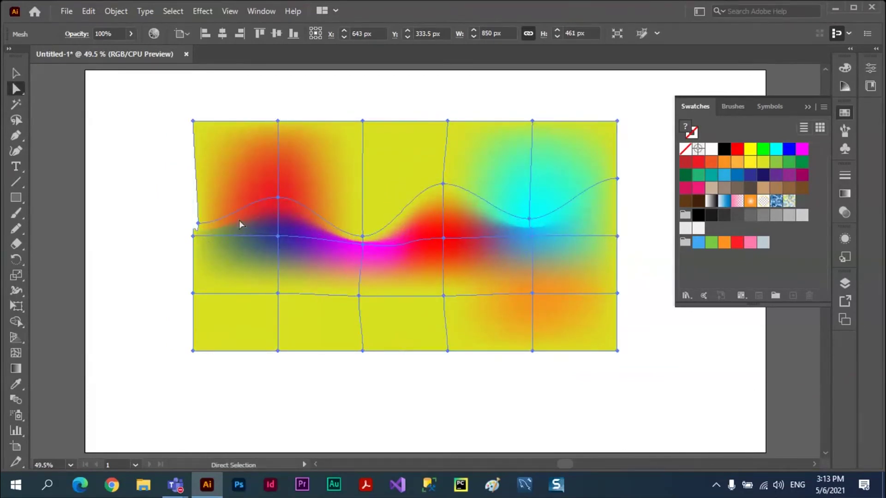
drag(197, 224, 180, 205)
click(186, 217)
click(151, 245)
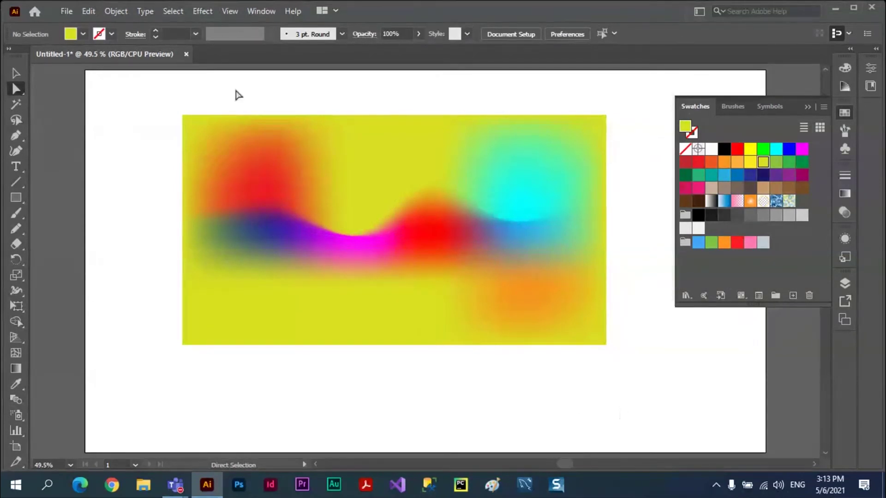
click(16, 73)
click(364, 163)
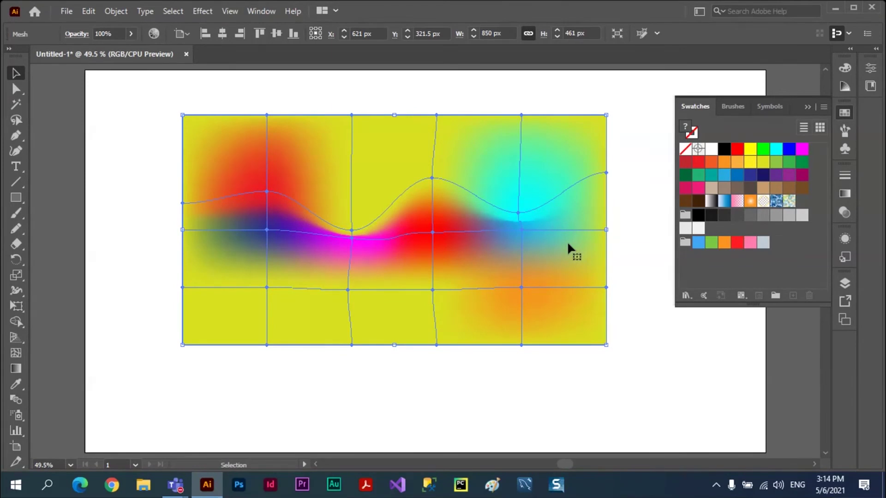
Delete the mesh object and draw a large ellipse near the artboard centre
key(Delete)
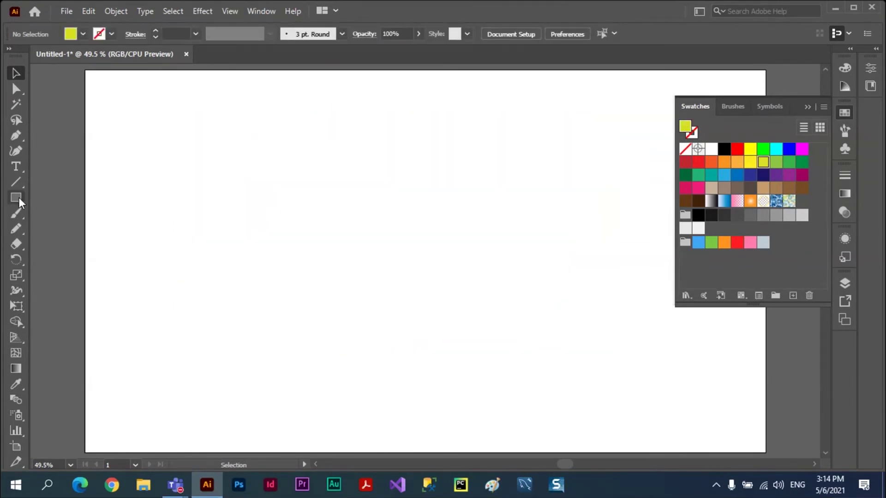
click(18, 198)
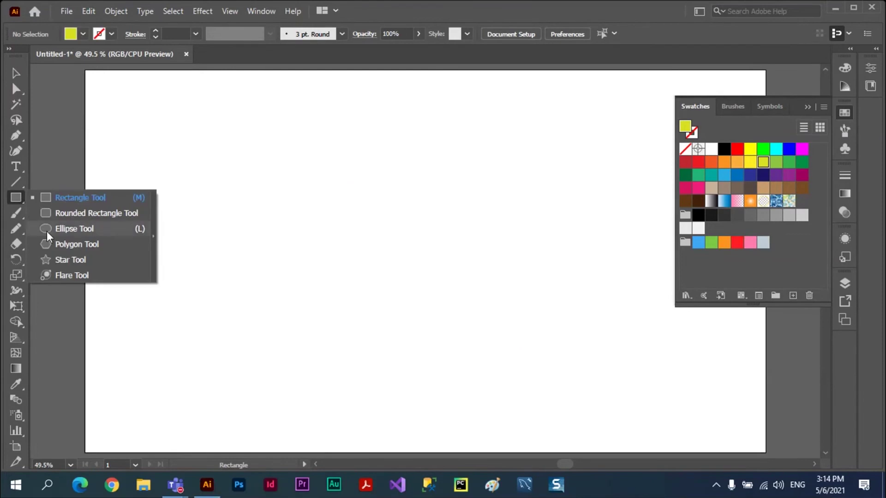
click(47, 230)
mouse_move(279, 168)
mouse_down()
mouse_move(368, 299)
mouse_move(500, 383)
mouse_move(552, 396)
mouse_up()
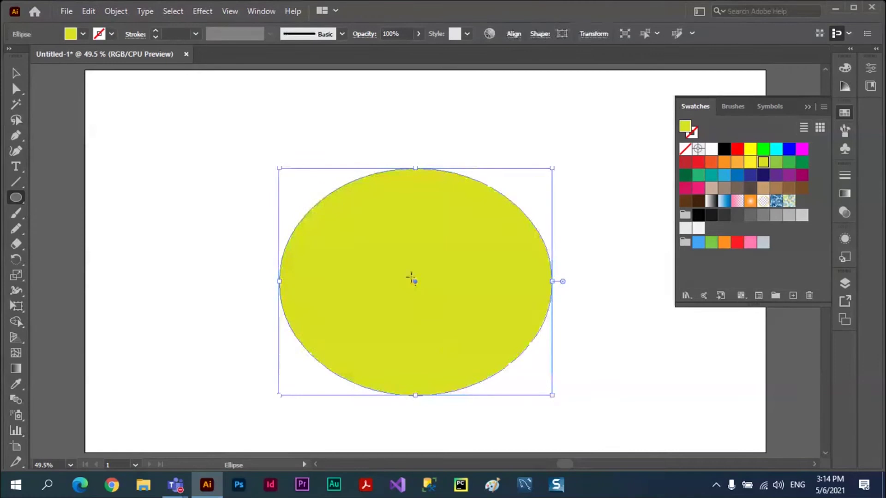
Fill the ellipse green and move it up and to the left
click(738, 162)
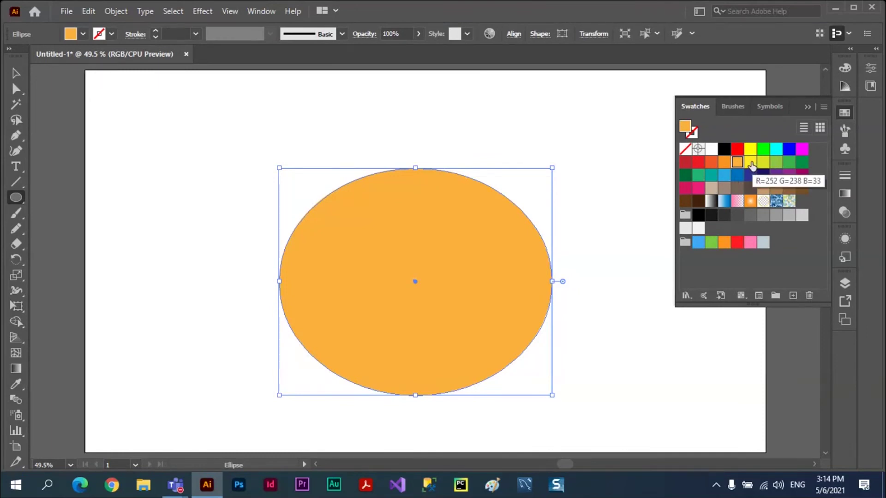
click(776, 162)
click(16, 73)
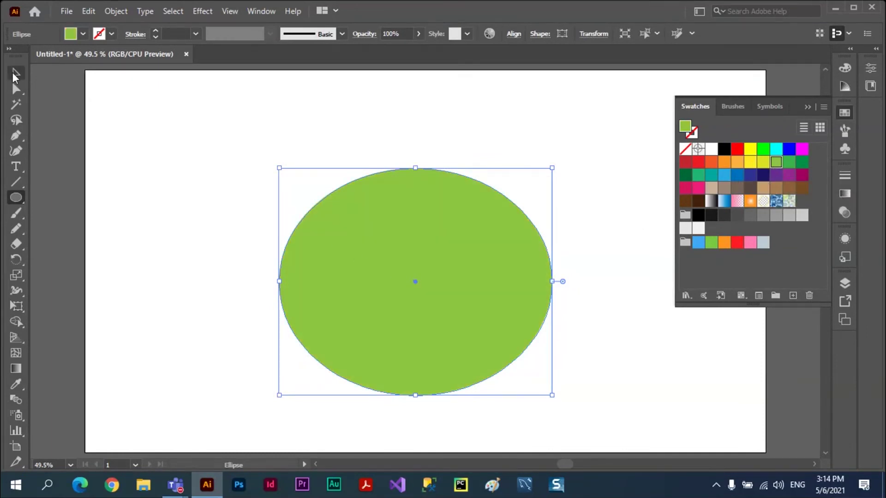
drag(450, 279, 402, 230)
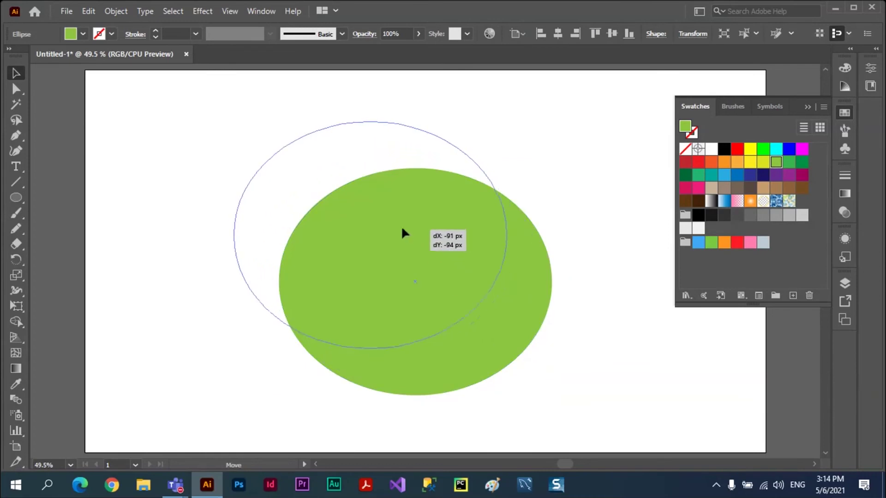
Convert the green ellipse into a 4-row, 5-column gradient mesh and nudge it lower
click(116, 11)
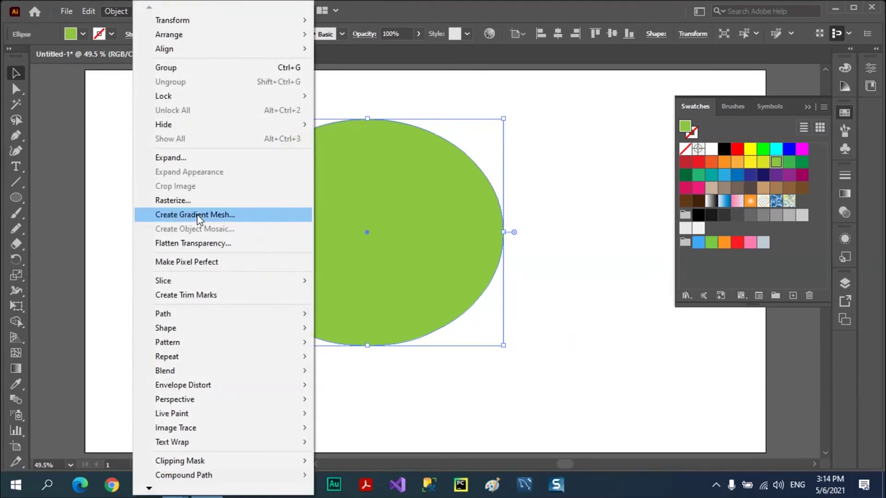
click(199, 217)
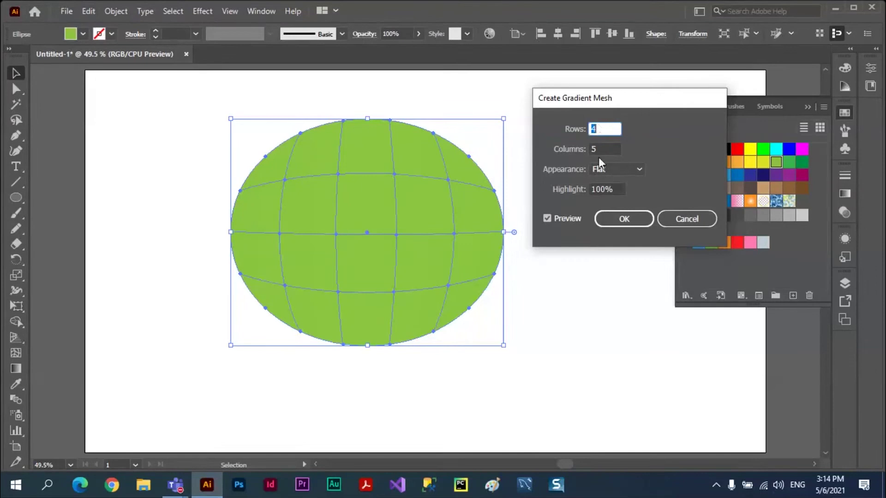
click(613, 220)
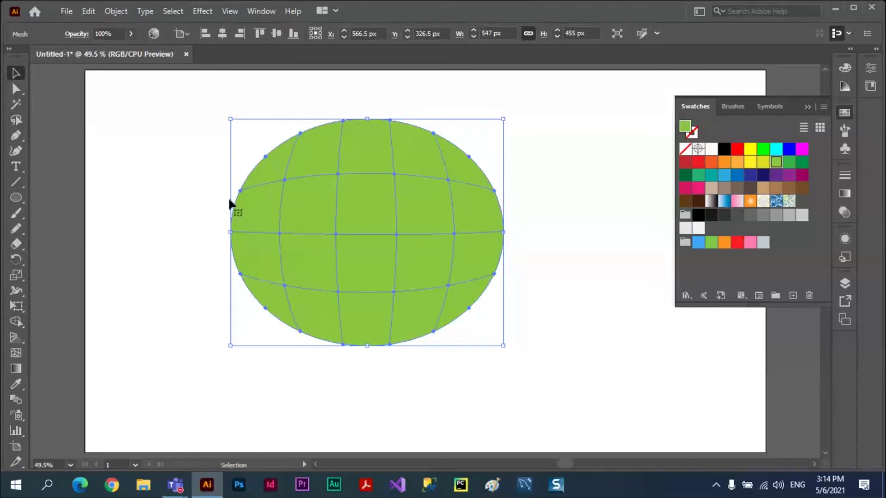
mouse_move(334, 191)
mouse_down()
mouse_move(347, 222)
mouse_move(285, 262)
mouse_move(359, 221)
mouse_up()
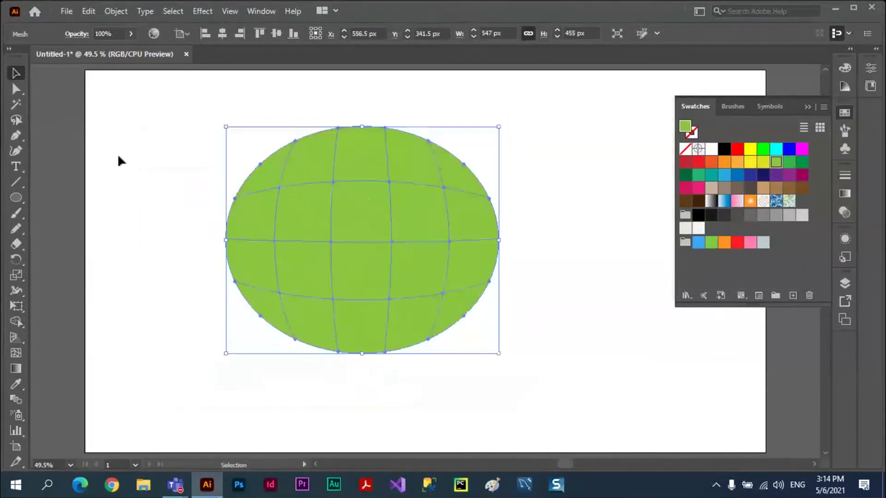
Nudge the mesh right, shift an upper mesh line, and try yellow on an upper point before undoing
click(16, 89)
drag(367, 214, 379, 213)
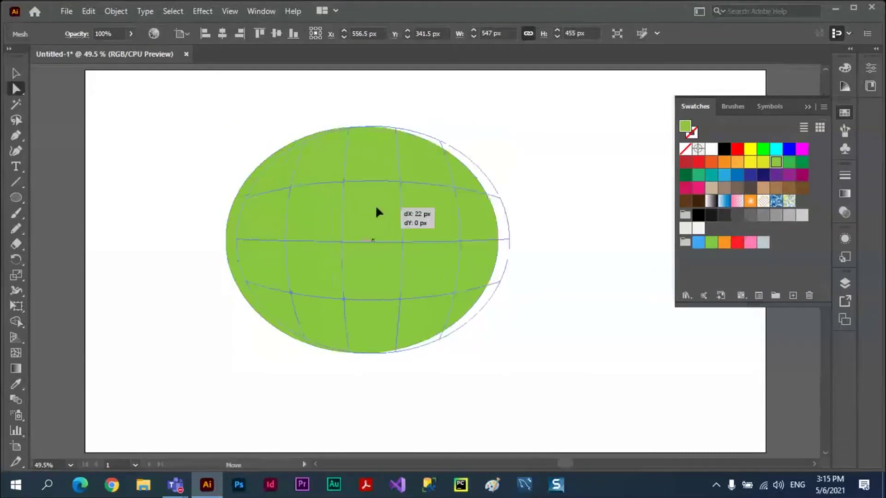
click(538, 147)
click(374, 223)
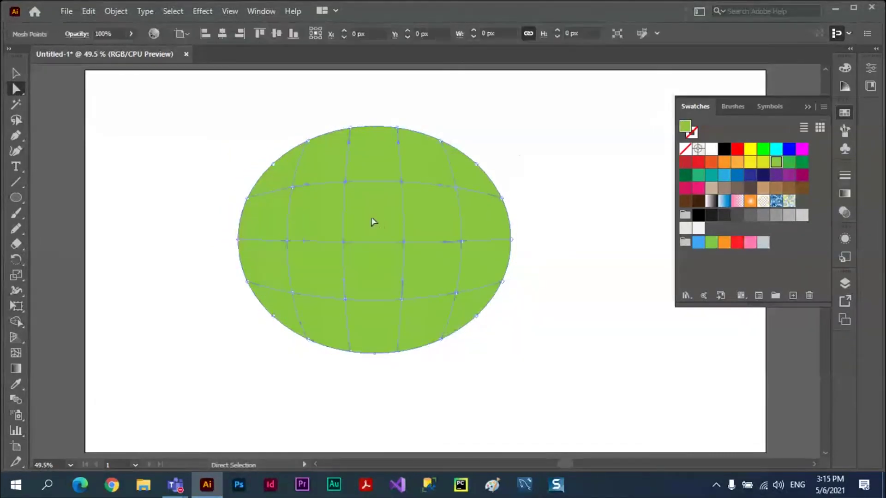
click(503, 142)
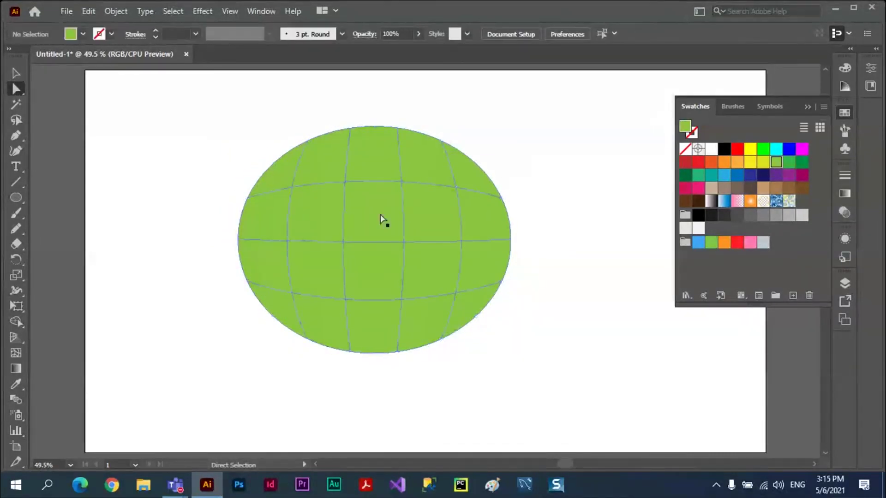
mouse_move(382, 218)
mouse_down()
mouse_move(393, 211)
mouse_move(374, 236)
mouse_move(359, 238)
mouse_move(374, 216)
mouse_move(386, 220)
mouse_up()
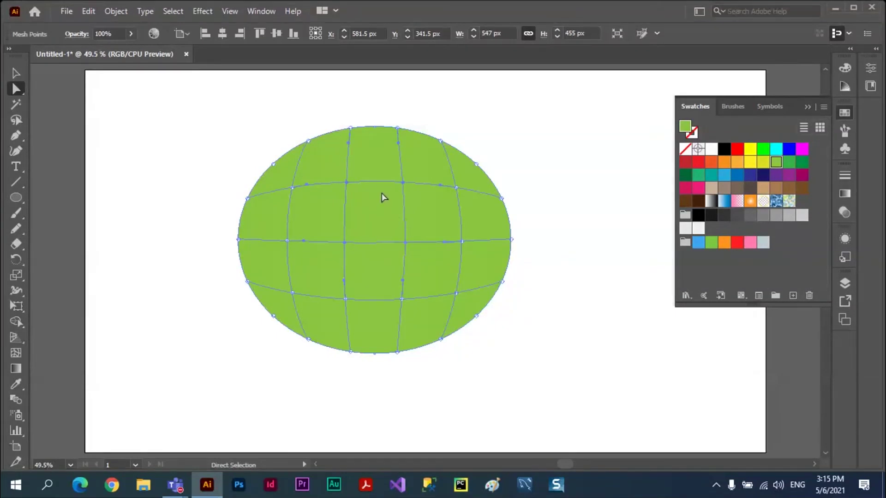
click(403, 182)
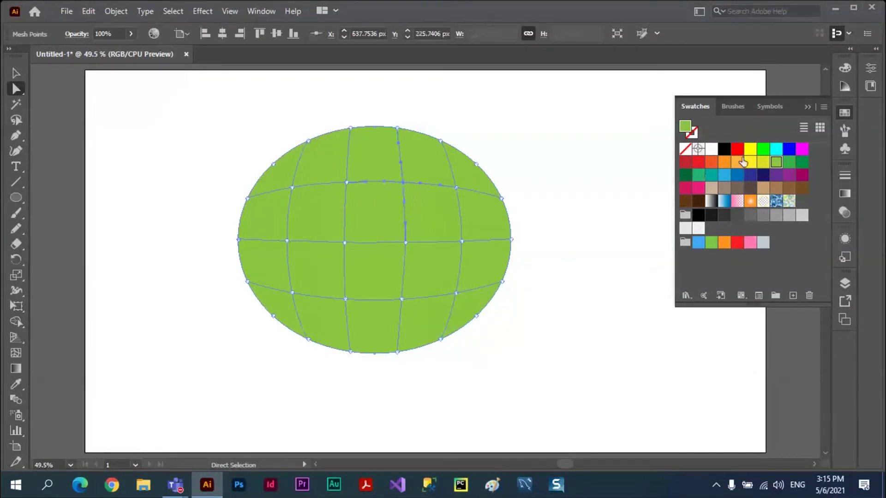
click(750, 152)
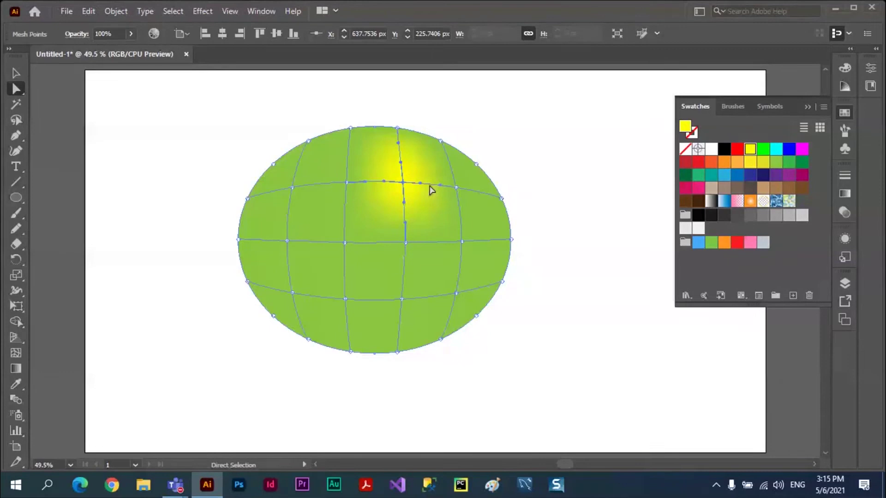
key(ctrl+z)
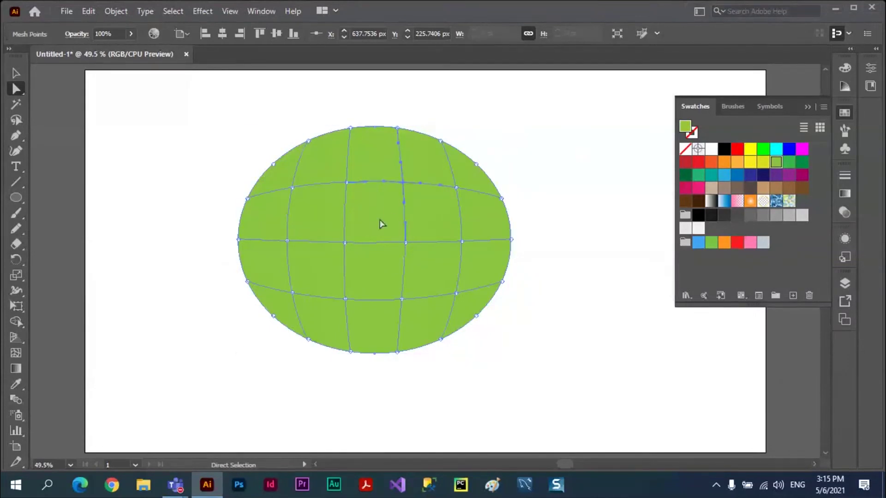
Colour the central mesh patch yellow and drag its points to shape the glow
click(379, 223)
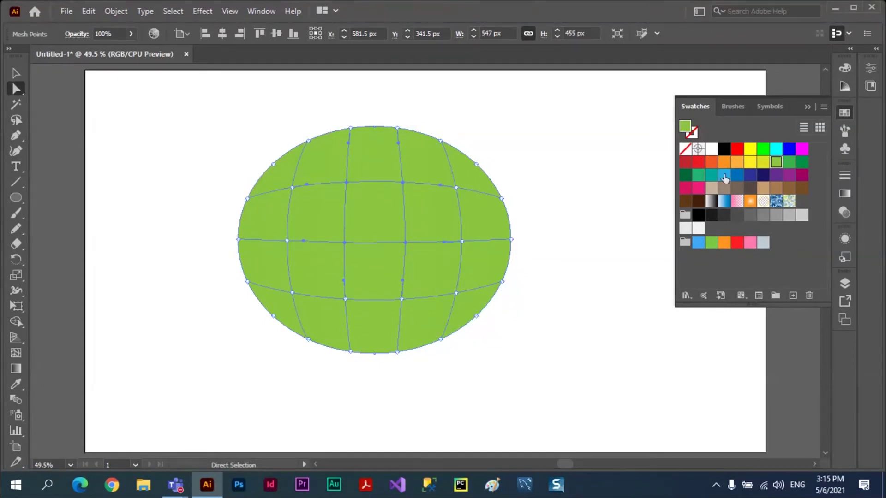
click(750, 152)
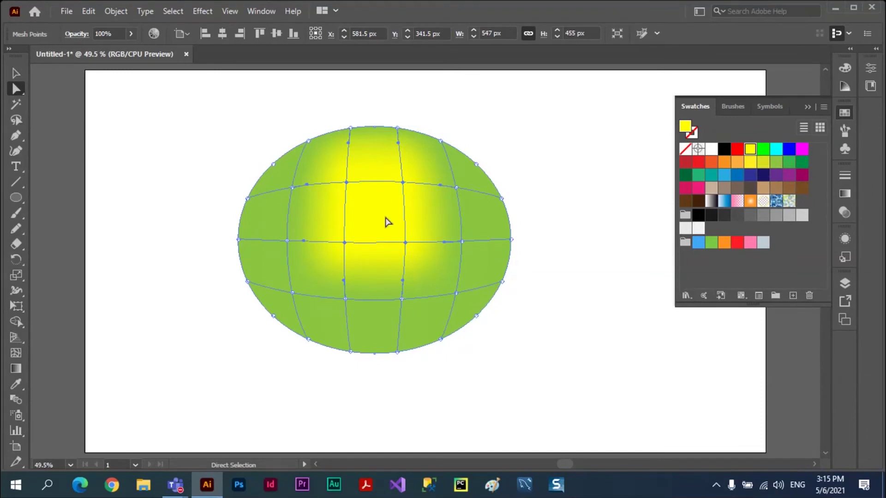
drag(379, 212, 400, 240)
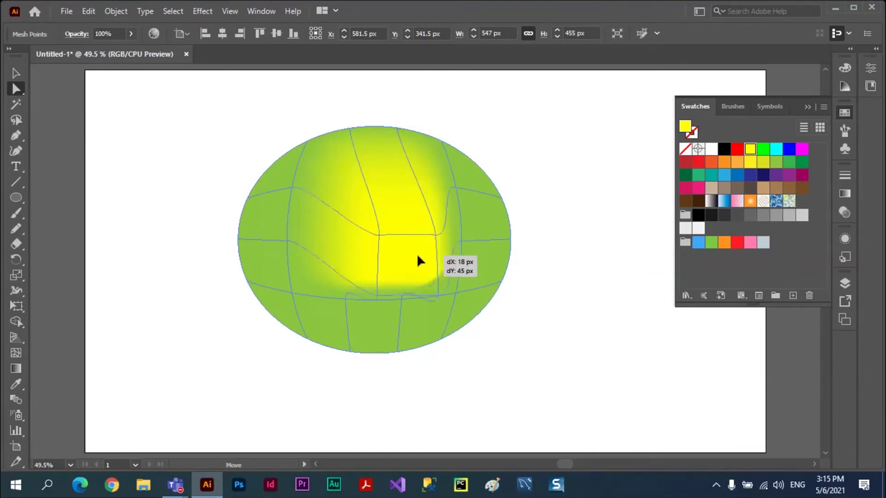
drag(401, 240, 423, 251)
key(ctrl+z)
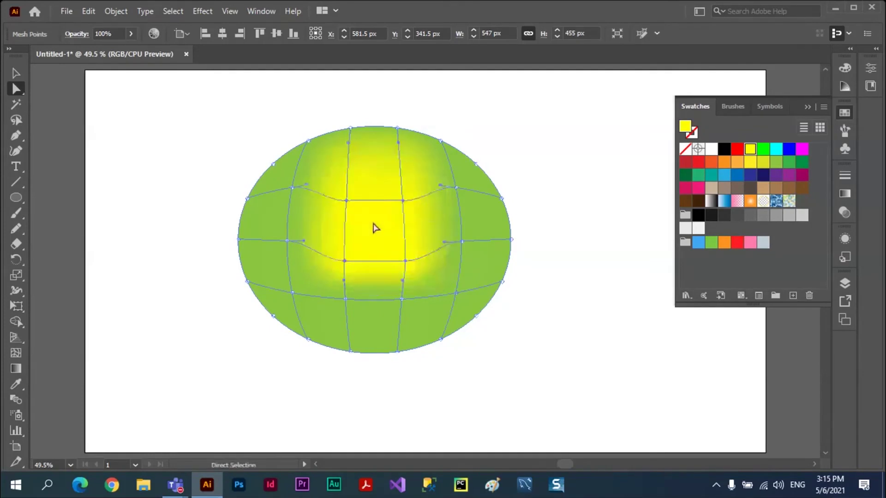
drag(402, 201, 412, 187)
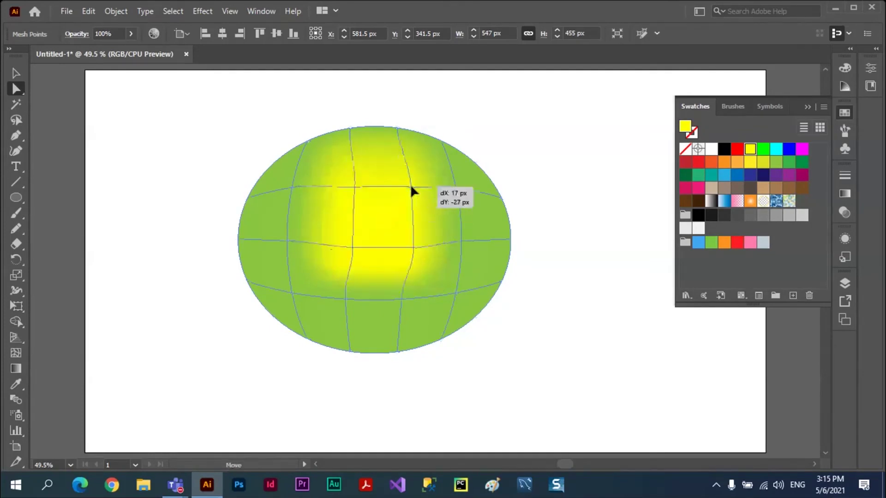
drag(382, 223, 376, 228)
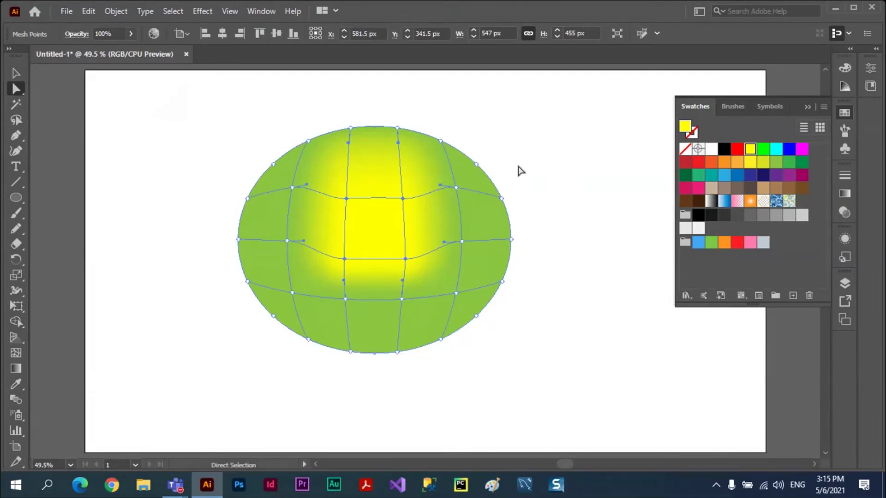
Undo the mesh edits back to the plain green ellipse, then delete it
key(ctrl+z)
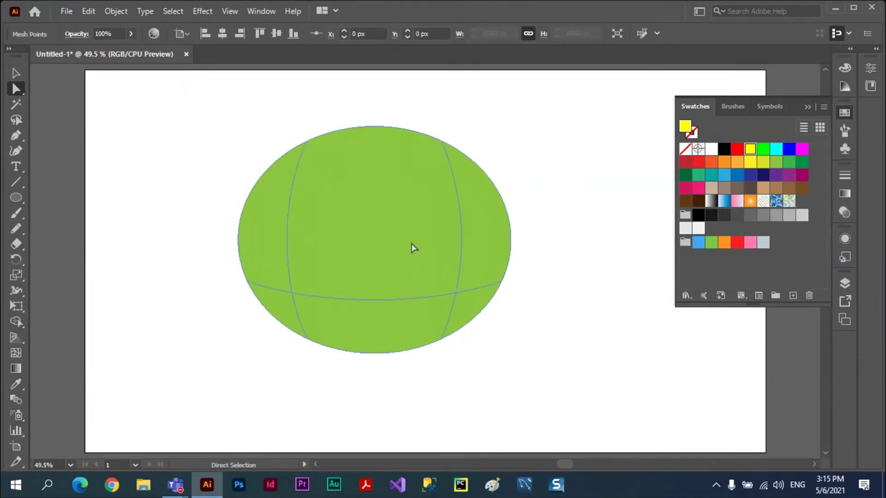
key(ctrl+z)
click(234, 170)
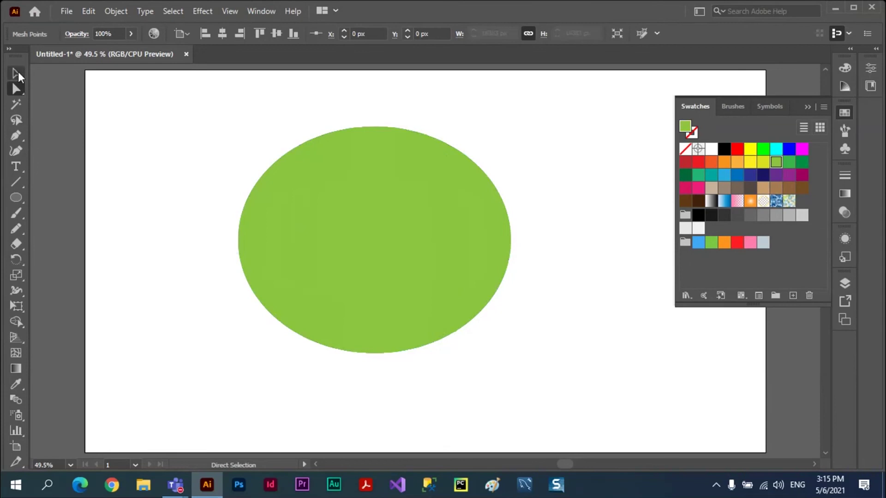
click(18, 74)
click(300, 193)
key(Delete)
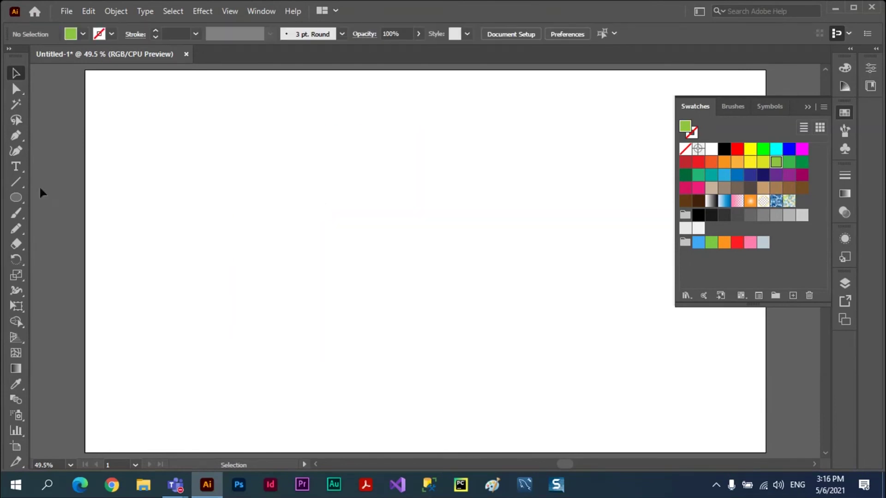
Draw a new ellipse near the artboard centre and fill it yellow
click(16, 197)
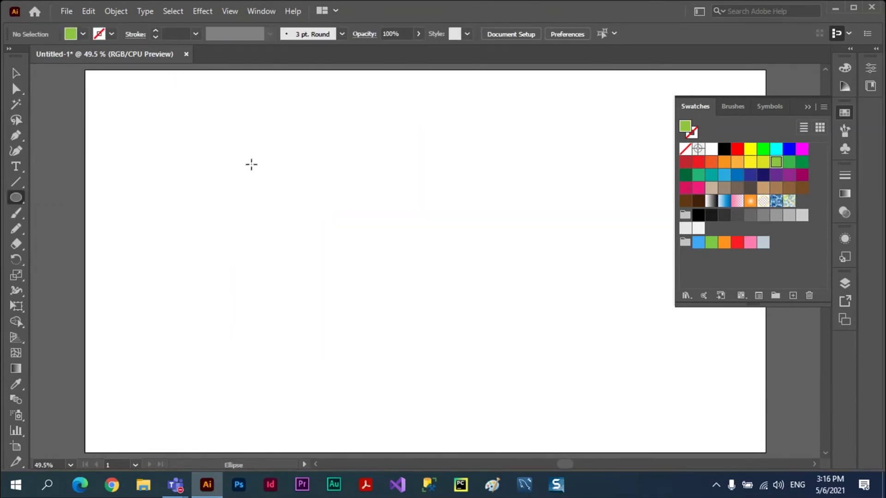
drag(251, 165, 512, 398)
click(749, 149)
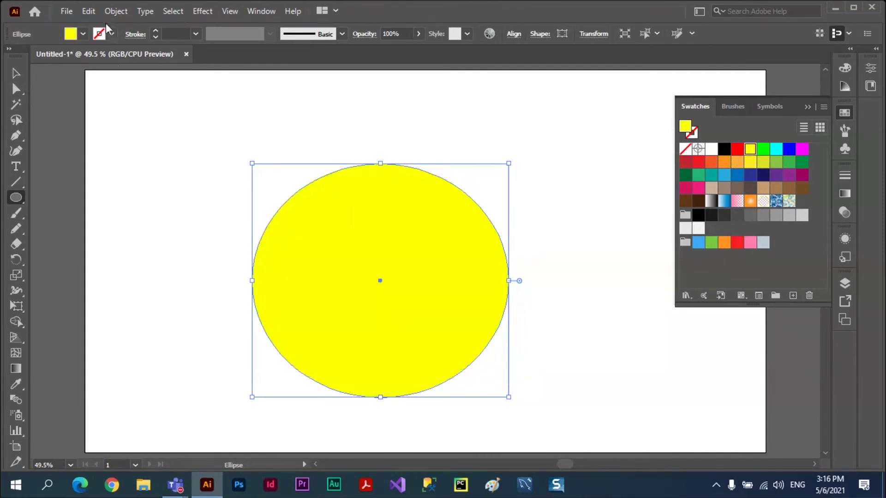
click(116, 11)
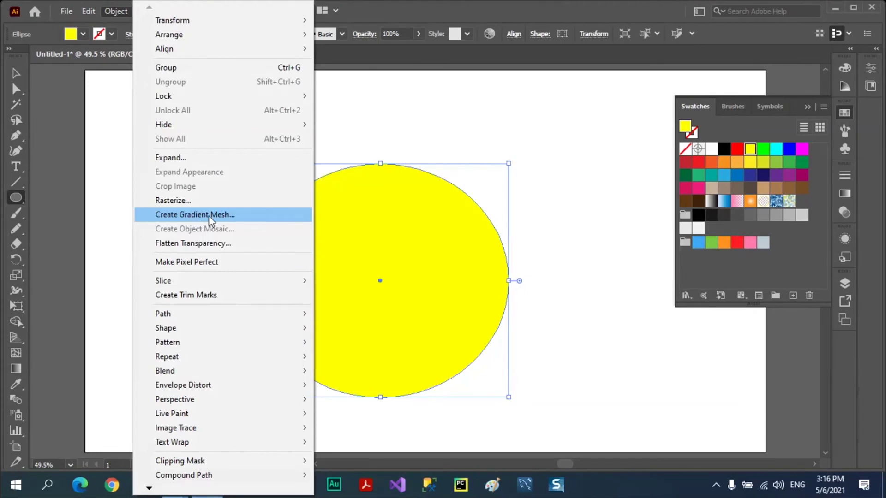
Apply Create Gradient Mesh to the yellow ellipse and choose the Mesh tool
click(208, 215)
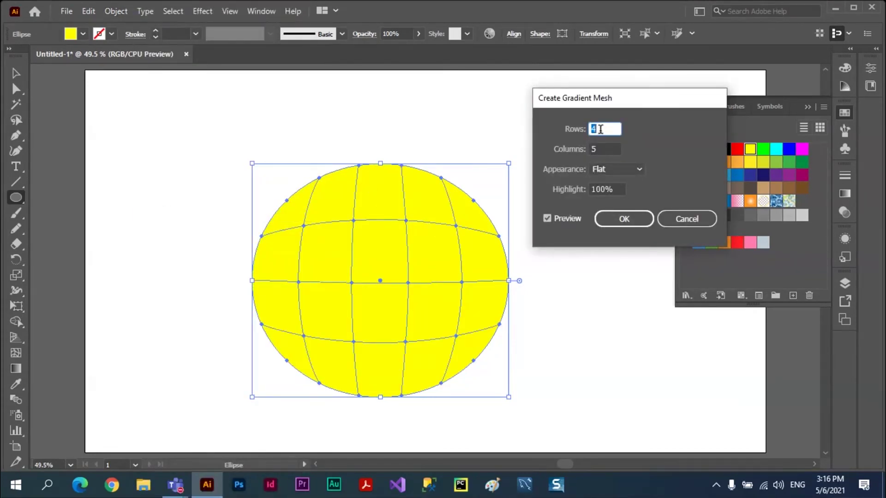
click(680, 218)
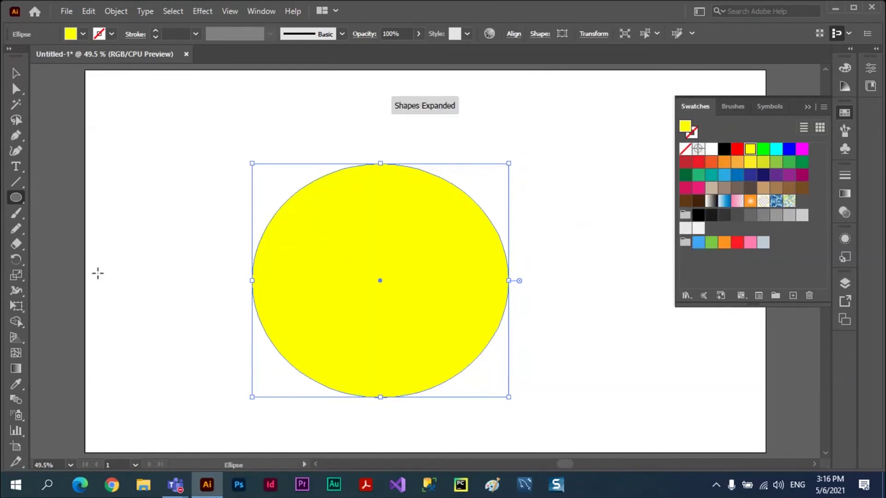
click(17, 353)
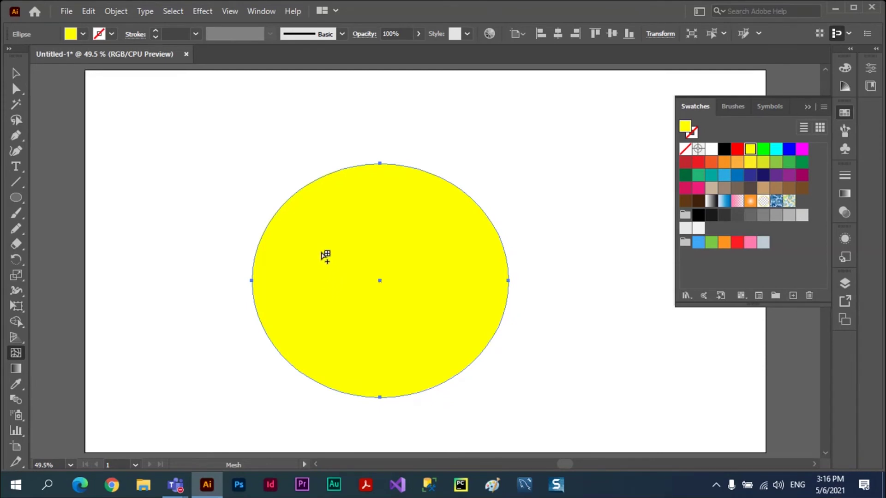
Add mesh points in the ellipse, undo one, and add vertical lines at upper right and centre
click(327, 222)
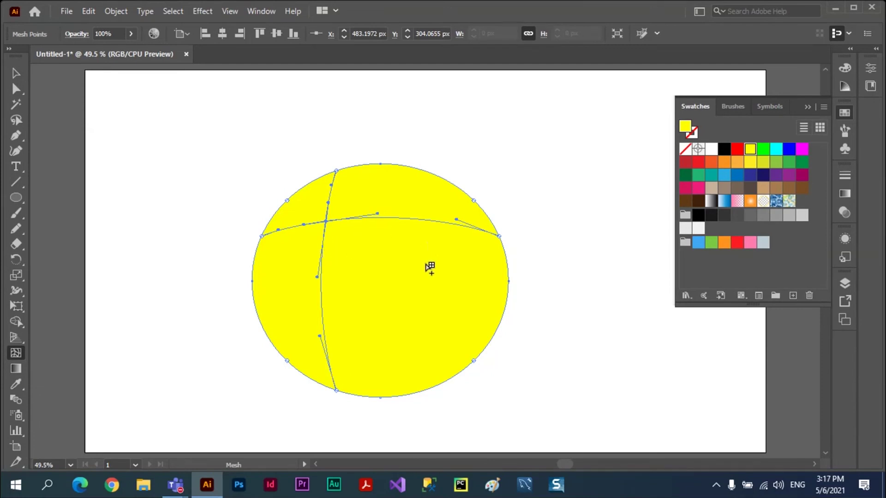
click(425, 351)
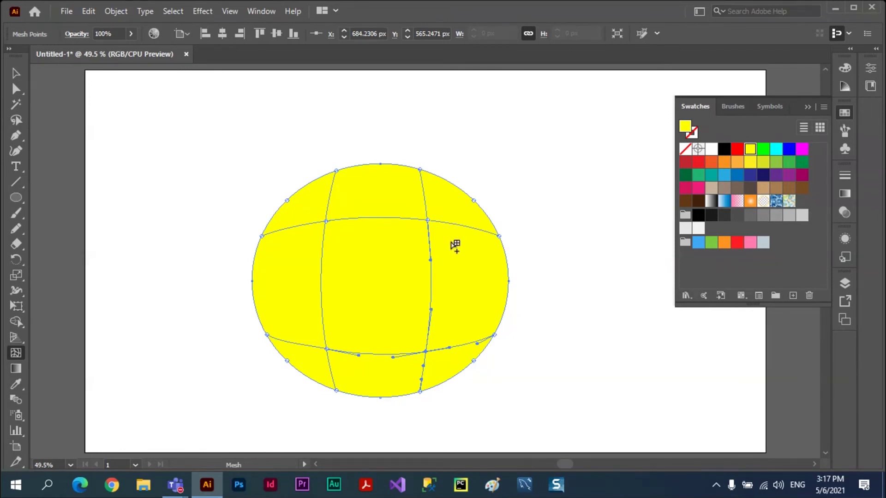
click(451, 243)
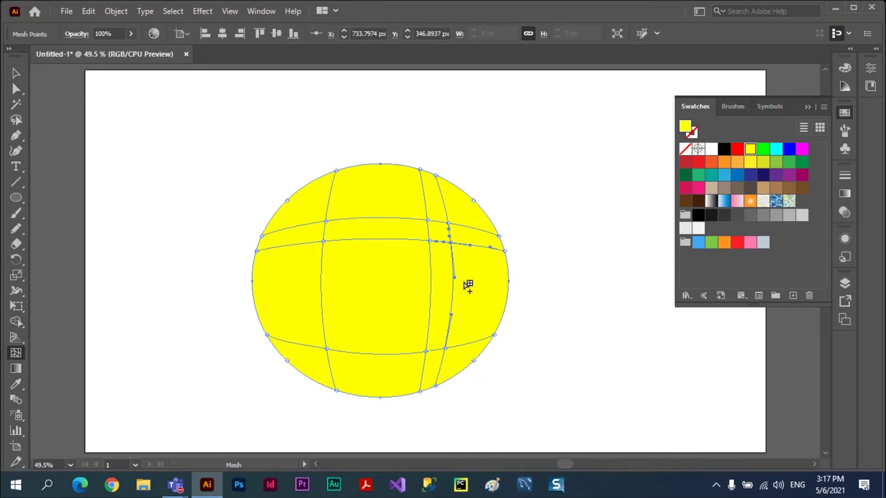
key(ctrl+z)
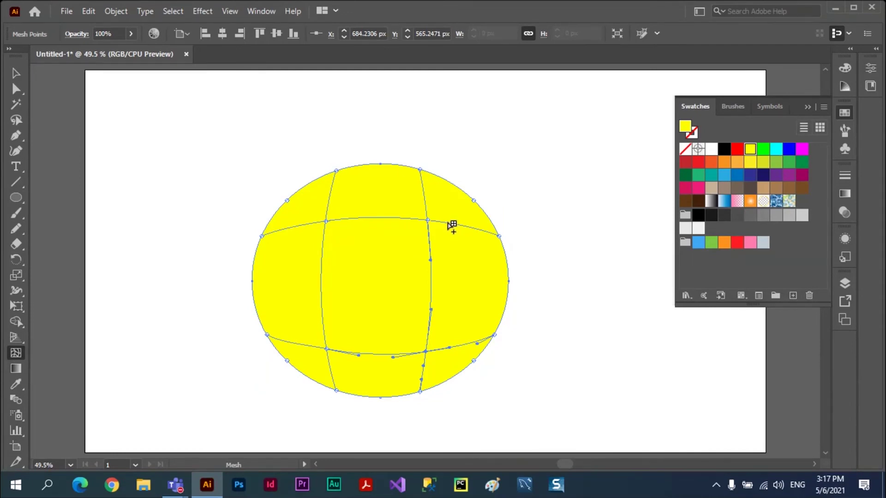
click(447, 222)
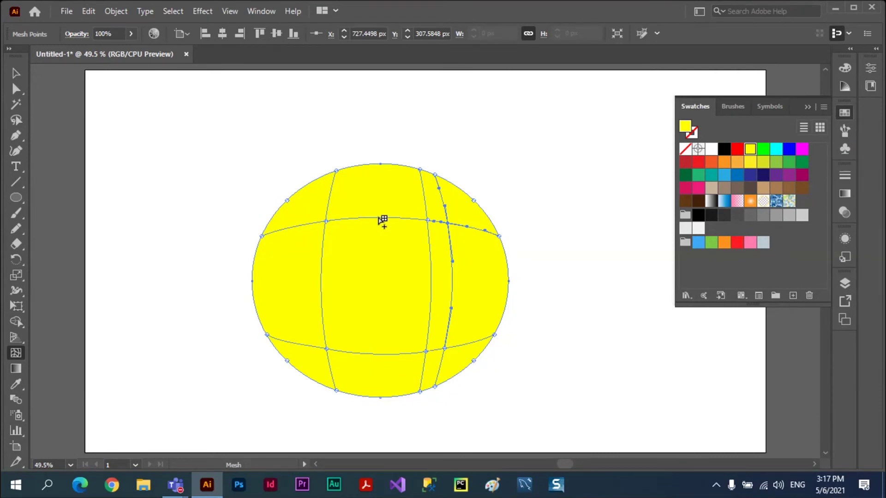
click(378, 217)
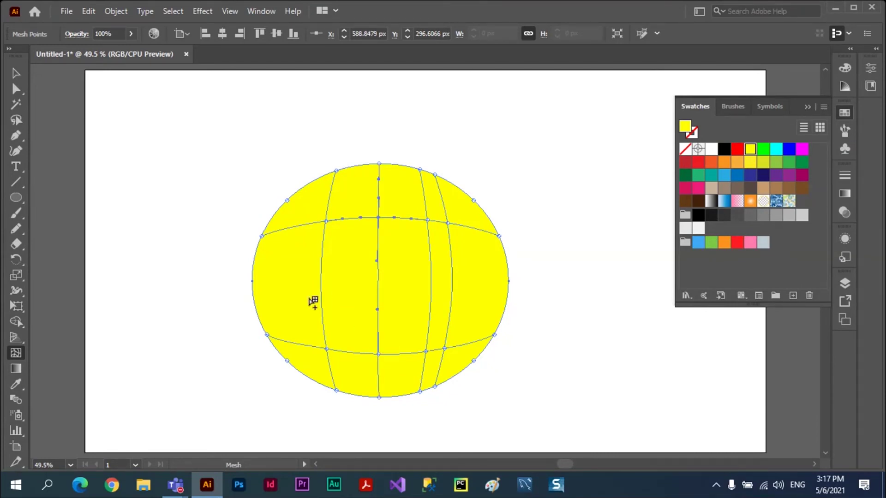
Add a horizontal mesh line across the middle and an upper-left point, then select the whole mesh
click(379, 278)
click(322, 281)
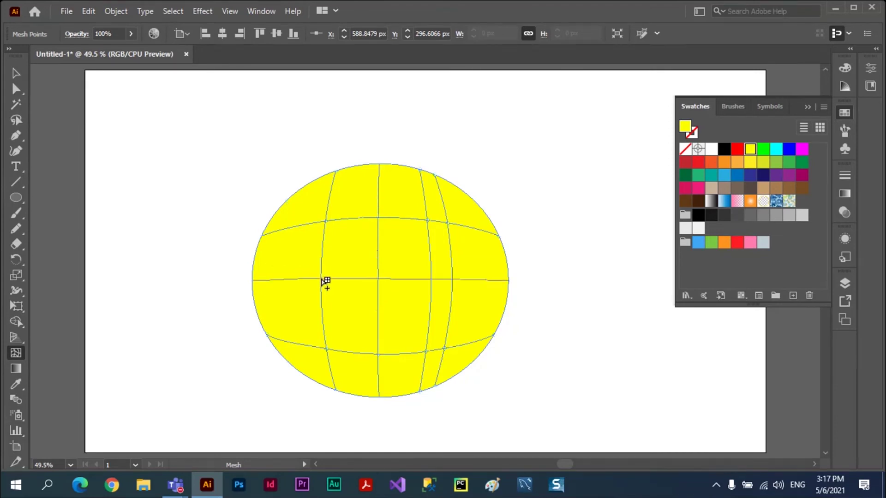
click(322, 279)
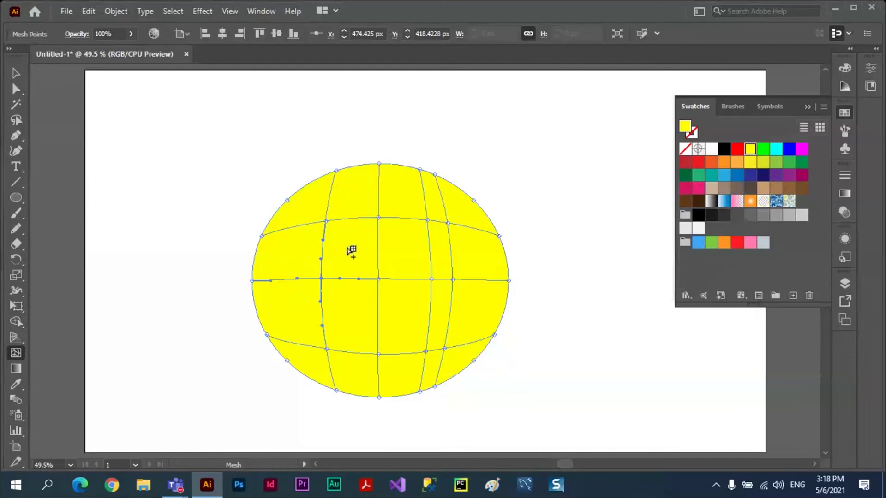
click(344, 237)
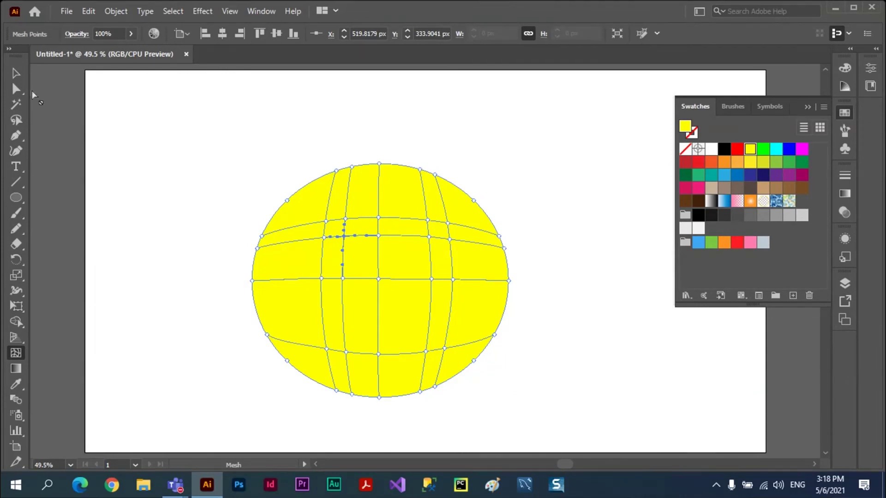
click(16, 73)
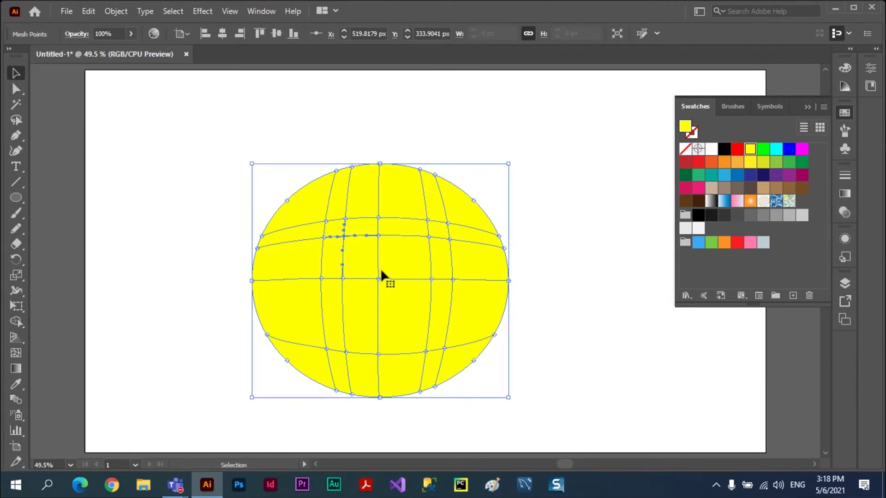
key(ctrl+h)
key(ctrl+h)
Delete the meshed yellow circle and sketch a closed blob with the Pencil tool
key(Delete)
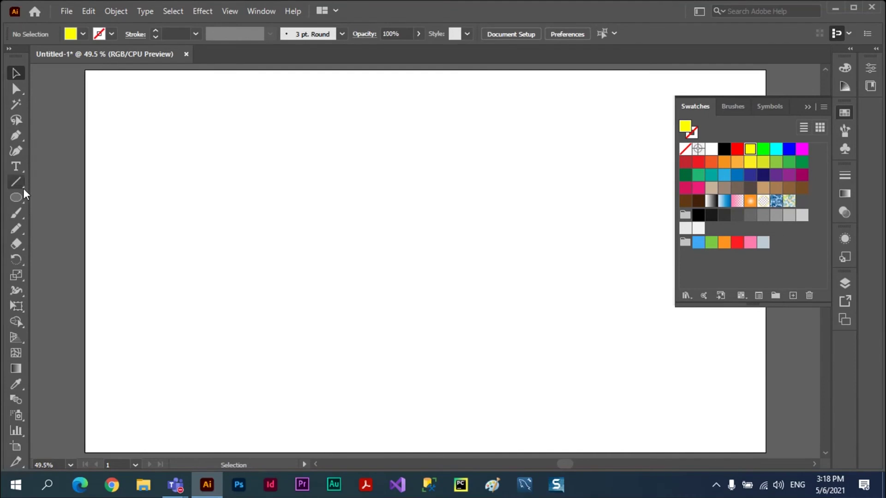
click(17, 230)
right_click(16, 229)
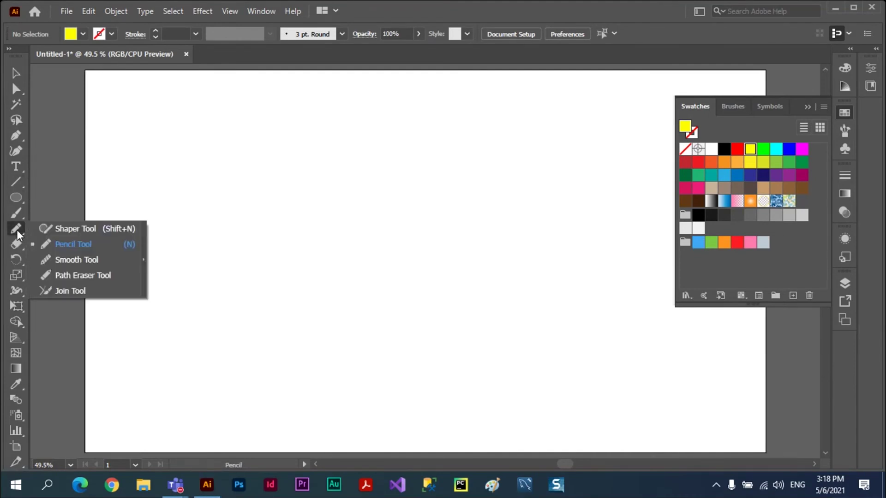
click(65, 245)
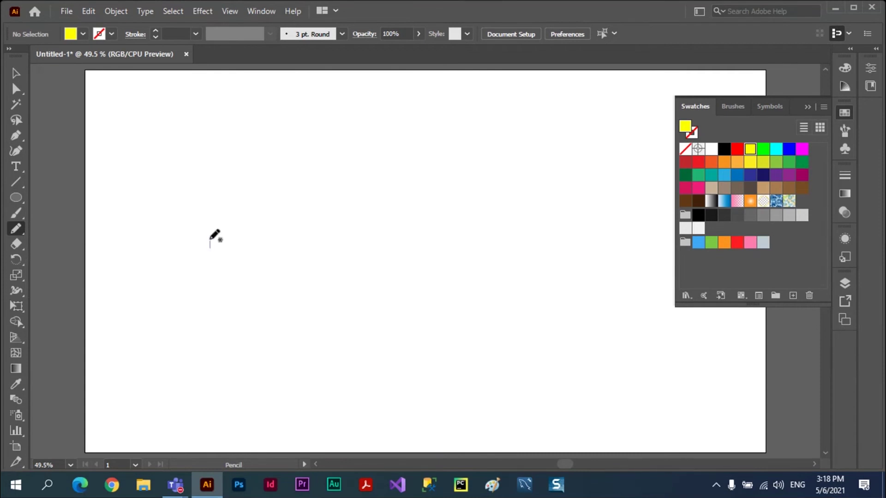
mouse_move(210, 248)
mouse_down()
mouse_move(227, 176)
mouse_move(389, 177)
mouse_move(410, 190)
mouse_move(412, 360)
mouse_move(323, 418)
mouse_move(284, 418)
mouse_move(198, 379)
mouse_move(192, 362)
mouse_move(211, 246)
mouse_up()
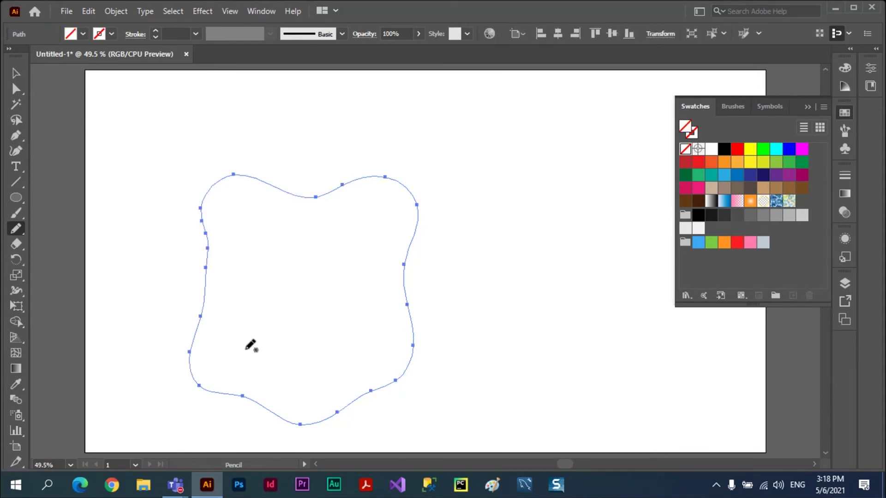
Nudge the blob path up and right with Direct Selection, then deselect it
click(16, 89)
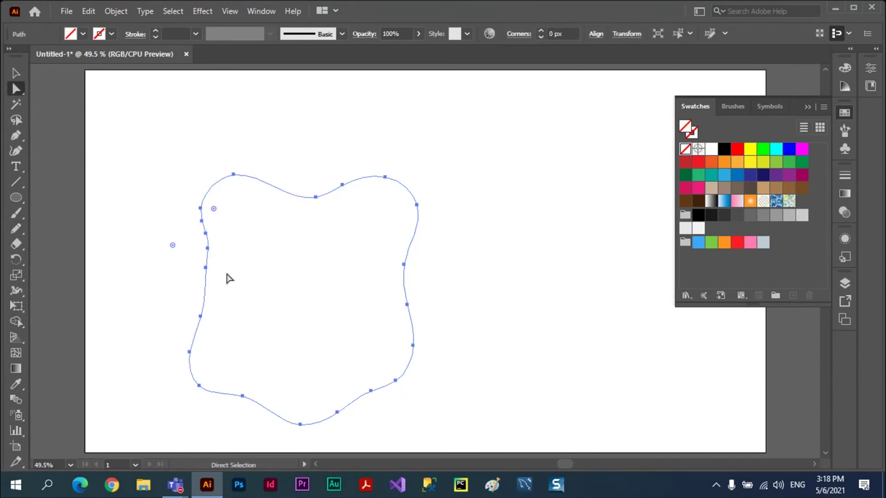
drag(206, 273, 216, 269)
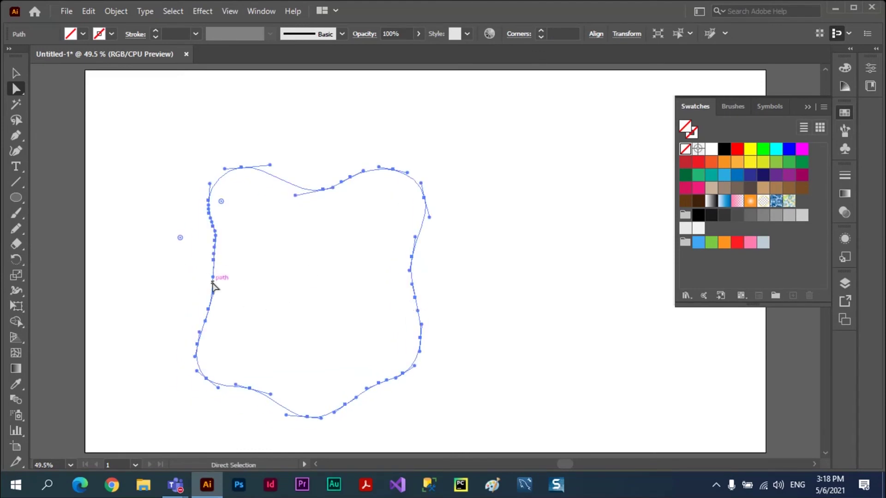
click(317, 277)
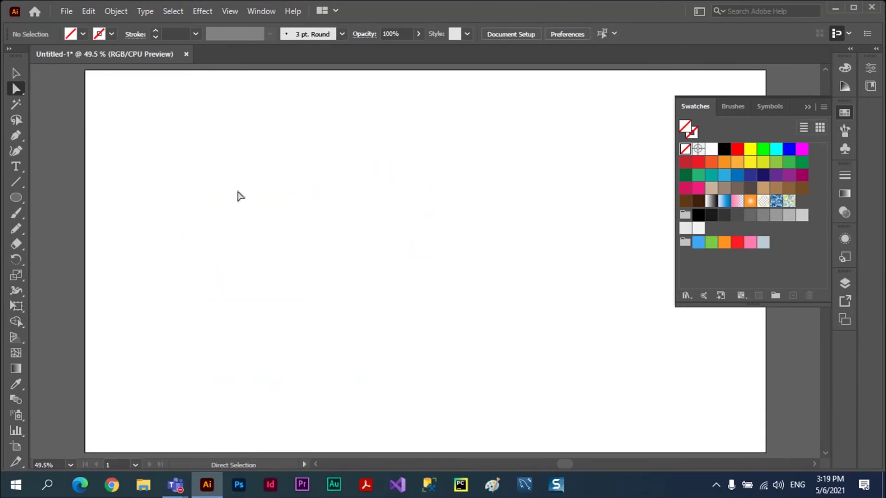
key(ctrl+a)
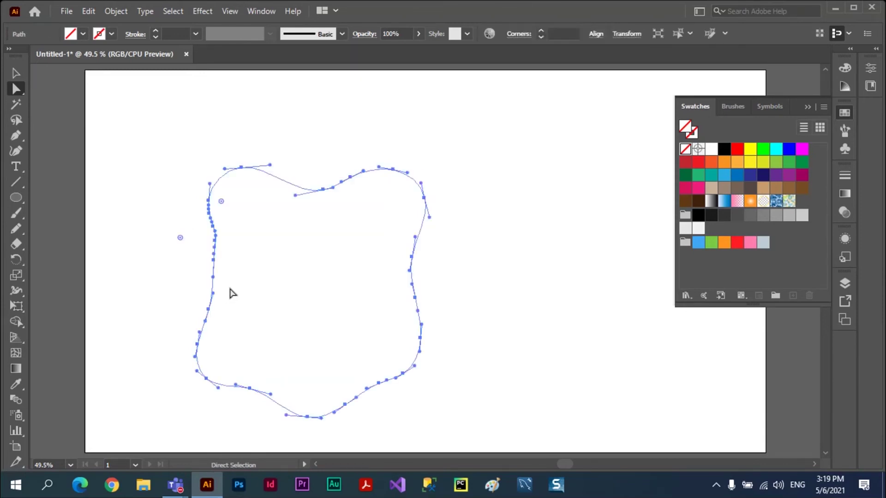
click(231, 294)
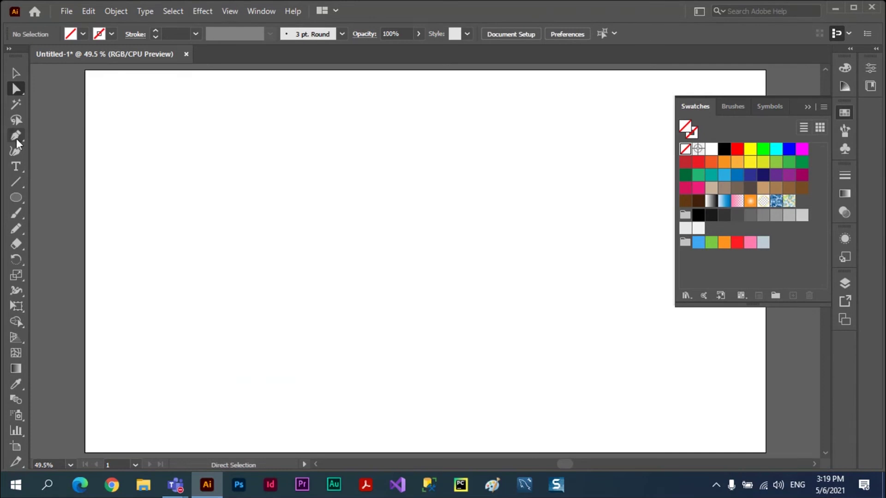
Start a Pen outline with curved anchors across the top, down the right side and along the bottom
click(16, 136)
drag(304, 179, 317, 175)
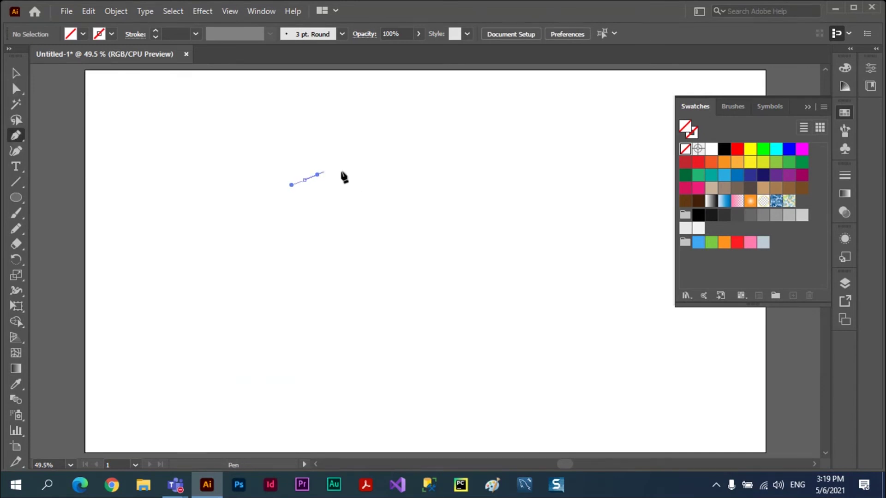
drag(394, 158, 422, 176)
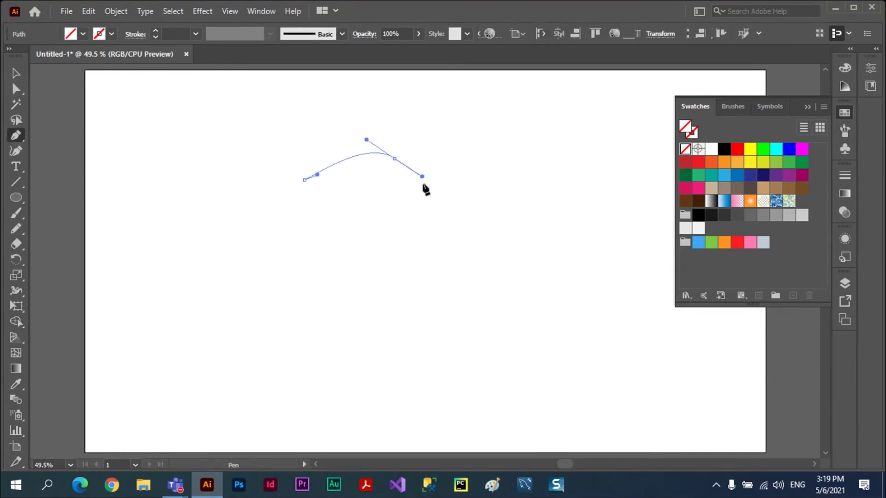
click(406, 232)
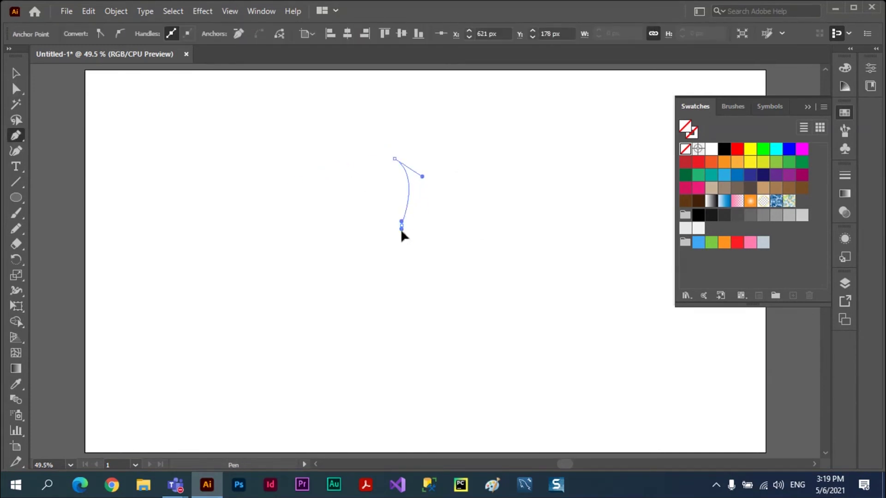
click(426, 270)
mouse_move(375, 339)
mouse_down()
mouse_move(366, 355)
mouse_move(304, 350)
mouse_up()
drag(245, 350, 220, 345)
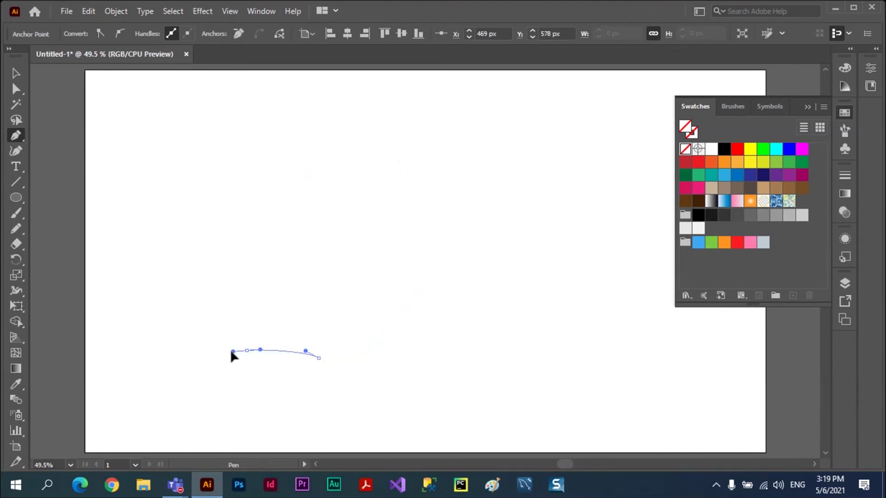
Finish the blob up the left side, close the path, and fill it yellow
drag(203, 305, 220, 280)
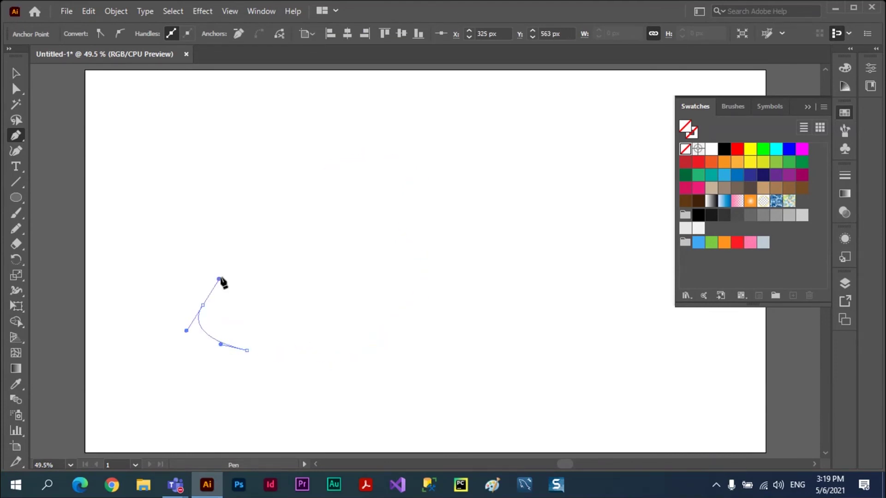
drag(224, 245, 213, 230)
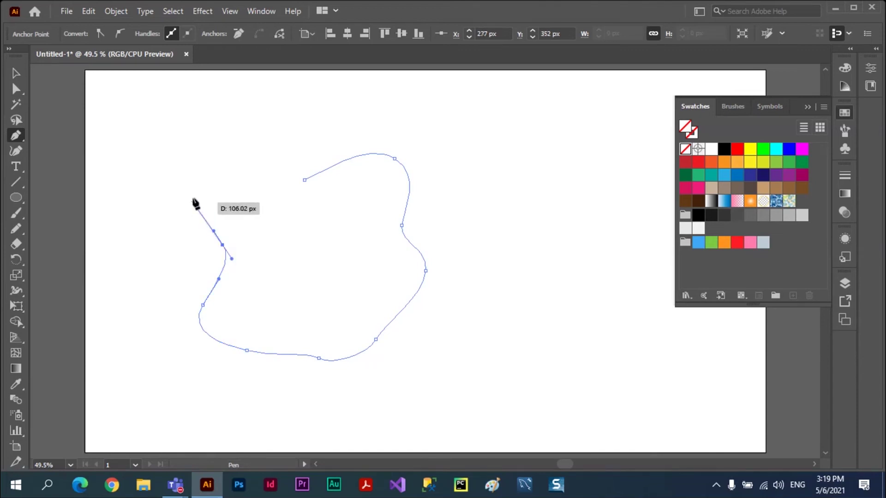
drag(192, 197, 211, 168)
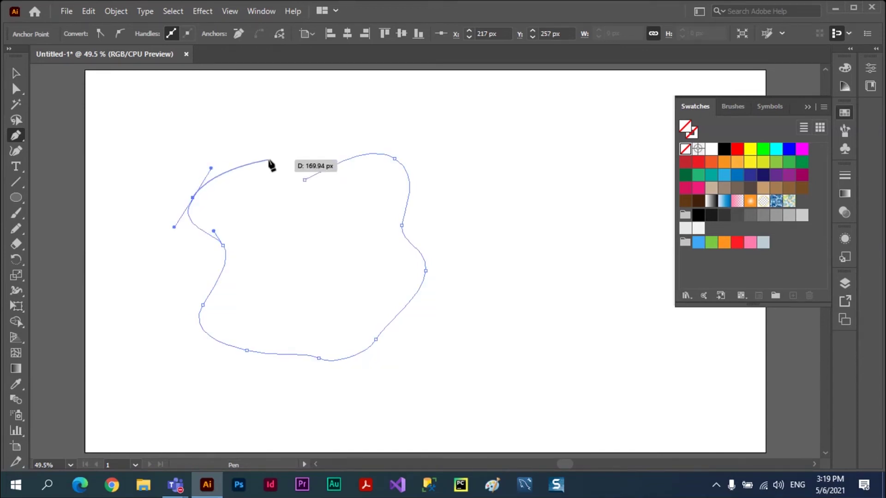
drag(269, 160, 276, 163)
click(304, 179)
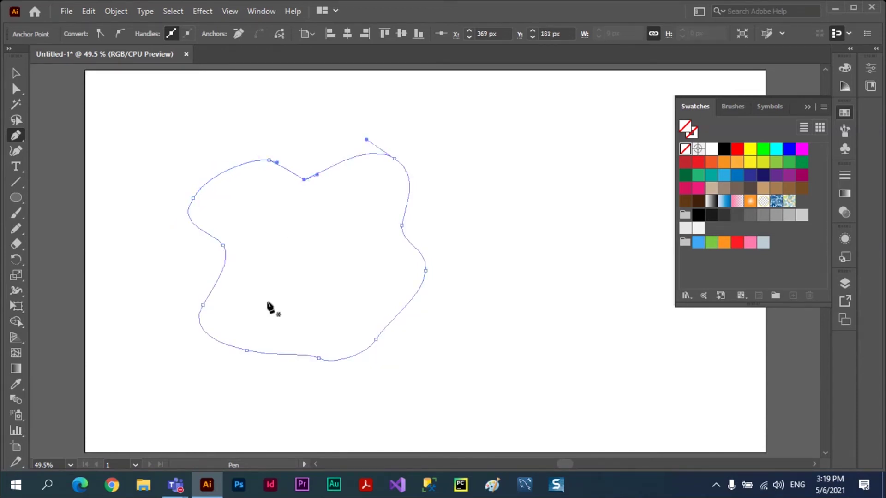
click(738, 164)
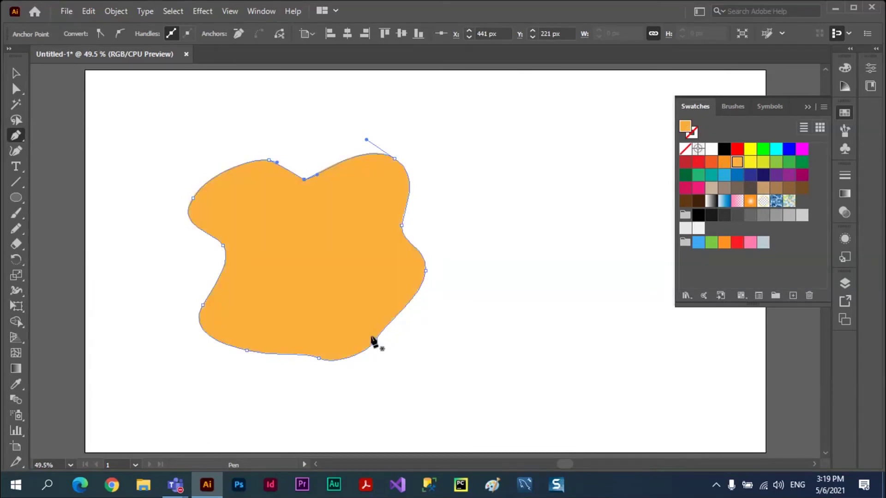
click(750, 150)
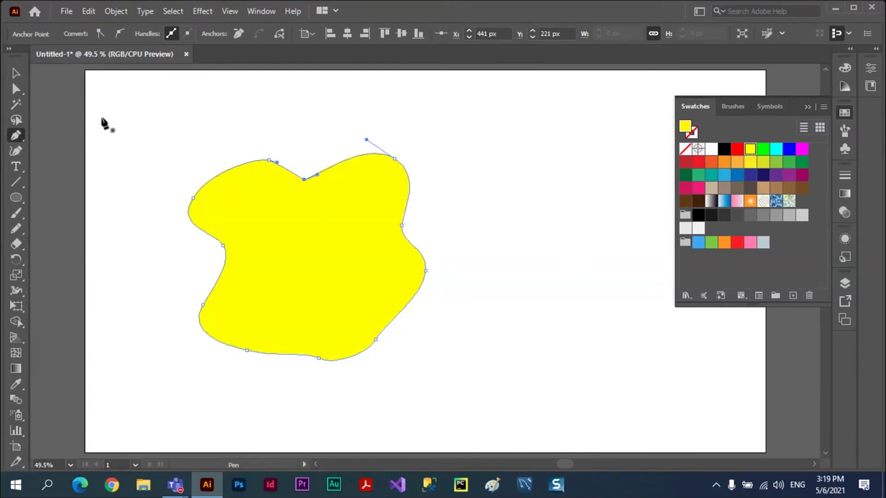
Add mesh points across the yellow blob, creating several crossing vertical and horizontal mesh lines
click(15, 355)
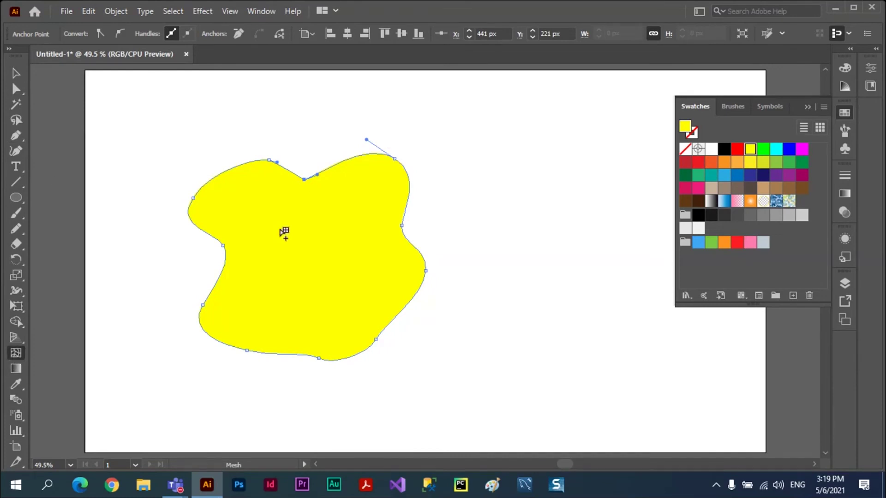
click(248, 203)
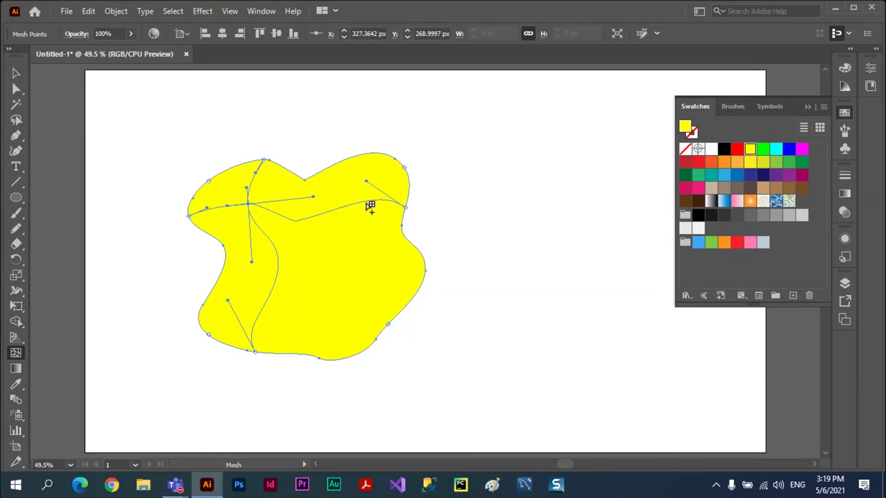
click(366, 202)
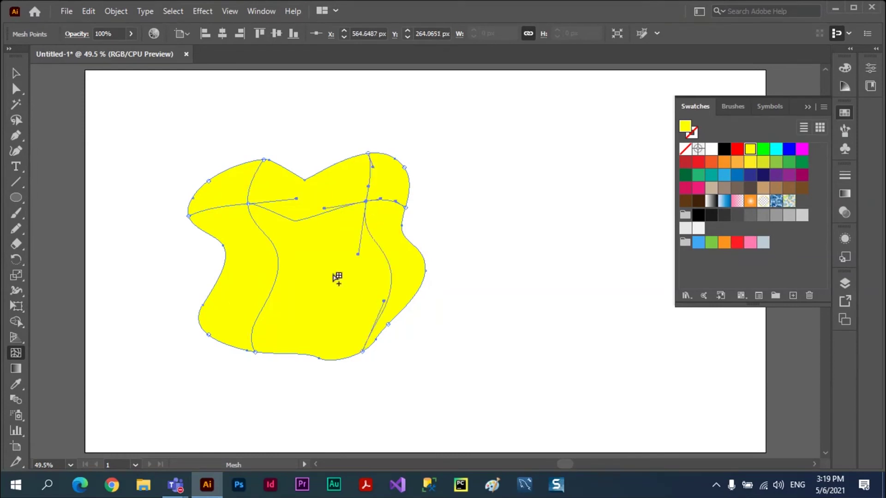
click(331, 211)
click(264, 306)
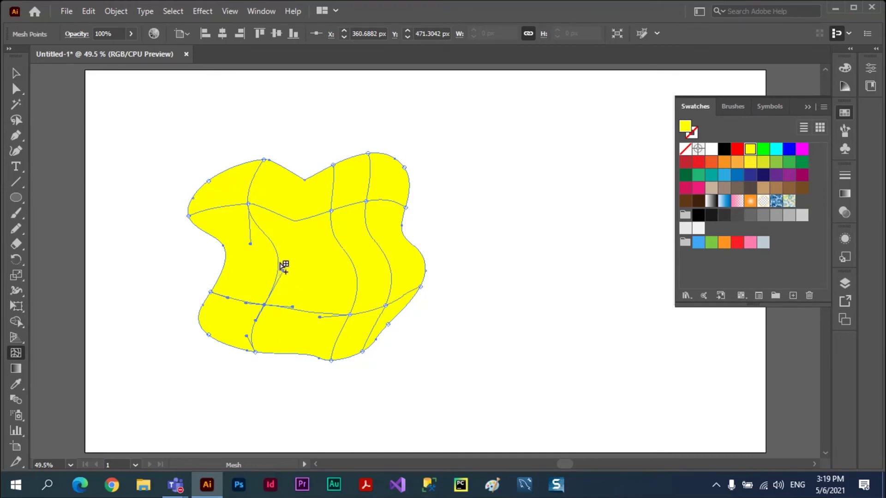
click(279, 263)
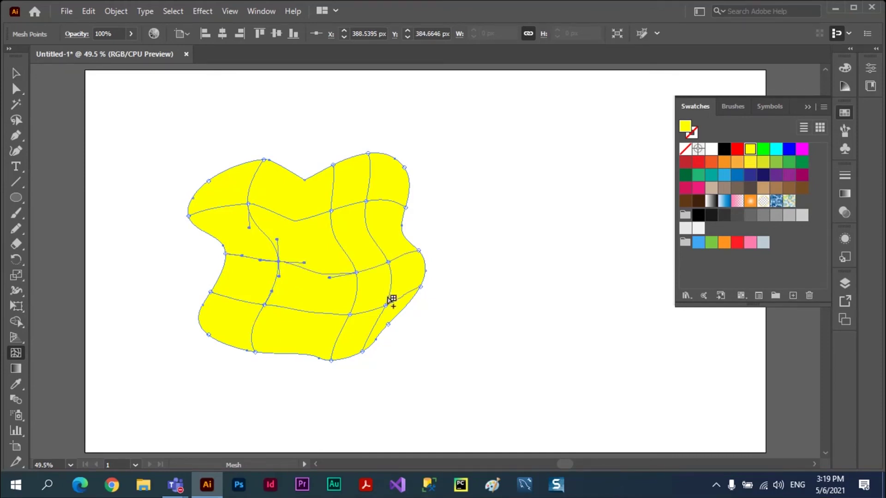
click(295, 221)
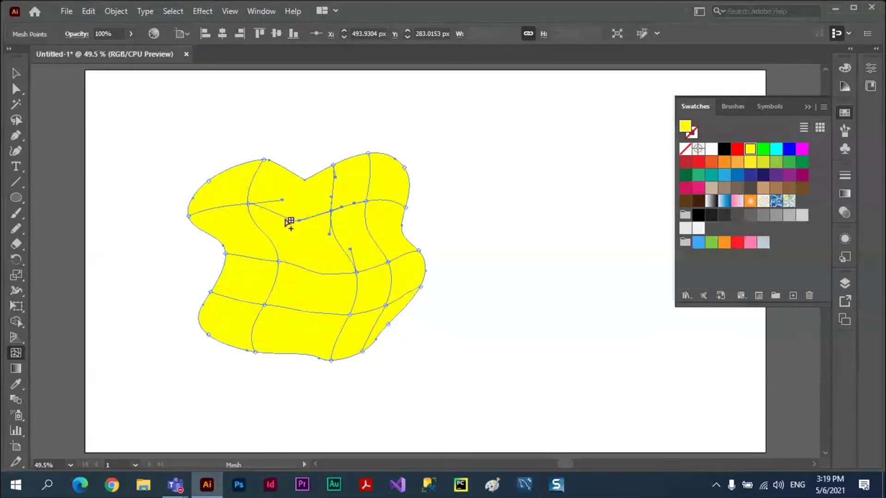
click(283, 216)
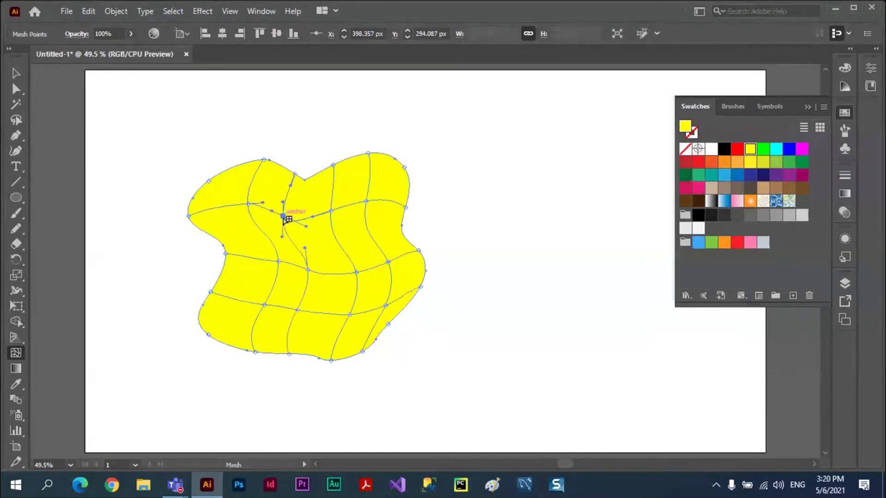
click(214, 209)
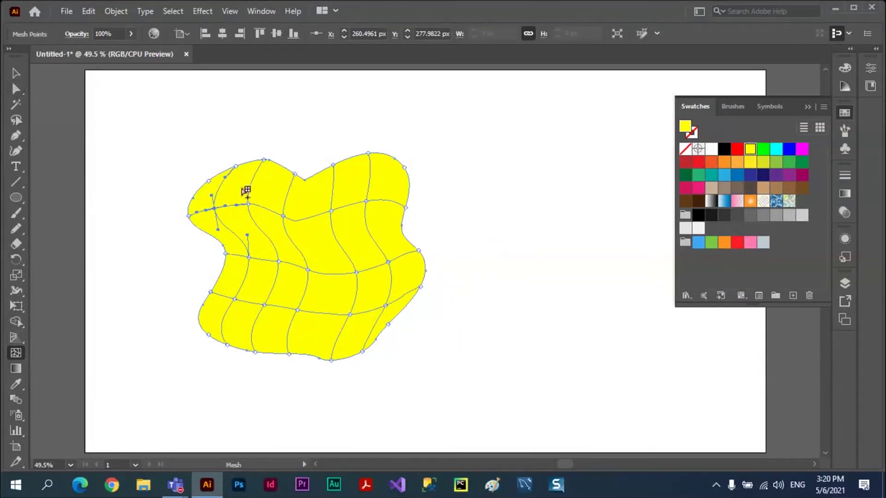
Select all of the blob's mesh points and fill the whole mesh red
key(v)
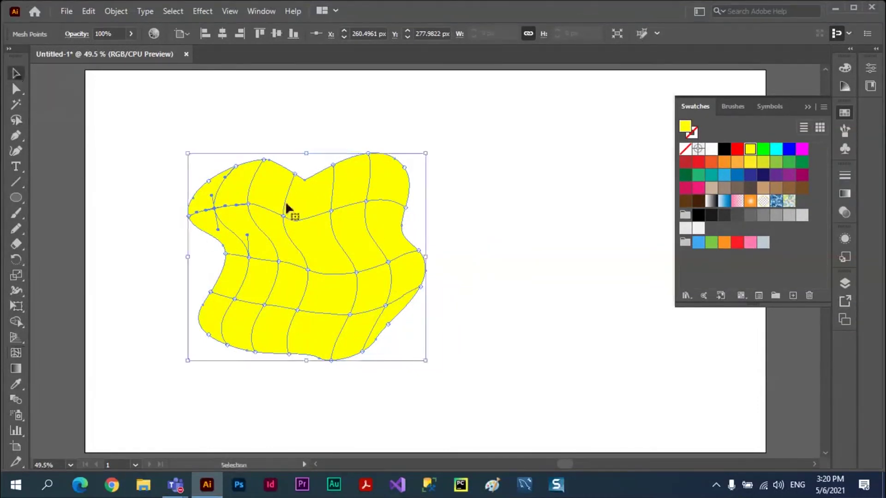
click(738, 149)
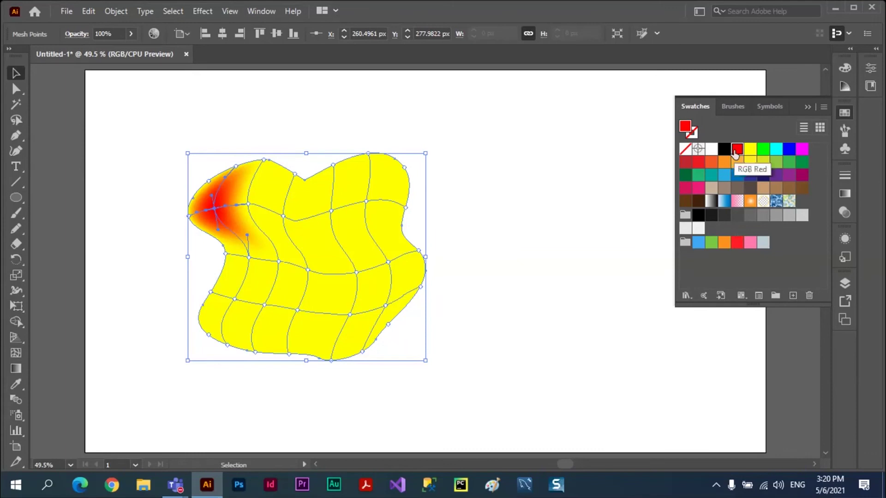
key(ctrl+z)
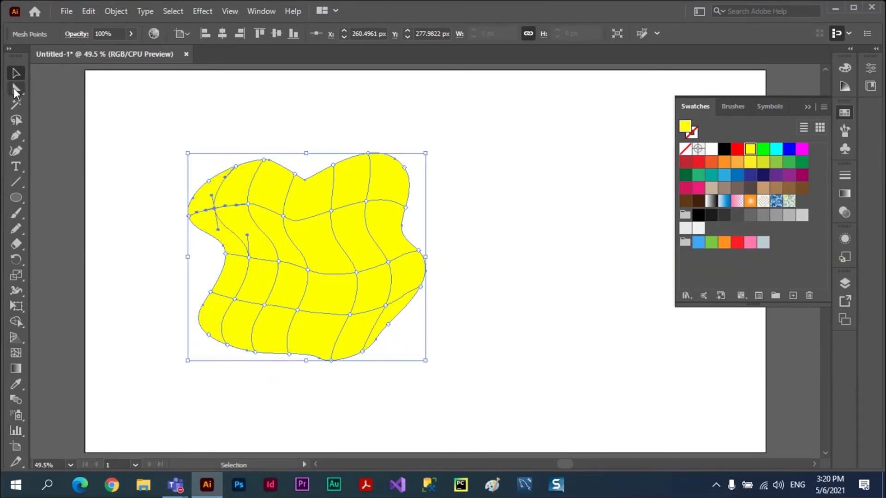
click(16, 89)
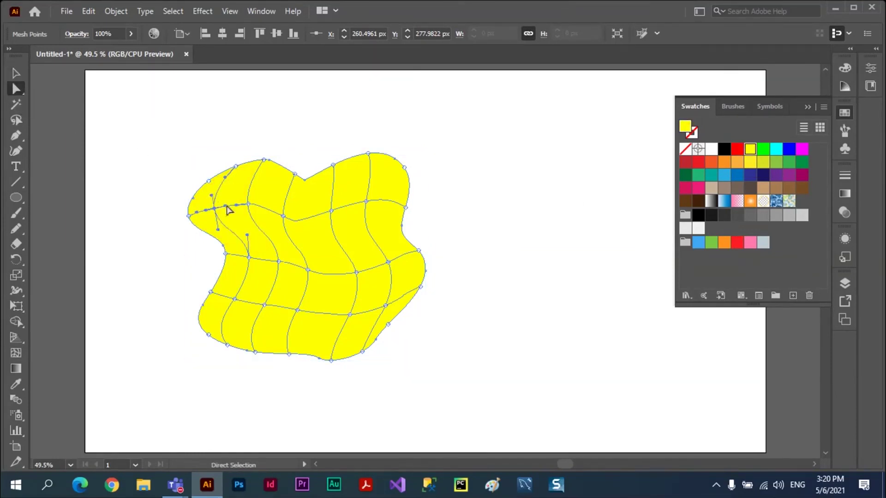
mouse_move(168, 131)
mouse_down()
mouse_move(304, 340)
mouse_move(436, 396)
mouse_up()
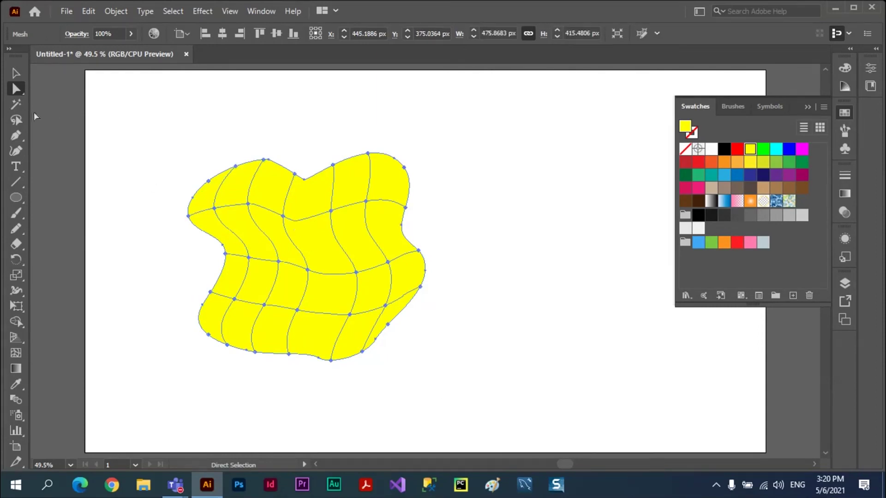
click(737, 149)
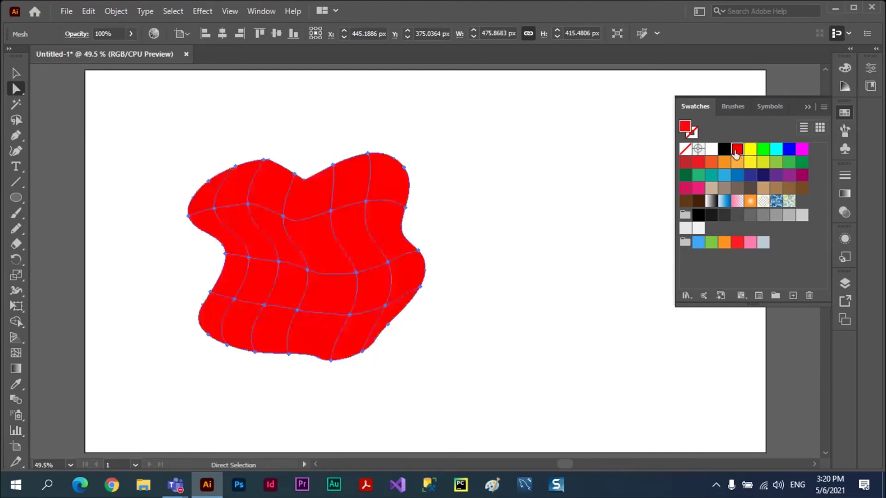
Give the top and bottom mesh points orange glows and make the left-middle point dark red
click(331, 212)
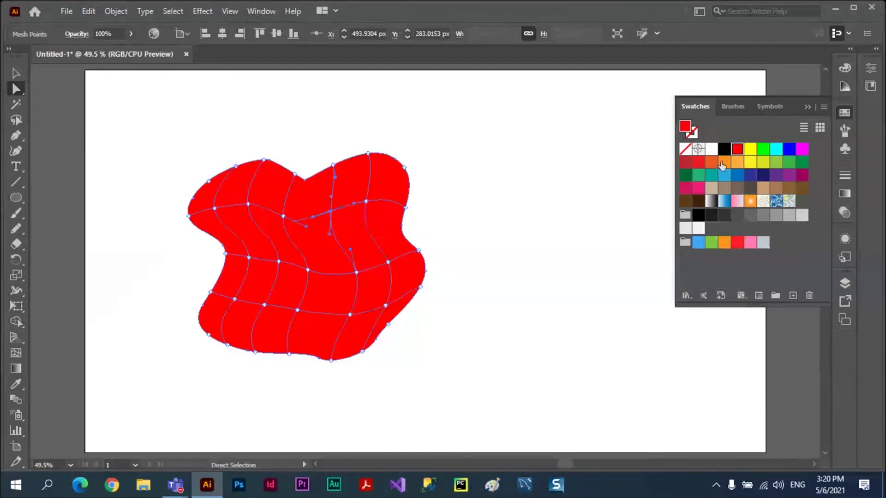
click(723, 163)
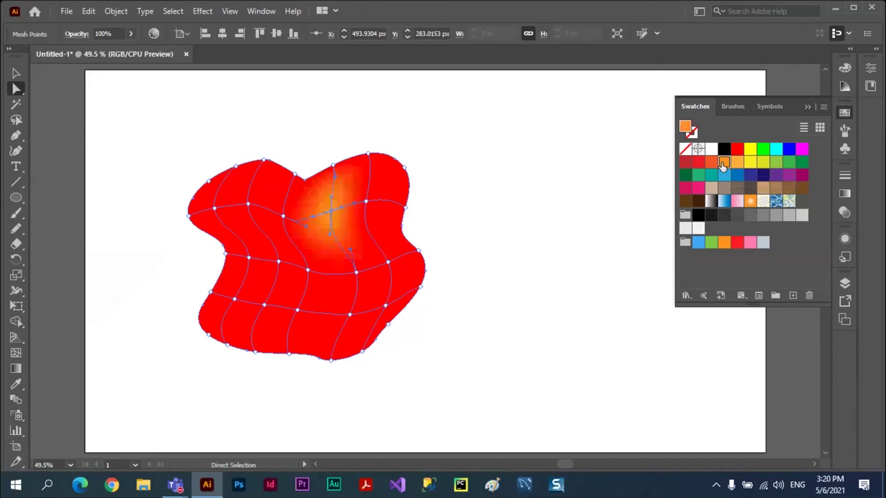
click(349, 315)
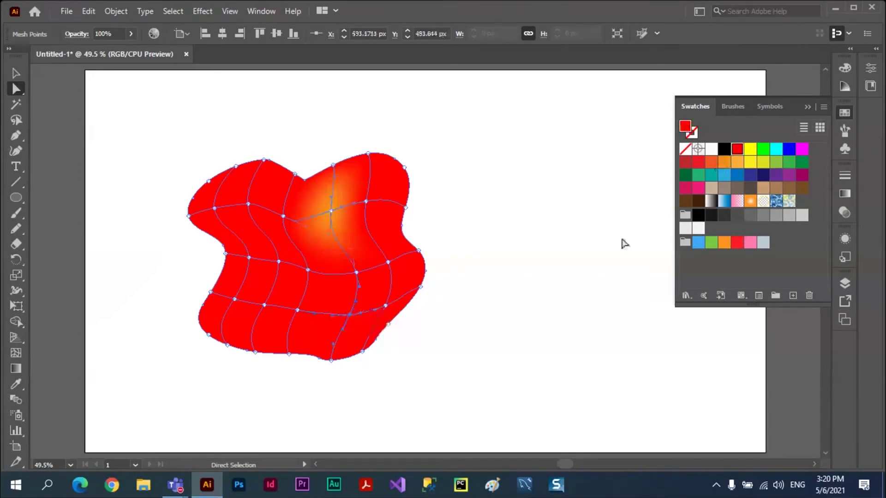
click(737, 162)
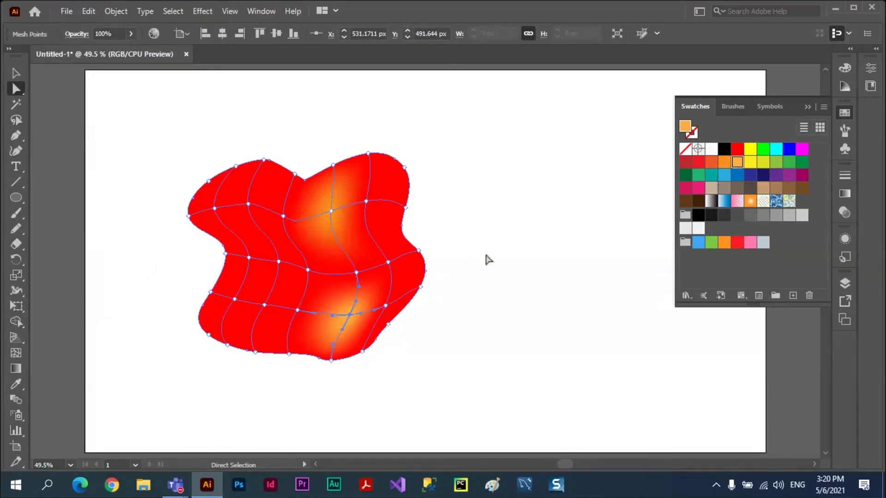
click(248, 258)
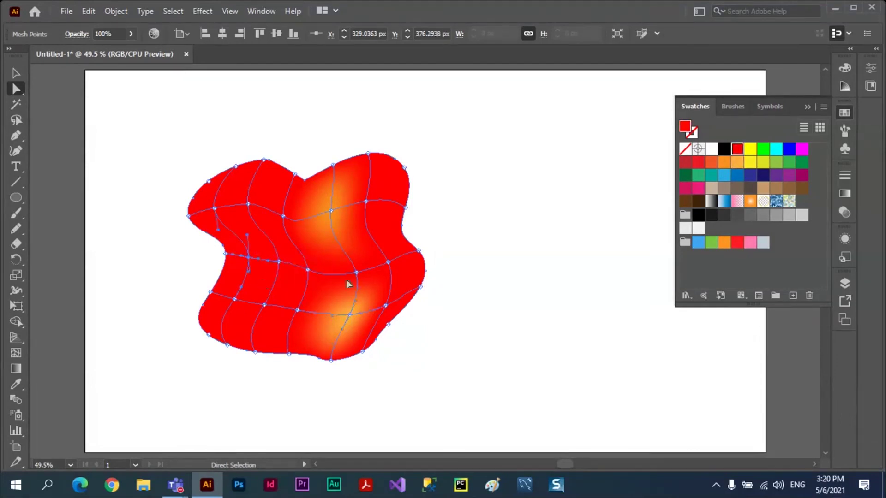
click(685, 161)
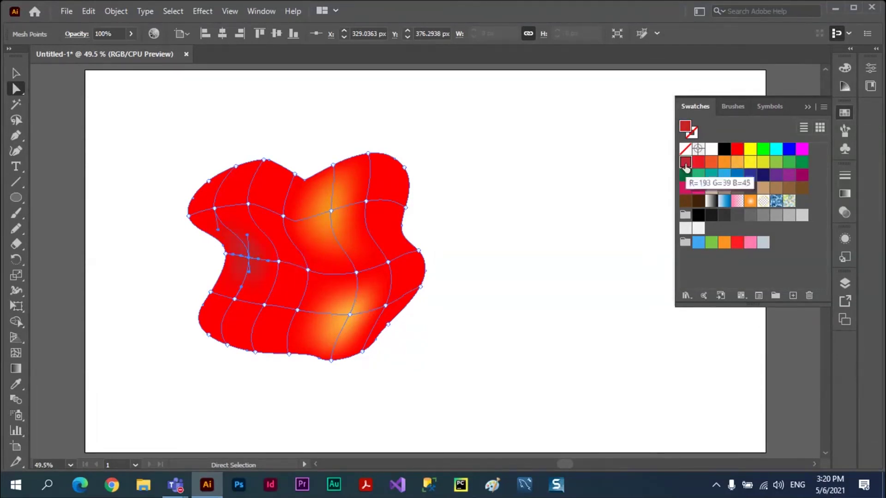
Colour the left-edge mesh point orange and the centre point dark red, then deselect the blob
click(214, 210)
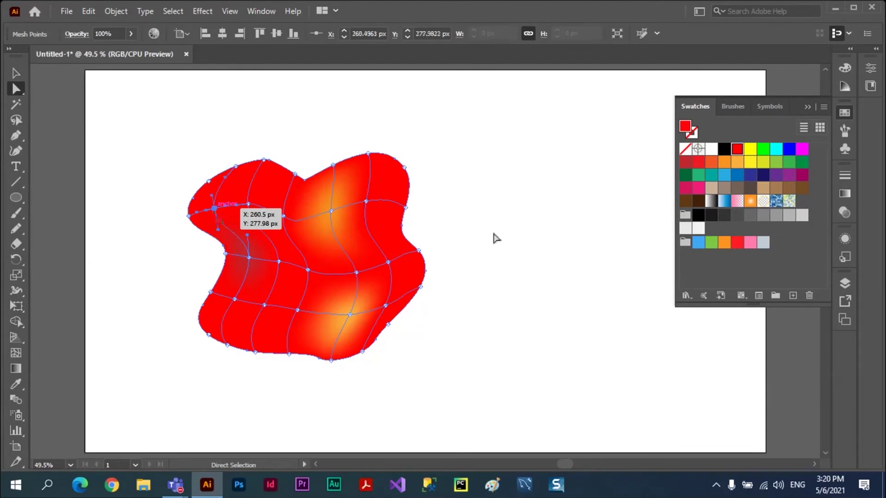
click(737, 162)
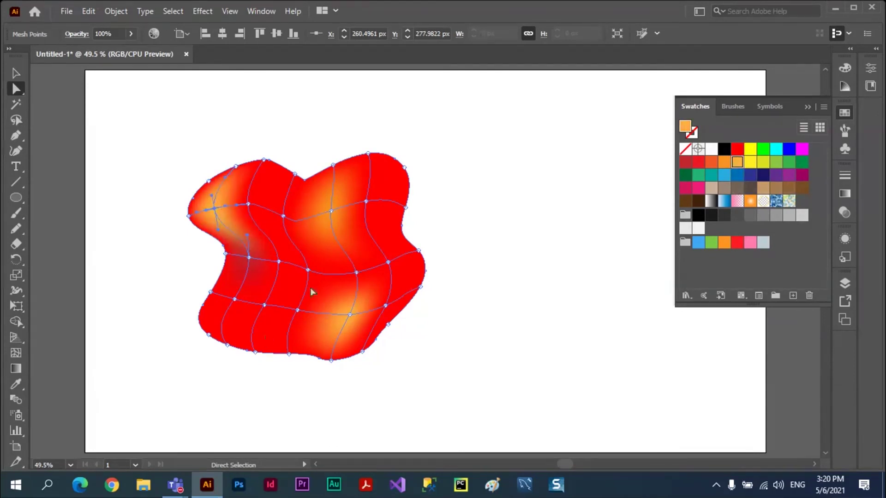
click(308, 271)
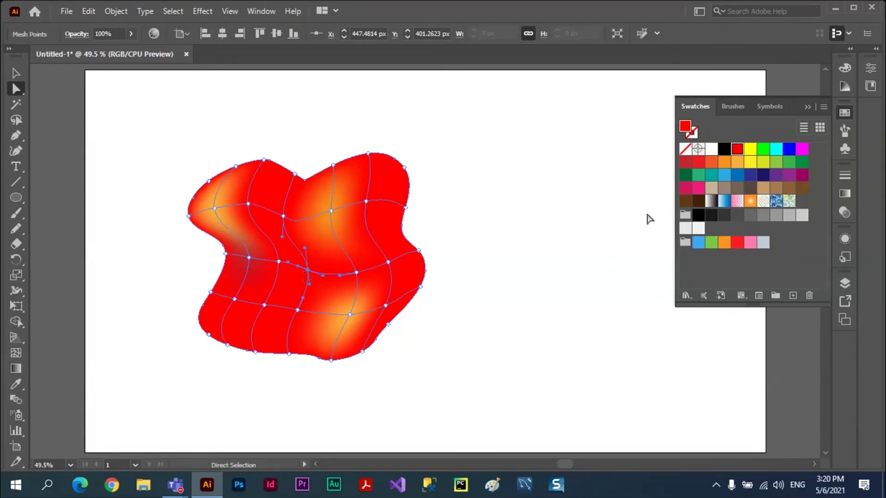
click(697, 166)
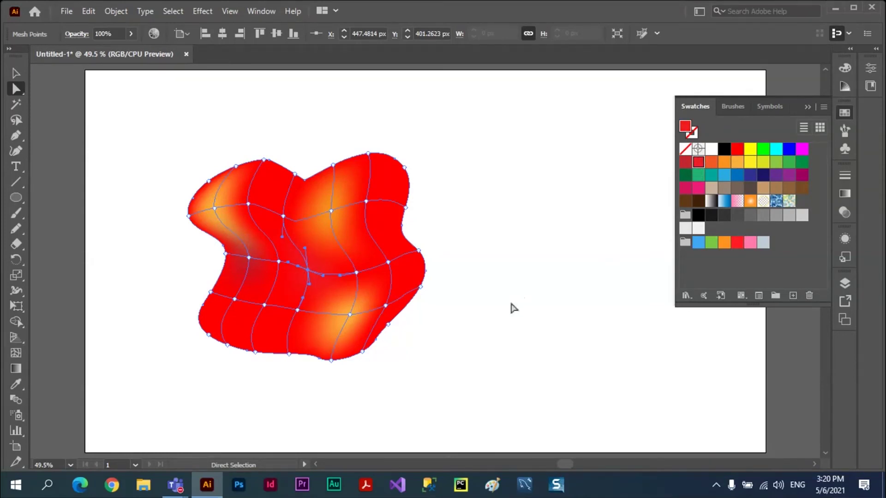
click(15, 73)
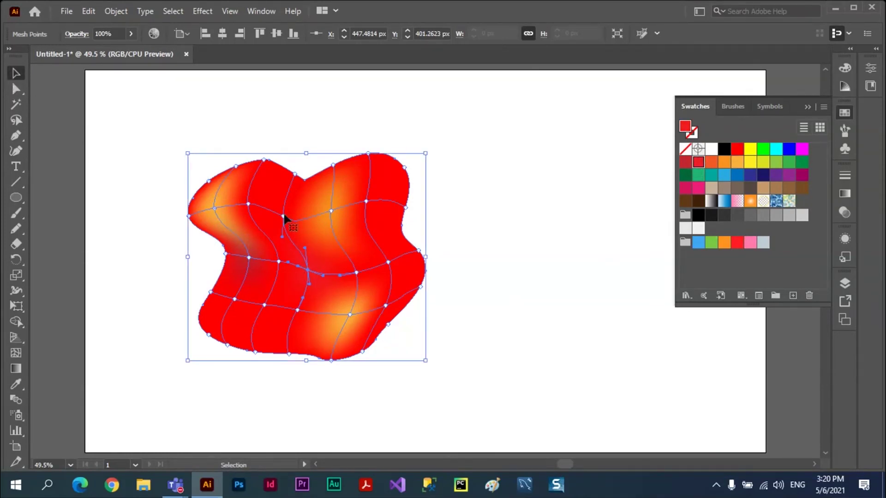
click(496, 269)
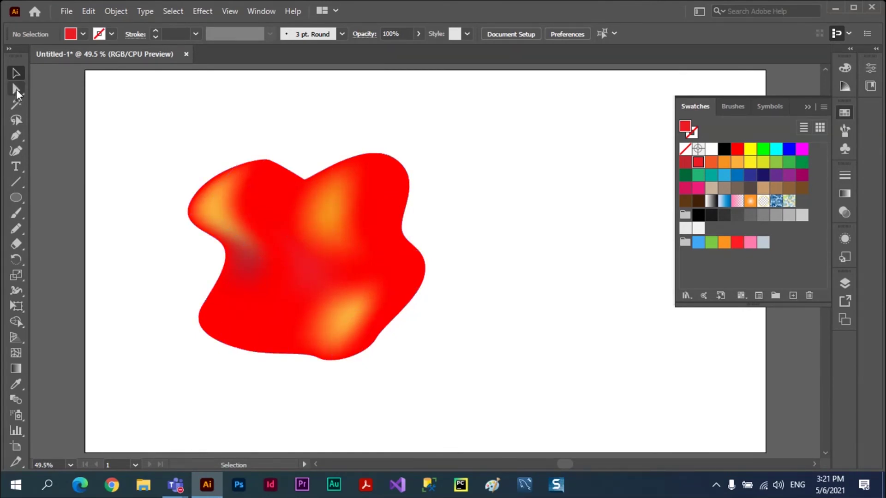
Nudge one interior mesh point of the red blob slightly right and up using Direct Selection
drag(15, 90, 70, 91)
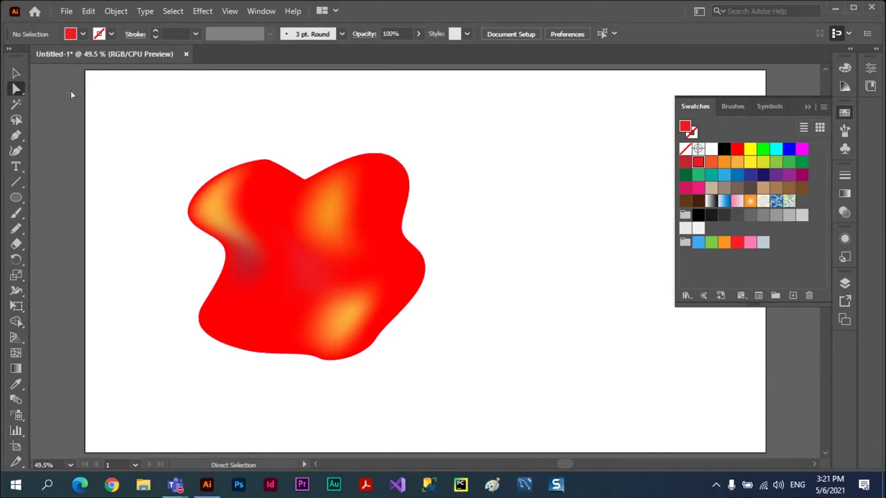
click(283, 216)
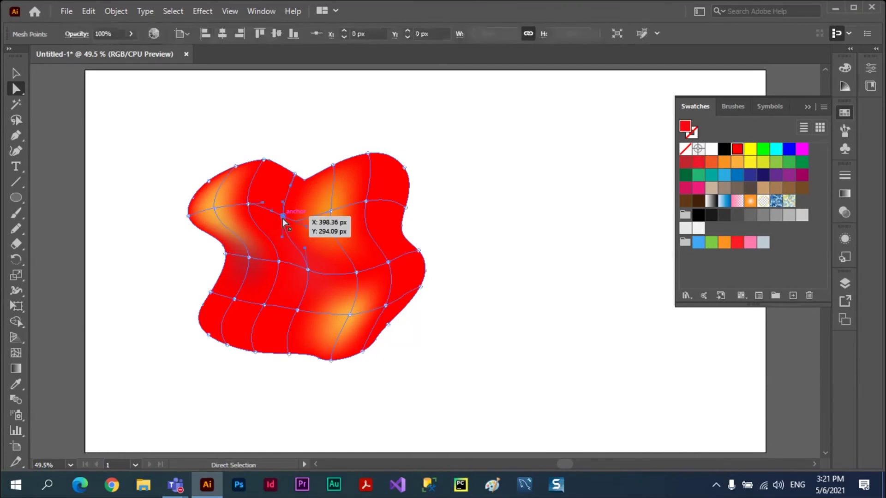
drag(283, 218, 291, 216)
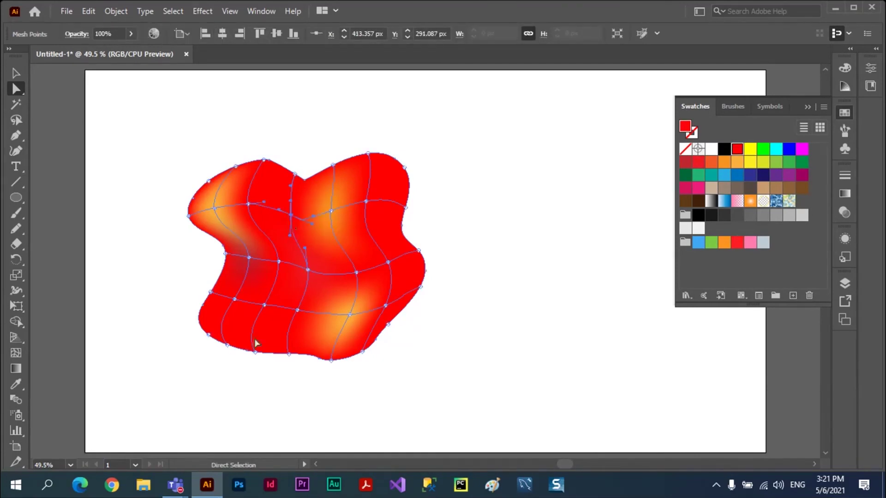
click(15, 353)
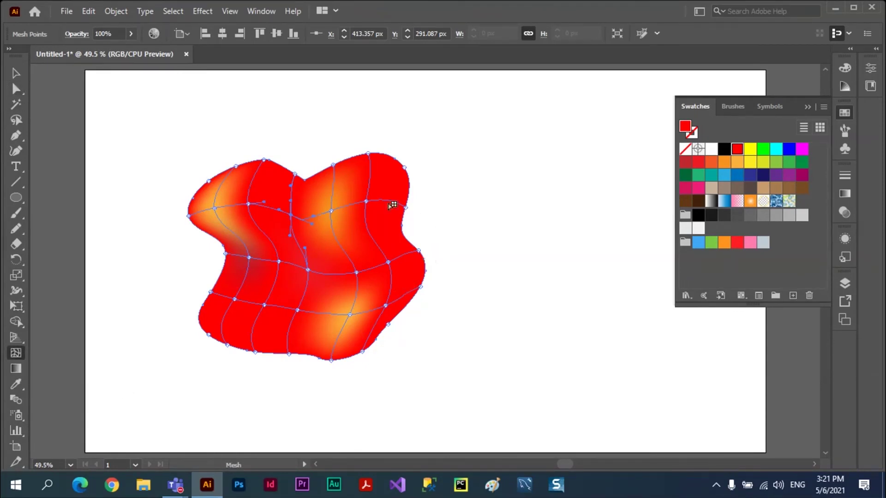
Drag several interior mesh anchors of the red blob to move where its orange highlights fall
click(367, 202)
click(389, 263)
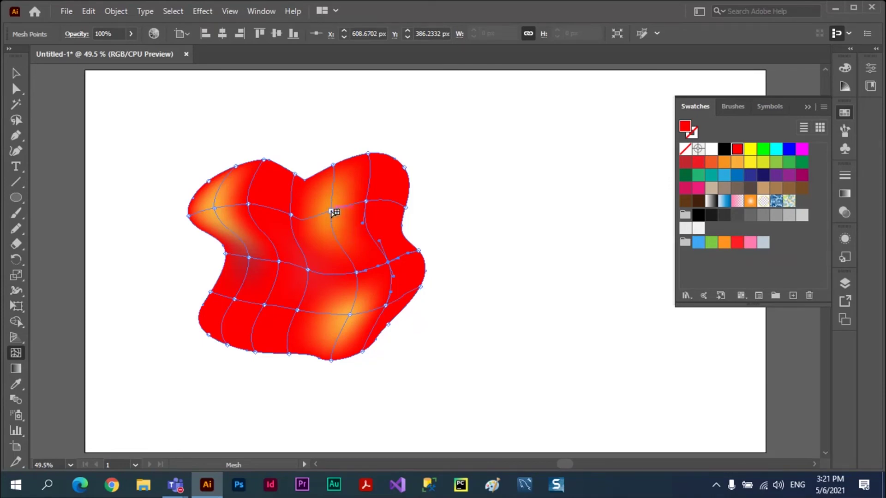
drag(330, 210, 320, 213)
drag(315, 221, 339, 208)
click(326, 212)
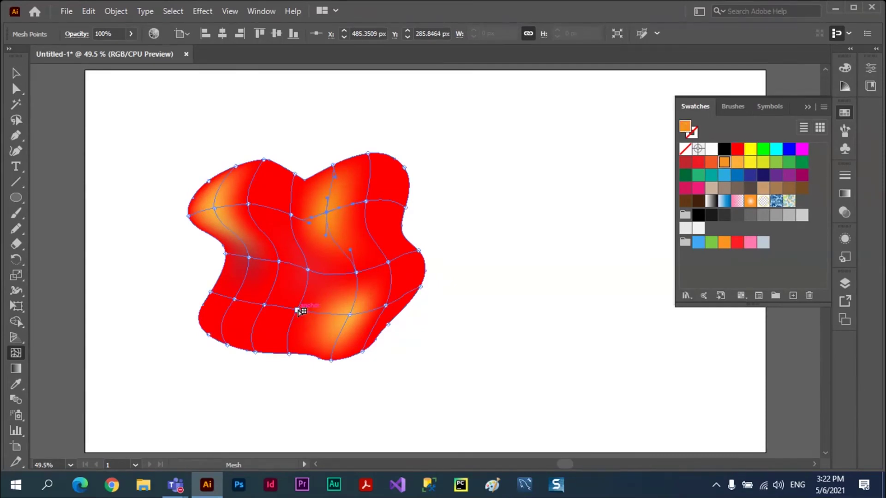
mouse_move(298, 311)
mouse_down()
mouse_move(291, 324)
mouse_move(310, 303)
mouse_up()
mouse_move(282, 336)
mouse_down()
mouse_move(296, 306)
mouse_move(296, 316)
mouse_up()
click(293, 352)
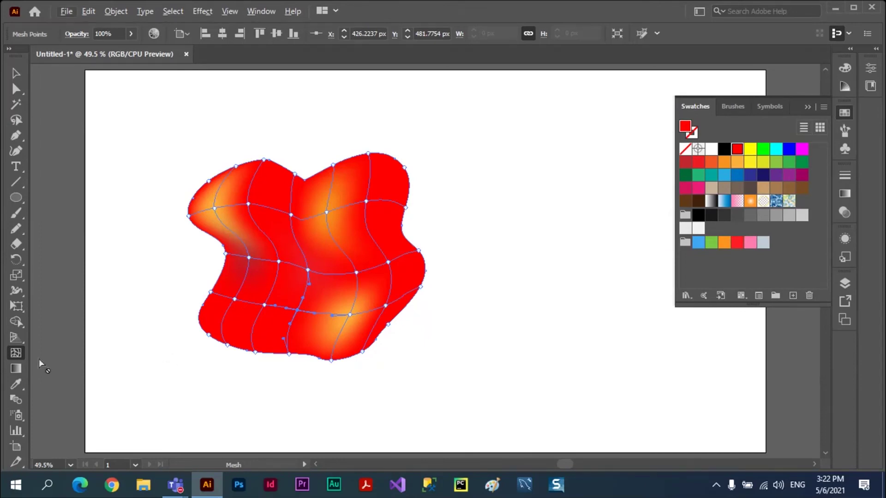
click(16, 353)
Alt-click away the orange-highlight mesh points, then add two new mesh points inside the blob
alt+click(356, 273)
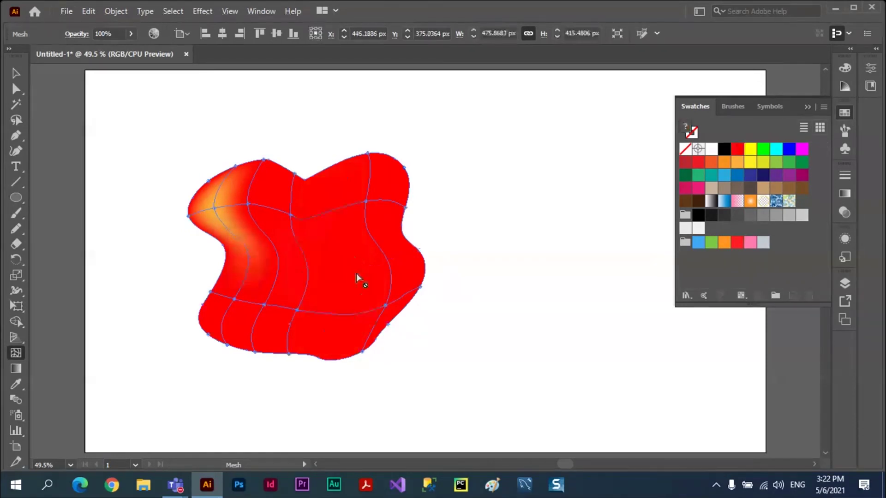
alt+click(291, 215)
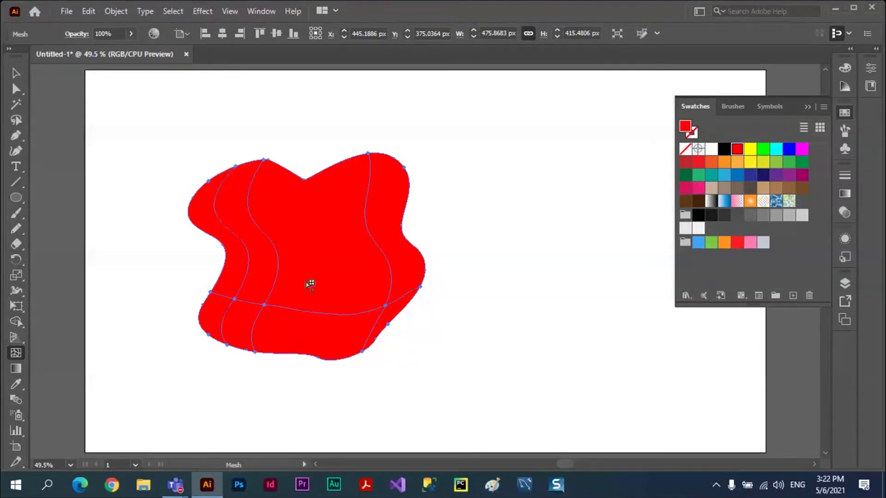
click(293, 215)
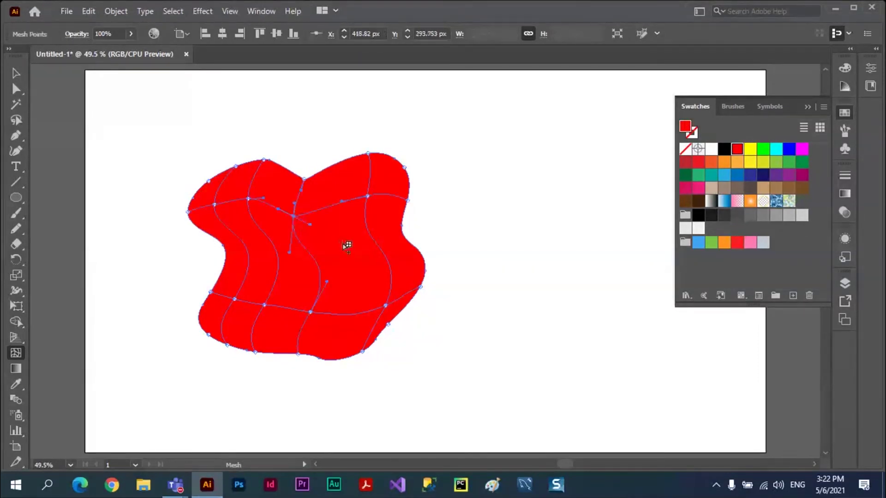
click(345, 247)
click(345, 248)
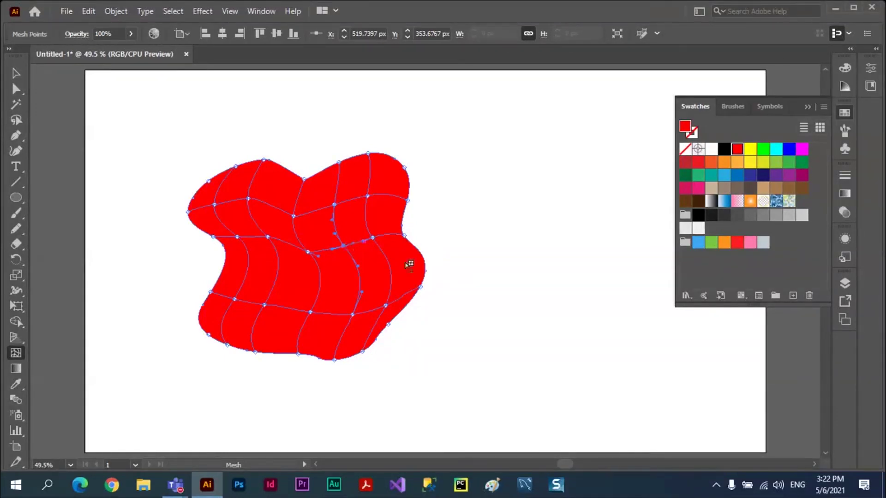
Pull the blob's lower-right edge outward and fine-tune an inner mesh point
click(414, 297)
drag(409, 308, 429, 317)
click(419, 287)
drag(296, 214, 293, 216)
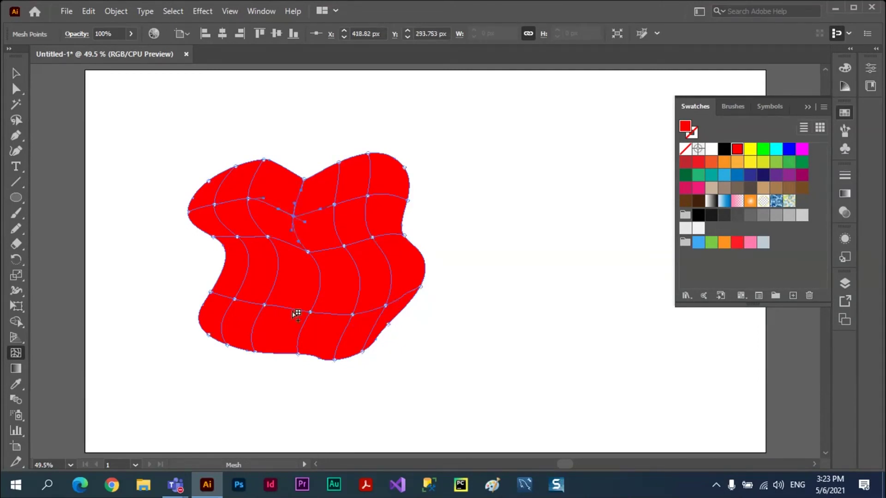
click(371, 373)
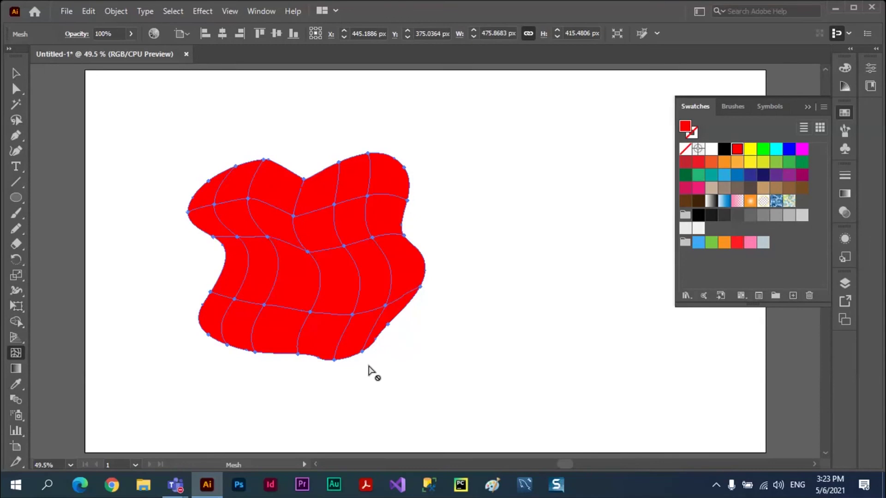
Delete the red blob, draw a large circle with the Ellipse tool, and fill it green
key(Delete)
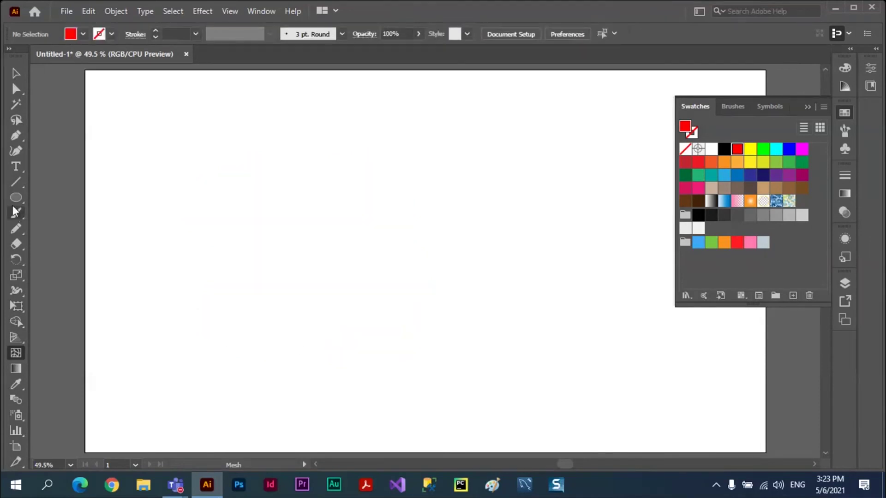
click(18, 198)
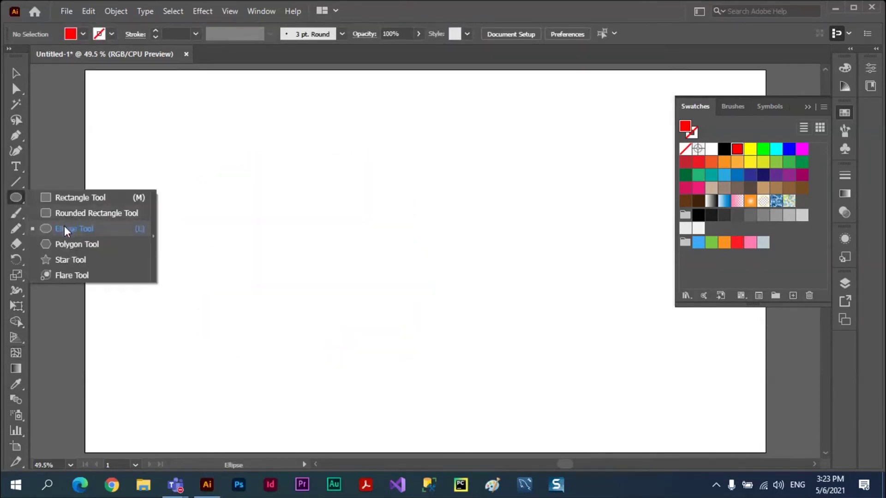
click(65, 227)
mouse_move(221, 191)
mouse_down()
mouse_move(461, 383)
mouse_move(456, 409)
mouse_up()
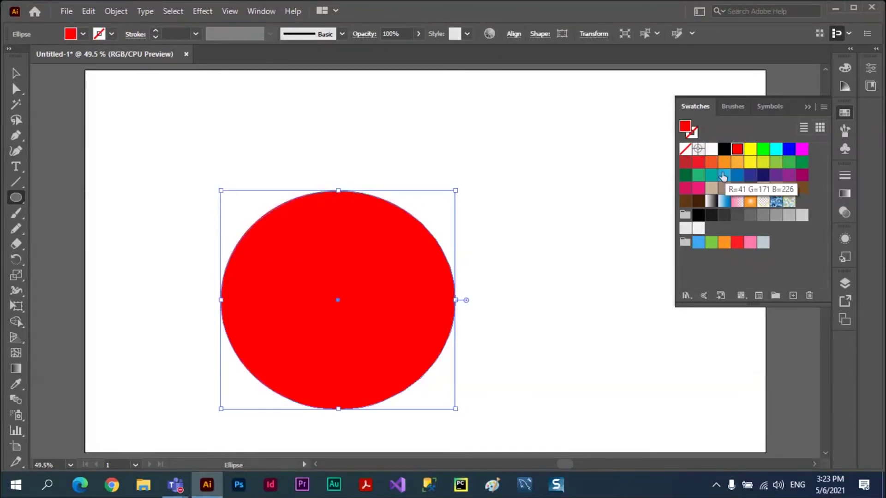
click(789, 162)
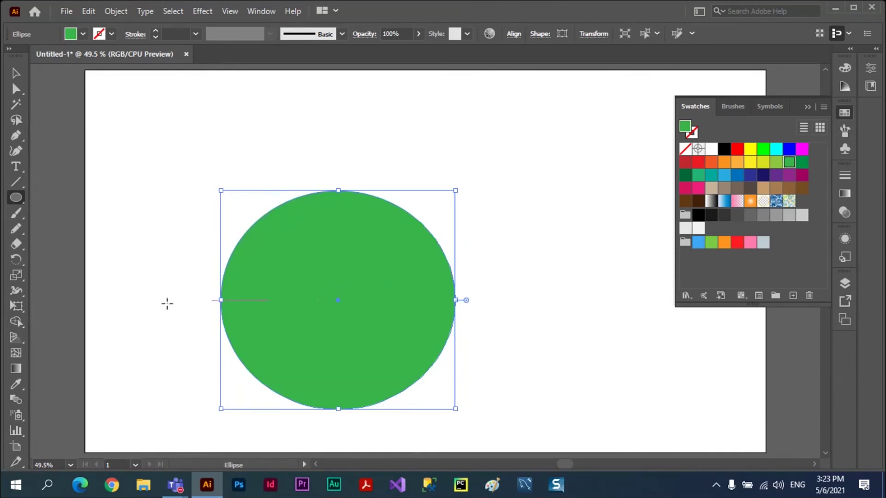
click(16, 352)
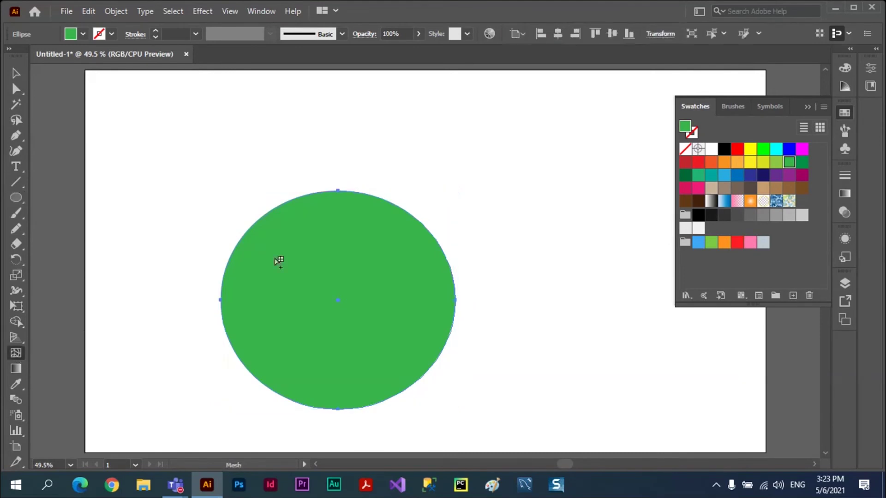
Add mesh lines to the green circle from its edges: several vertical plus upper and lower horizontals
click(304, 196)
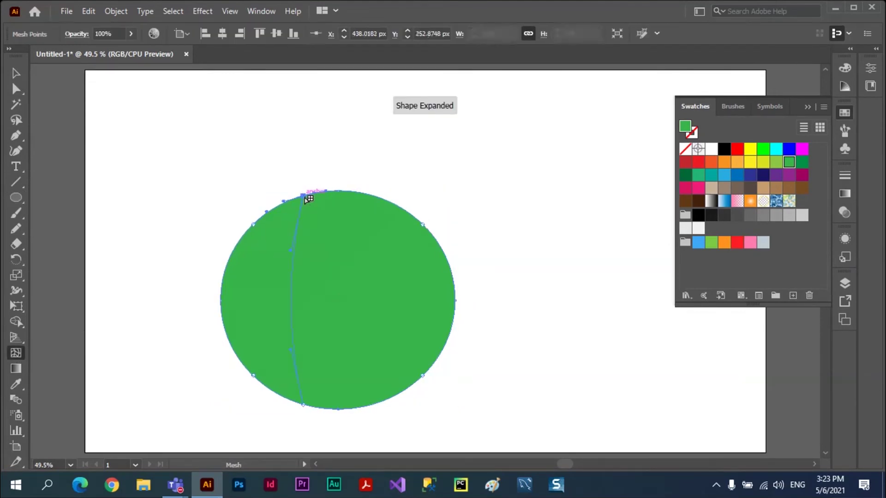
click(380, 199)
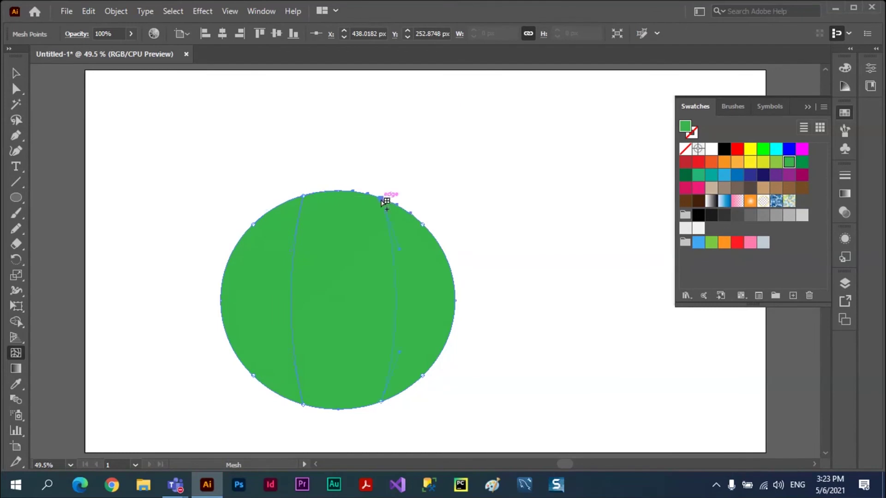
click(447, 259)
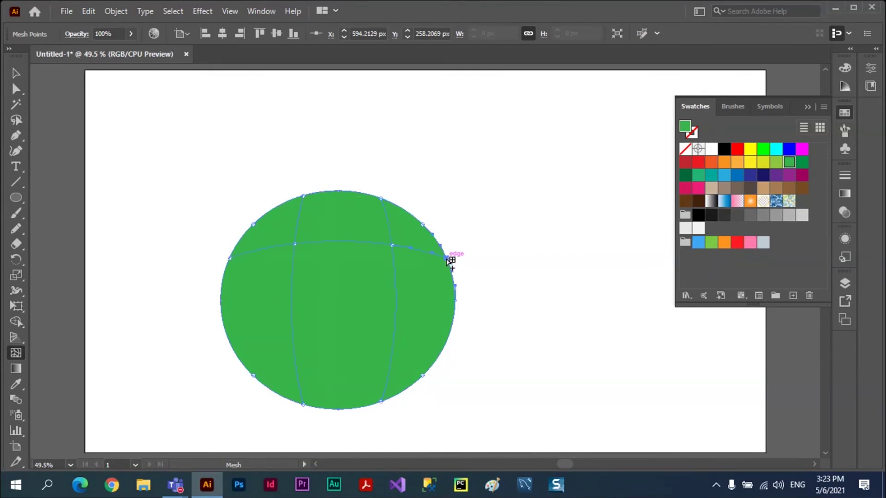
click(445, 345)
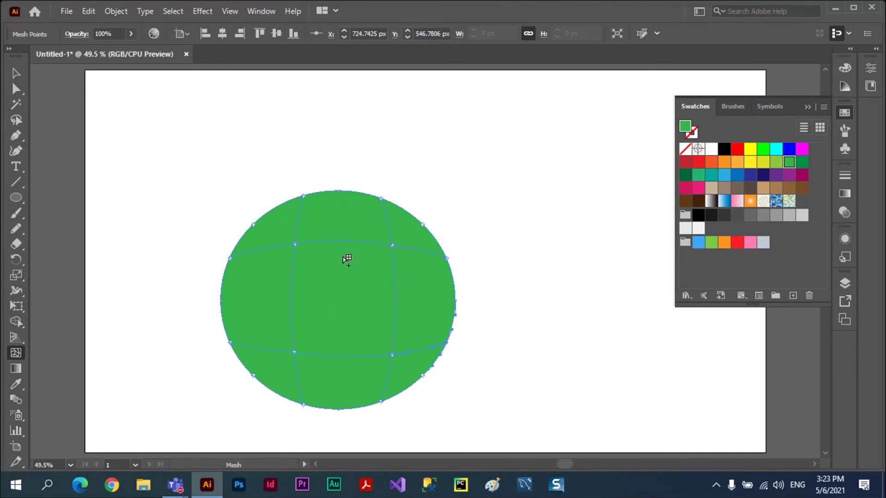
click(343, 192)
click(263, 252)
click(376, 243)
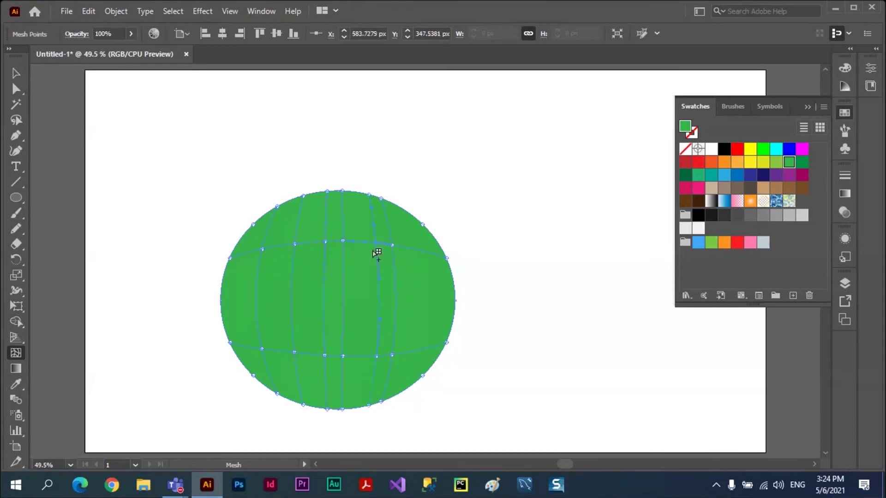
click(422, 250)
Remove the upper horizontal mesh line, add another top-edge line, and zoom in
alt+click(295, 244)
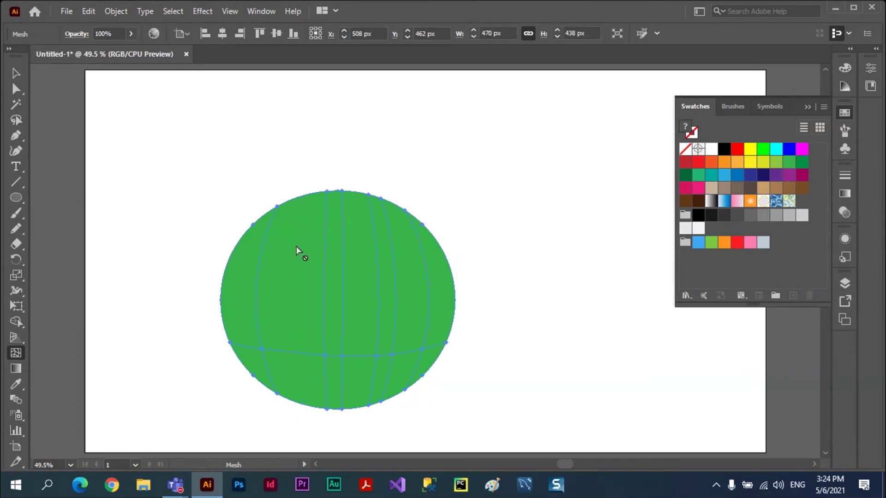
click(296, 243)
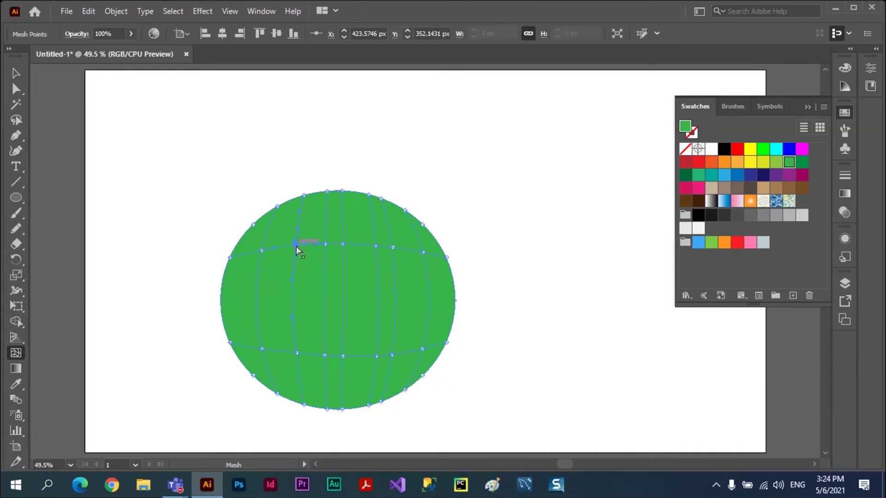
key(ctrl)
key(ctrl)
alt+click(297, 246)
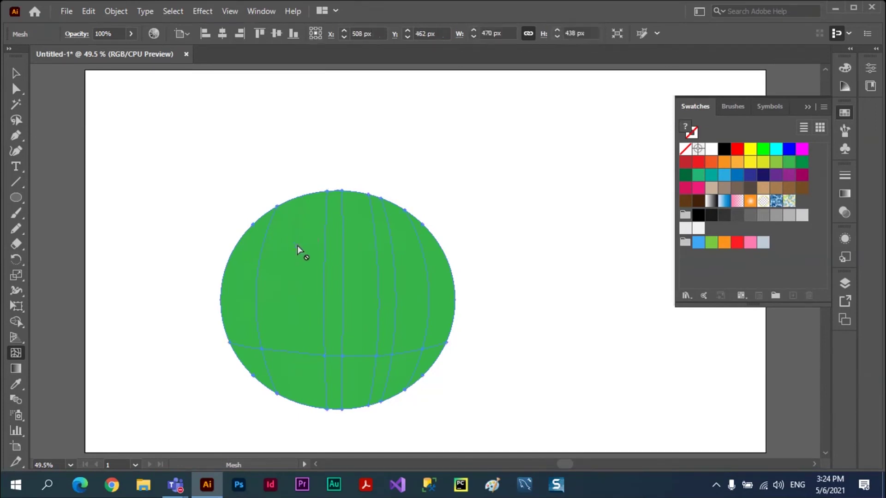
click(308, 193)
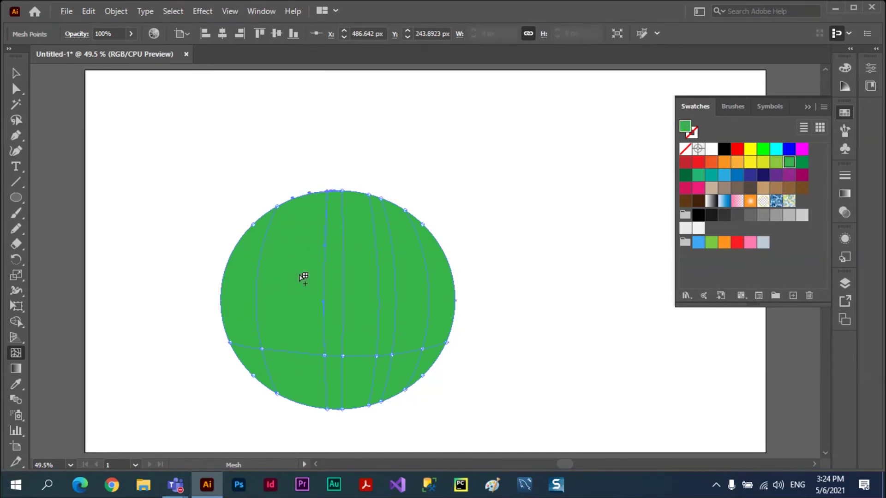
click(295, 353)
key(ctrl+plus)
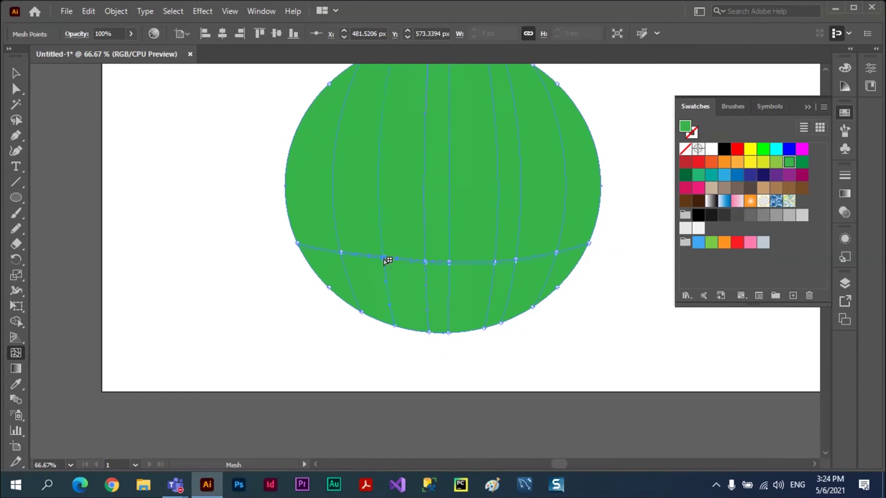
Delete the lower horizontal mesh line and add a vertical line at the circle's upper-left edge
click(385, 258)
key(alt)
alt+click(388, 258)
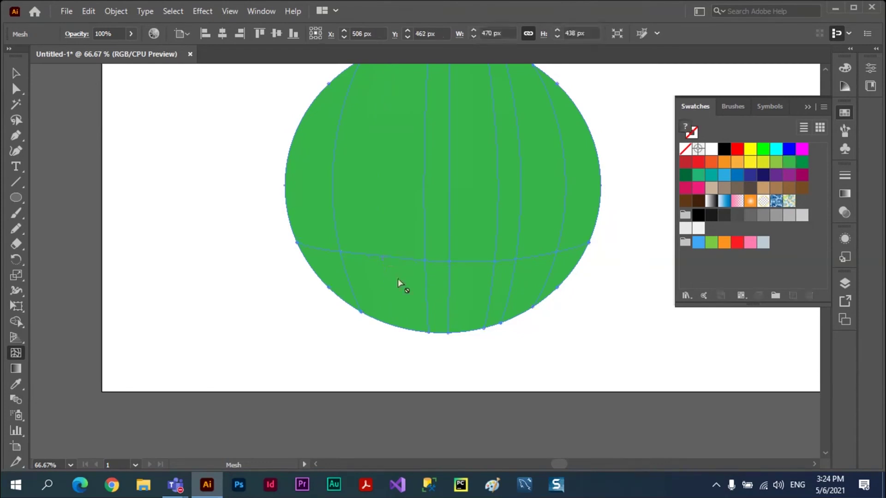
alt+click(386, 256)
scroll(450, 215, up, 2)
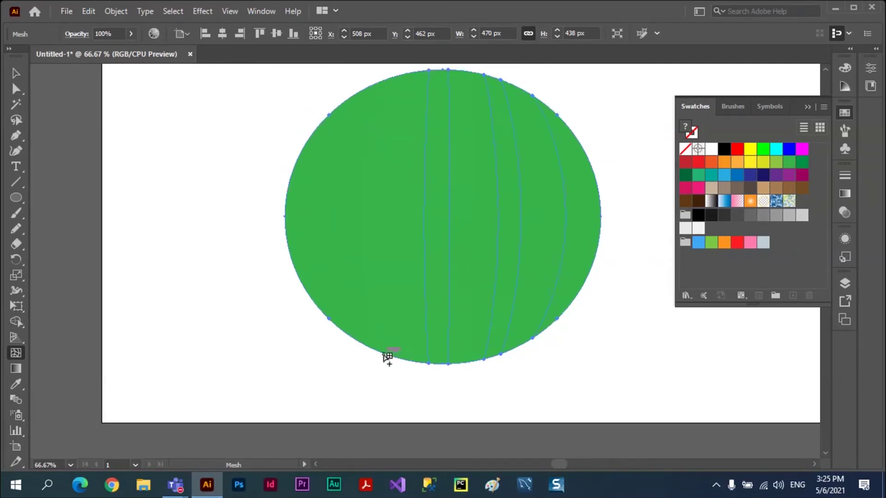
click(389, 357)
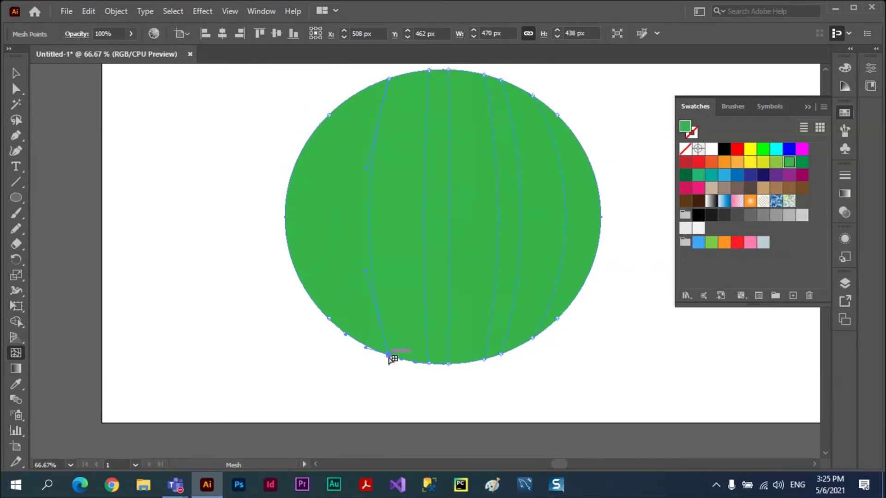
click(327, 316)
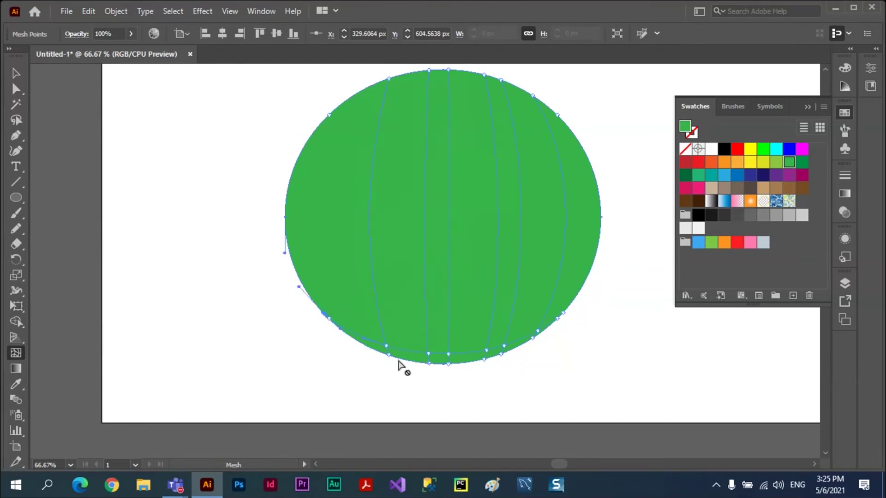
key(ctrl+z)
click(341, 107)
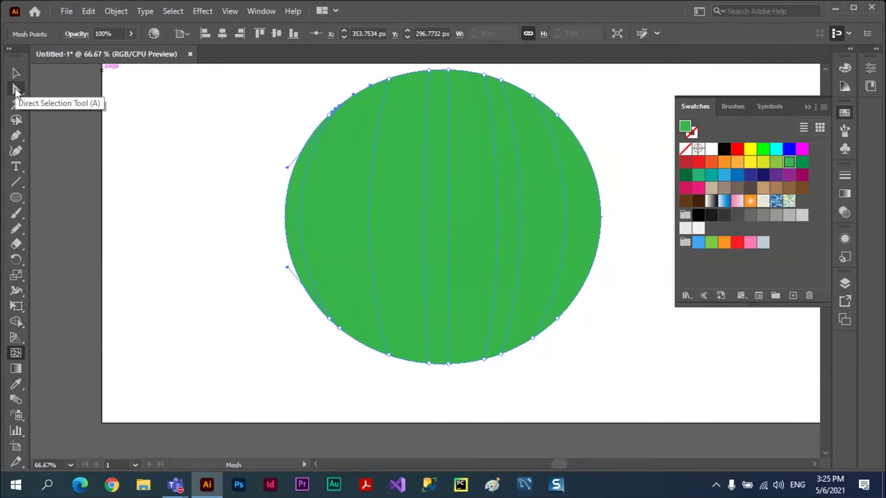
Select every mesh point of the circle and fill it yellow-green
click(16, 89)
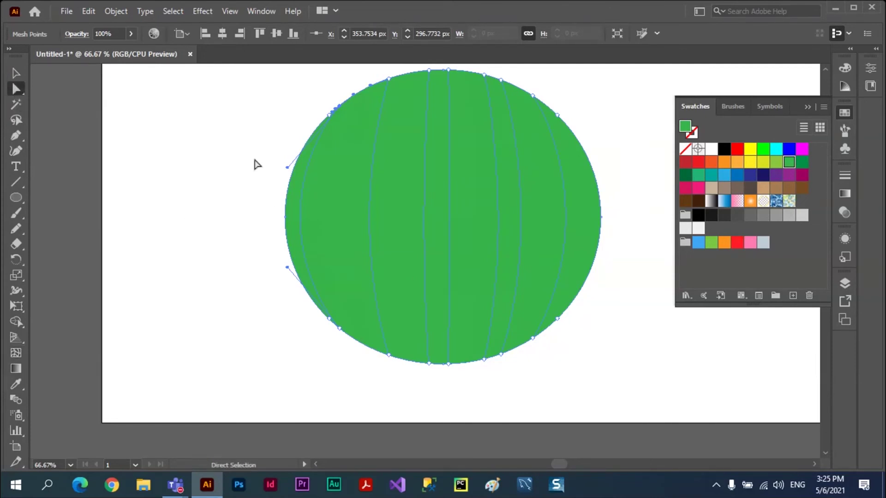
drag(266, 78, 358, 145)
drag(245, 67, 606, 374)
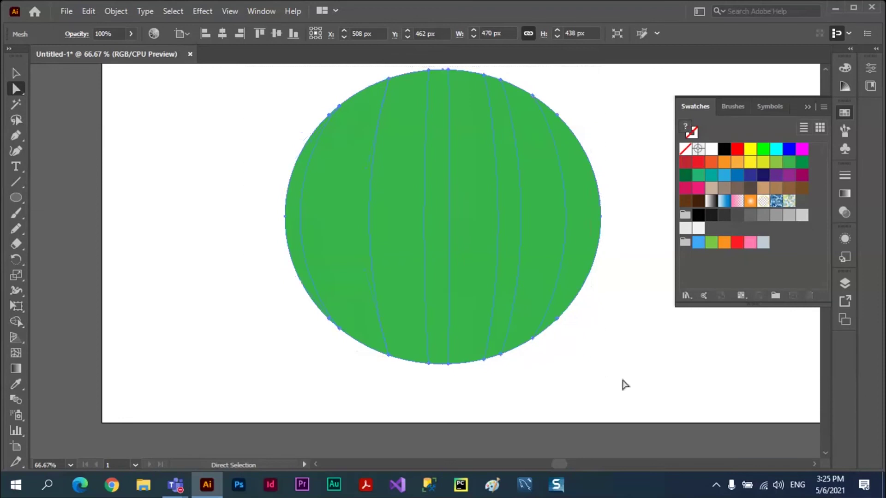
click(763, 162)
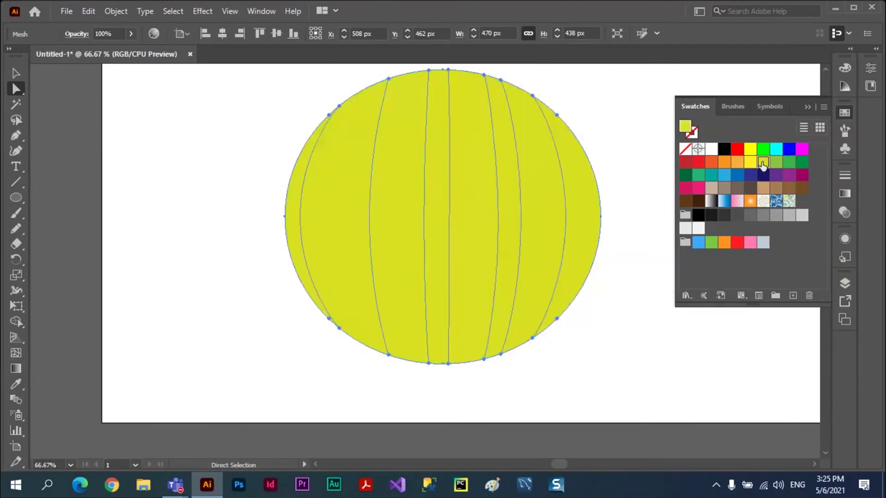
click(249, 252)
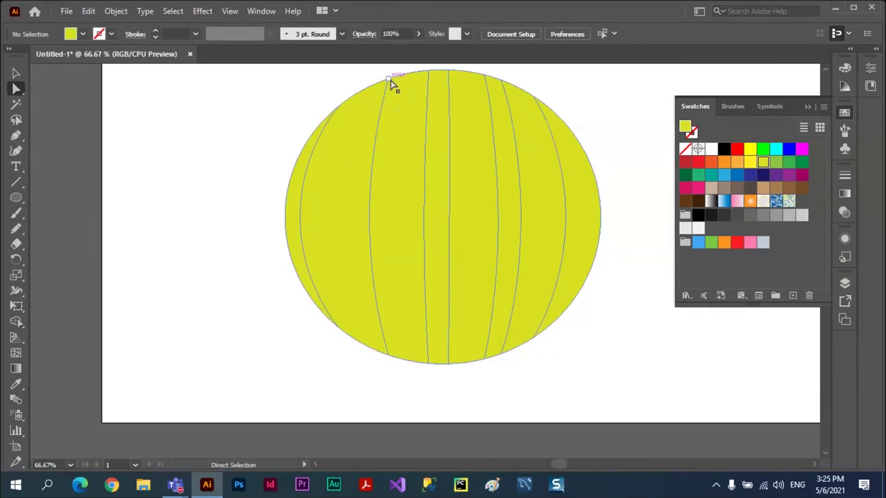
Color the top and bottom anchors of the left vertical mesh line dark green
drag(391, 85, 391, 84)
click(391, 85)
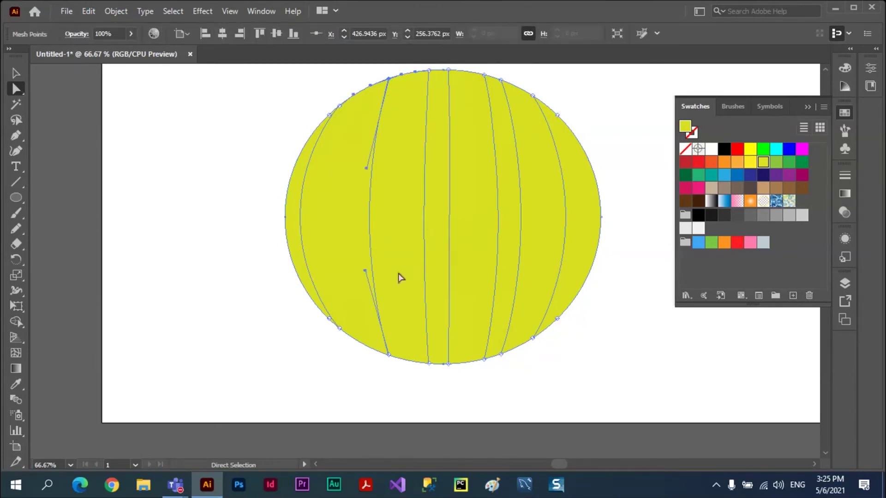
drag(389, 356, 390, 358)
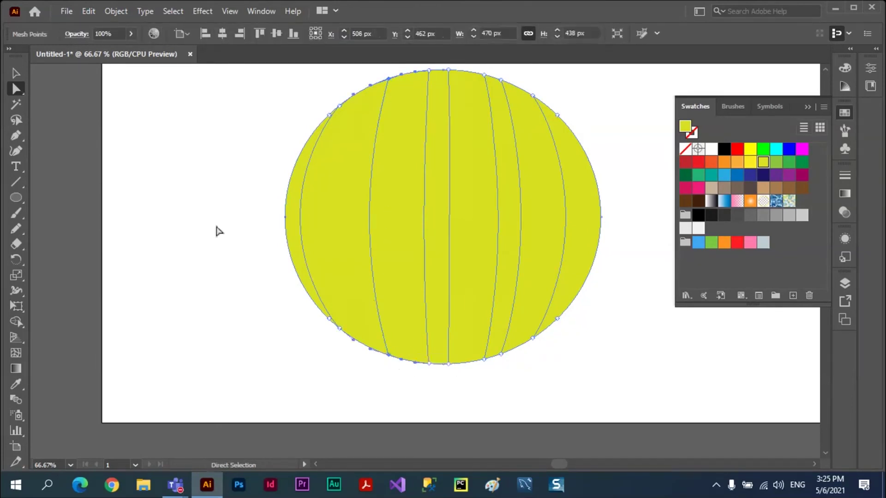
click(684, 175)
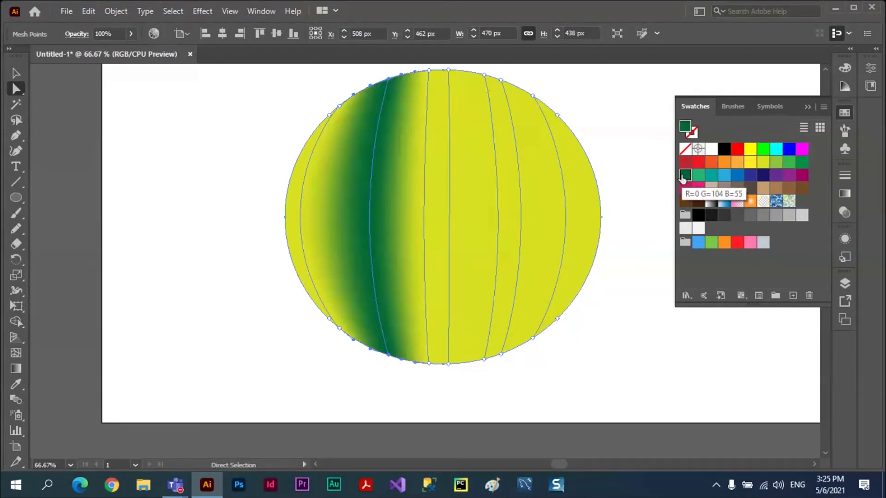
Shade the centre vertical mesh line dark green via its top and bottom anchors
click(389, 79)
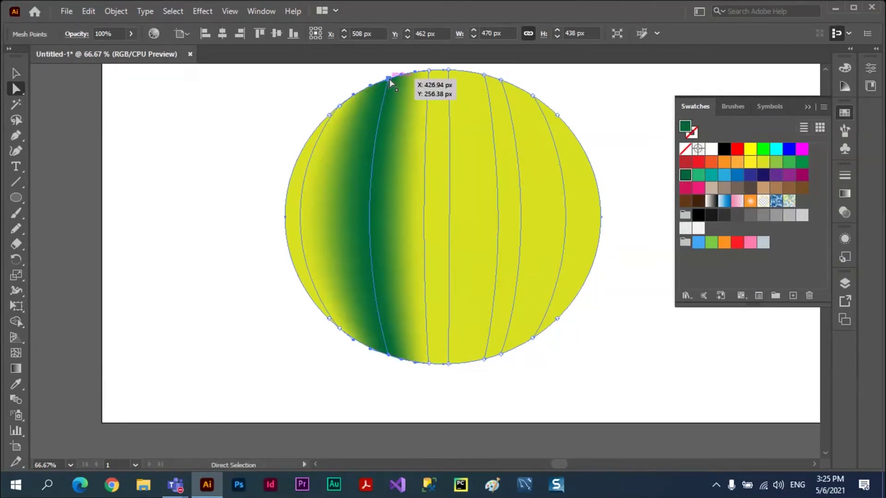
click(390, 356)
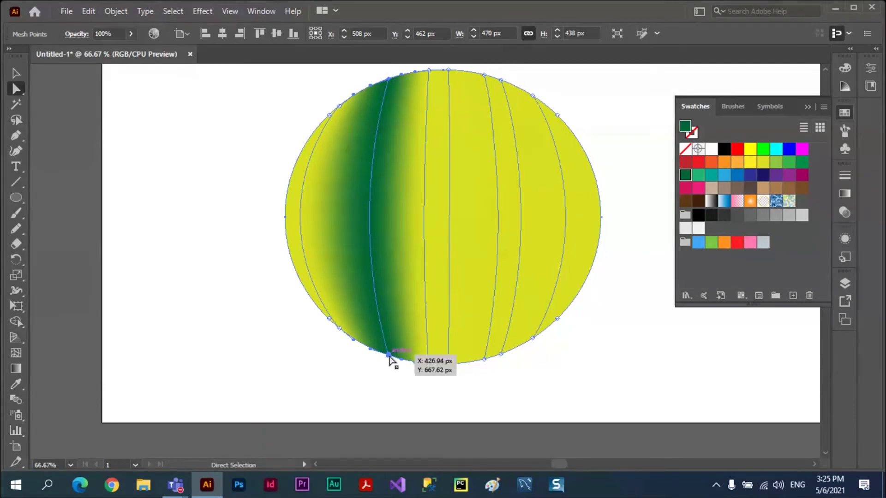
click(429, 363)
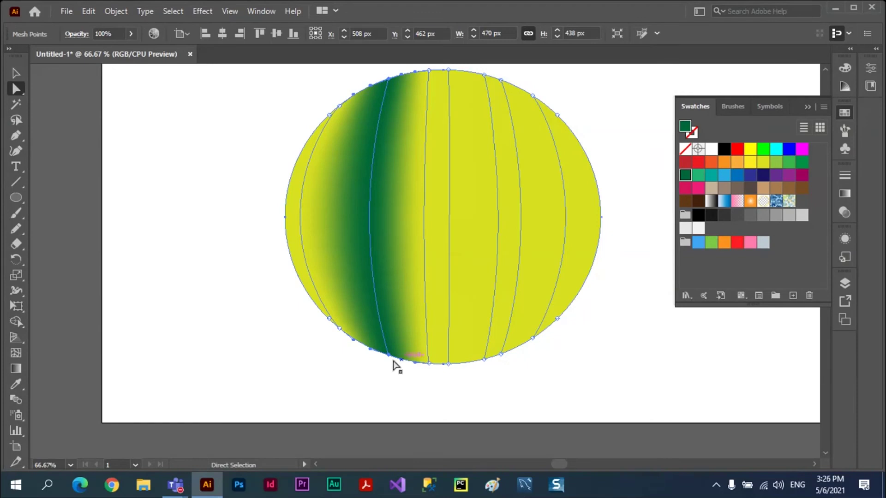
click(388, 79)
click(449, 72)
click(449, 71)
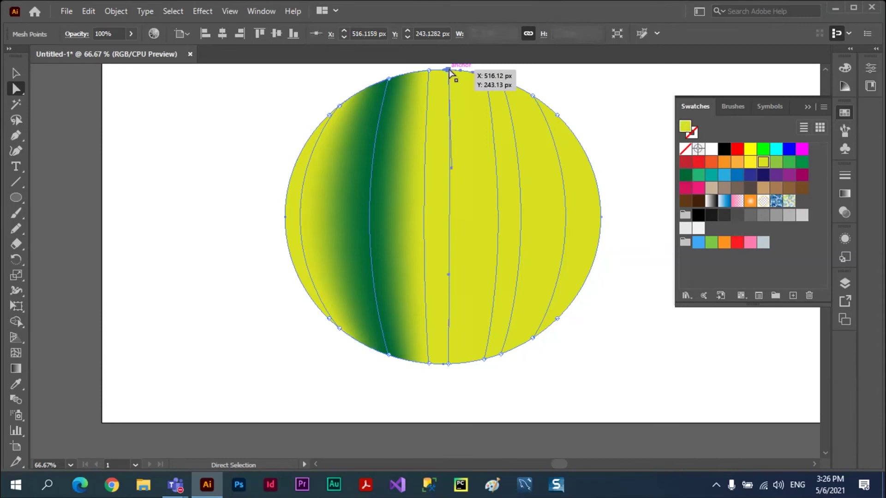
shift+click(448, 364)
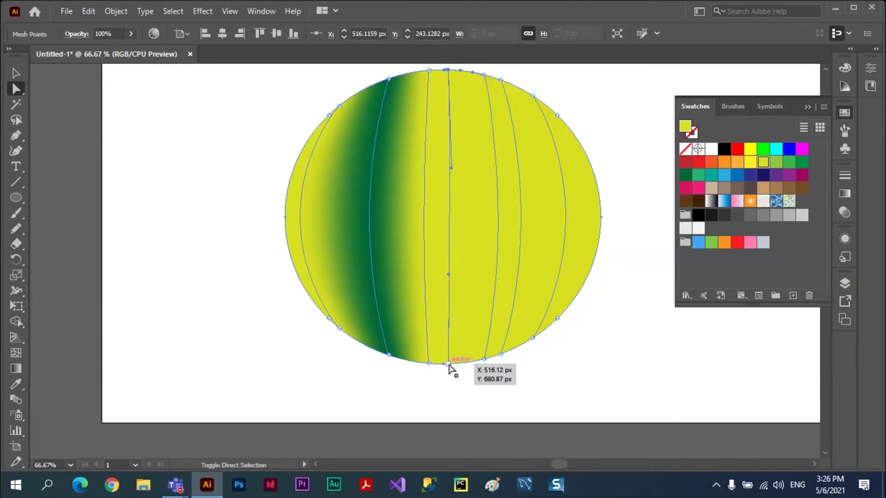
click(686, 175)
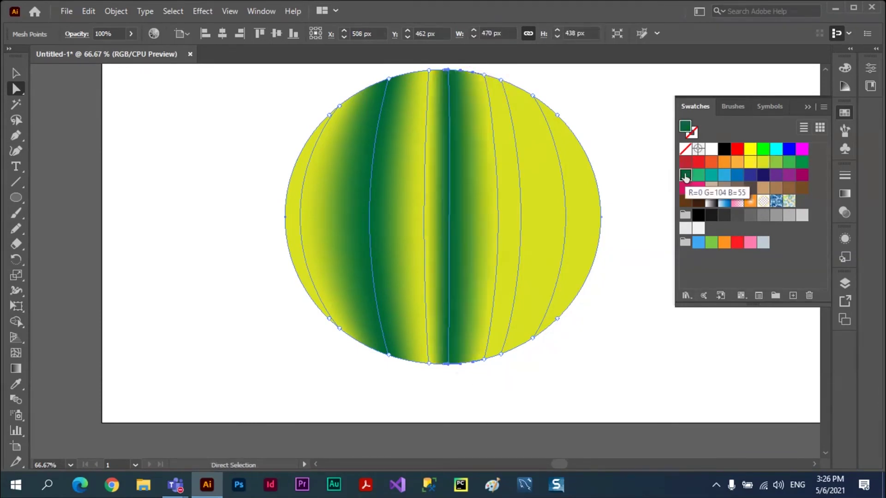
Shade the right-side mesh line and right edge anchors dark green, then deselect
click(501, 80)
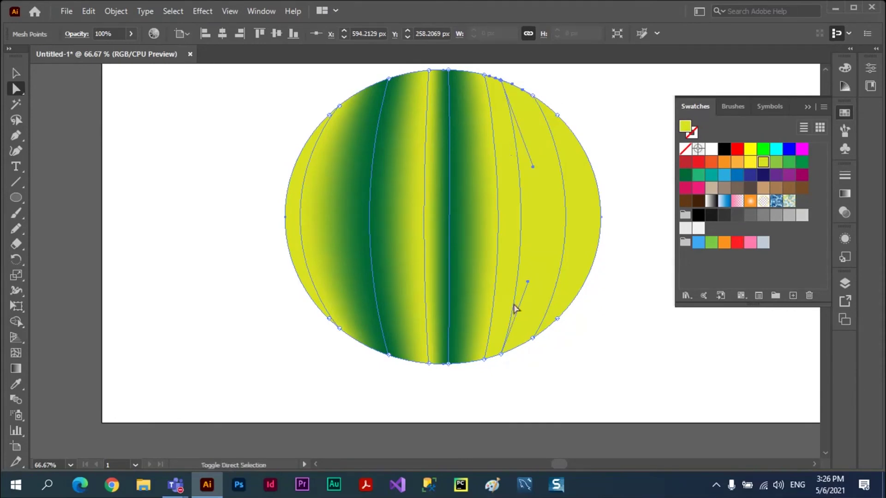
shift+click(501, 355)
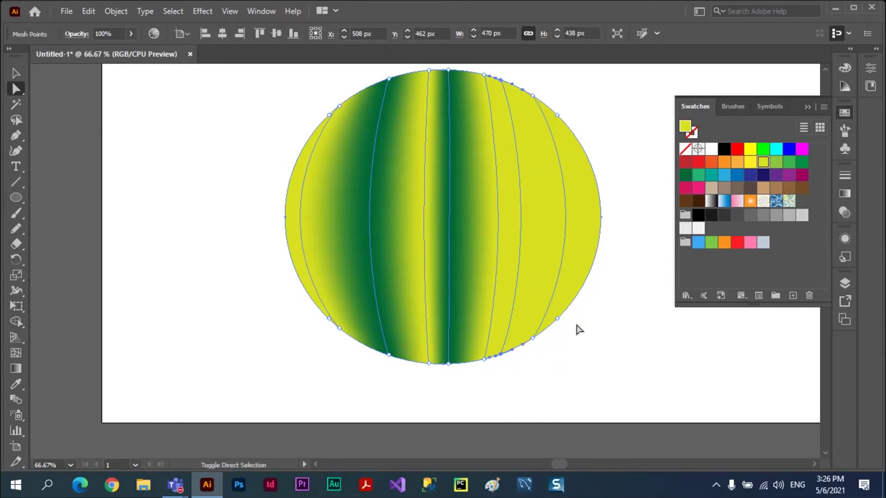
click(697, 177)
click(558, 115)
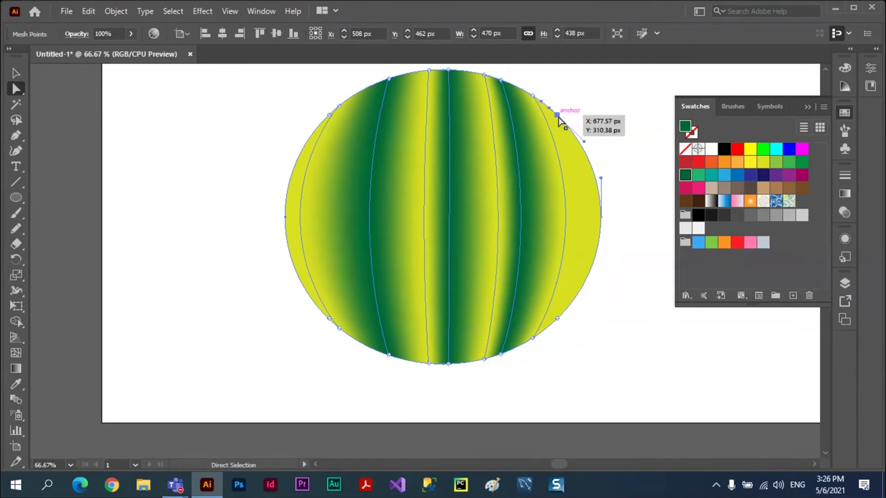
shift+click(558, 318)
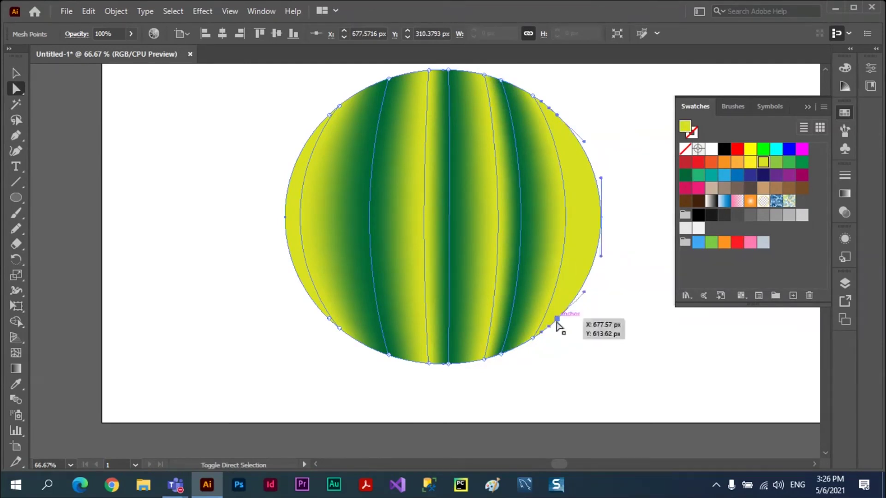
click(686, 175)
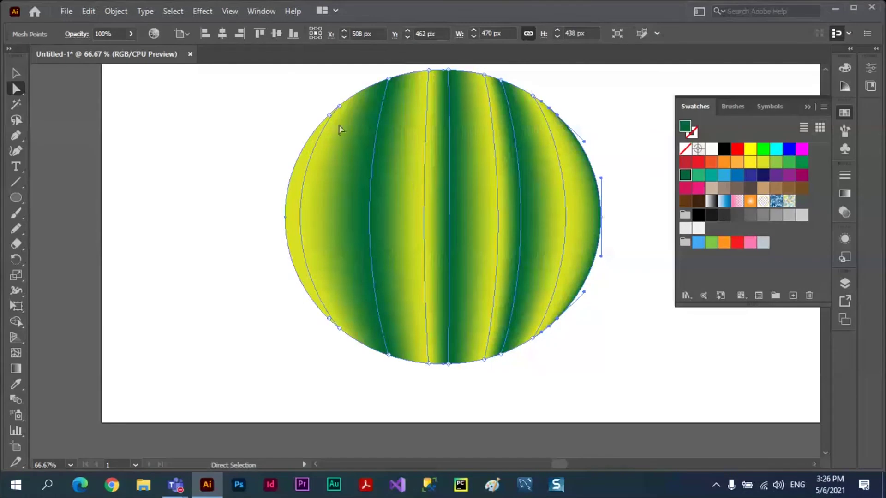
click(220, 212)
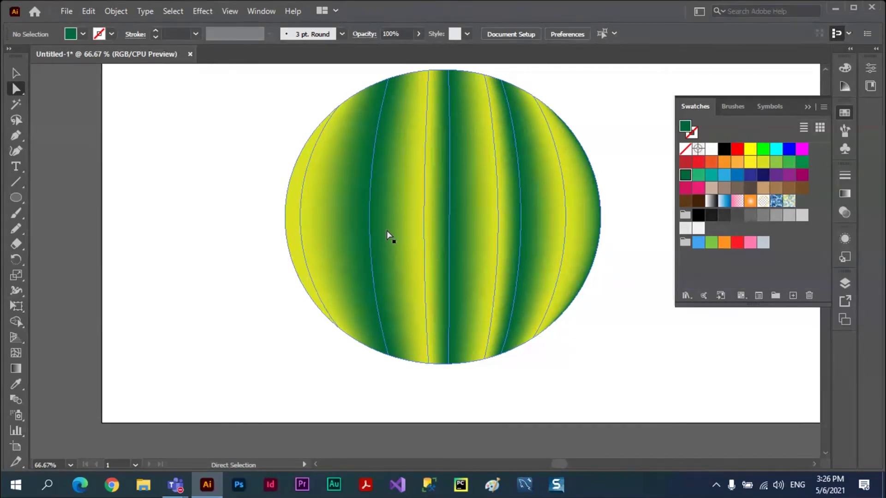
Select the striped mesh circle with the Selection tool and delete it
click(16, 73)
click(385, 192)
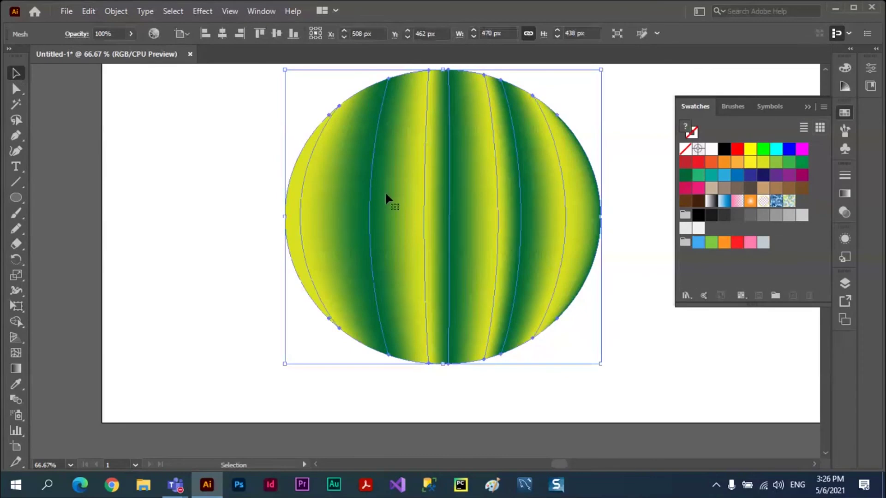
key(Delete)
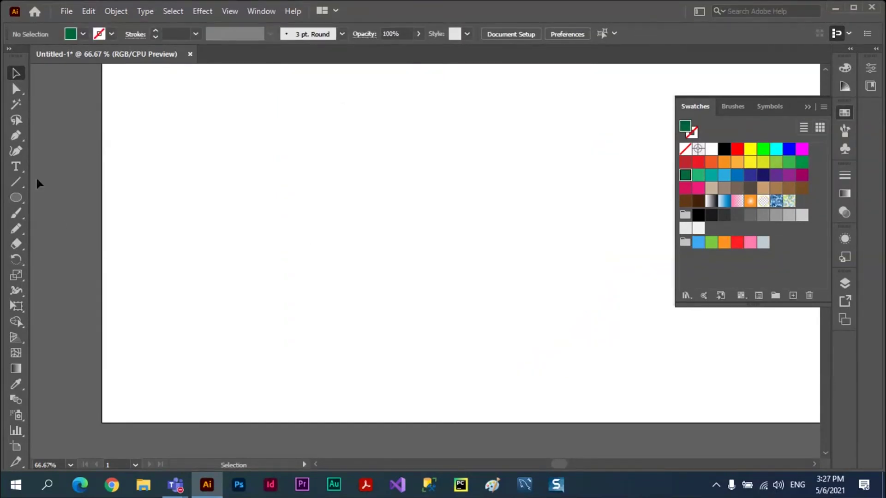
Draw a curved banana outline with the Pen tool and close it at the starting point
click(15, 135)
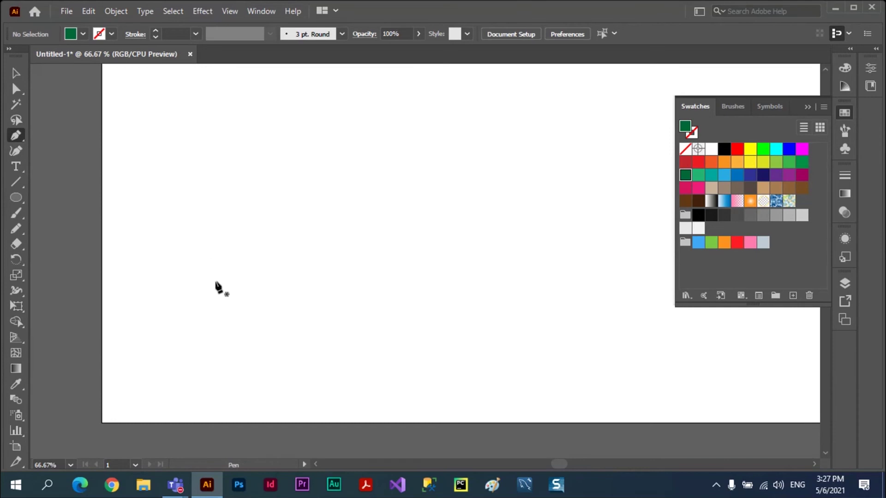
drag(219, 279, 233, 273)
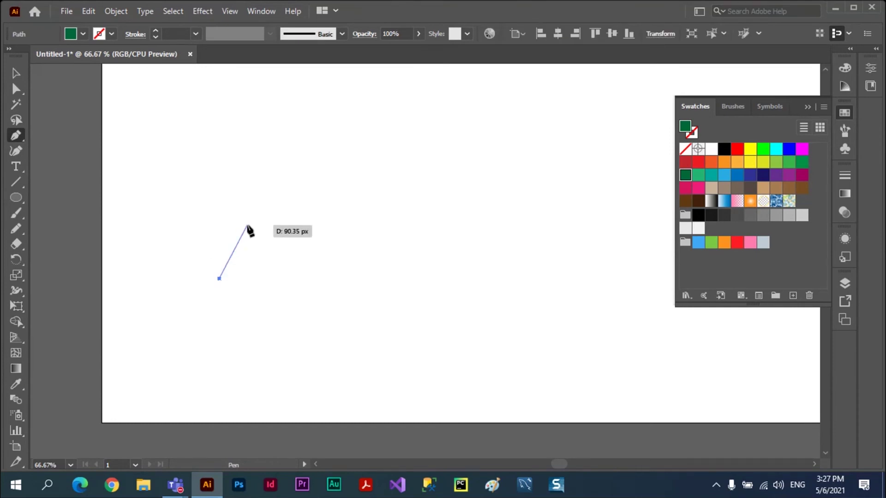
drag(247, 224, 256, 219)
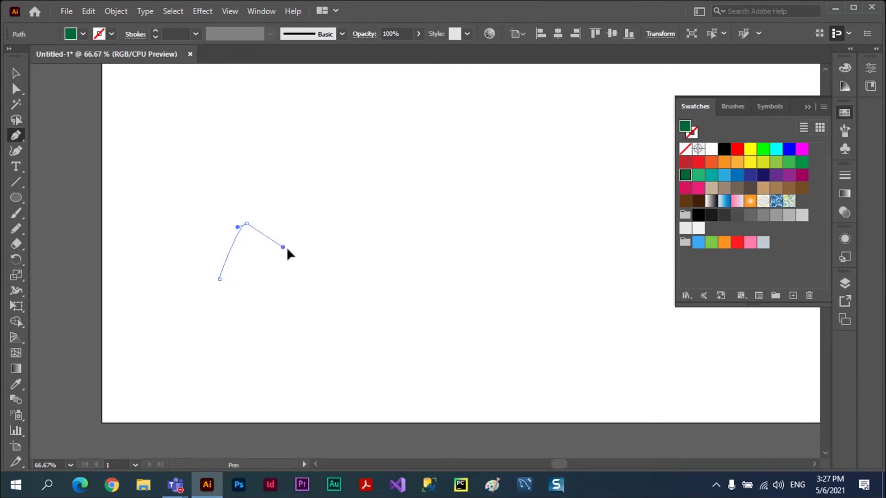
drag(309, 253, 349, 259)
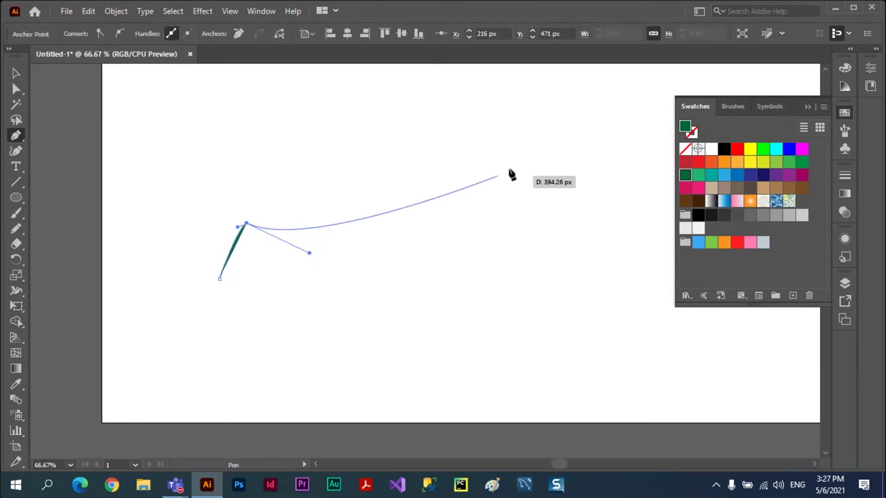
drag(517, 138, 543, 79)
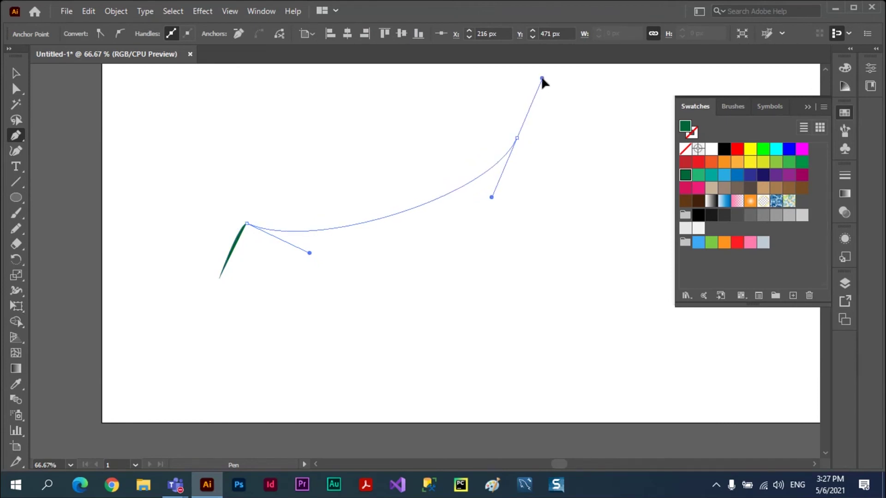
mouse_move(542, 80)
mouse_down()
mouse_move(594, 155)
mouse_move(560, 228)
mouse_move(562, 221)
mouse_move(509, 263)
mouse_up()
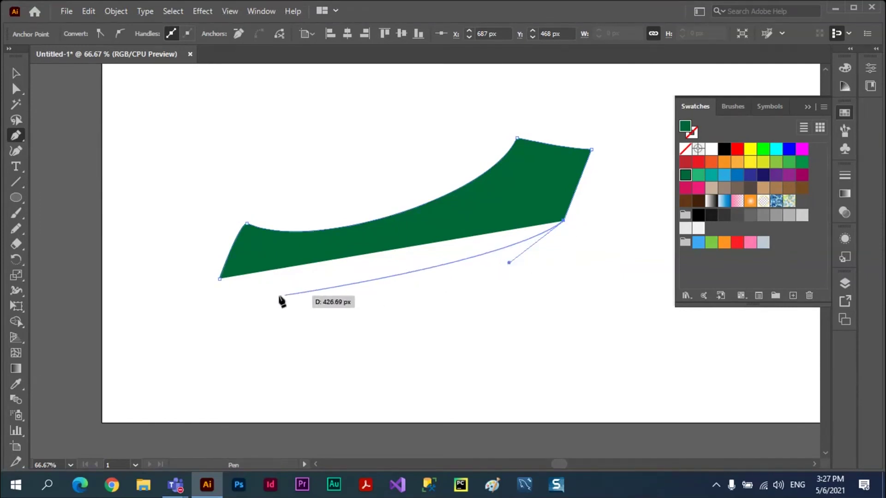
drag(268, 299, 199, 297)
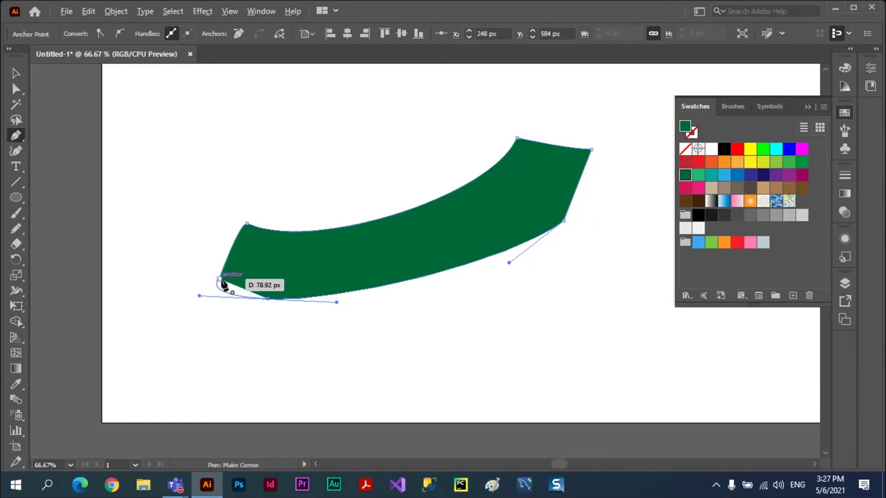
click(220, 280)
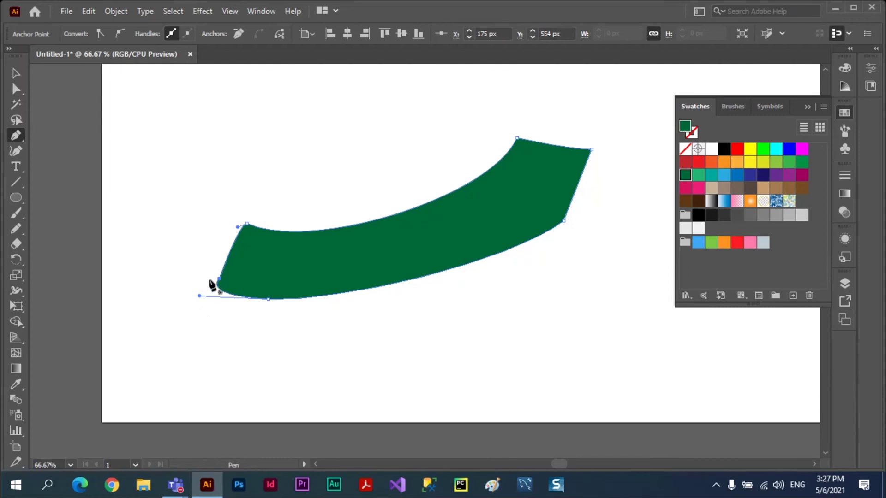
Drag anchors to round the banana's lower-left end and bottom curve
click(16, 89)
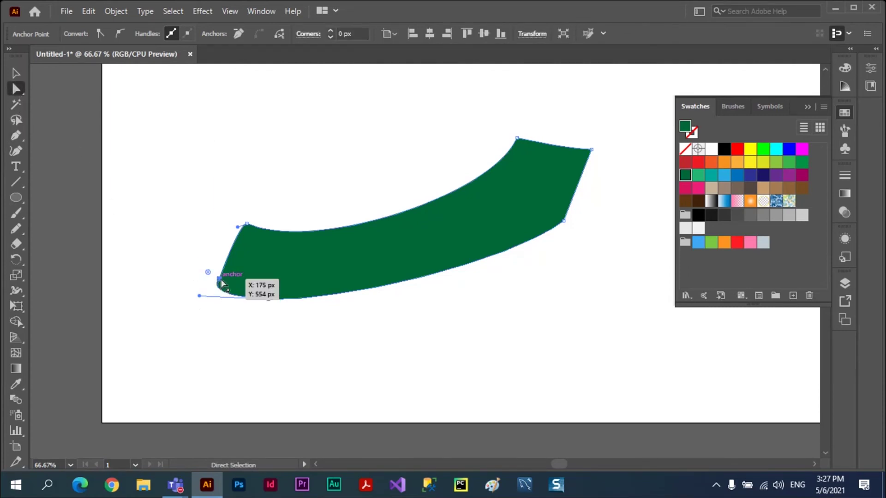
drag(220, 279, 203, 272)
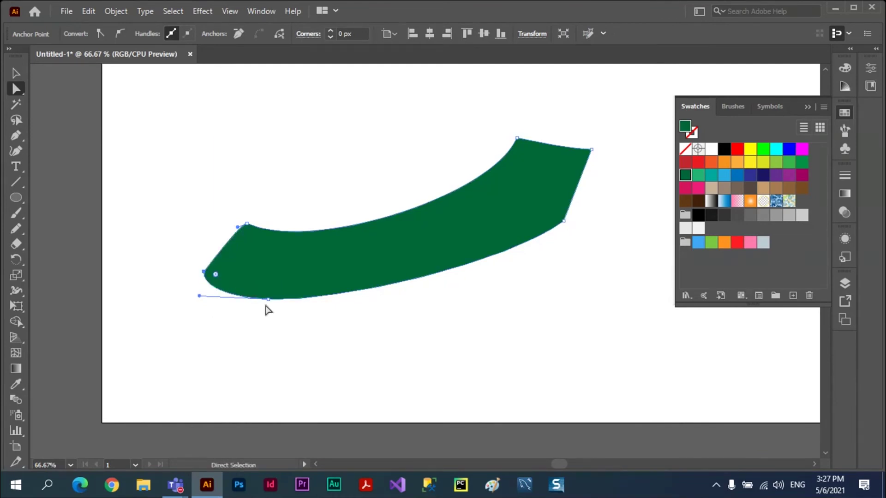
mouse_move(267, 300)
mouse_down()
mouse_move(220, 317)
mouse_move(227, 315)
mouse_up()
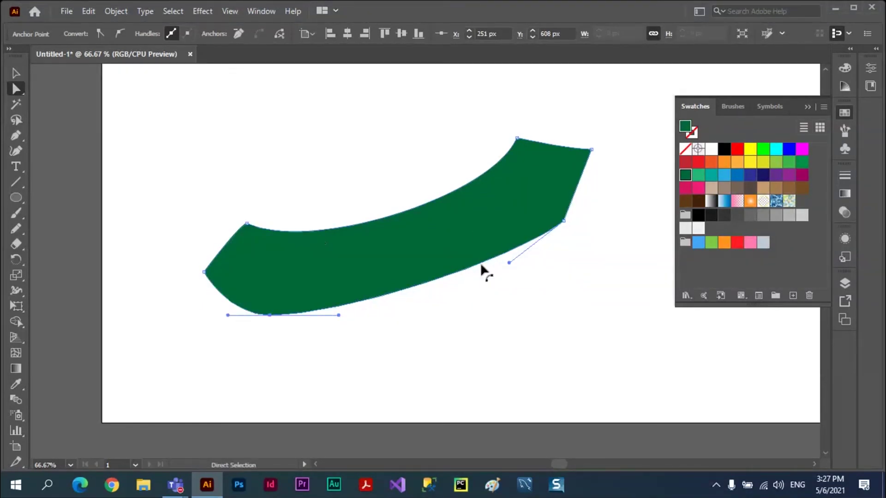
drag(509, 263, 496, 297)
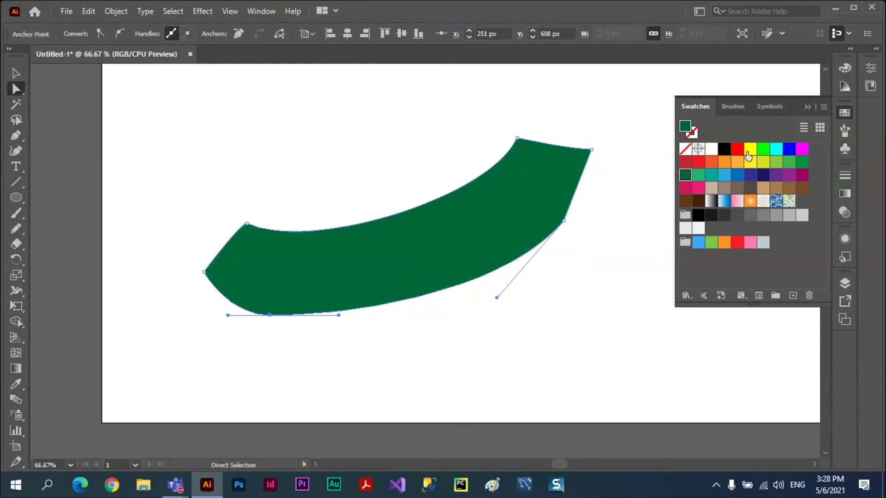
Fill the banana yellow and add a mesh point in its middle with the Mesh tool
click(750, 149)
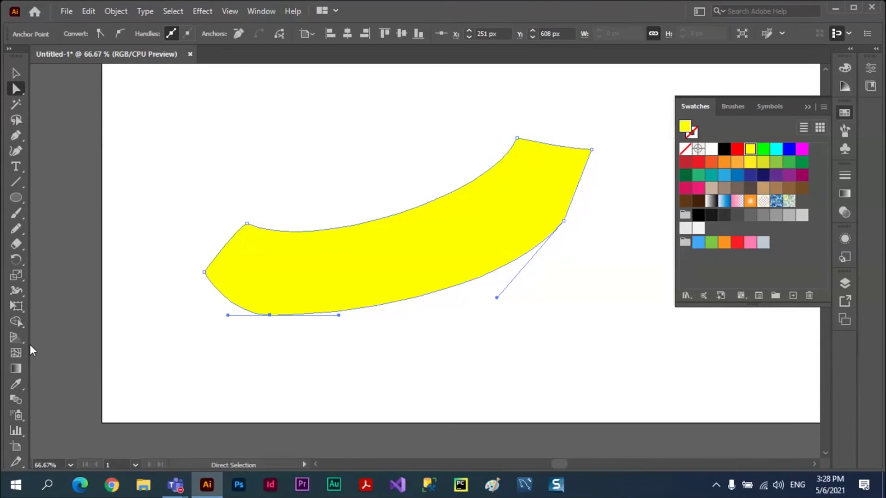
click(16, 352)
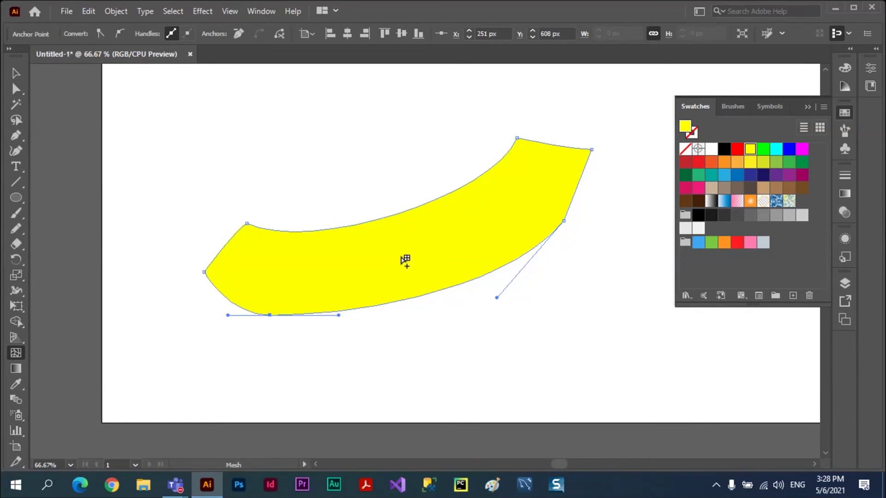
click(401, 256)
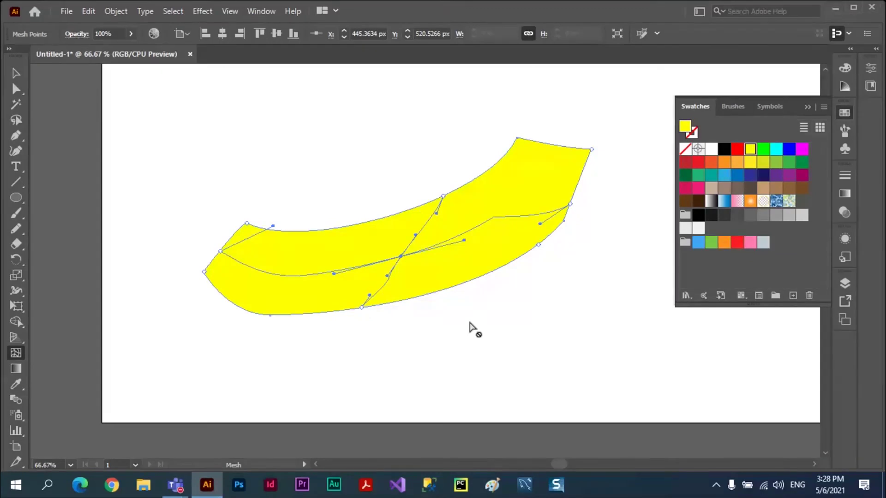
key(alt+Tab)
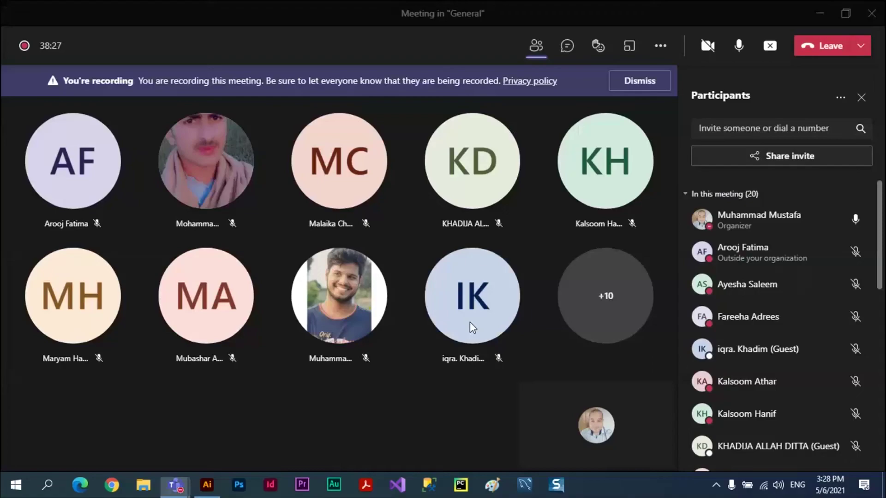
key(alt+Tab)
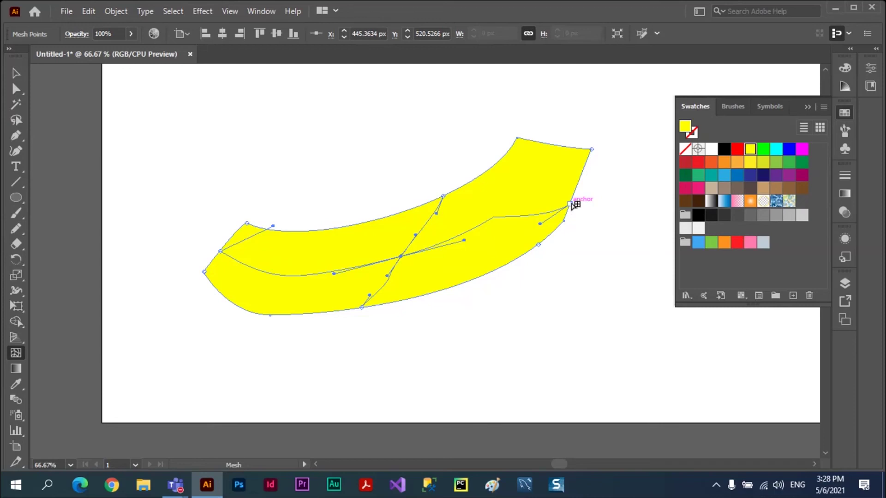
Drag the banana's edge mesh points so one lengthwise line runs from the left end to the top-right tip
key(ctrl+shift+a)
mouse_move(572, 199)
mouse_down()
mouse_move(579, 156)
mouse_move(584, 175)
mouse_up()
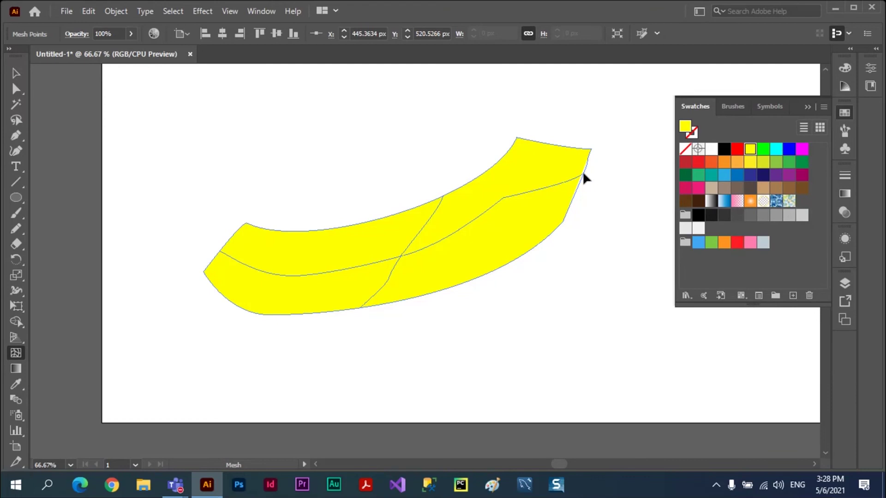
drag(584, 174, 591, 149)
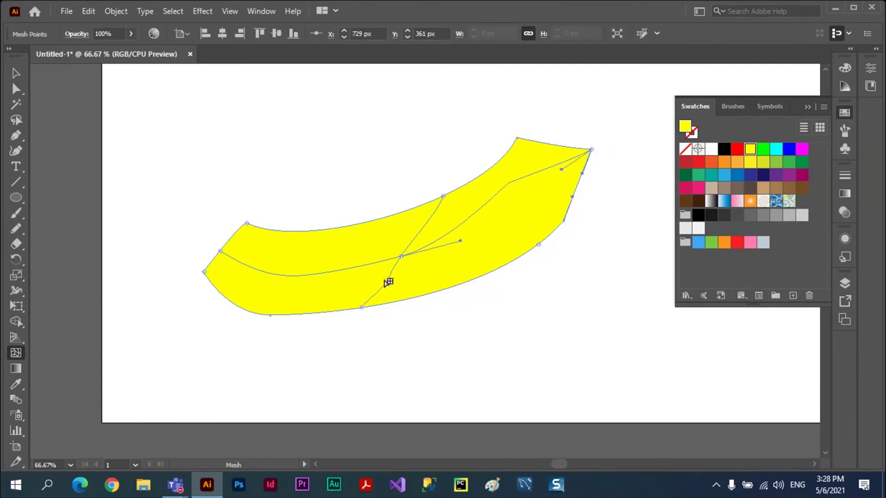
drag(219, 252, 212, 259)
click(213, 259)
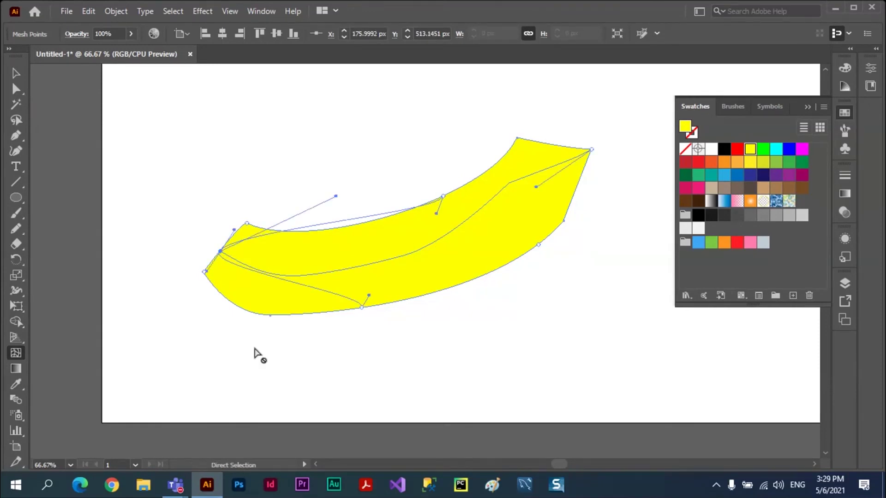
key(ctrl+z)
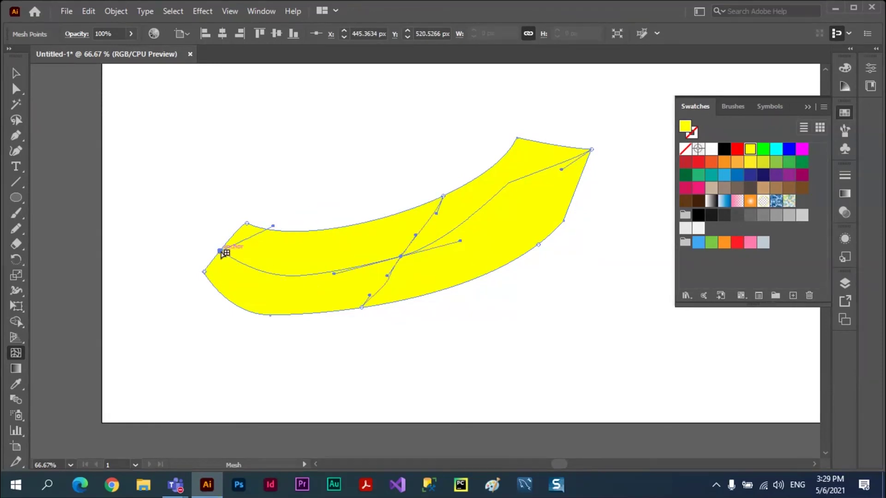
drag(220, 252, 418, 253)
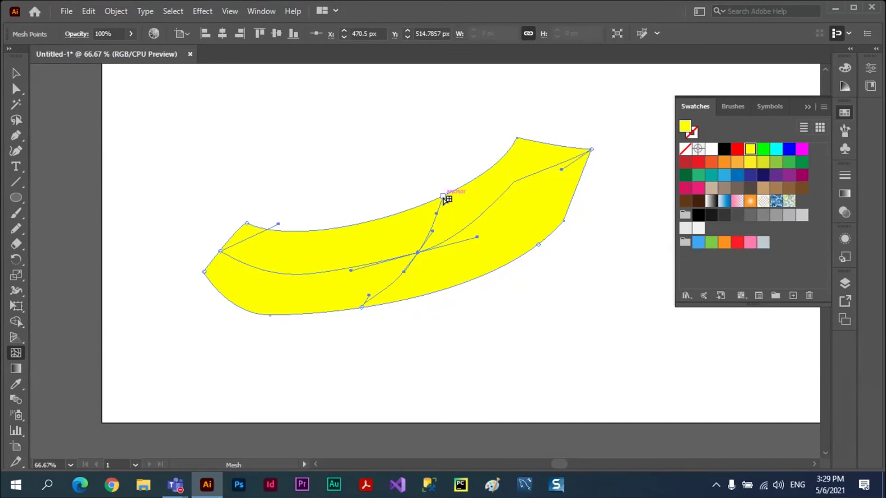
Delete the crosswise mesh line through the banana's middle with an Alt-click
key(alt)
alt+click(443, 198)
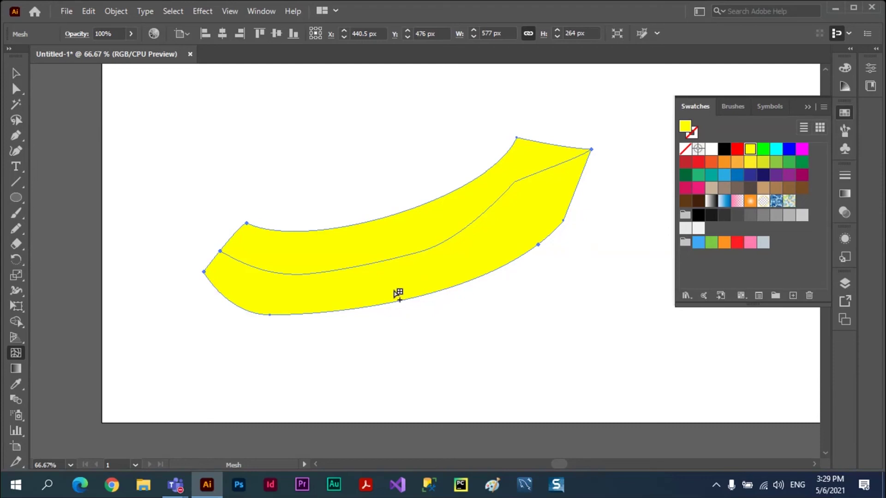
click(224, 252)
key(ctrl+minus)
key(a)
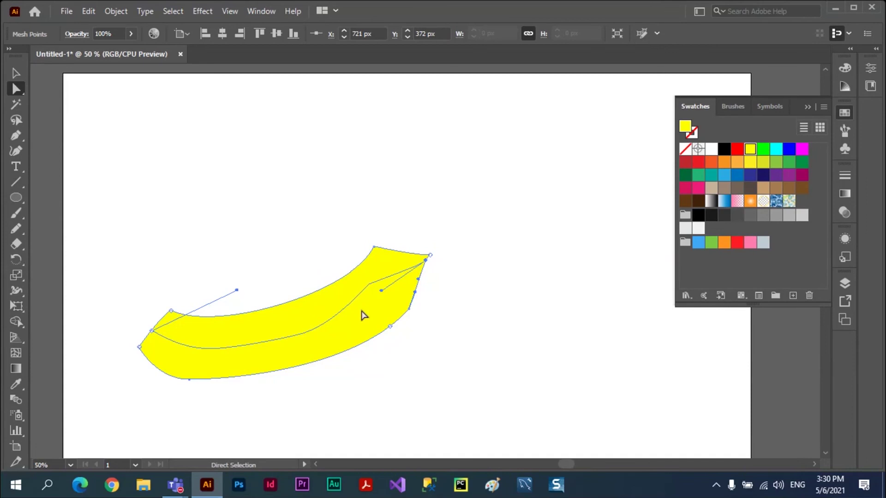
Remove three extra anchors from the banana's lengthwise mesh line with Delete Anchor Point
drag(382, 295, 382, 304)
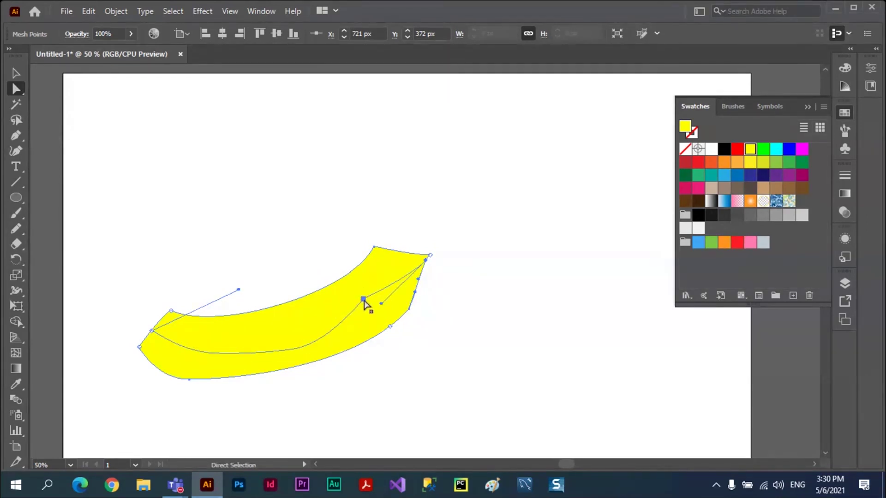
drag(364, 300, 366, 293)
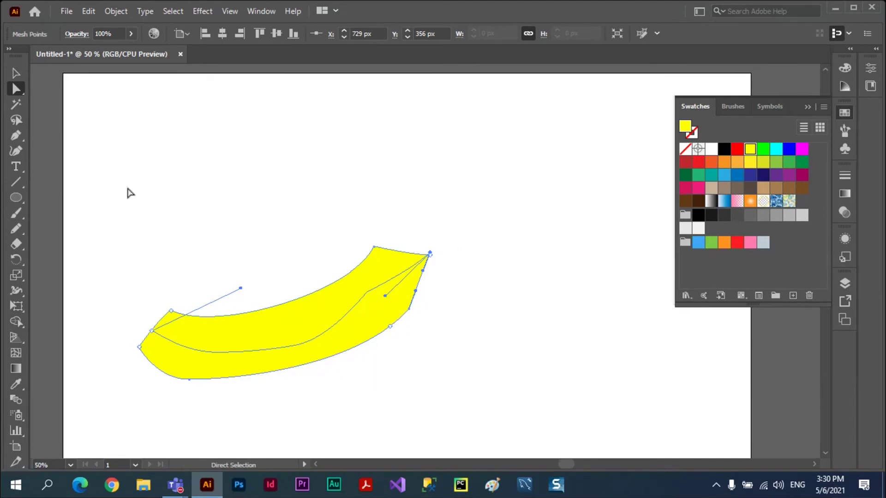
click(23, 139)
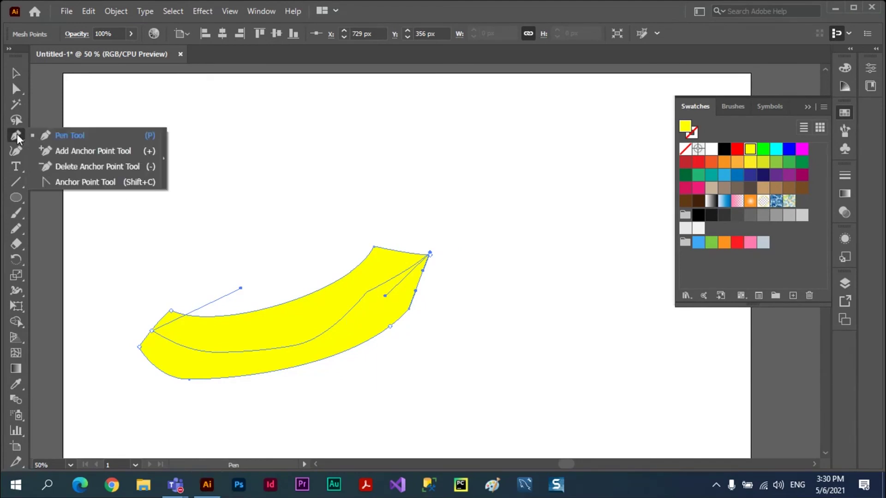
click(68, 171)
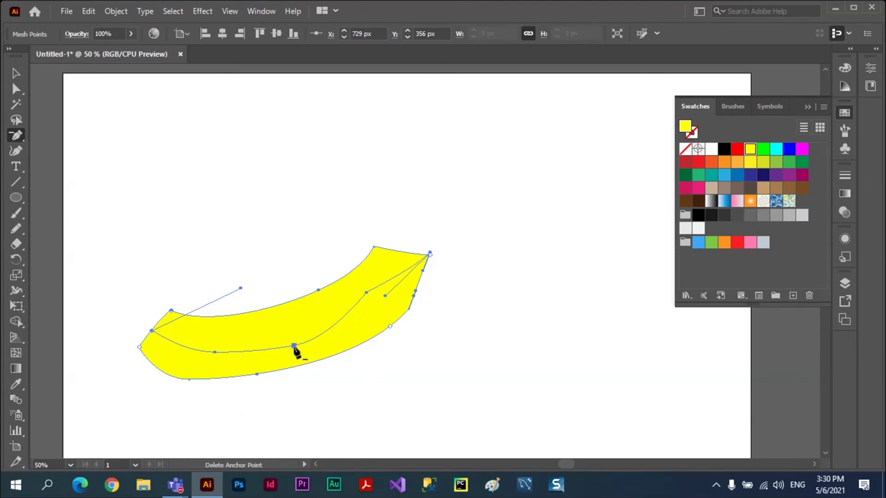
click(294, 345)
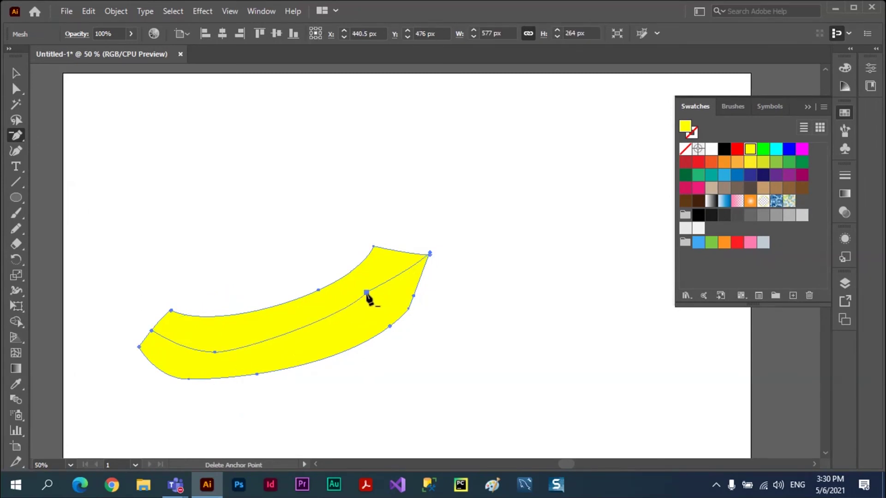
click(367, 293)
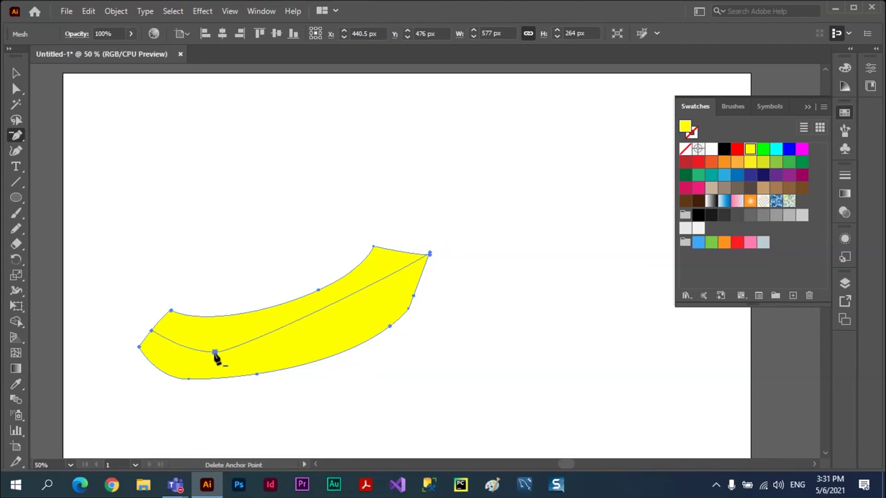
click(215, 353)
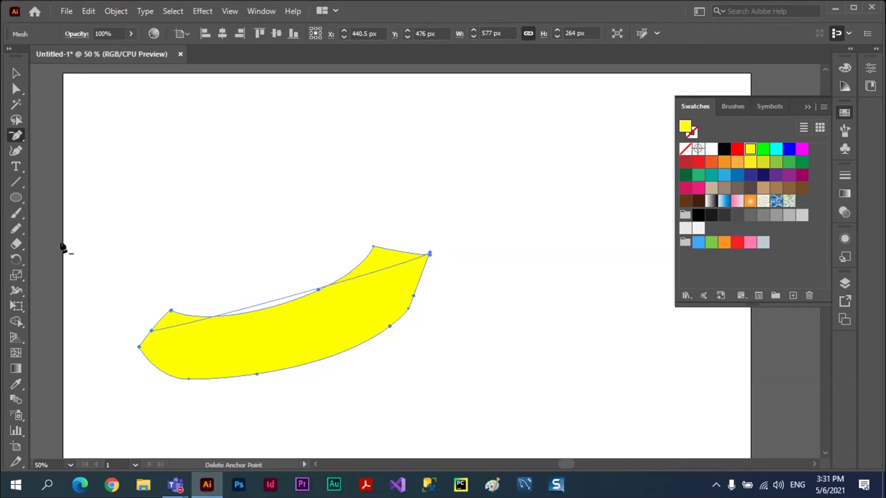
Drag the mesh line's direction handles so it bends along the banana's arc
click(17, 91)
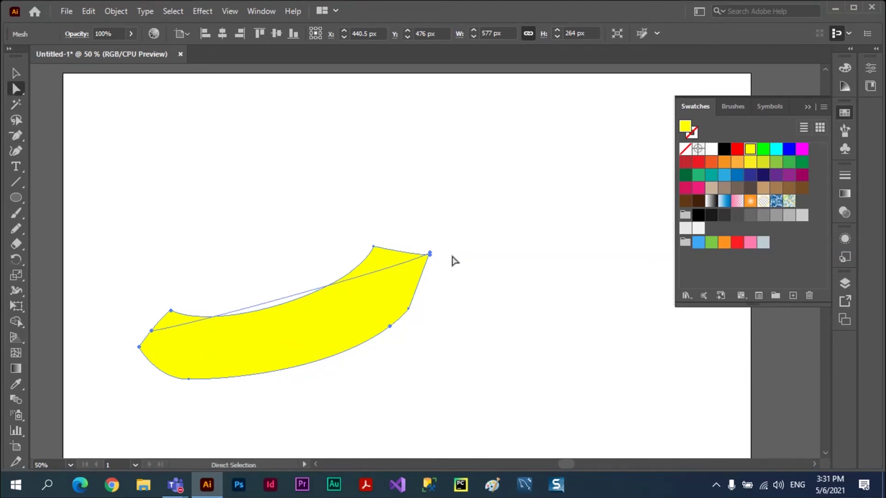
click(430, 253)
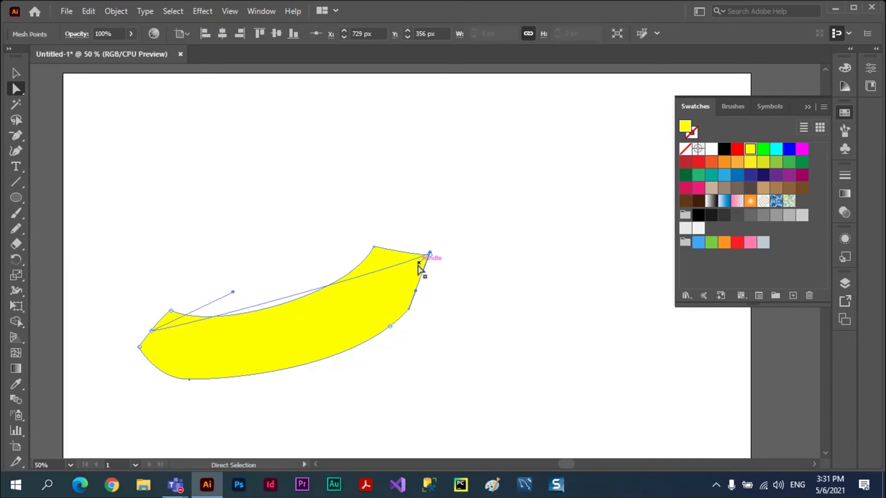
drag(419, 268, 346, 372)
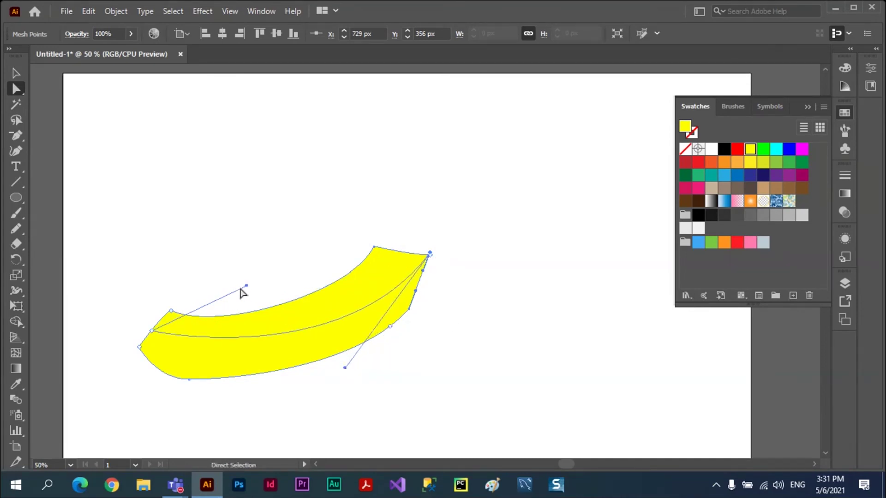
drag(246, 286, 217, 372)
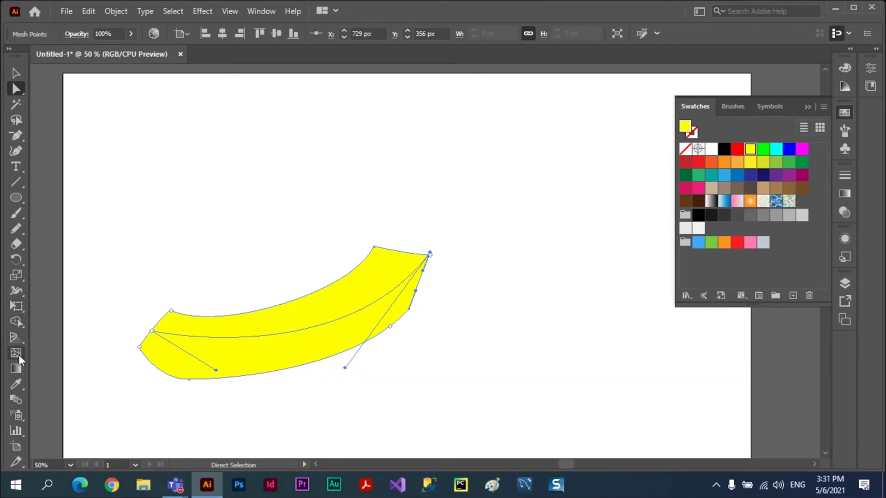
Add two more lengthwise mesh lines from the banana's left edge, converging at the tip
click(14, 355)
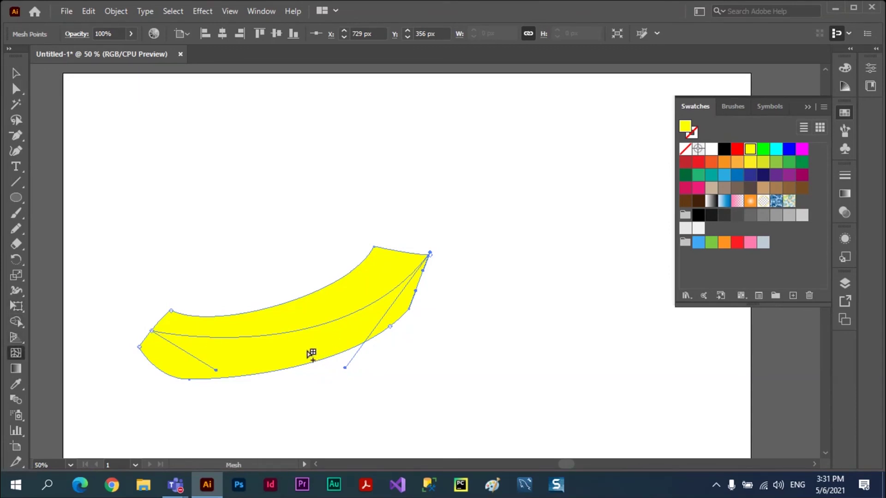
click(148, 358)
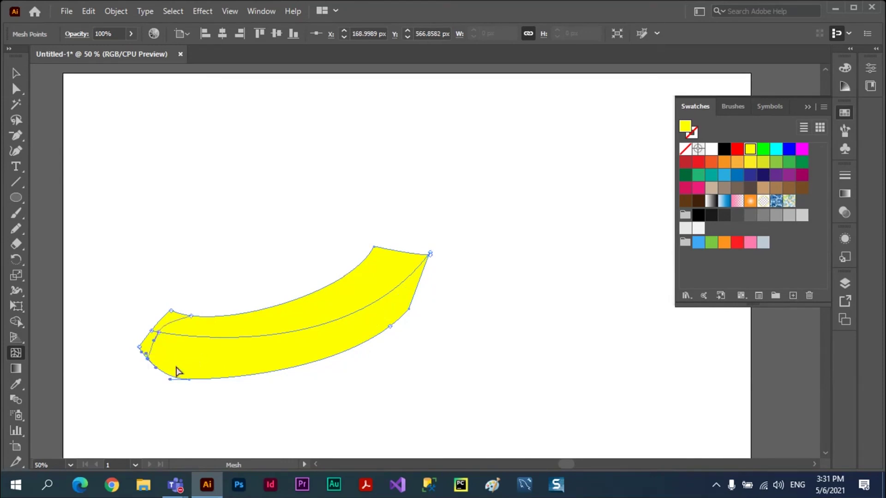
click(150, 341)
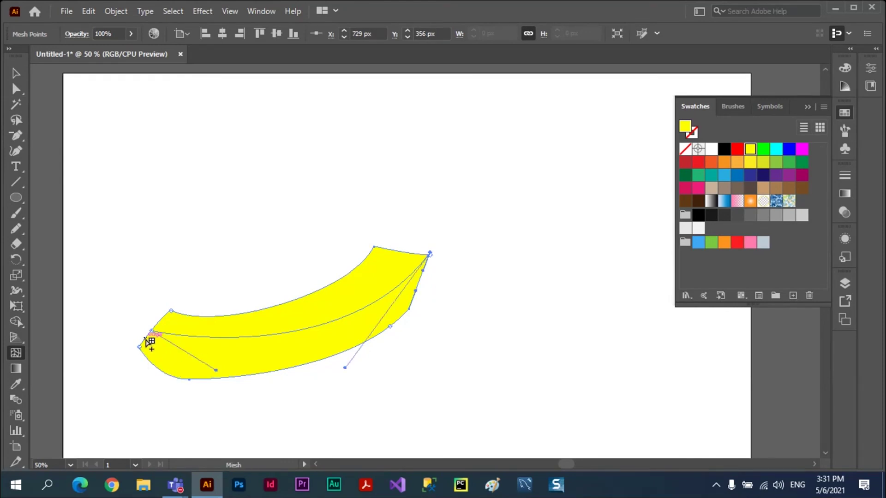
click(147, 340)
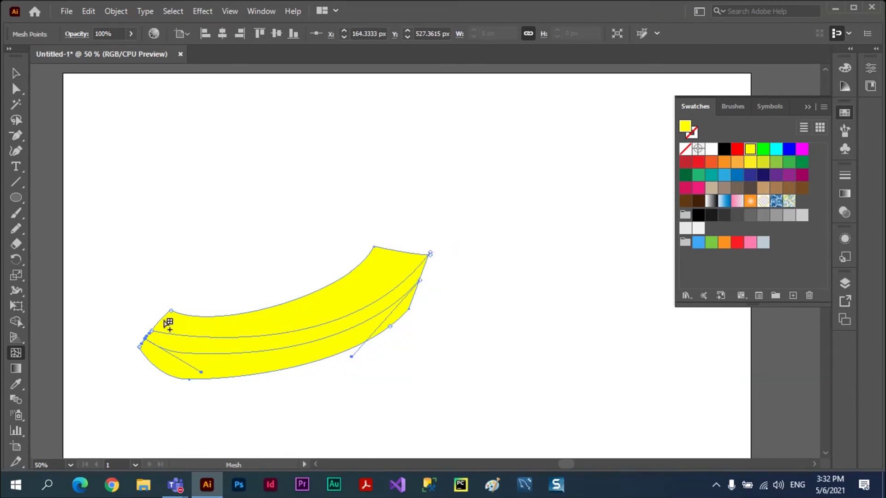
click(164, 318)
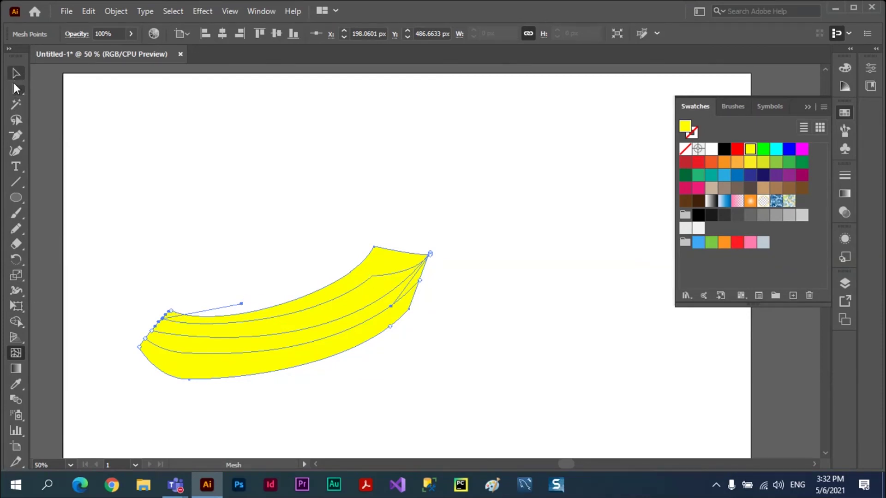
click(14, 89)
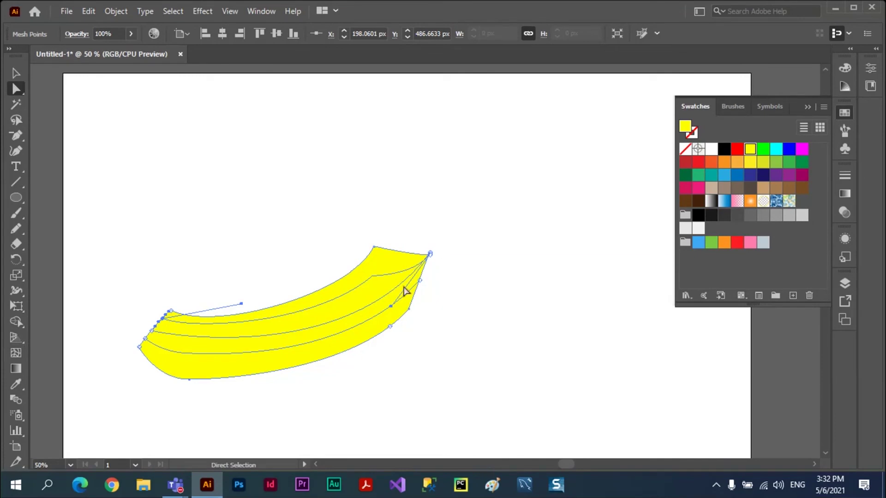
key(ctrl)
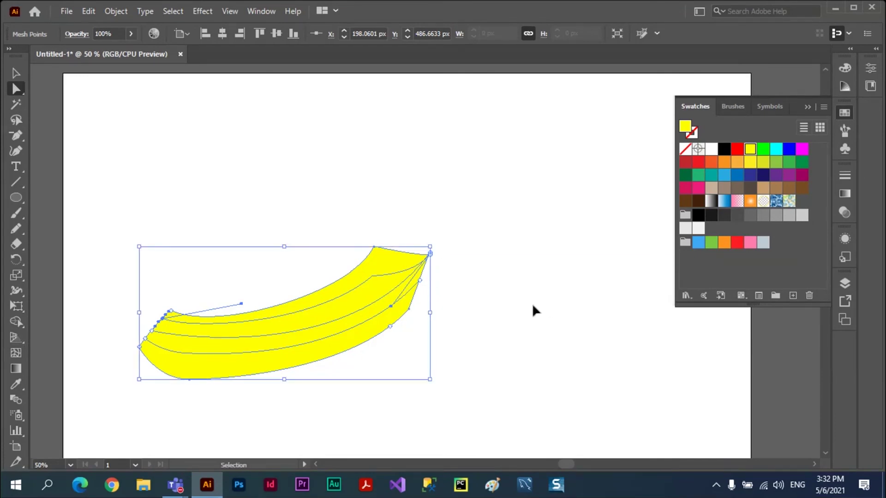
key(ctrl+plus)
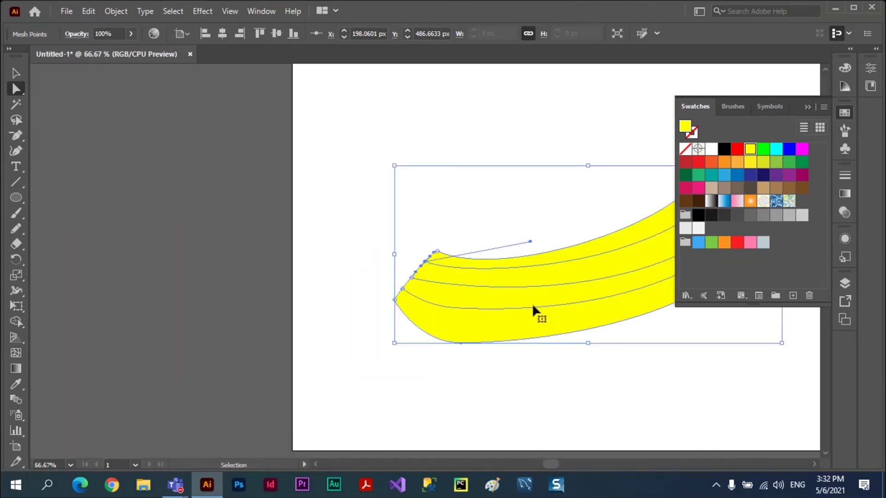
key(space)
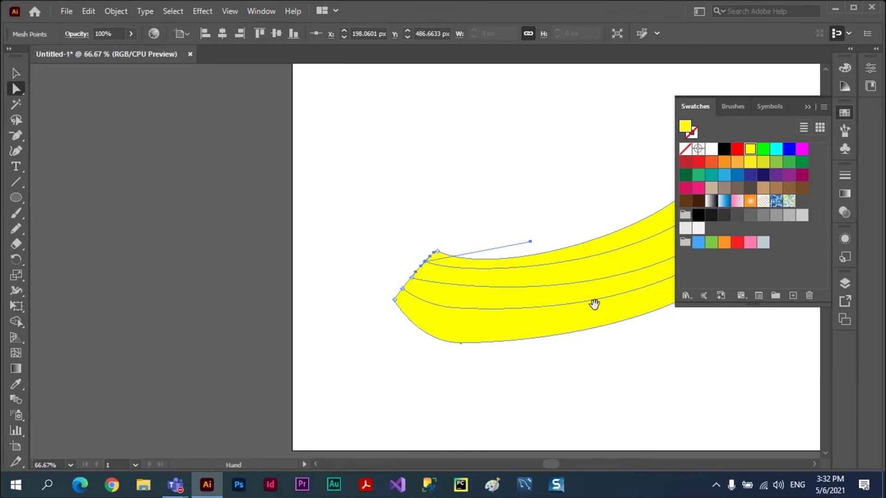
Apply the orange swatch to the top-right, left-edge and lower-left mesh points, then deselect
drag(599, 297, 351, 311)
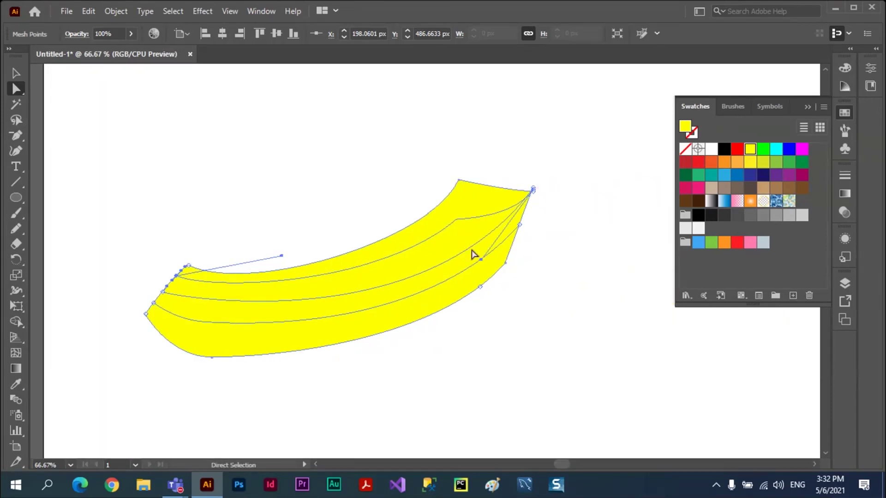
click(533, 190)
click(725, 162)
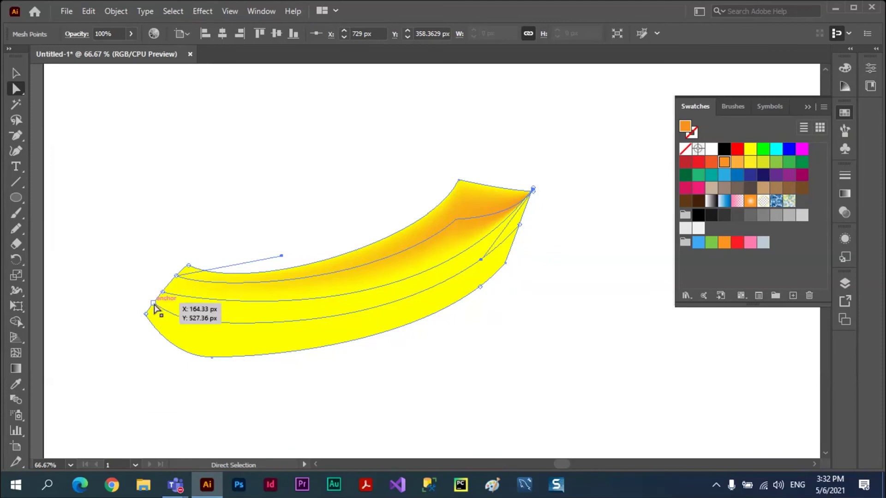
click(153, 304)
click(725, 162)
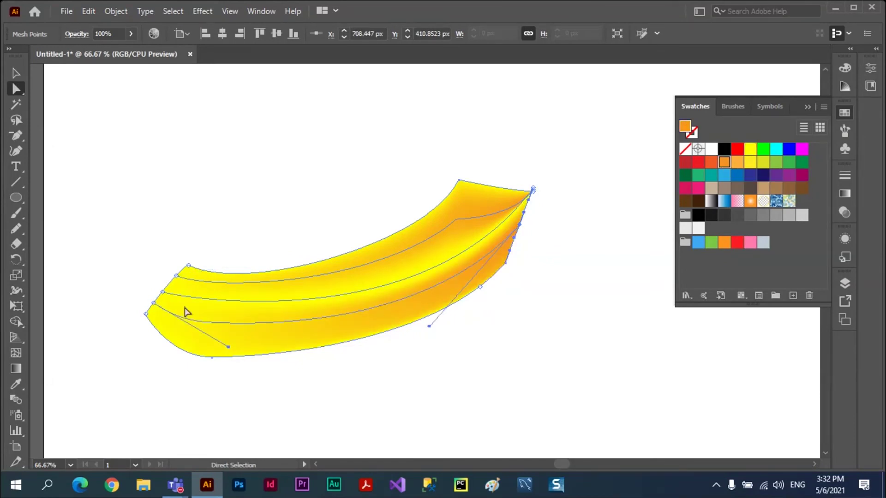
click(146, 314)
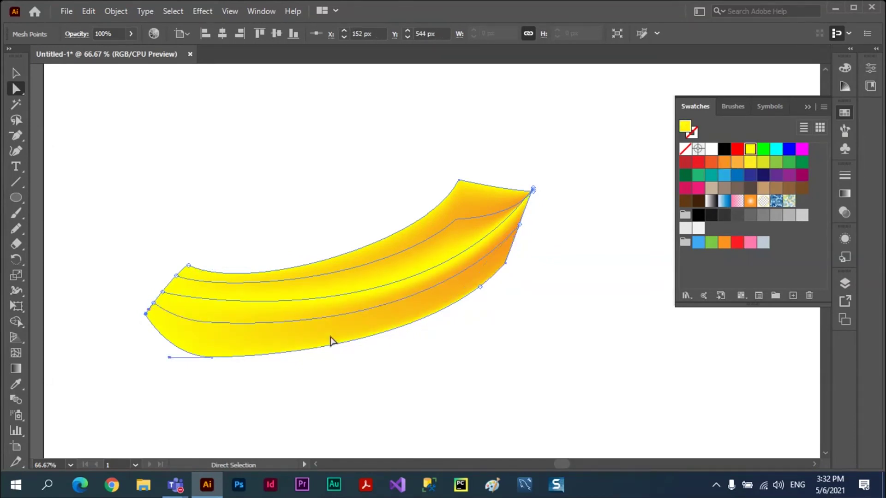
click(725, 162)
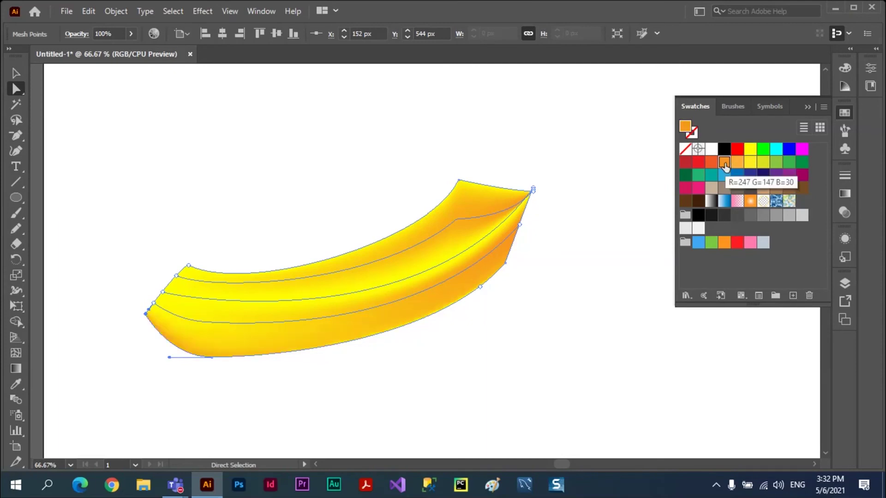
click(16, 73)
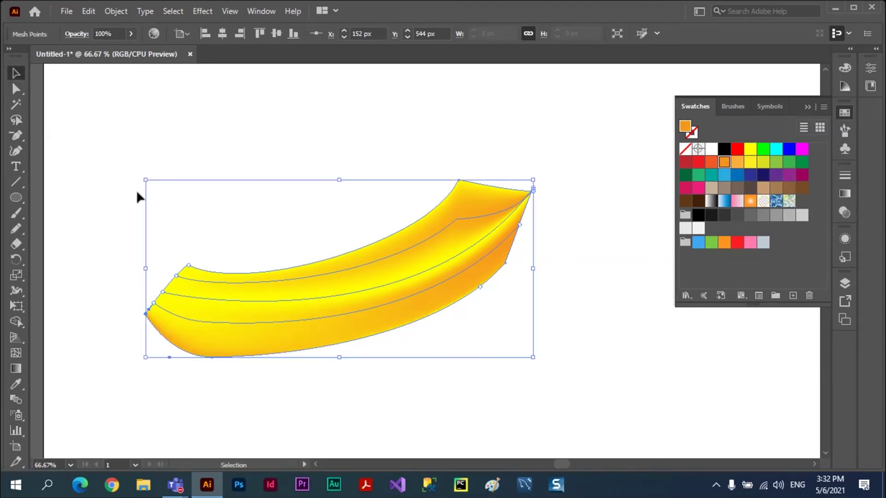
click(585, 268)
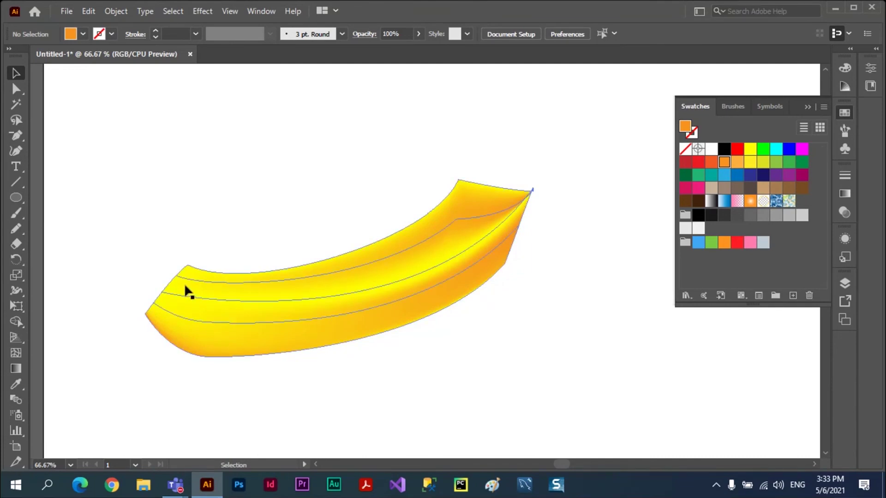
Draw a closed, hooked stem shape with the Pen tool from the banana's top-right tip
click(17, 137)
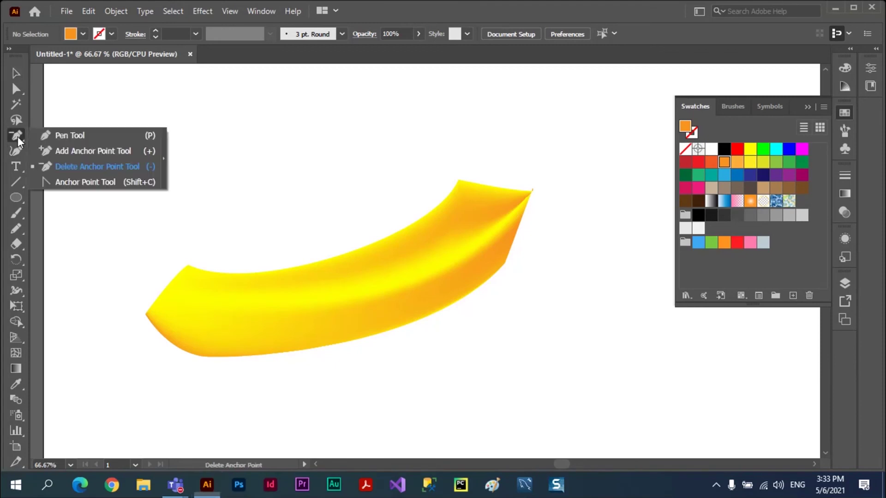
click(45, 135)
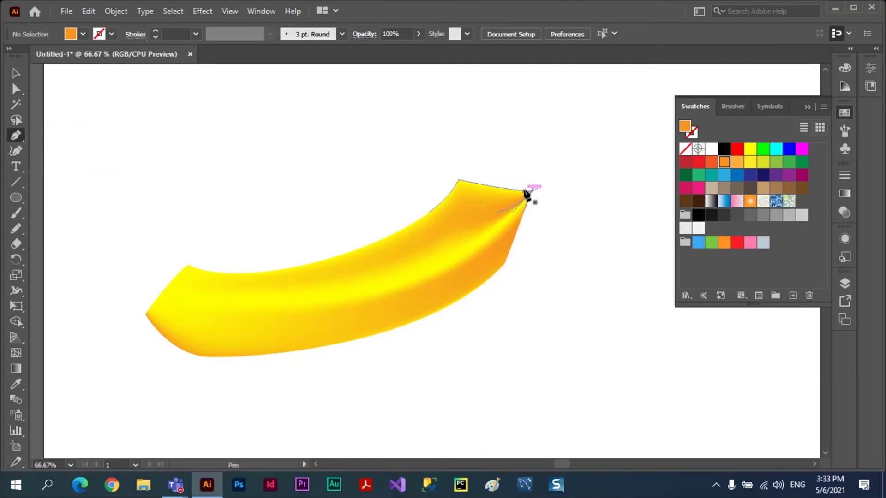
drag(528, 183, 544, 145)
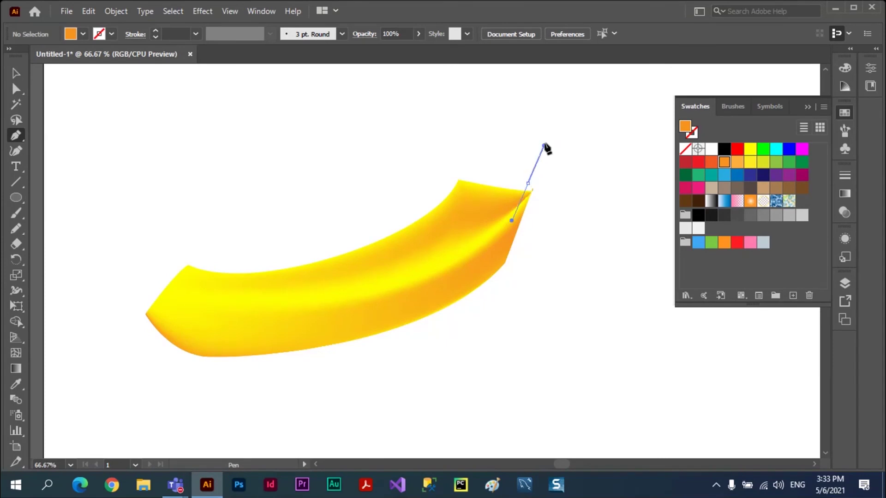
mouse_move(590, 109)
mouse_down()
mouse_move(609, 99)
mouse_move(655, 129)
mouse_up()
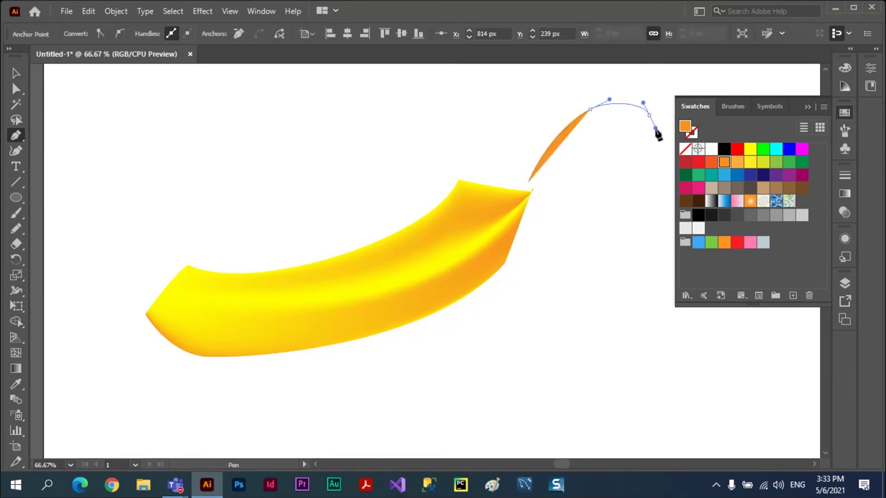
click(643, 145)
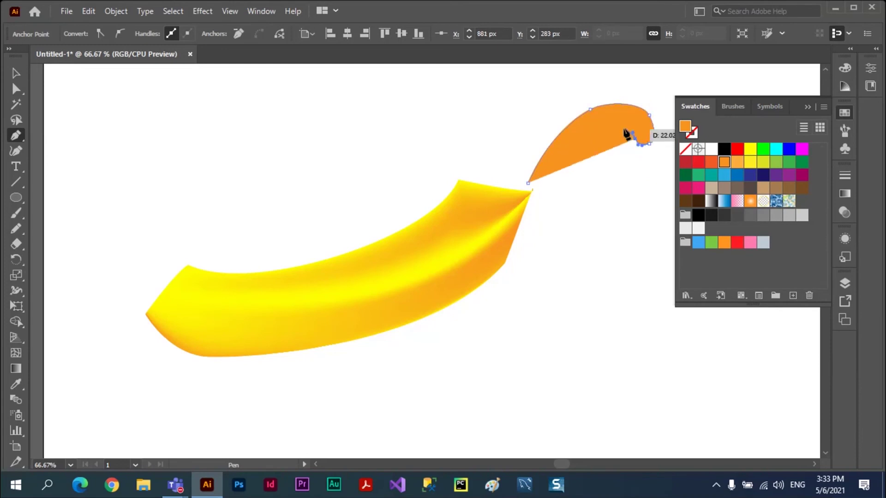
drag(623, 128, 531, 187)
click(532, 187)
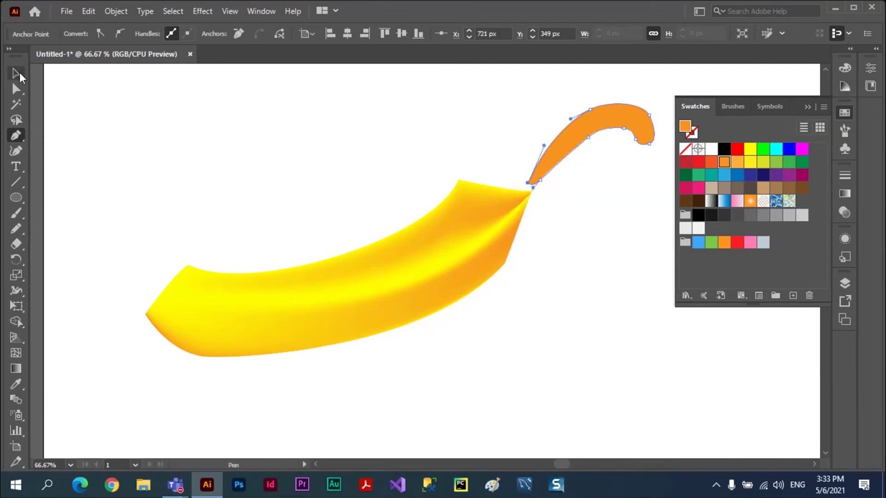
key(v)
click(605, 188)
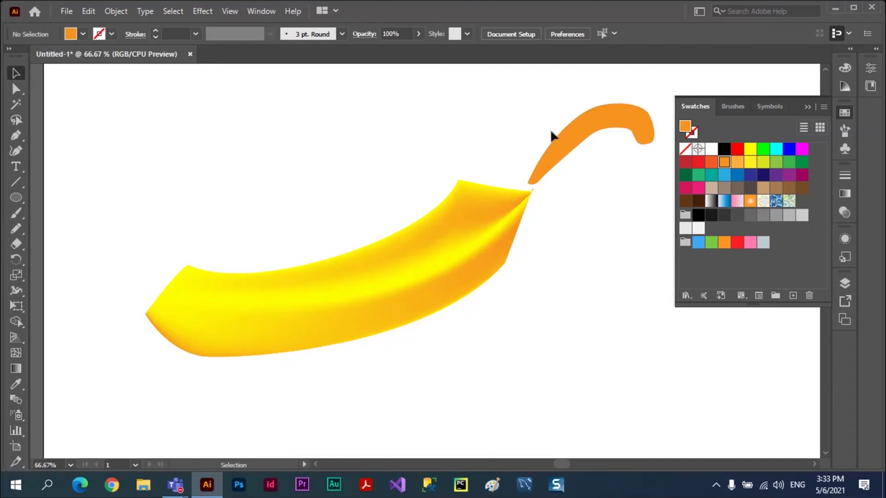
click(569, 152)
Zoom in on the stem and fill it with the yellow swatch
key(a)
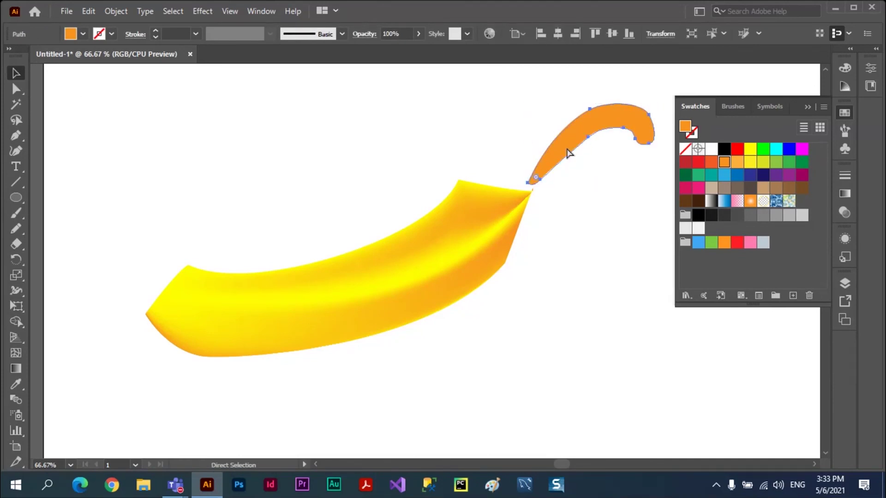
scroll(569, 152, up, 1)
scroll(568, 152, up, 1)
scroll(568, 152, up, 1)
key(v)
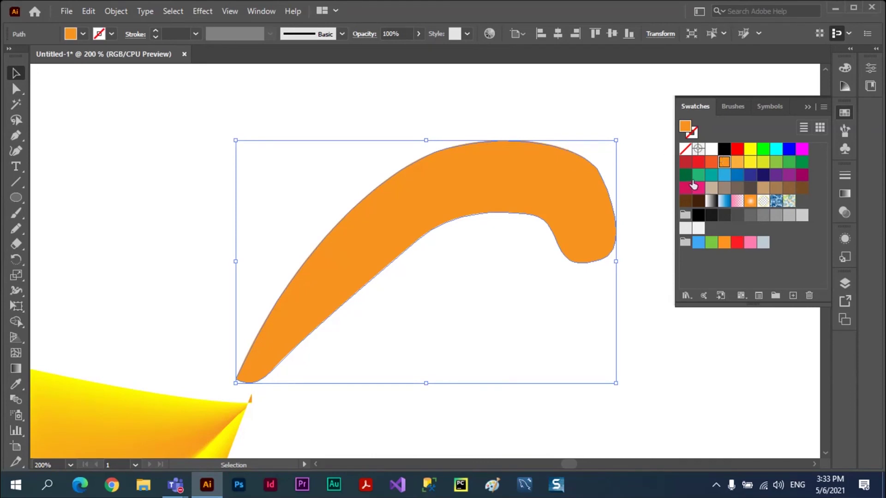
click(750, 150)
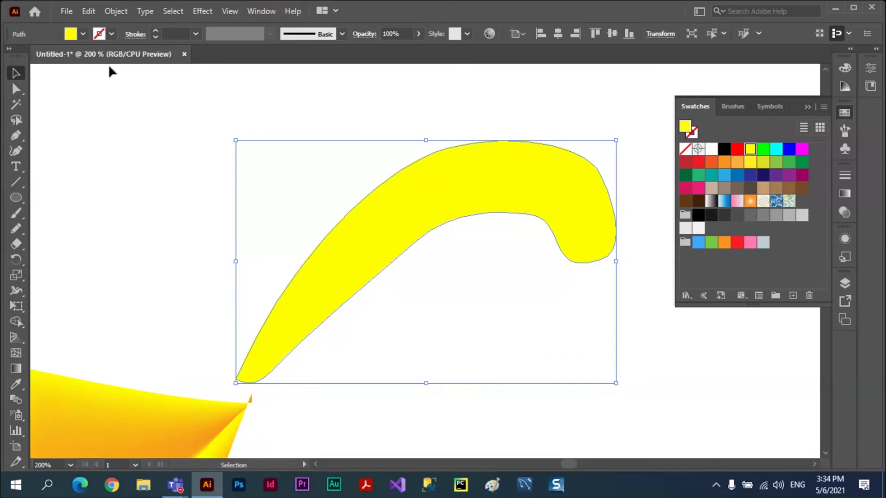
Try Object > Create Gradient Mesh on the stem, then cancel without applying it
click(115, 13)
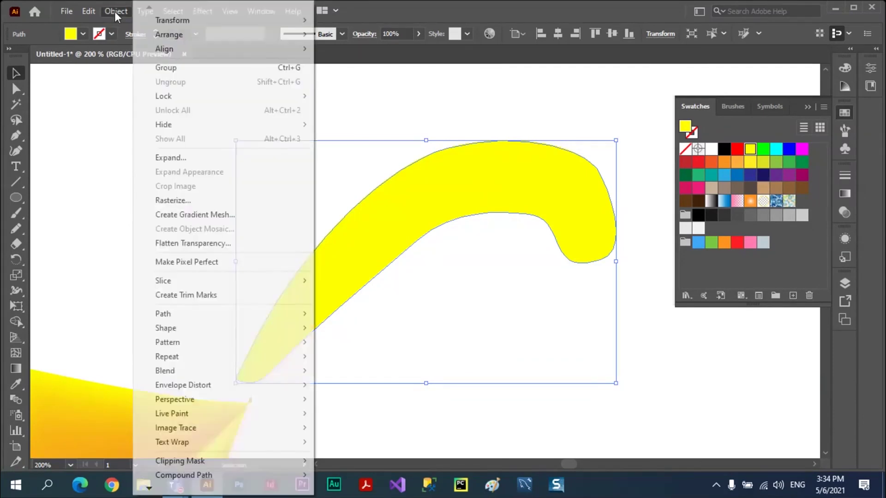
click(192, 217)
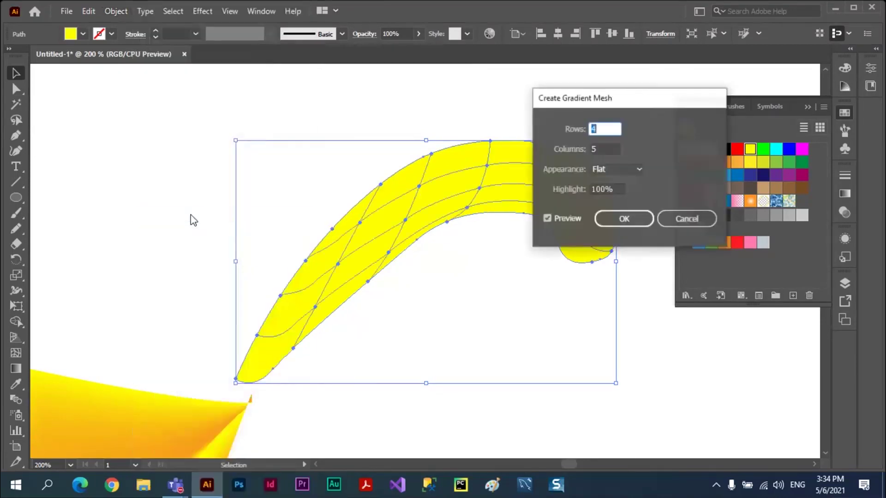
drag(647, 100, 557, 340)
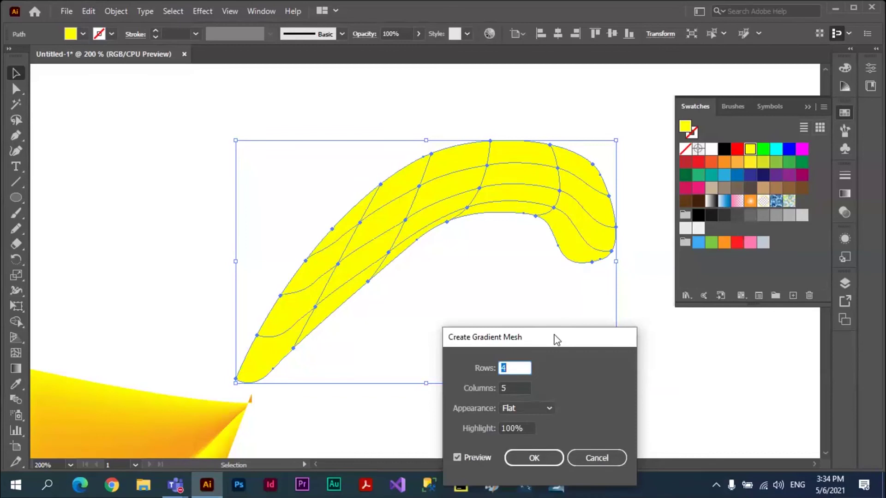
drag(557, 340, 555, 260)
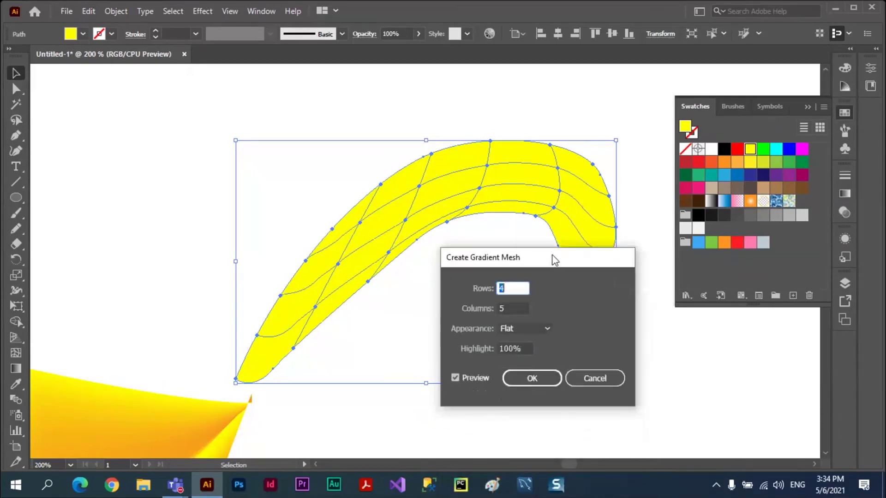
click(595, 380)
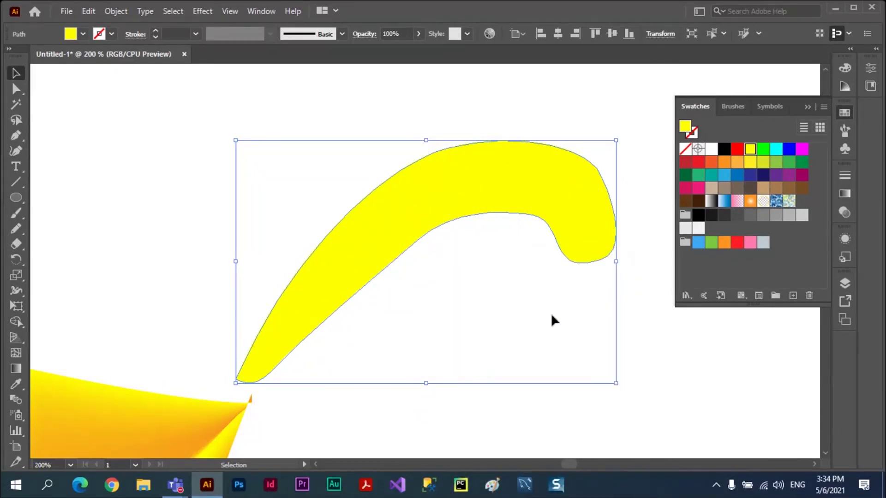
Drag the hook's inner-curve anchors and handles down and inward to form a fuller, rounder curl
click(16, 89)
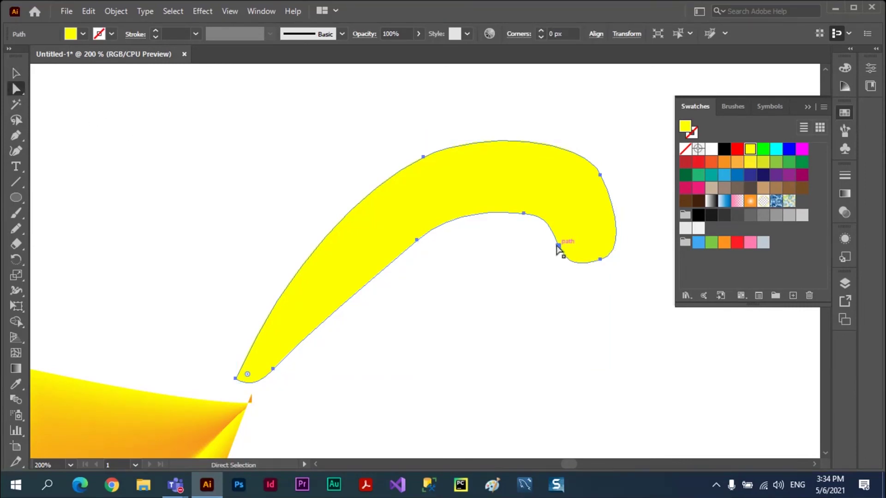
mouse_move(557, 245)
mouse_down()
mouse_move(528, 266)
mouse_move(560, 230)
mouse_up()
click(535, 260)
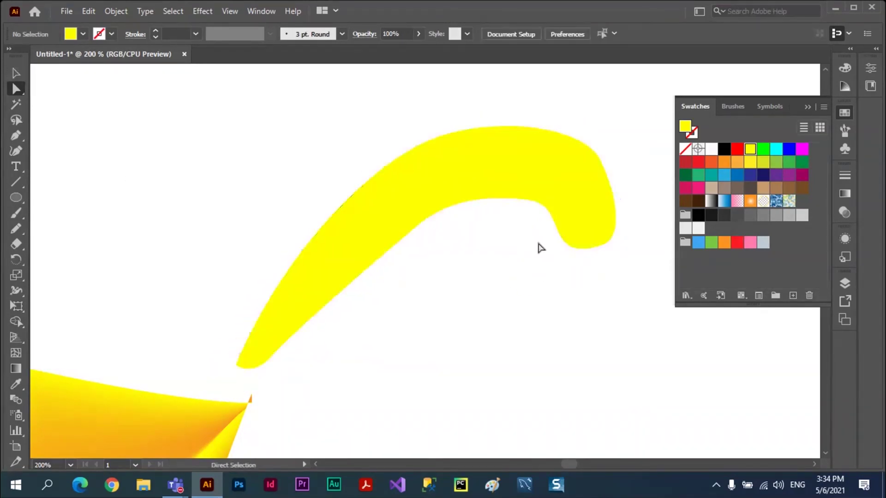
click(563, 236)
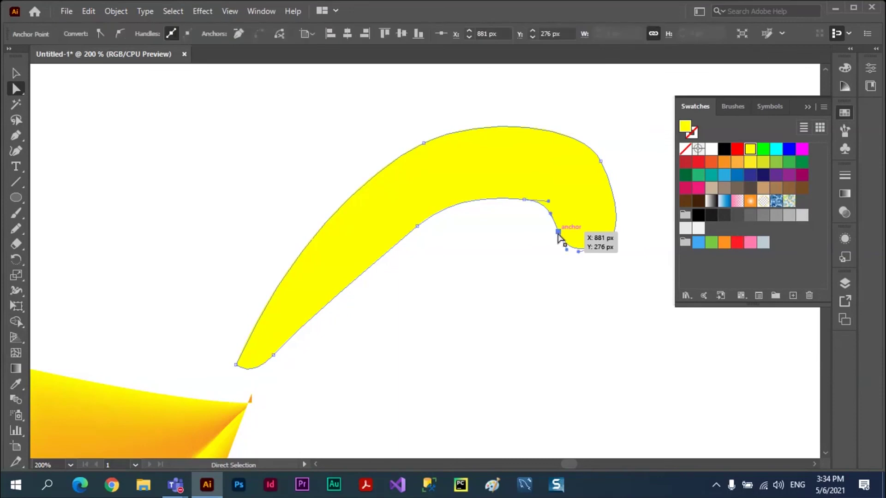
drag(556, 235, 515, 257)
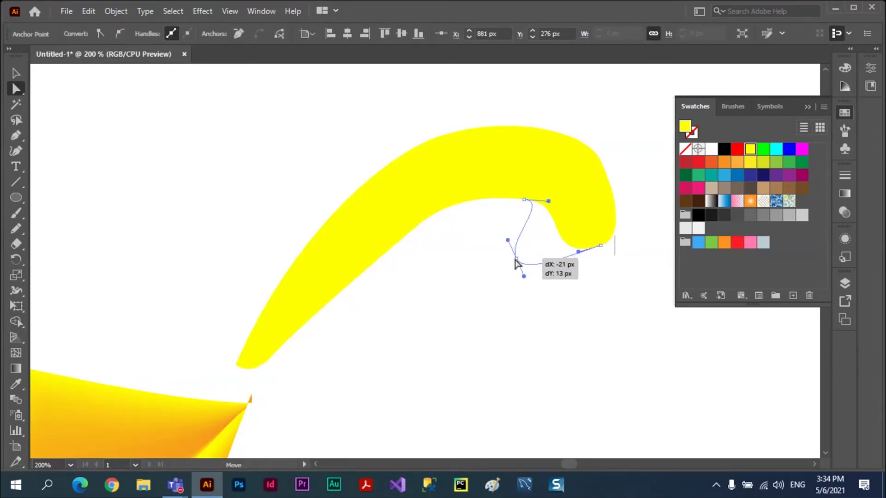
drag(600, 246, 569, 286)
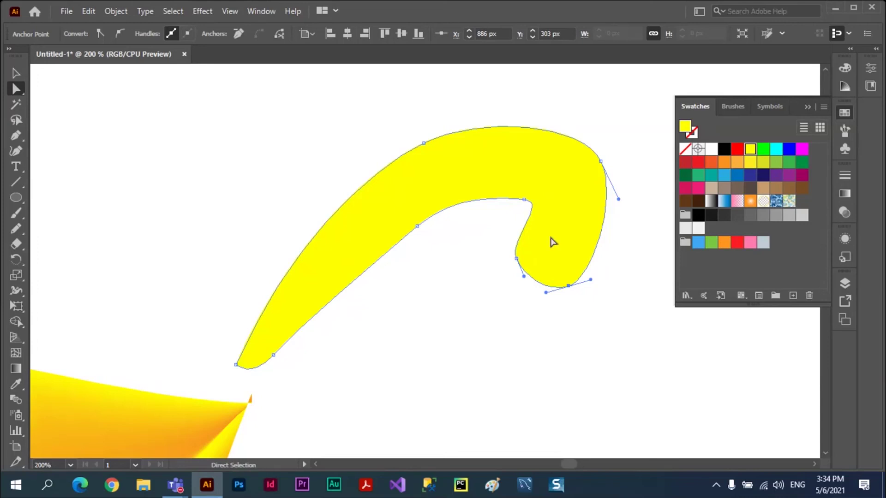
drag(516, 258, 516, 264)
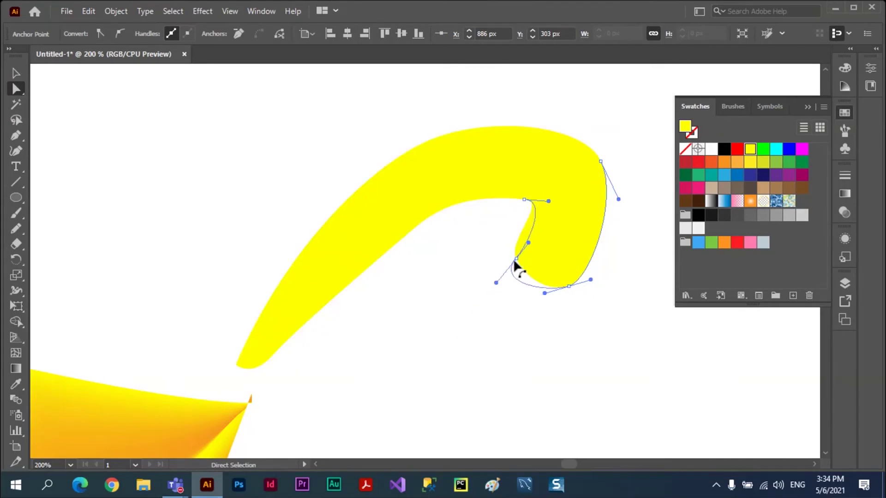
click(466, 303)
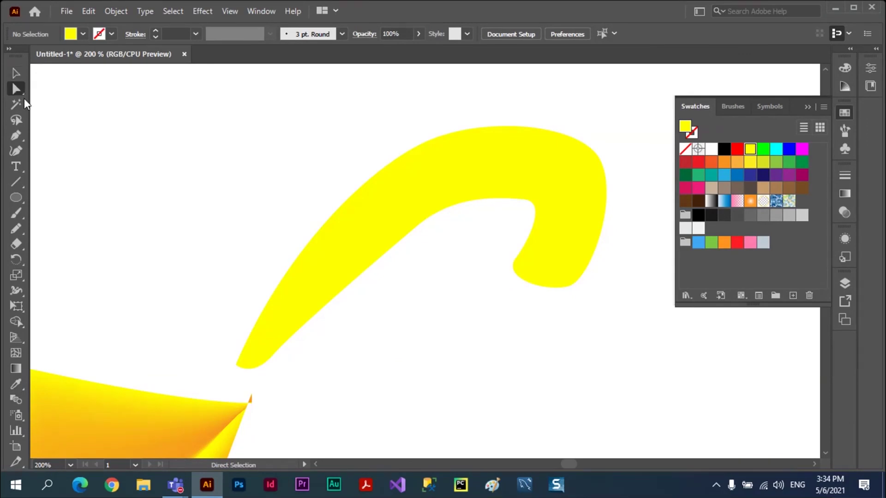
key(v)
key(ctrl+a)
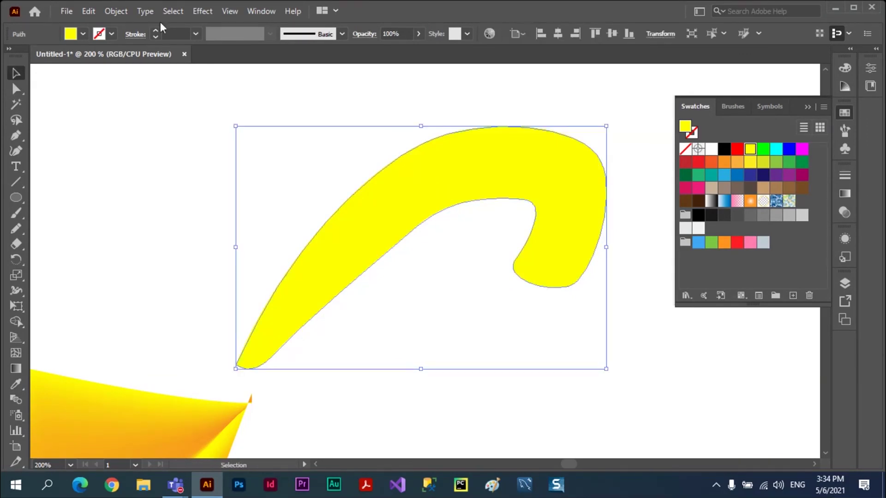
click(119, 13)
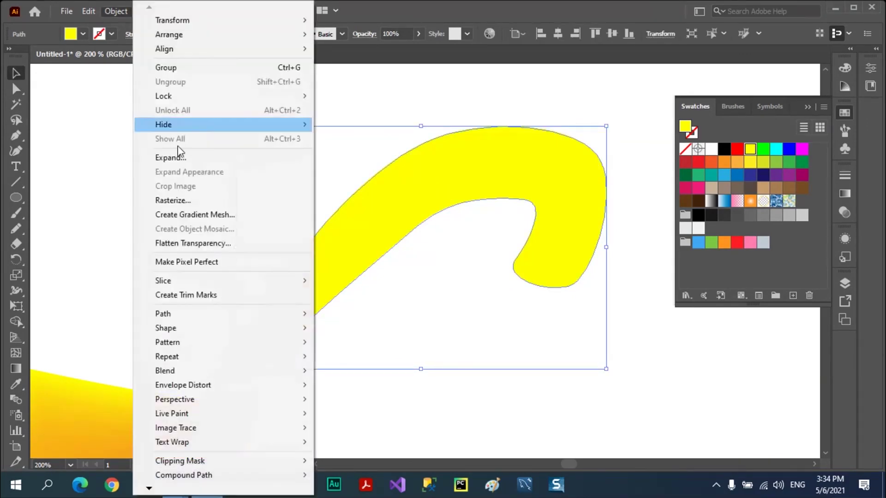
click(193, 215)
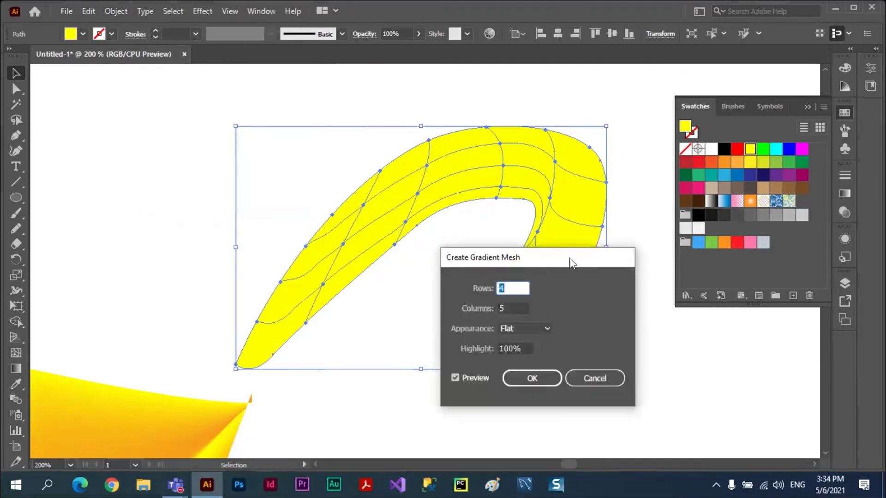
drag(569, 264, 534, 355)
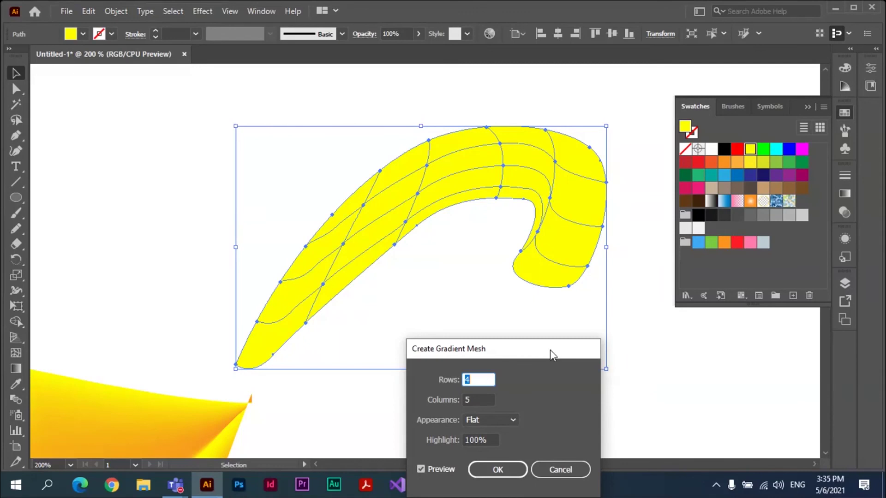
click(560, 469)
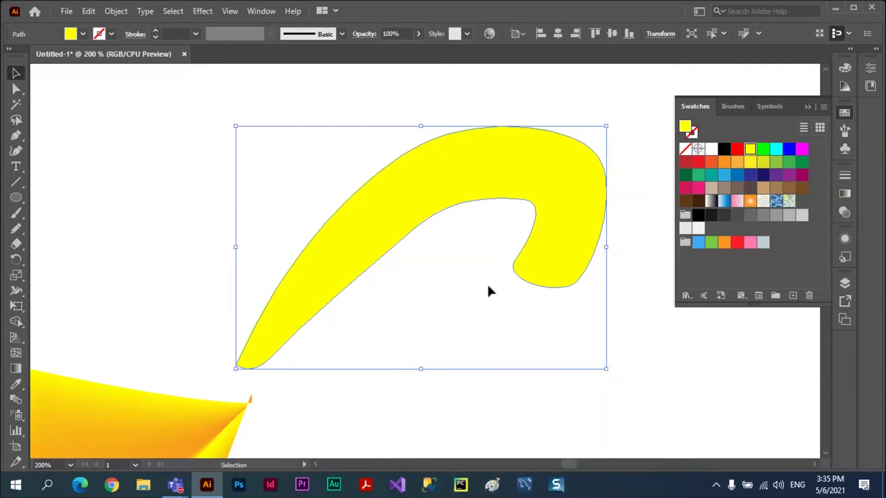
Add a mesh point inside the stem and Alt-click away its vertical line, leaving one lengthwise line
click(16, 353)
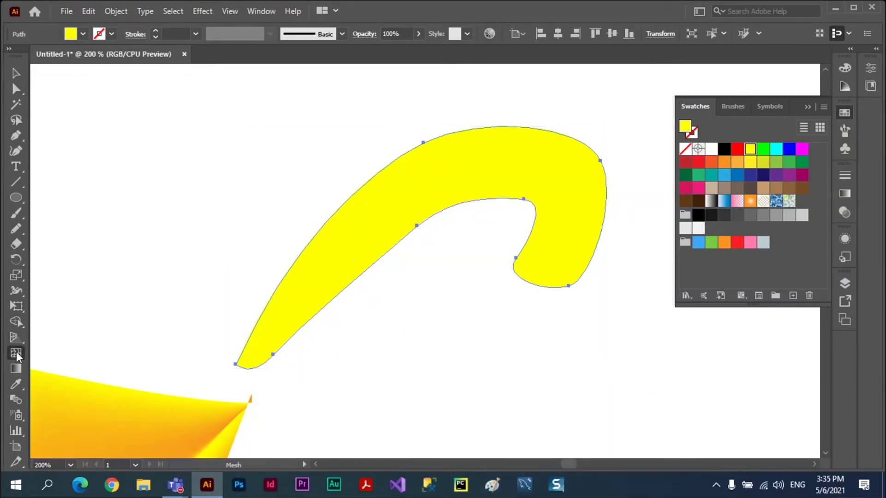
click(533, 166)
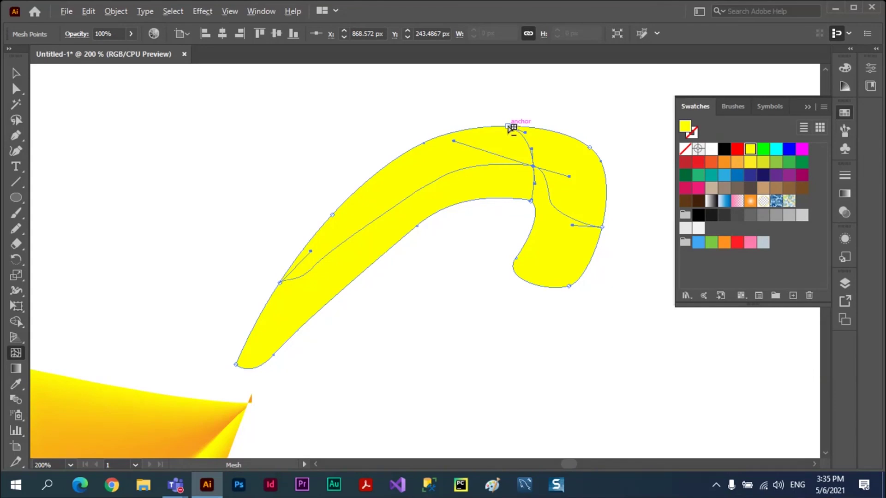
alt+click(511, 128)
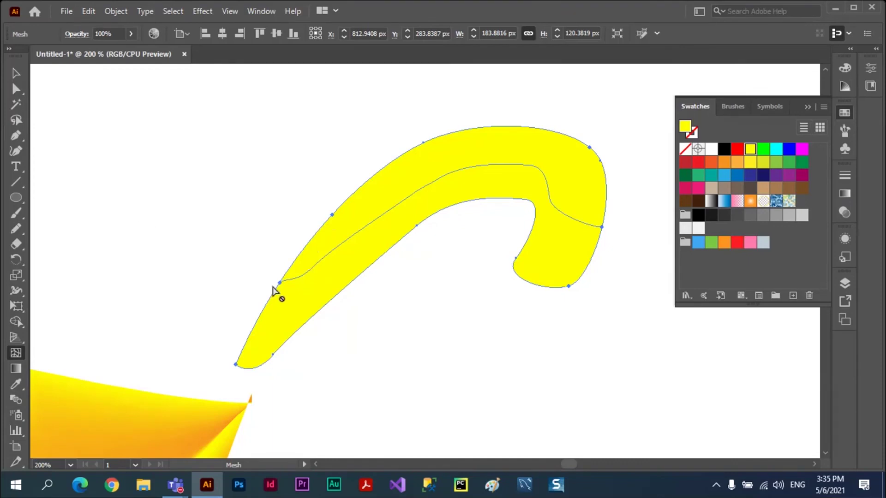
click(16, 90)
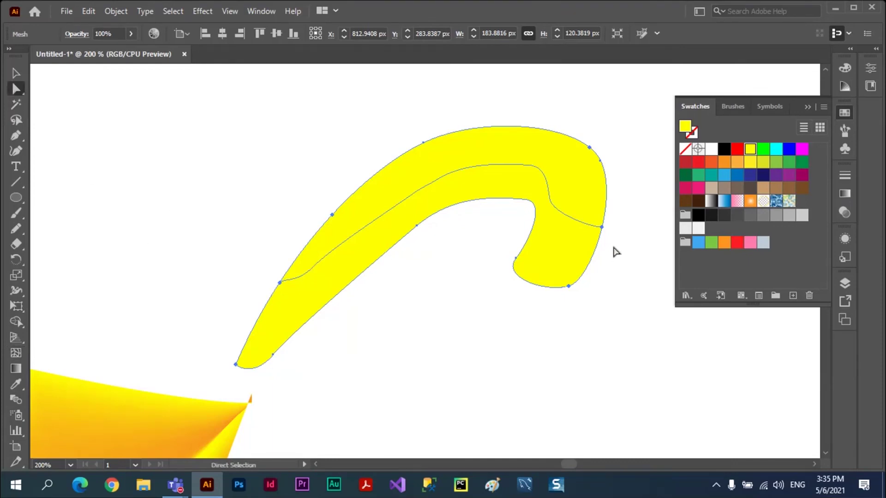
click(602, 227)
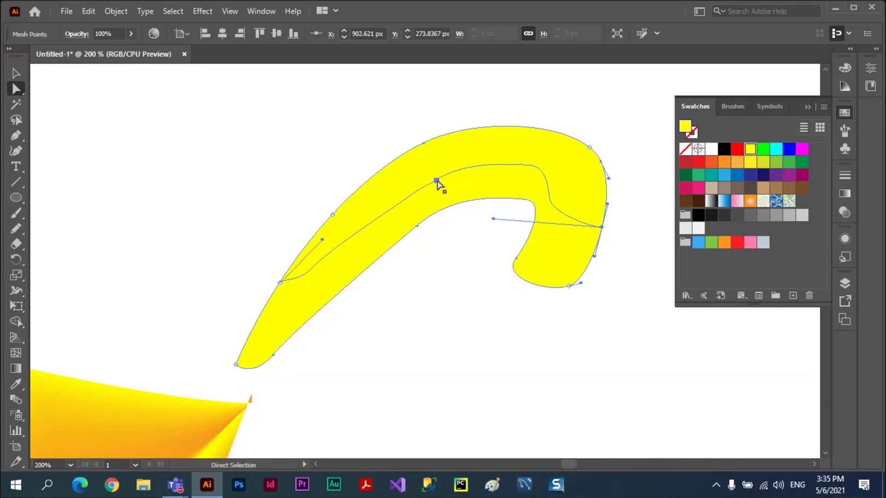
Delete the five intermediate anchors on the stem's mesh line with Delete Anchor Point
click(15, 137)
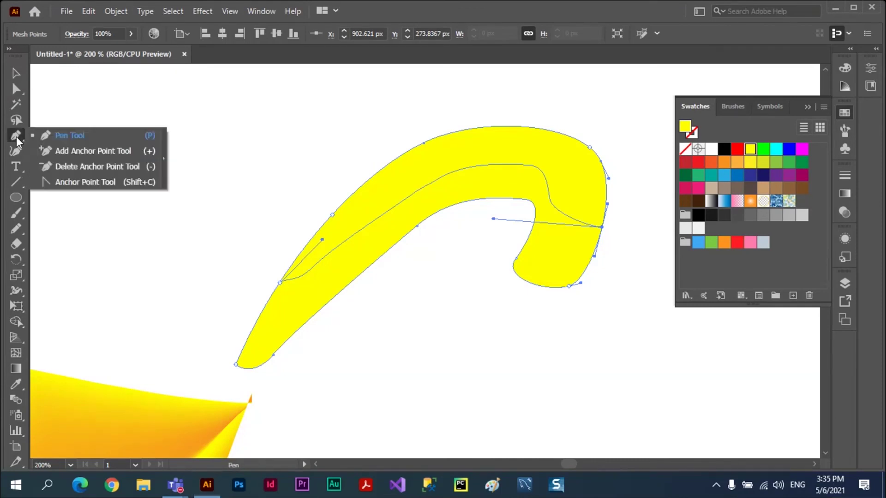
click(87, 167)
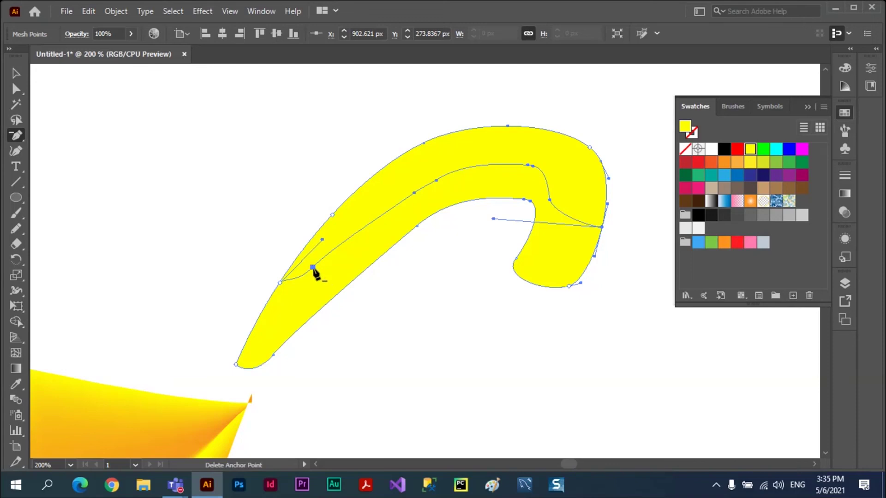
click(313, 268)
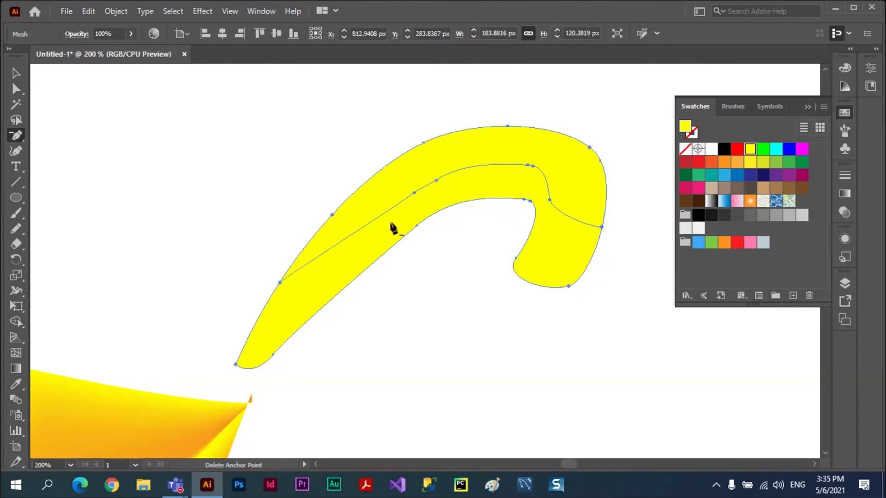
click(436, 180)
click(527, 164)
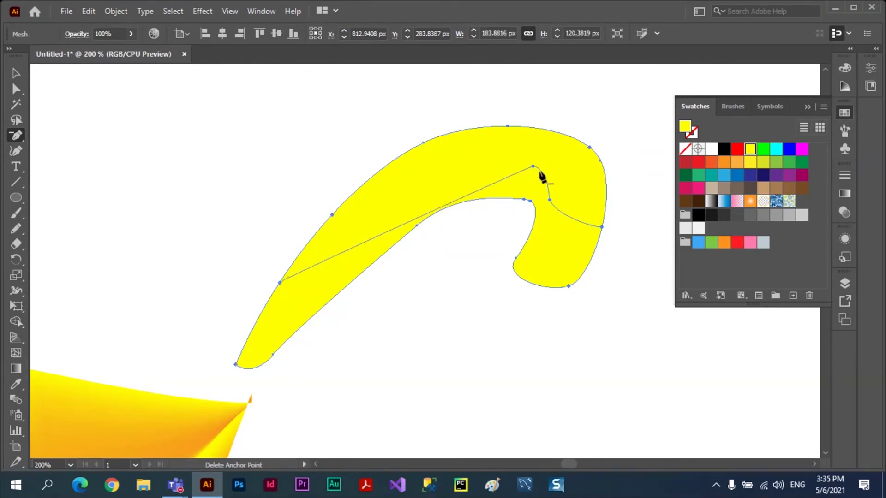
click(532, 165)
click(550, 200)
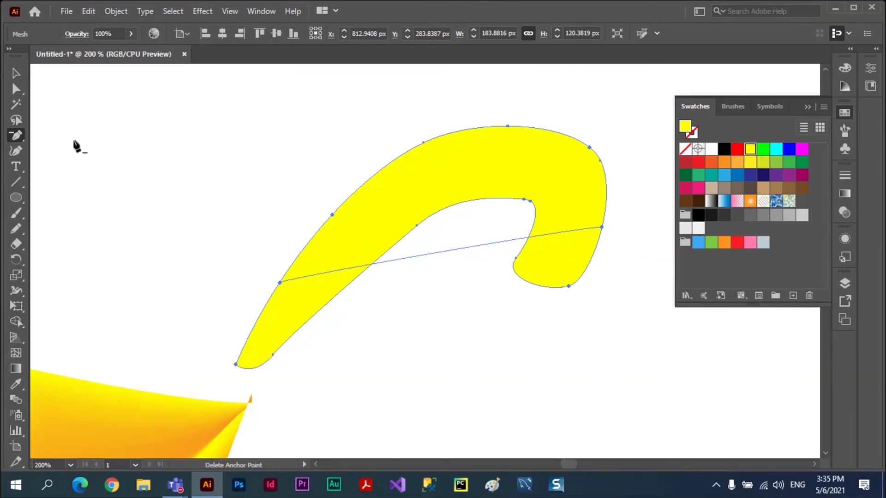
click(17, 90)
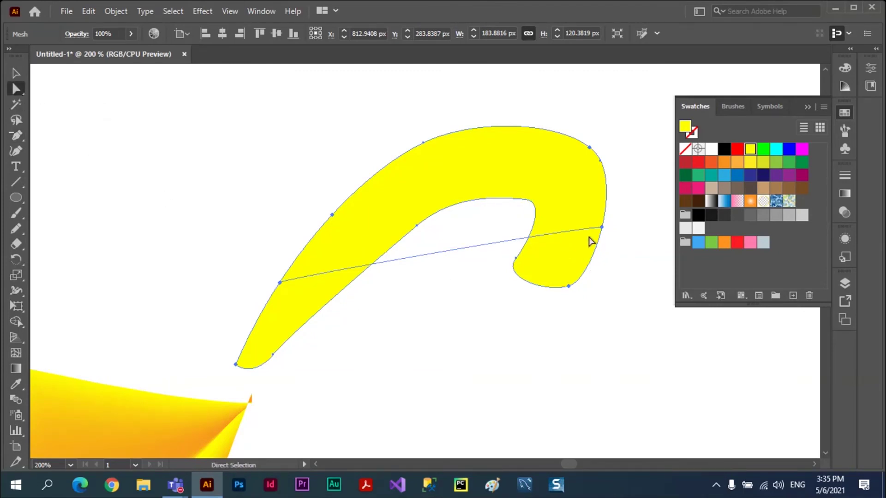
click(601, 228)
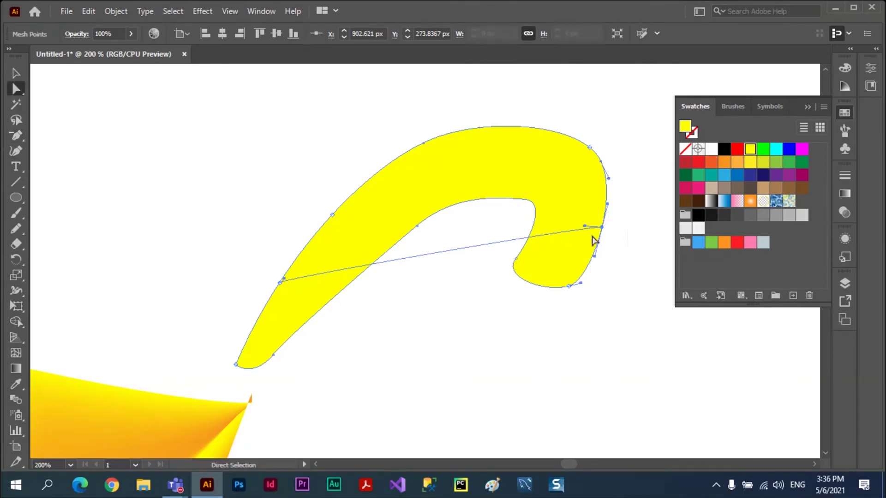
Drag the mesh line's handles so it bends along the stem's arc into the hook
drag(585, 227, 570, 112)
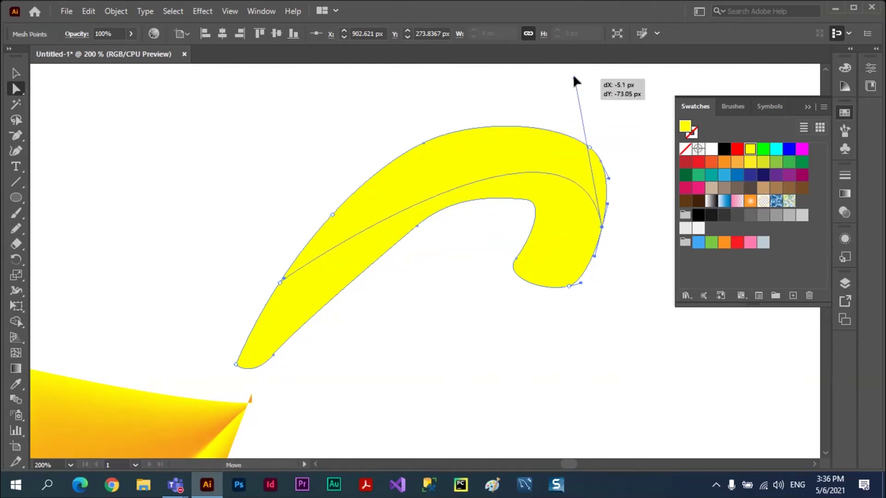
mouse_move(570, 112)
mouse_down()
mouse_move(541, 417)
mouse_move(546, 432)
mouse_up()
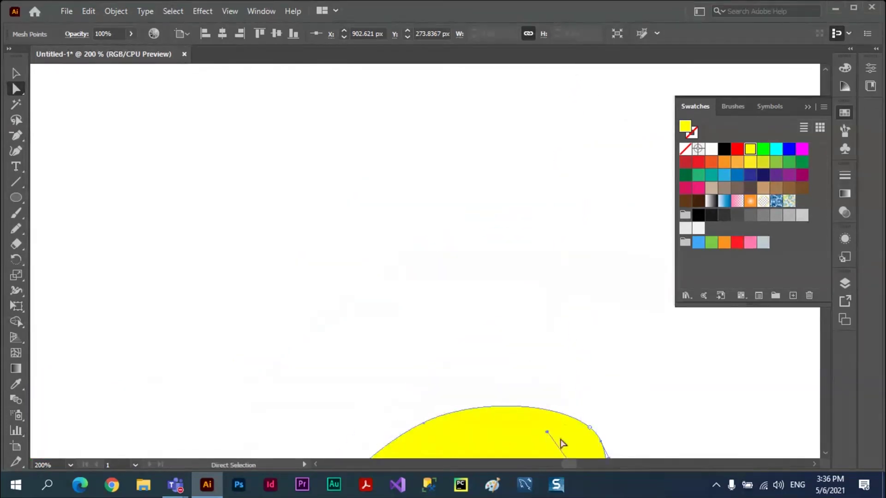
drag(522, 351, 518, 129)
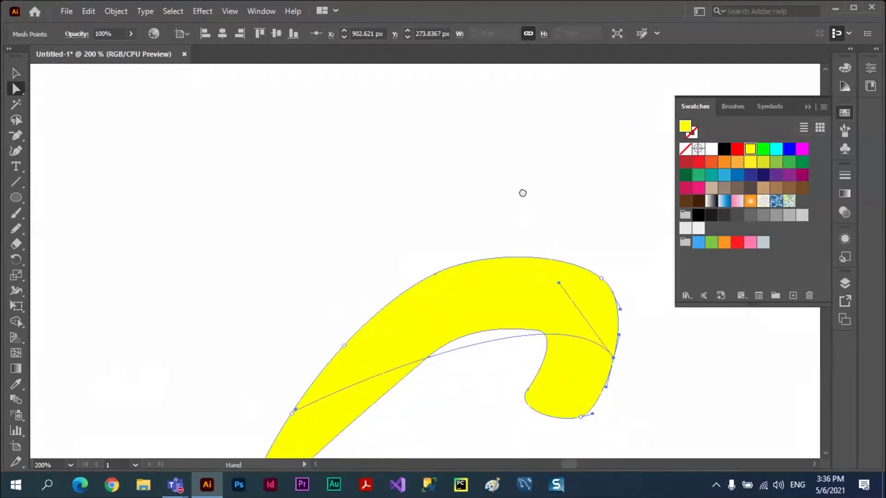
drag(543, 177, 573, 111)
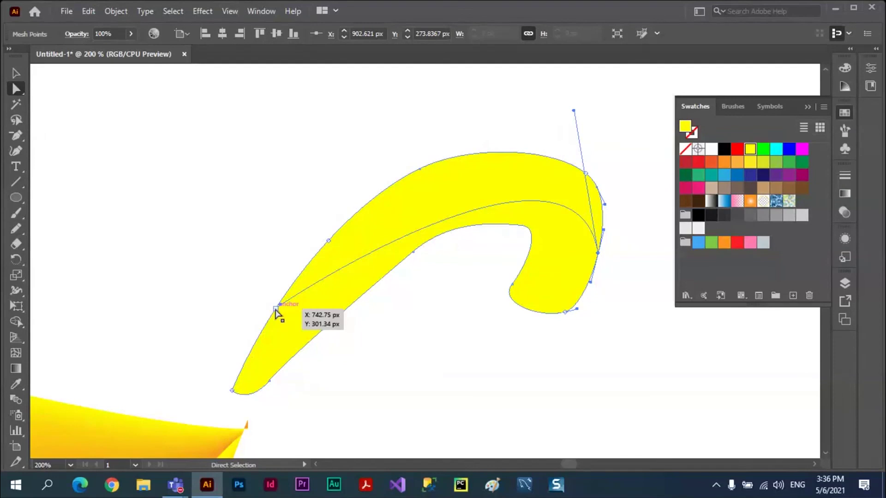
click(275, 309)
drag(317, 283, 365, 220)
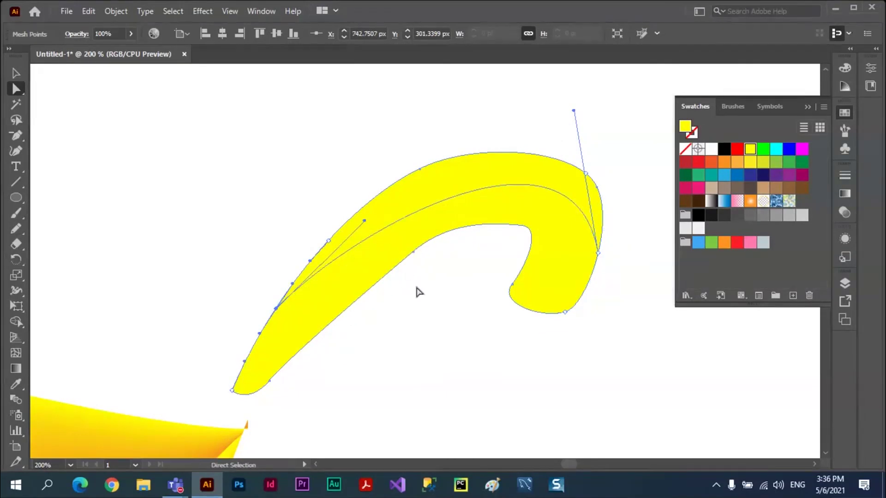
Move the stem's right-end mesh point, then undo that edit twice
click(598, 254)
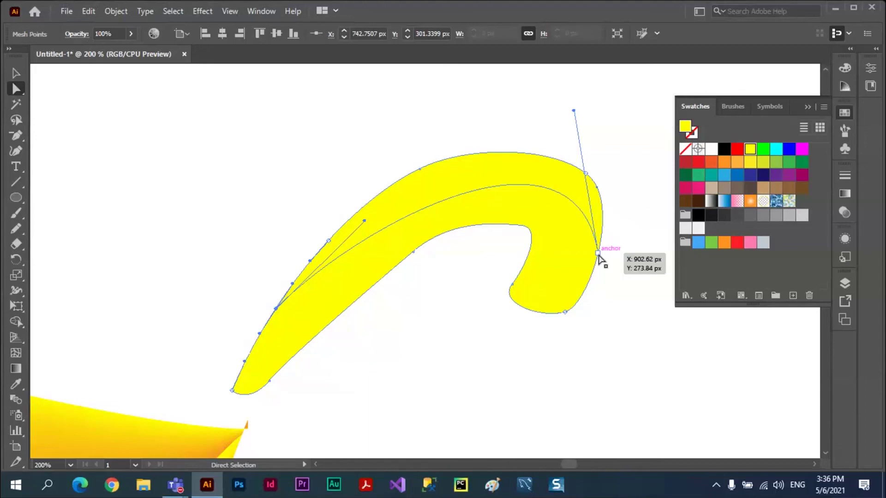
mouse_move(597, 251)
mouse_down()
mouse_move(575, 290)
mouse_move(587, 289)
mouse_move(590, 275)
mouse_move(580, 295)
mouse_move(589, 291)
mouse_move(608, 270)
mouse_up()
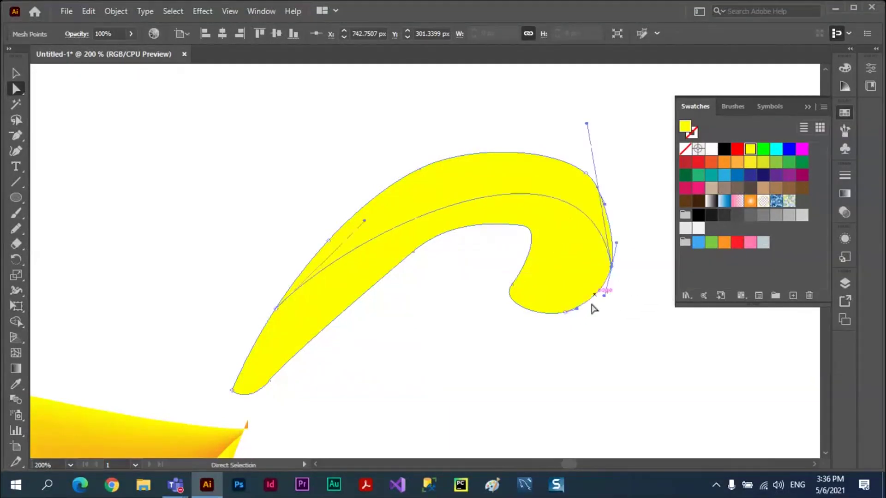
key(ctrl+z)
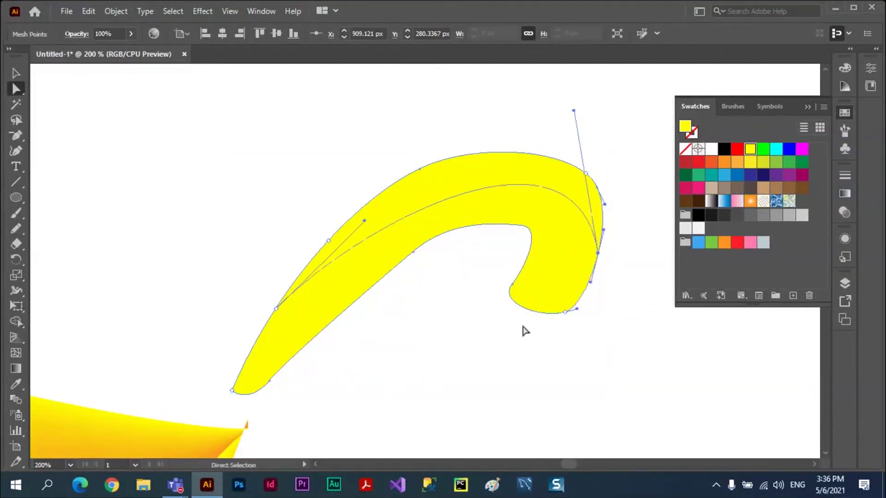
key(ctrl+z)
click(18, 355)
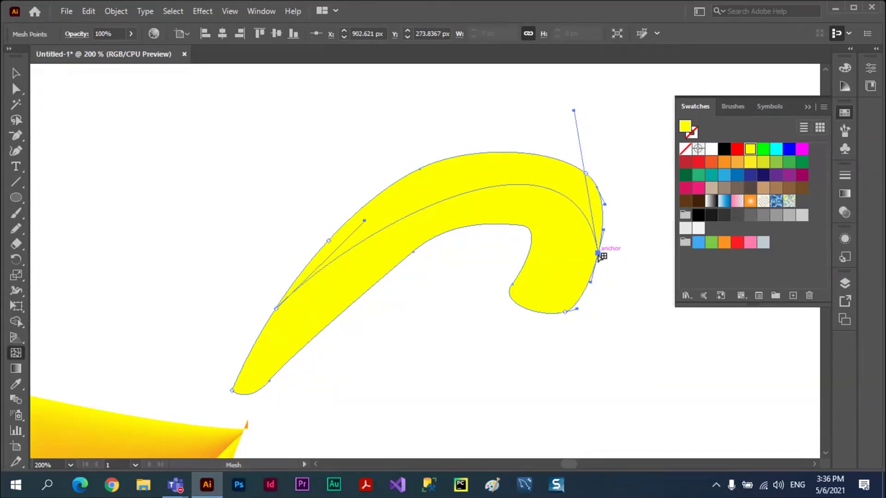
key(ctrl+shift+a)
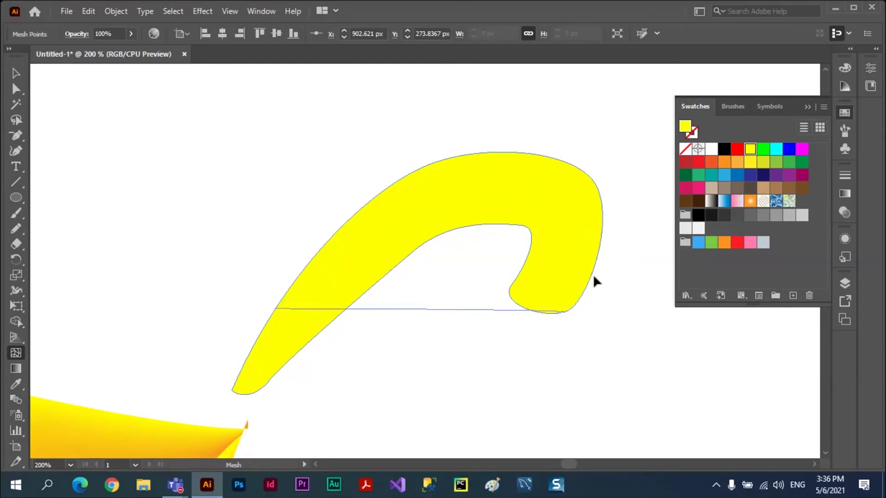
click(565, 312)
click(563, 342)
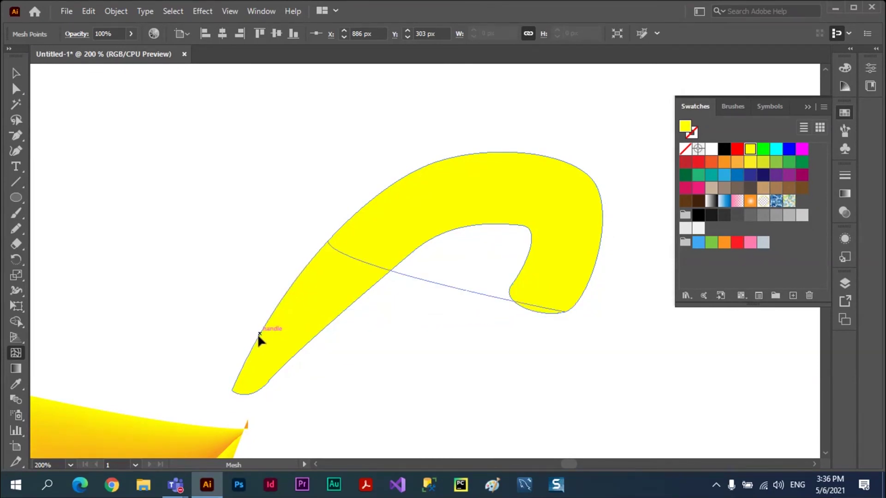
click(232, 391)
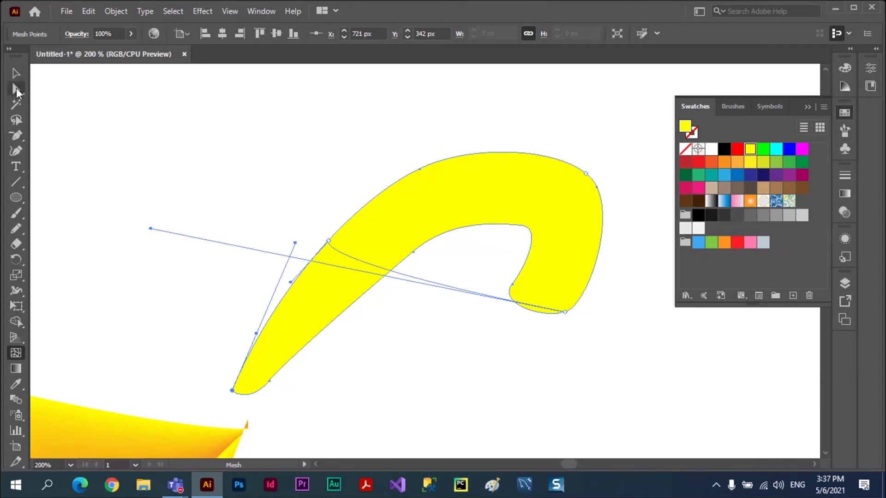
click(17, 90)
click(329, 242)
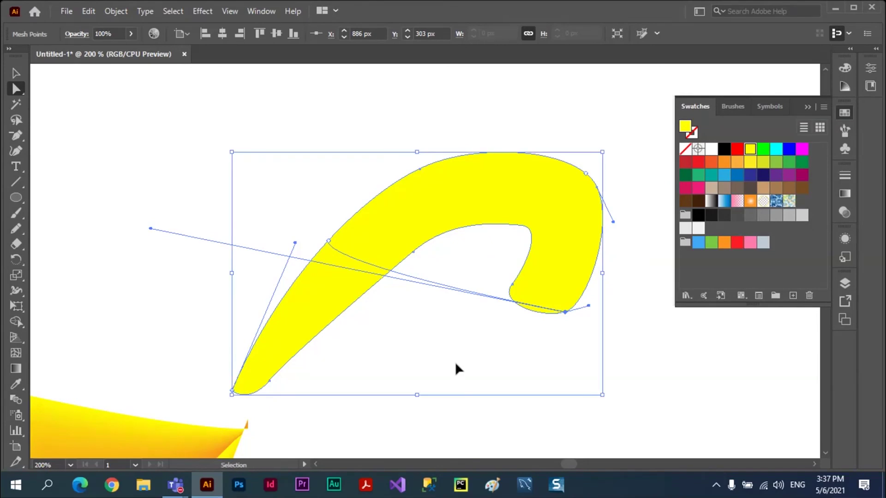
key(ctrl+z)
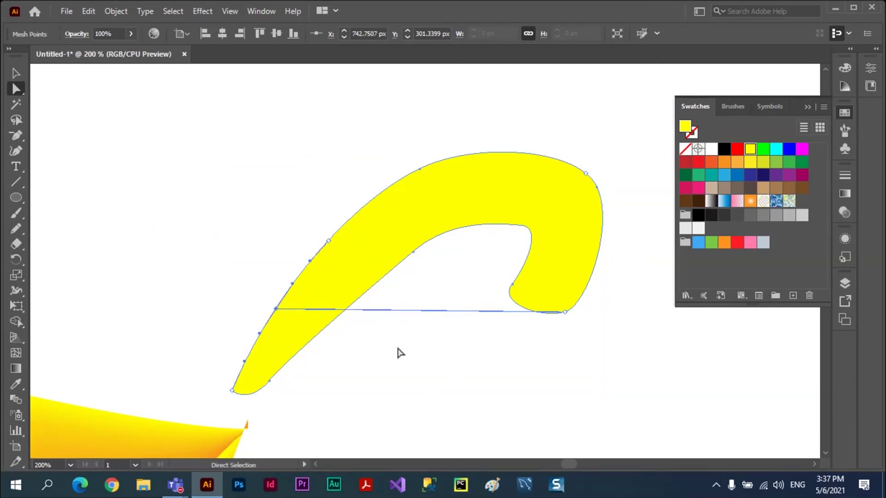
key(ctrl+z)
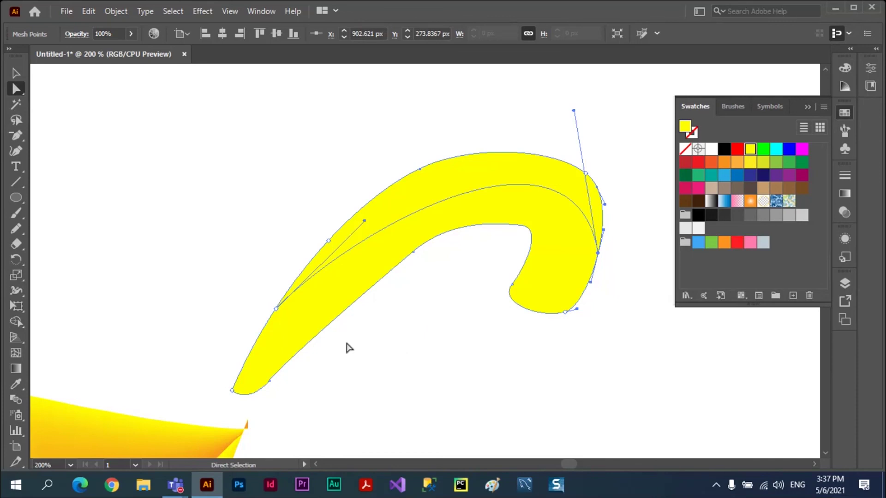
Reshape the stem's mesh lines upward and add a mesh point on its right edge
click(13, 356)
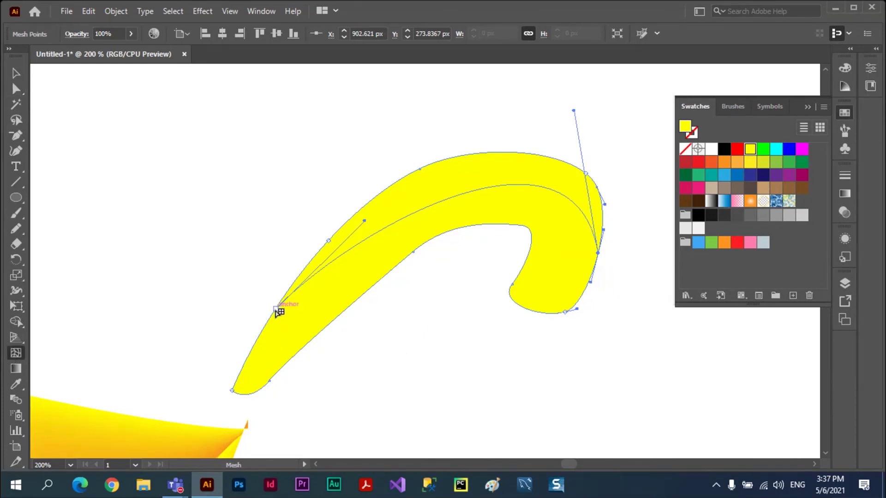
drag(279, 312, 258, 334)
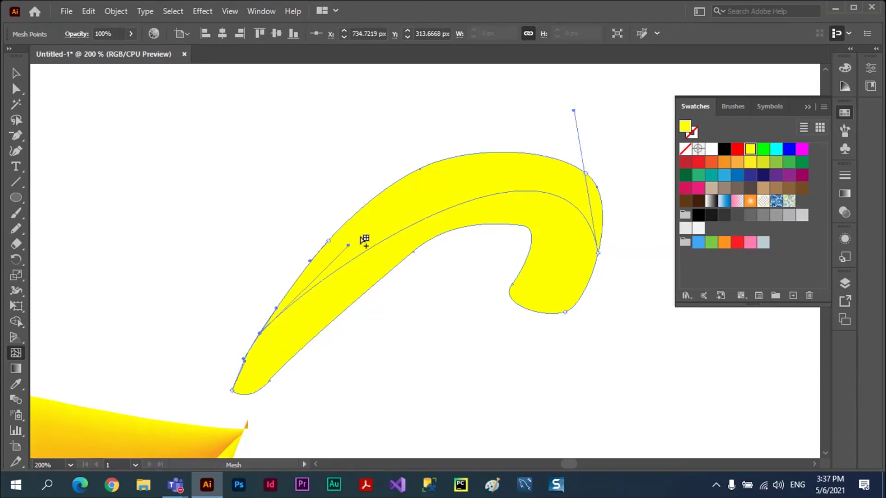
drag(348, 245, 356, 211)
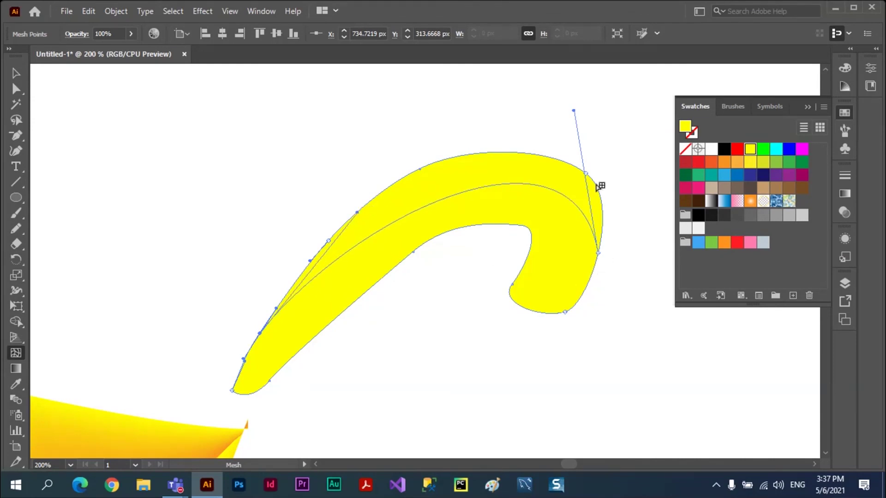
drag(574, 110, 575, 93)
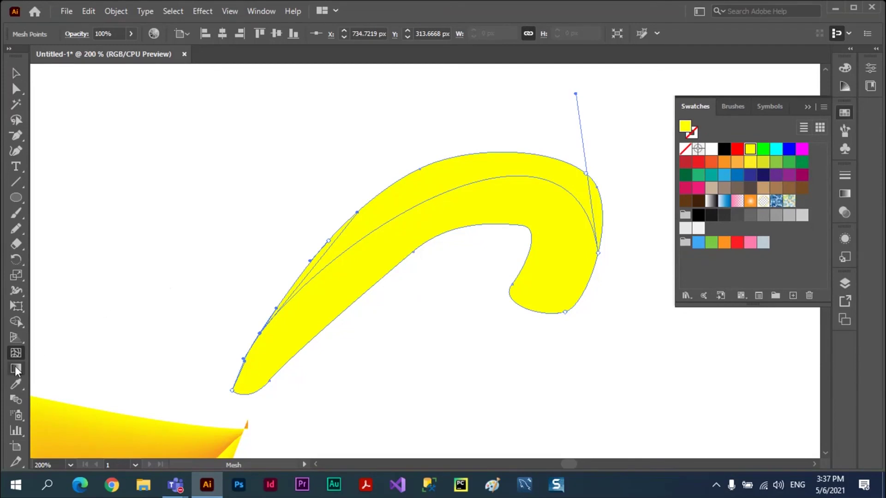
click(513, 198)
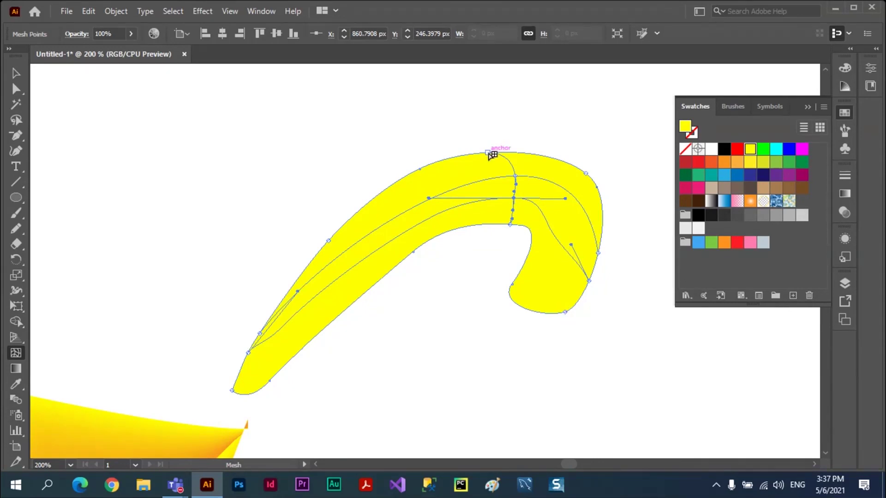
alt+click(491, 154)
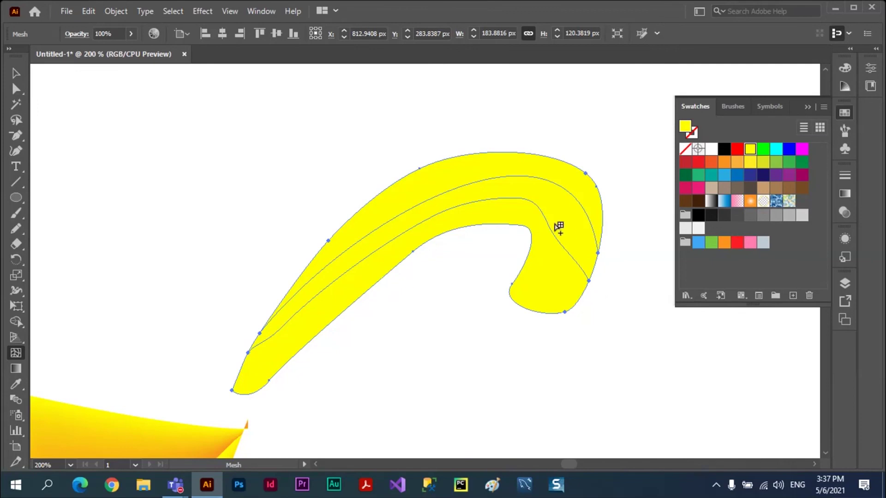
click(589, 281)
Delete the extra inner mesh points and the leftover point near the left edge
click(18, 135)
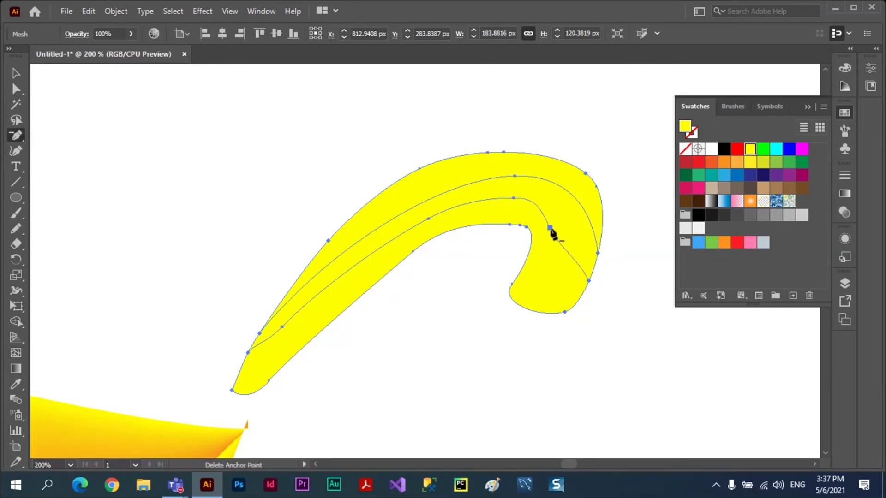
click(513, 198)
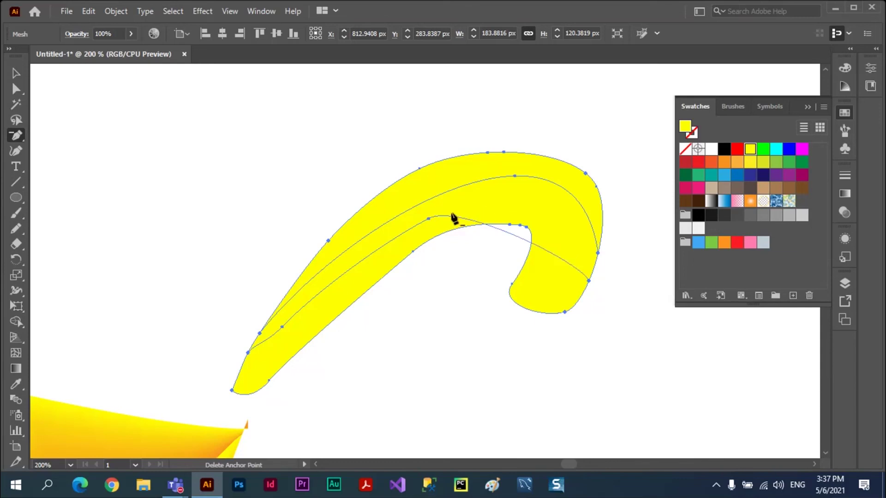
click(429, 218)
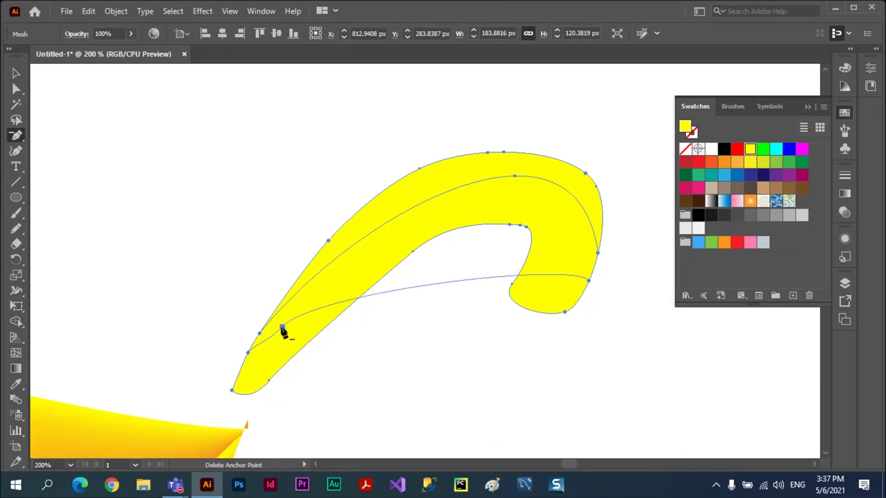
click(283, 327)
Bend the right-edge point's handle and move the lower-tip point so the mesh line bows upward
click(16, 88)
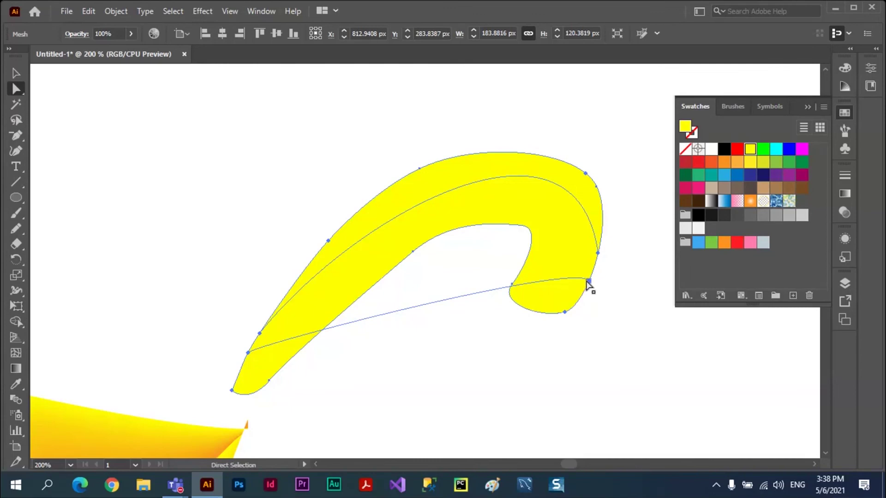
click(589, 281)
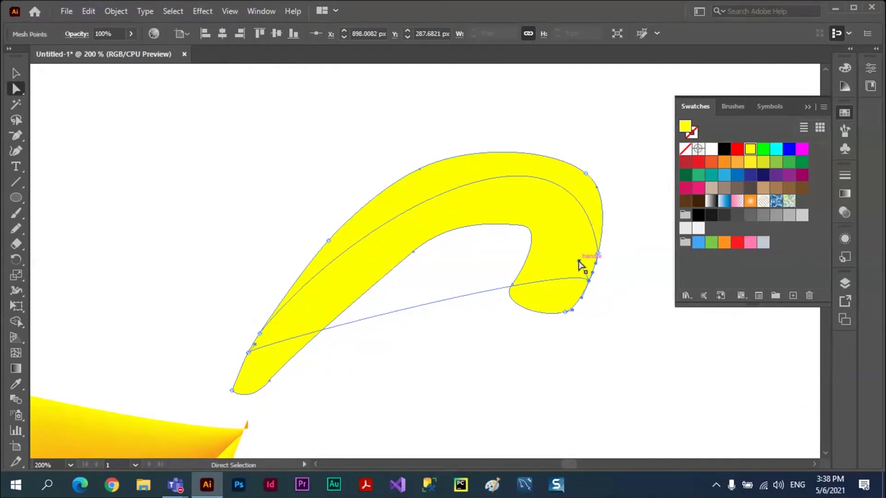
drag(580, 261, 539, 165)
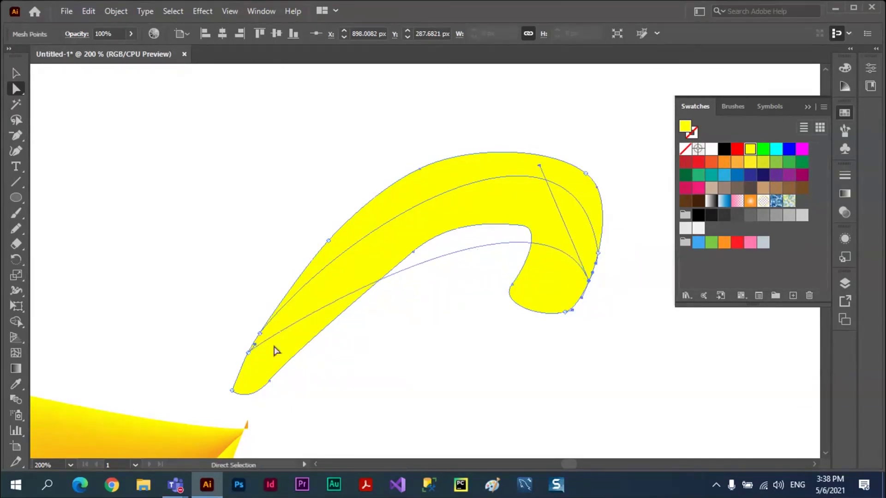
mouse_move(254, 349)
mouse_down()
mouse_move(284, 332)
mouse_move(320, 240)
mouse_move(401, 212)
mouse_move(461, 176)
mouse_up()
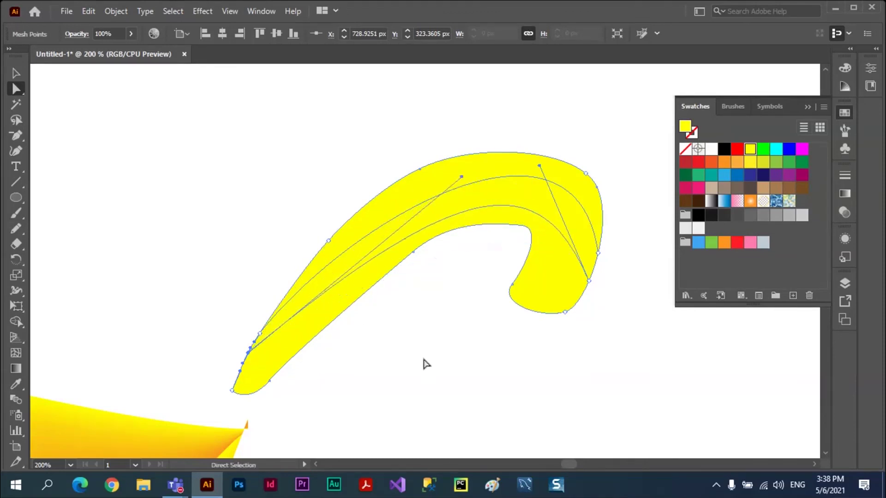
Color the stem's right-edge and lower-left mesh points dark green, then deselect the stem
click(598, 254)
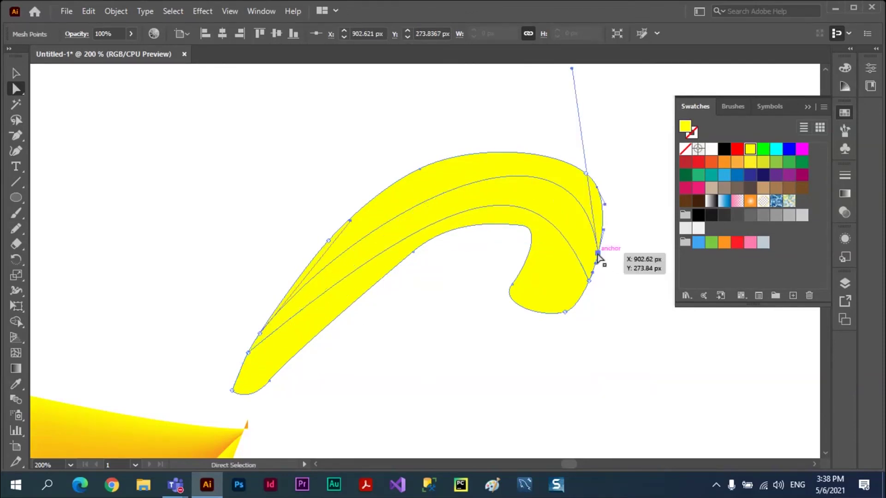
click(686, 177)
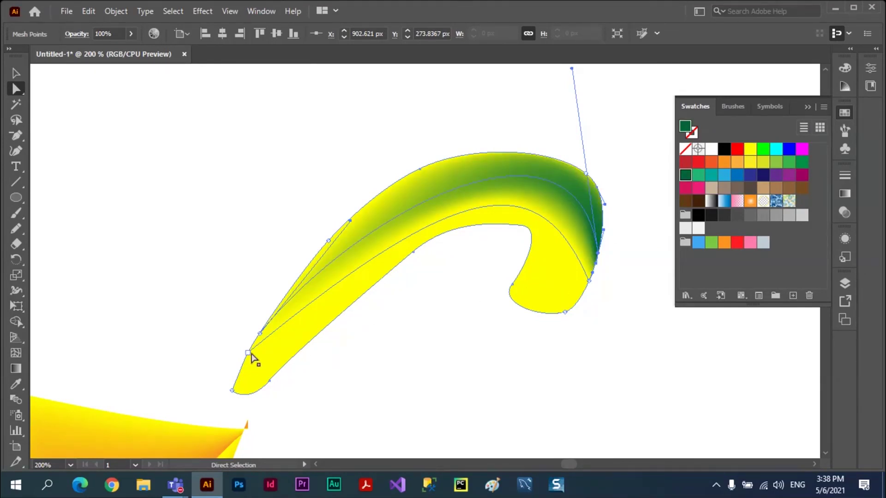
click(249, 353)
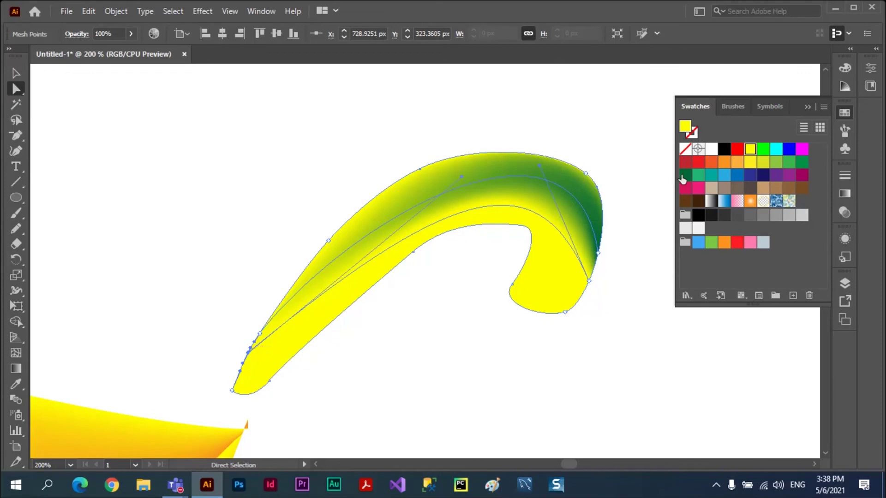
click(684, 176)
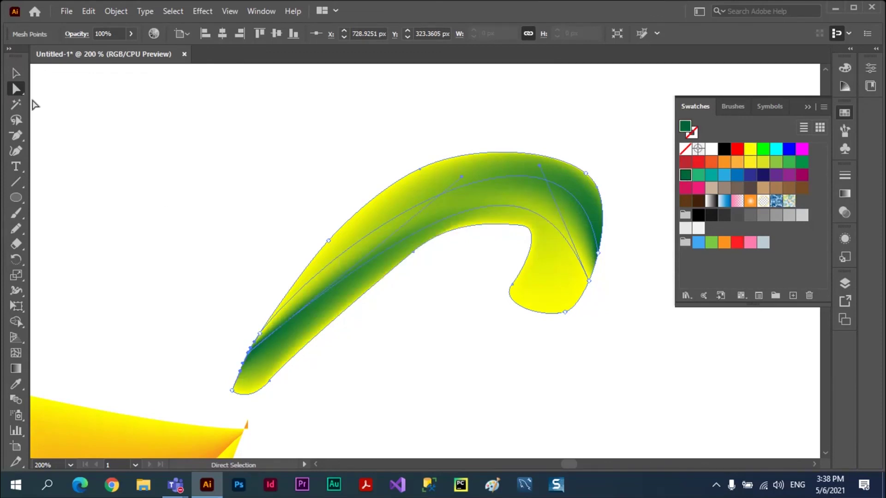
click(16, 73)
click(176, 140)
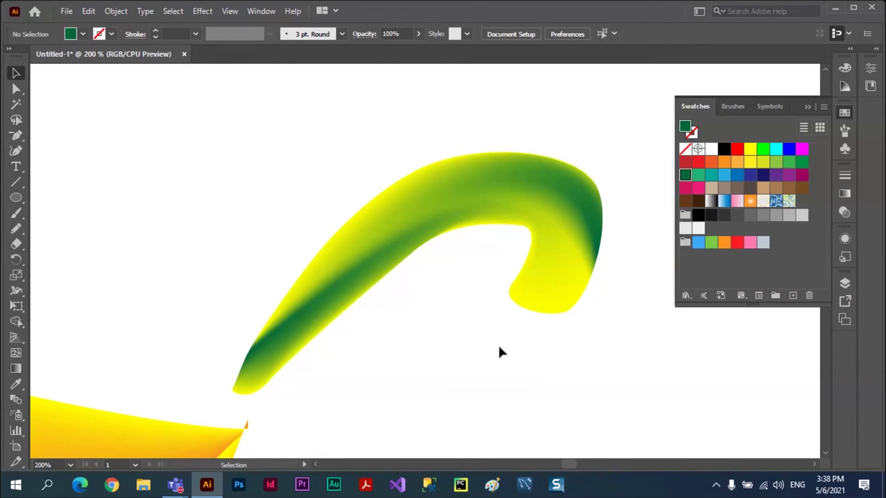
Zoom out with Ctrl+0 and Ctrl+- until the full page shows the finished banana
key(ctrl+0)
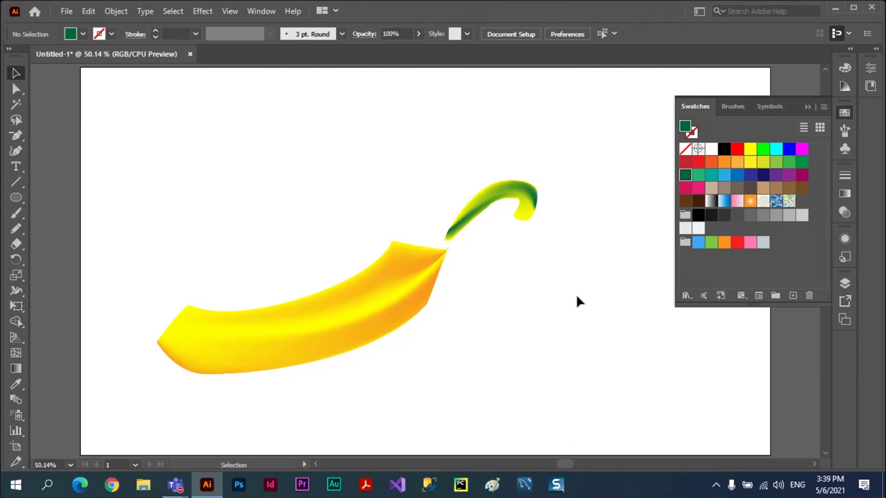
key(a)
key(ctrl)
key(ctrl)
key(ctrl+minus)
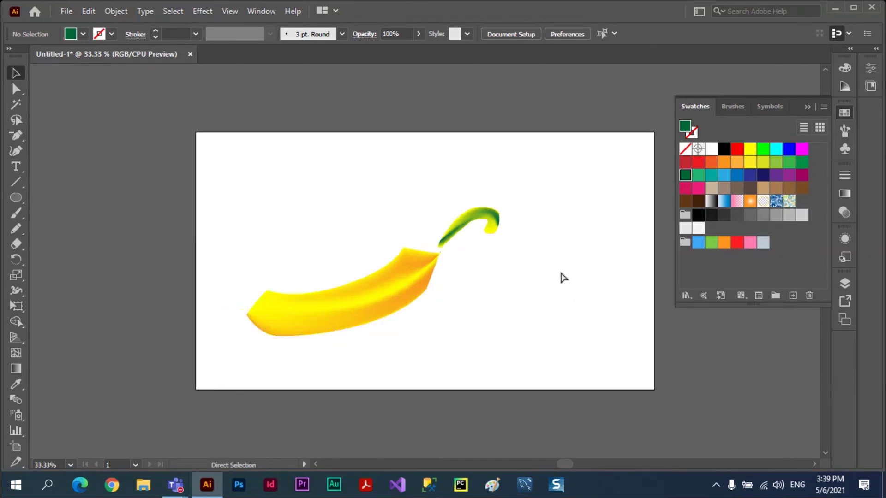
Delete the banana artwork and draw a green rectangle covering the entire artboard
click(415, 272)
key(Delete)
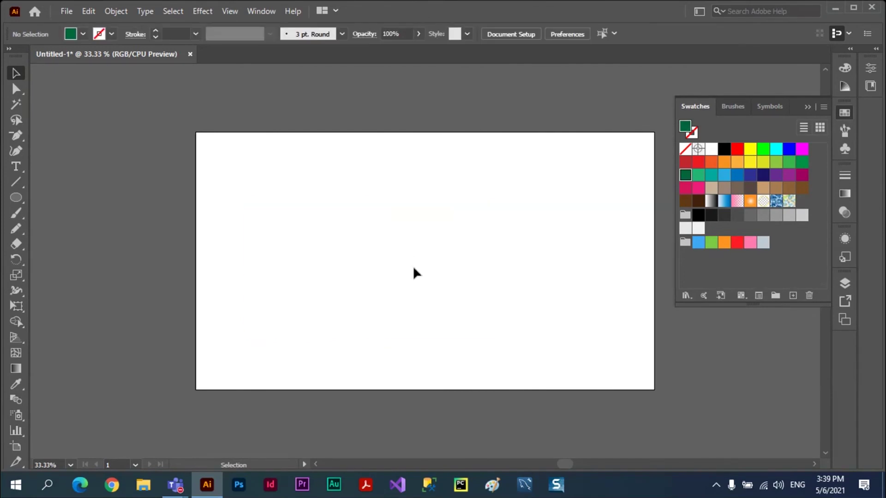
drag(13, 203, 51, 198)
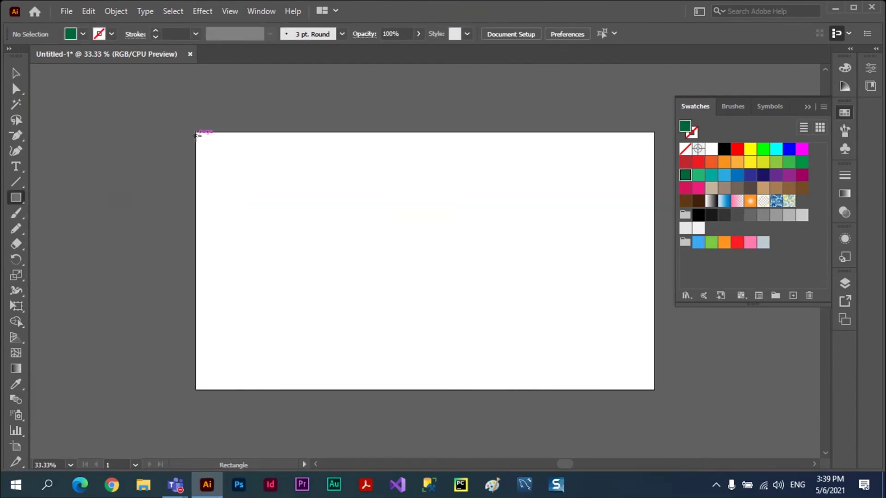
mouse_move(196, 133)
mouse_down()
mouse_move(422, 355)
mouse_move(654, 390)
mouse_up()
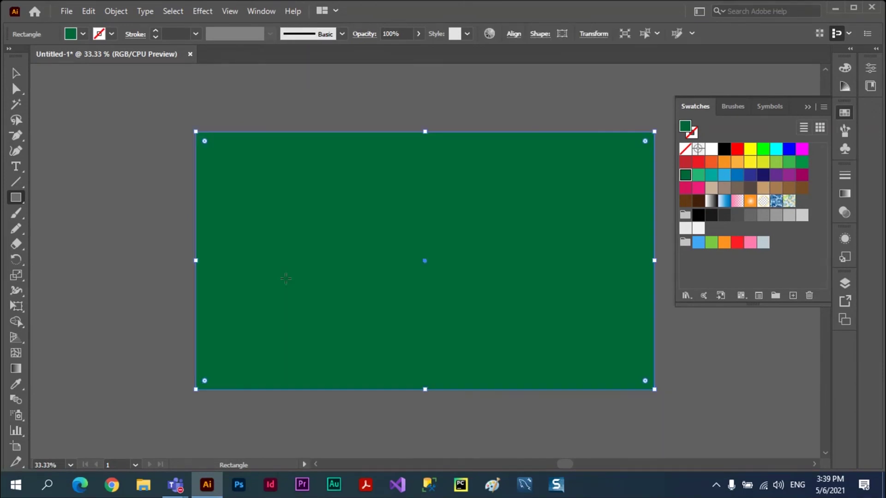
Convert the rectangle into a four-row, five-column gradient mesh and fill it pink
click(119, 14)
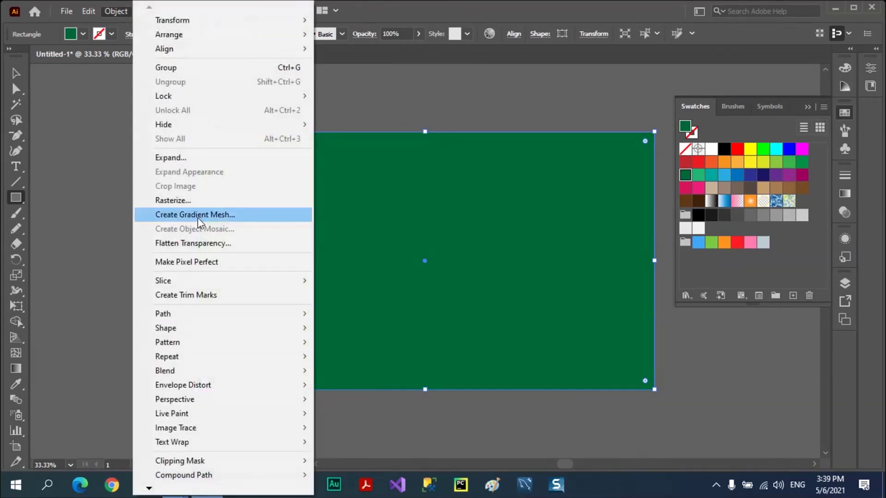
click(198, 214)
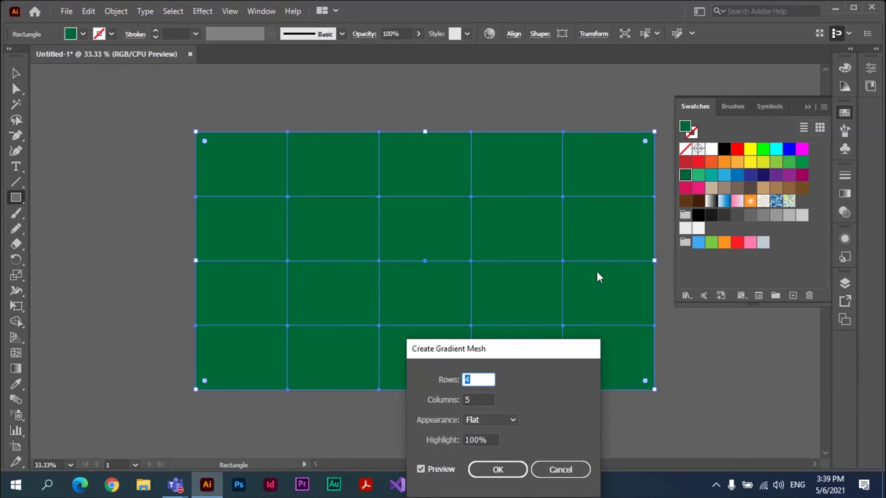
key(Return)
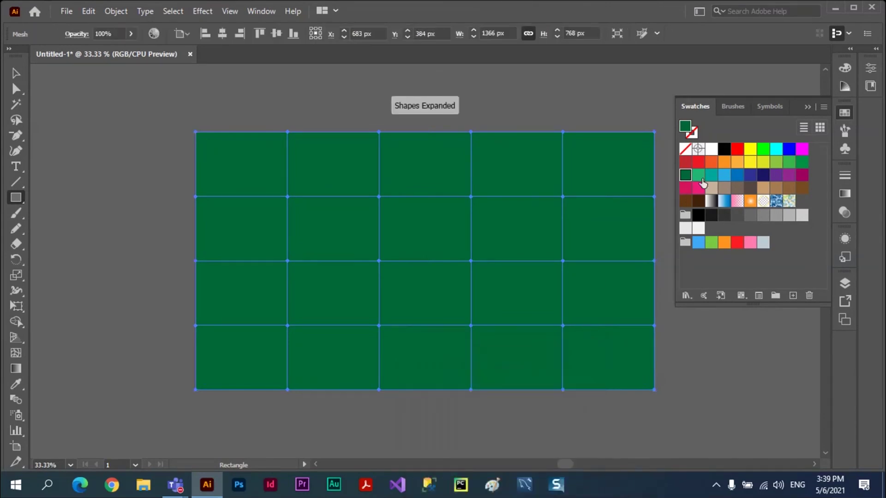
click(698, 188)
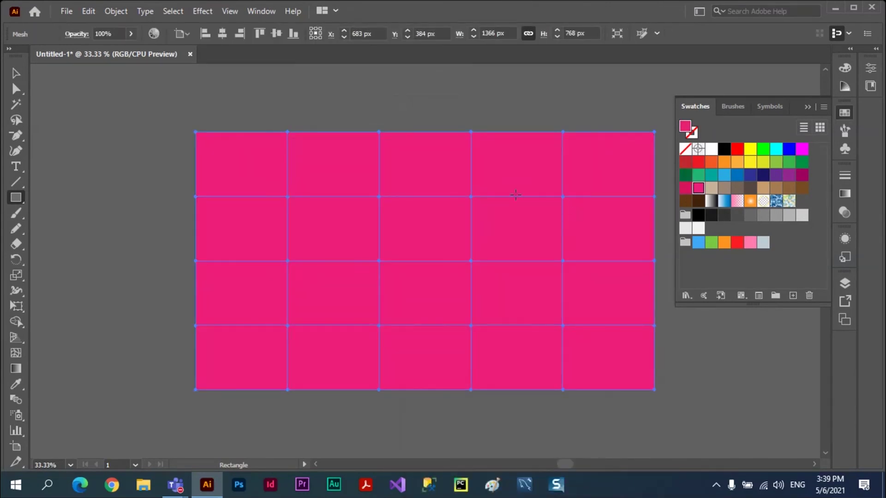
Color the top-left and bottom-right corner mesh points yellow
click(16, 88)
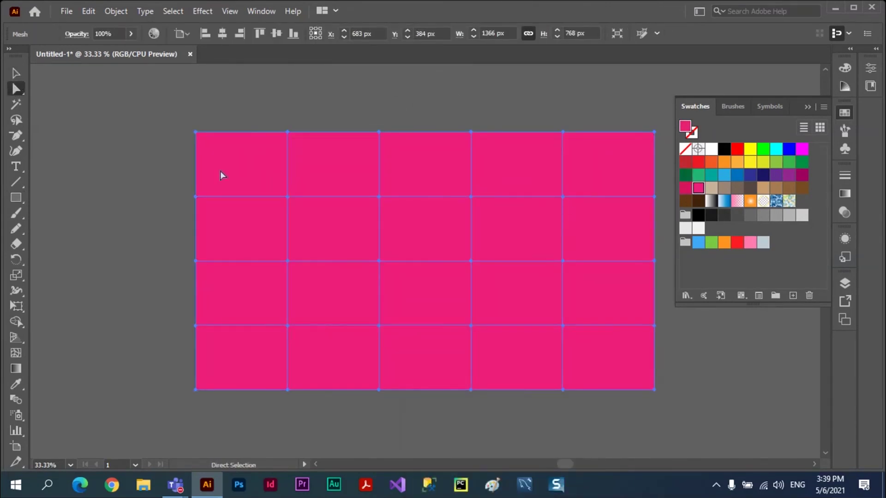
click(195, 132)
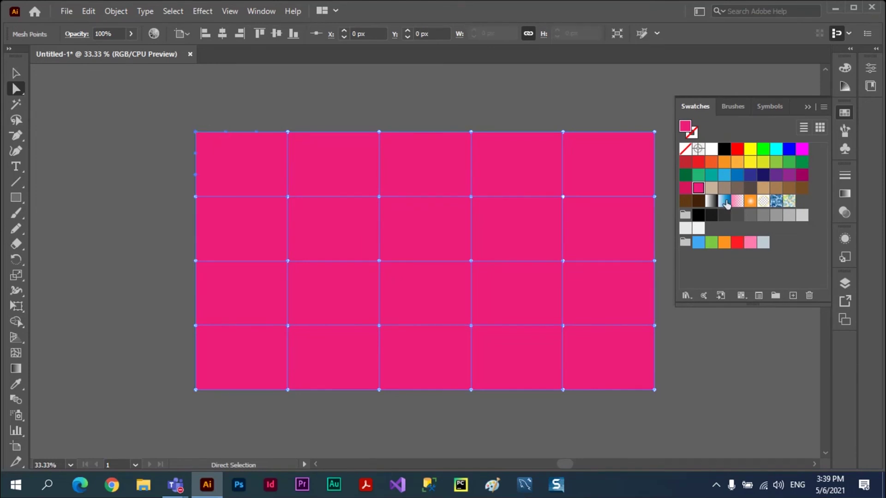
click(751, 149)
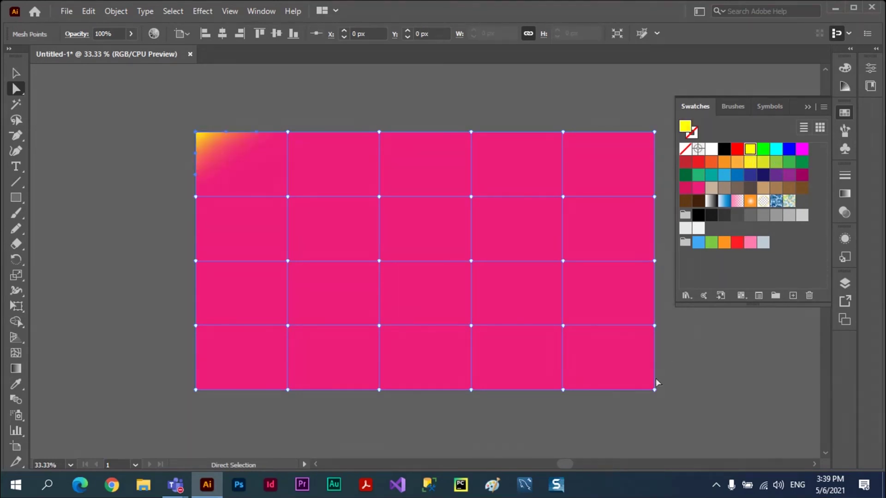
click(653, 390)
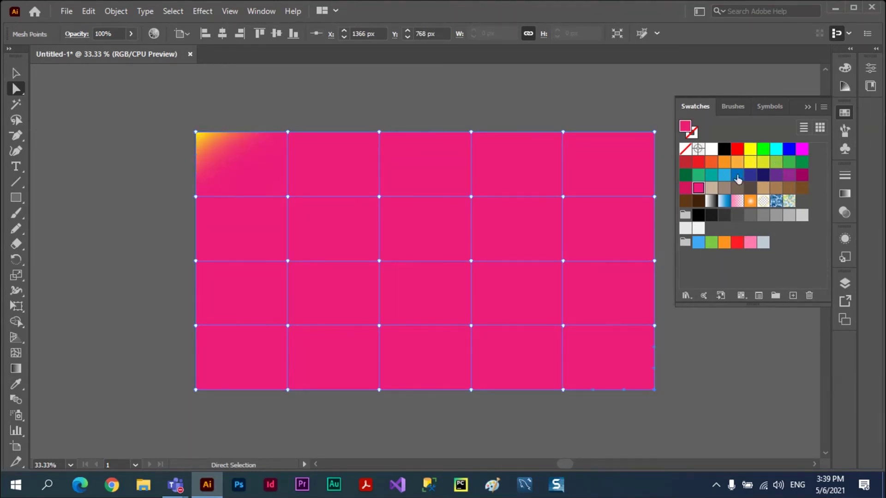
click(749, 150)
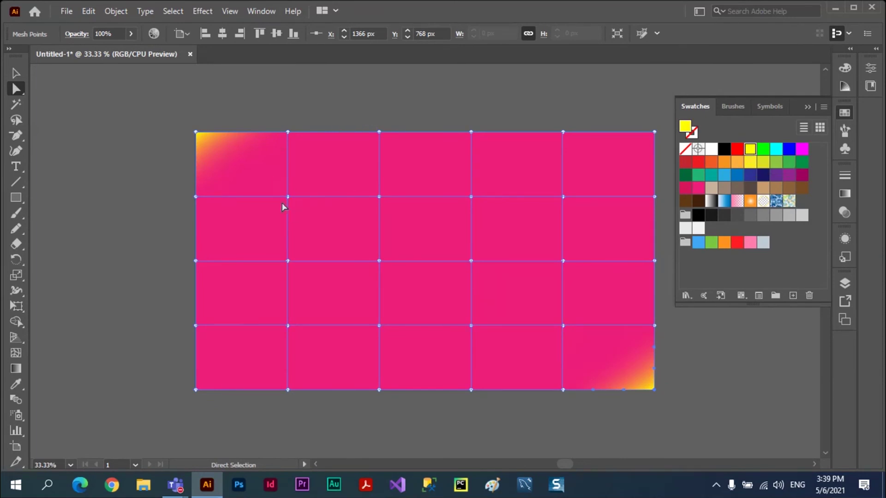
Remove two interior mesh points and their grid lines
click(17, 353)
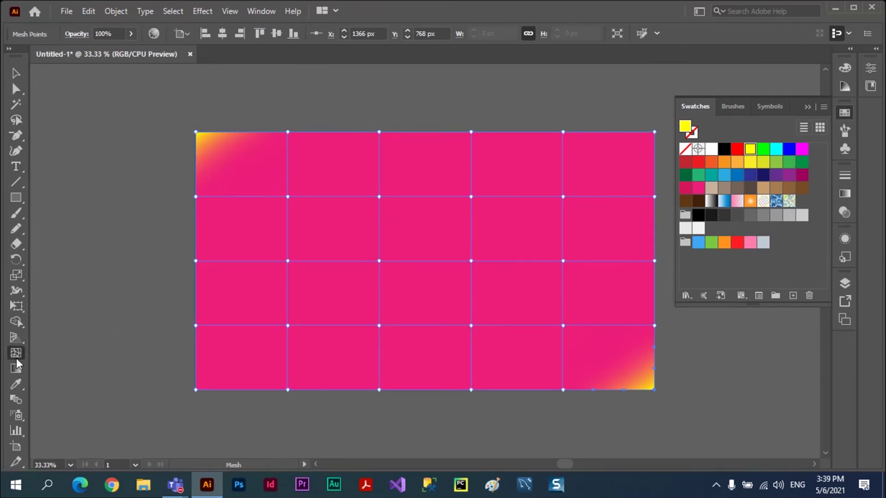
alt+click(288, 197)
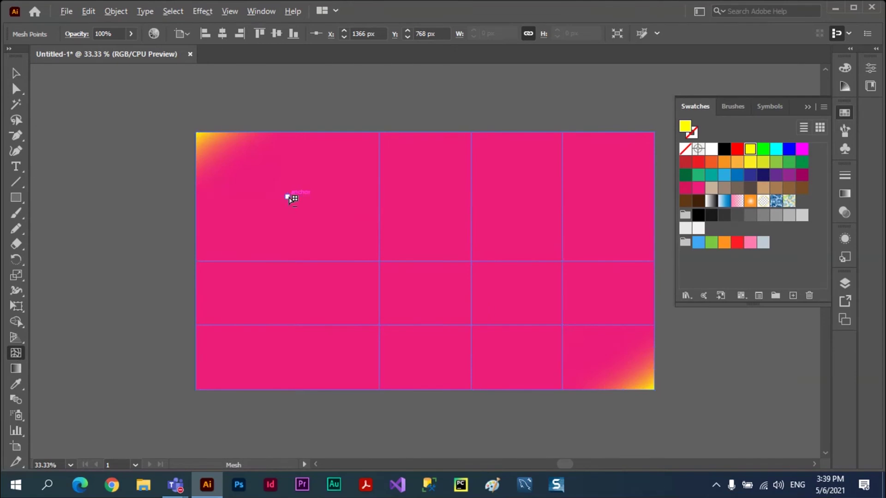
alt+click(563, 326)
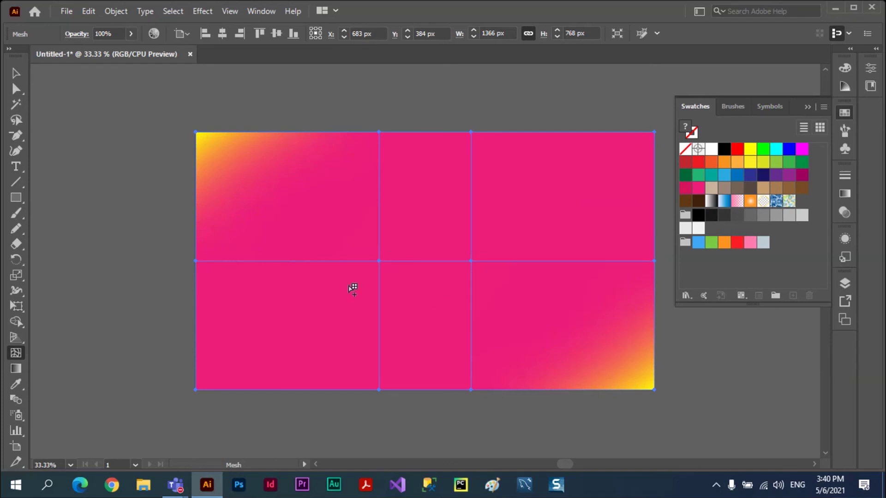
click(16, 74)
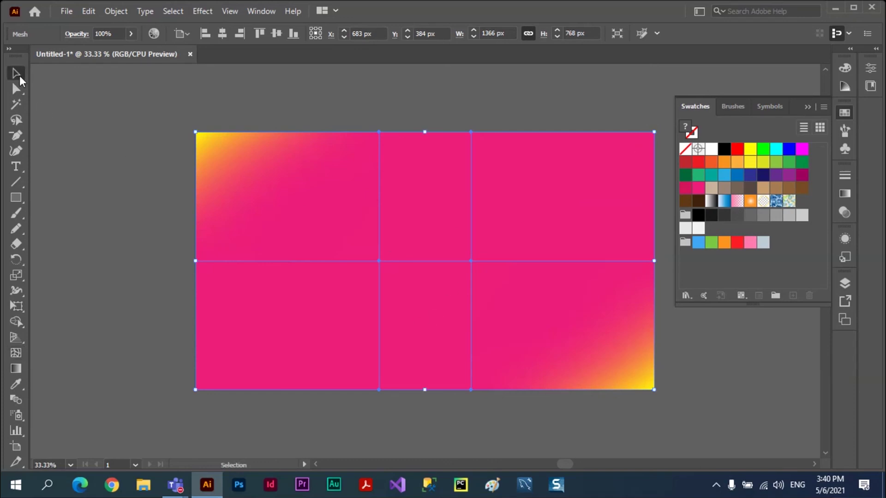
Select and delete the pink-and-yellow mesh rectangle, leaving the artboard blank
click(120, 141)
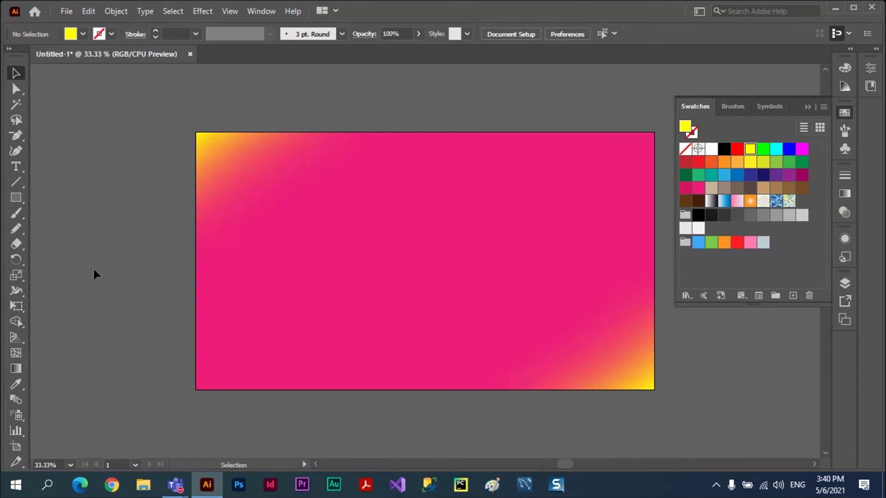
key(u)
click(470, 261)
key(Delete)
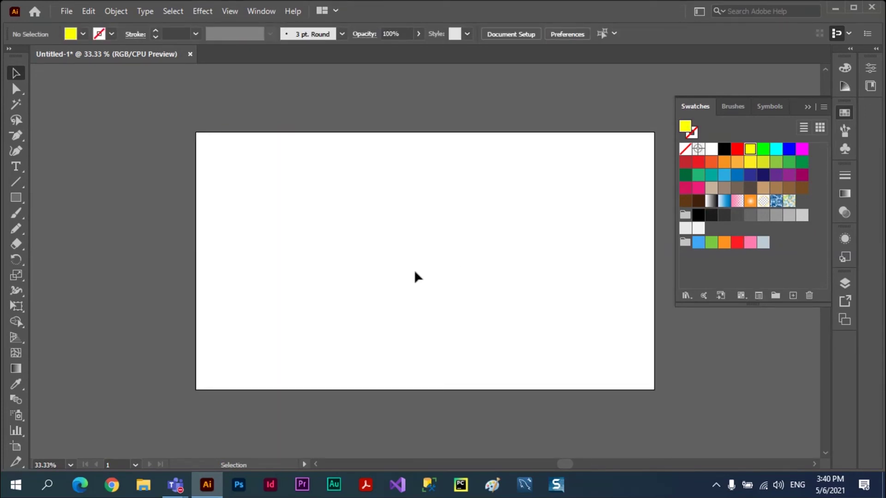
click(16, 197)
Draw a rectangle in the artboard's middle and give it a linear gradient fill
mouse_move(272, 189)
mouse_down()
mouse_move(550, 317)
mouse_move(551, 326)
mouse_up()
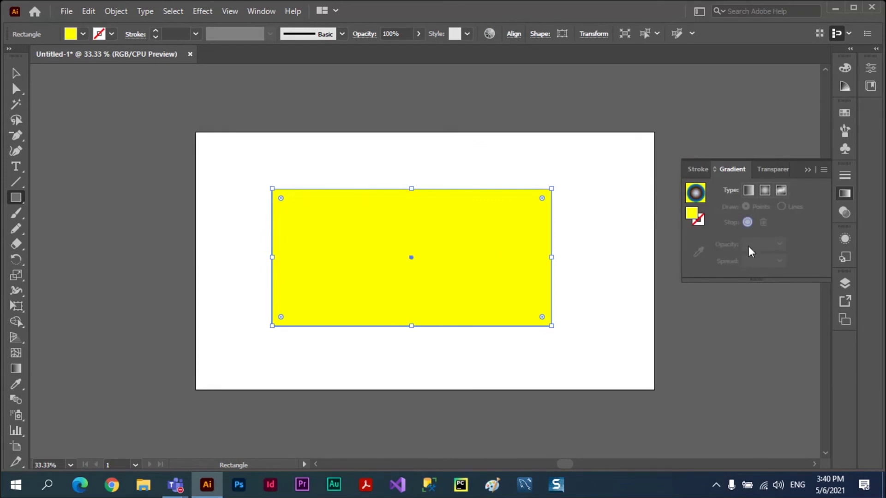
click(750, 193)
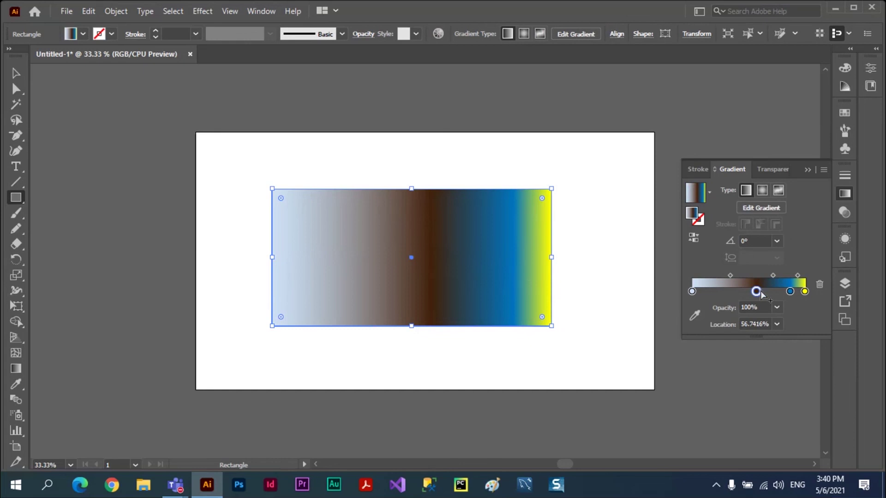
Apply the blue Sky gradient preset and nudge the rectangle slightly lower
click(710, 196)
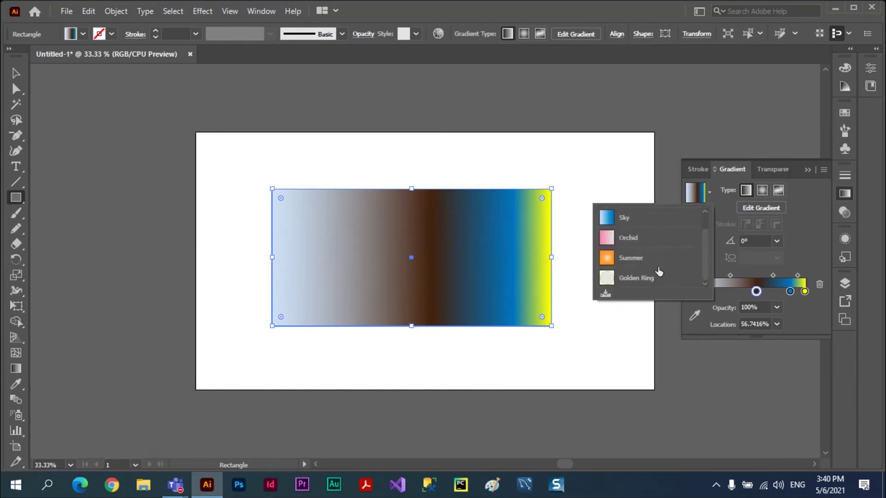
click(611, 226)
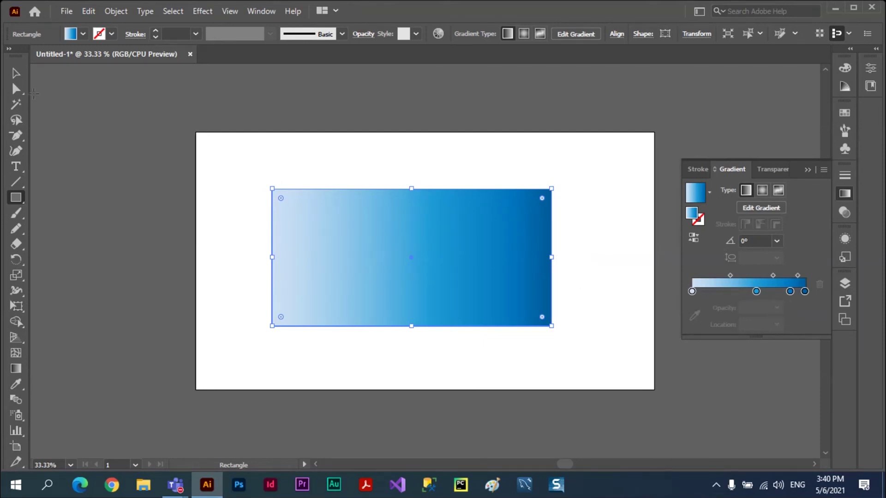
click(16, 75)
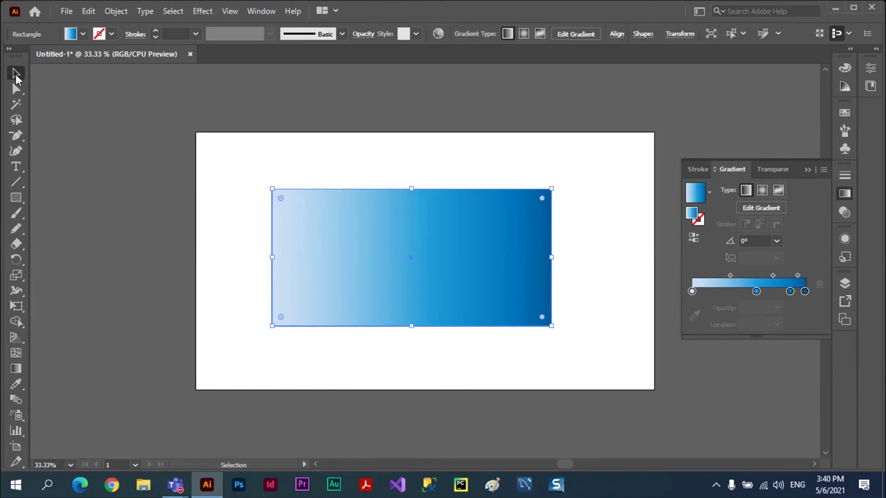
click(189, 170)
drag(386, 232, 383, 239)
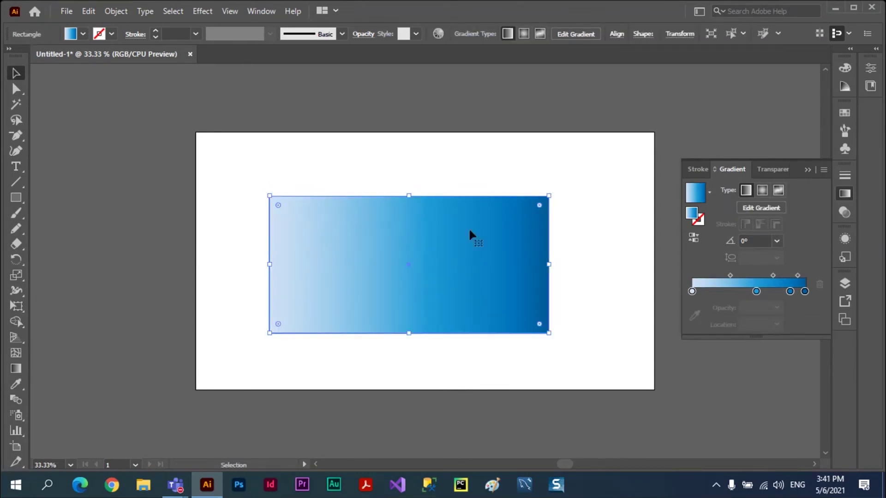
Open Object > Expand for the gradient rectangle, set to expand its fill into 255 objects
click(117, 11)
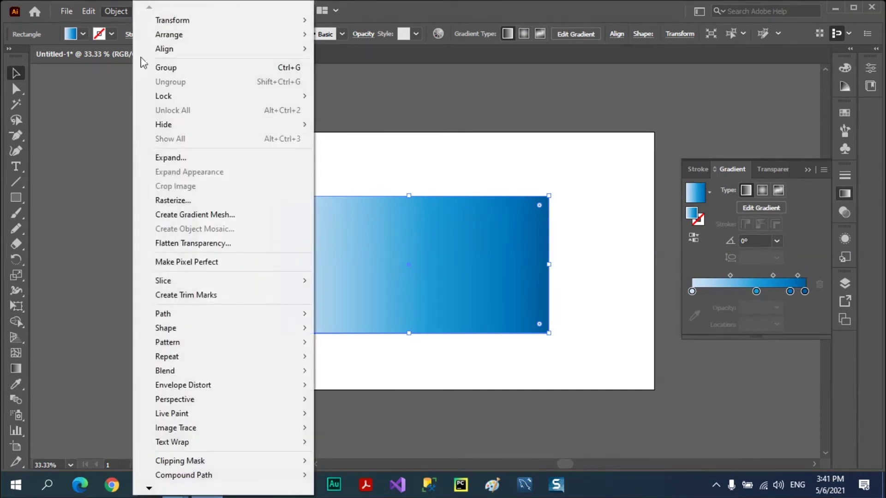
click(170, 158)
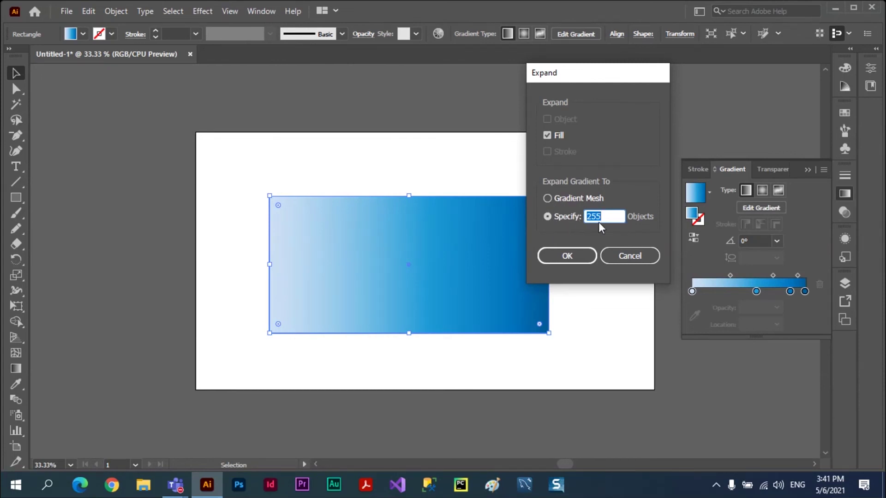
Expand the blue gradient into 255 stripes and shift the result up and right
click(567, 257)
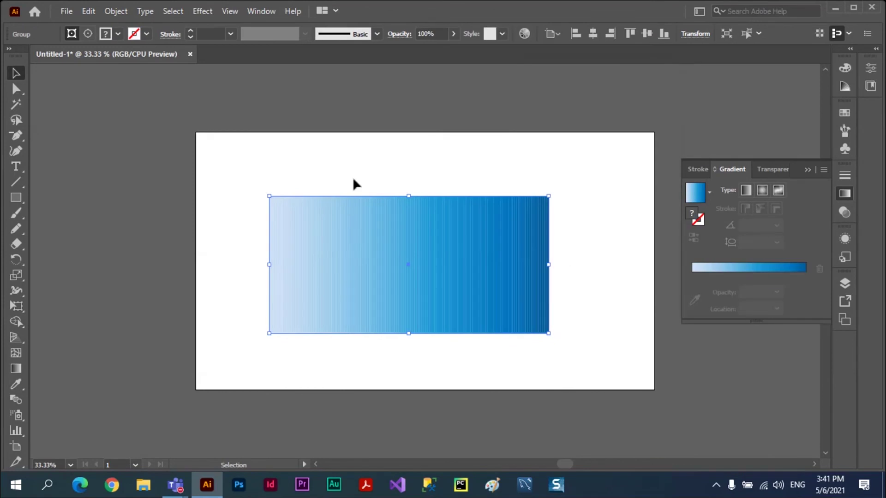
click(326, 174)
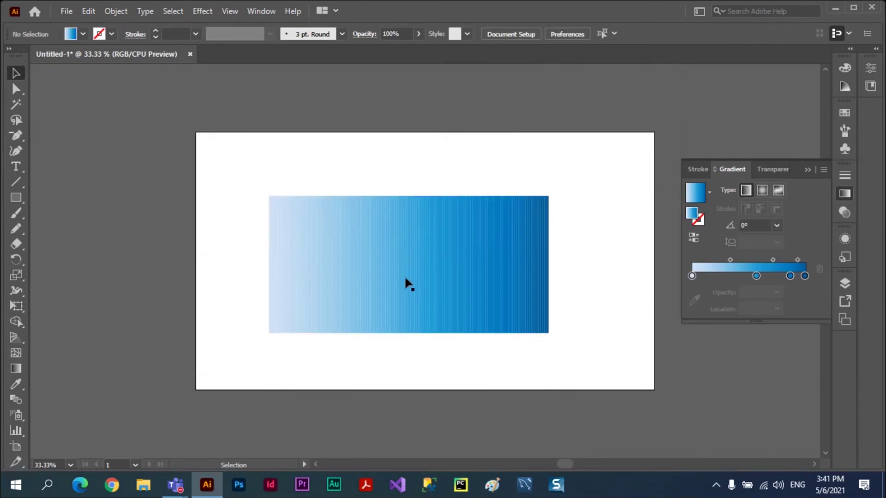
mouse_move(407, 273)
mouse_down()
mouse_move(503, 210)
mouse_move(420, 235)
mouse_up()
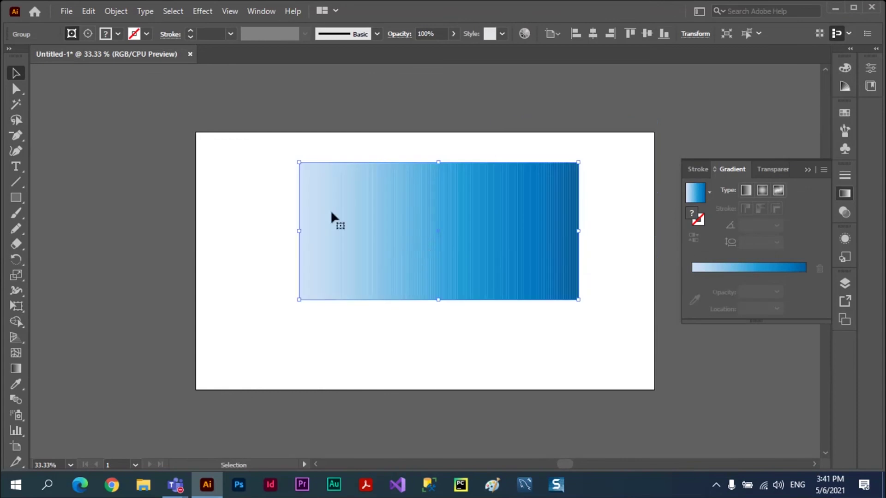
Ungroup the expanded stripes and reposition the striped gradient
click(119, 13)
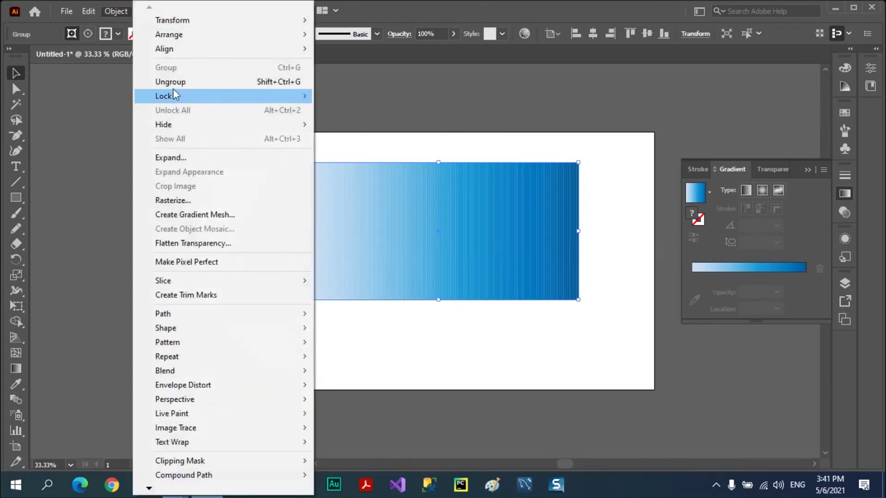
click(174, 83)
click(389, 332)
drag(453, 263, 418, 350)
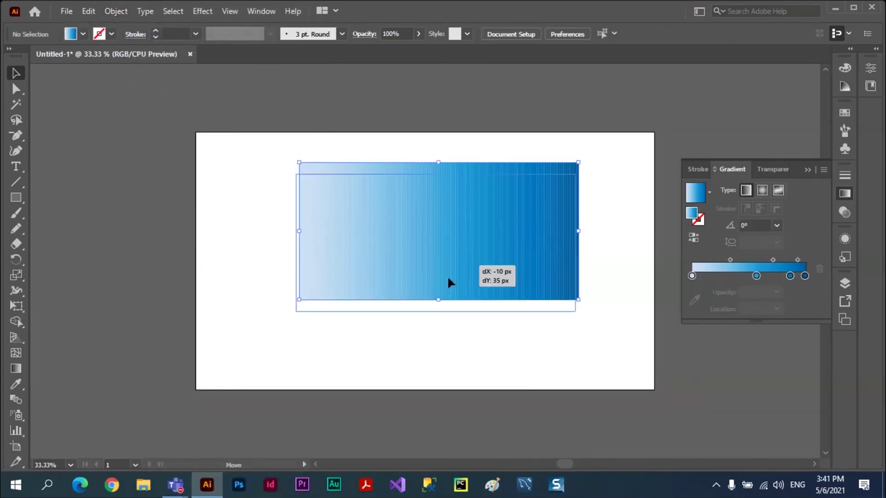
drag(434, 313, 423, 252)
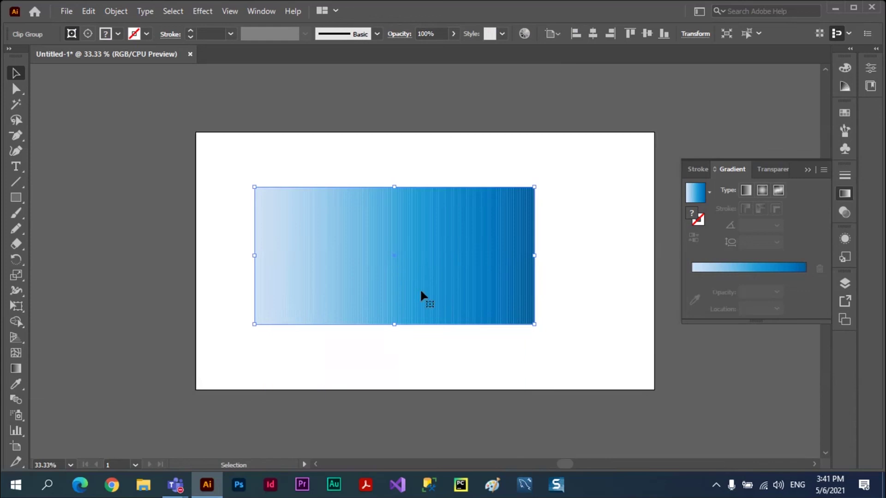
Select the striped clip group and move it slightly down and right
click(111, 12)
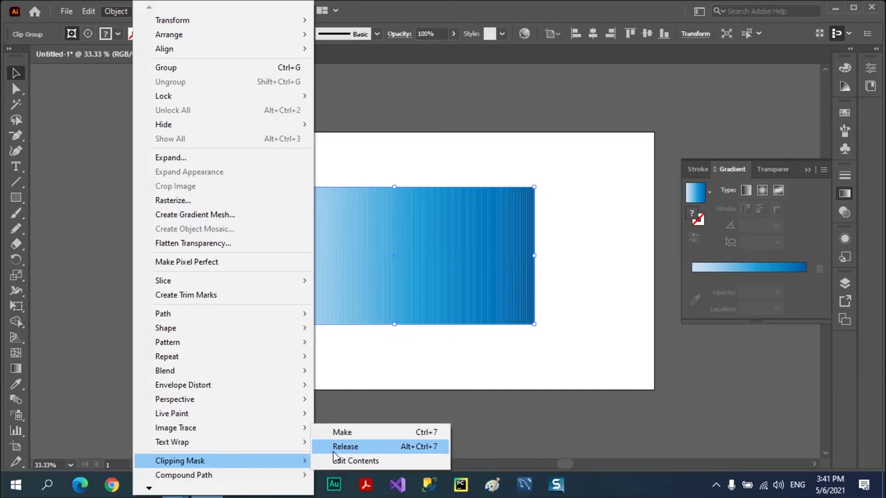
mouse_move(180, 461)
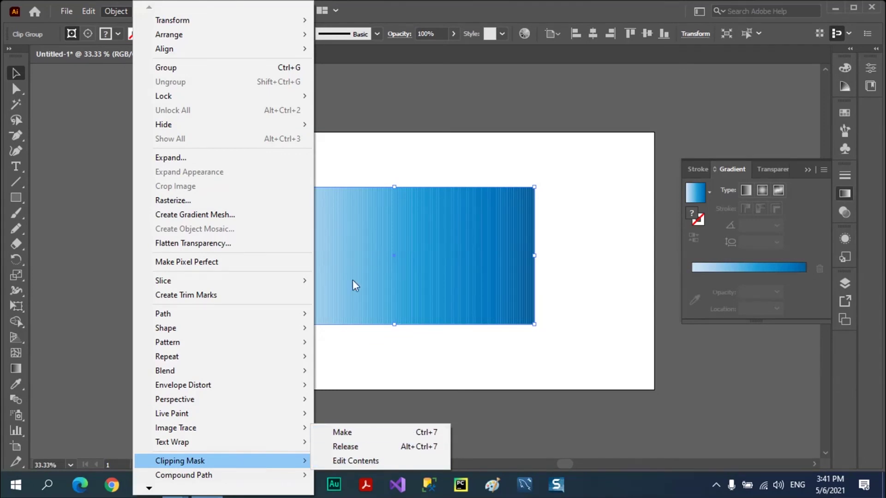
click(375, 107)
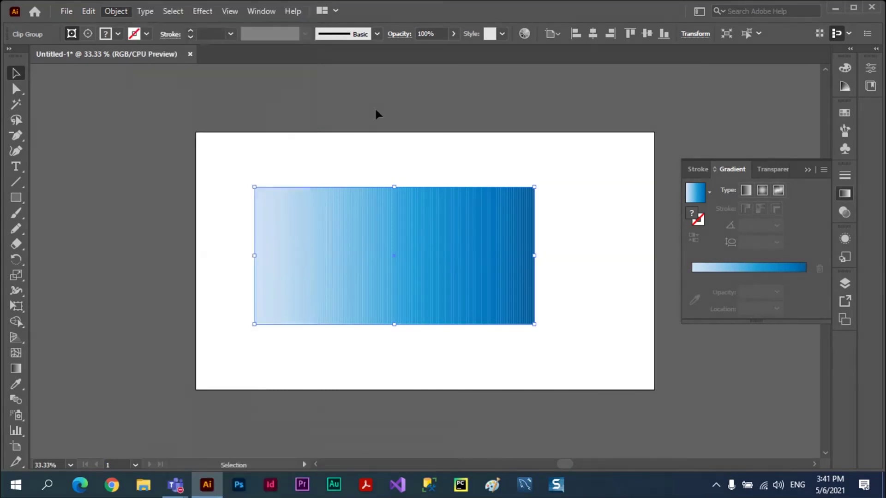
click(318, 257)
click(117, 11)
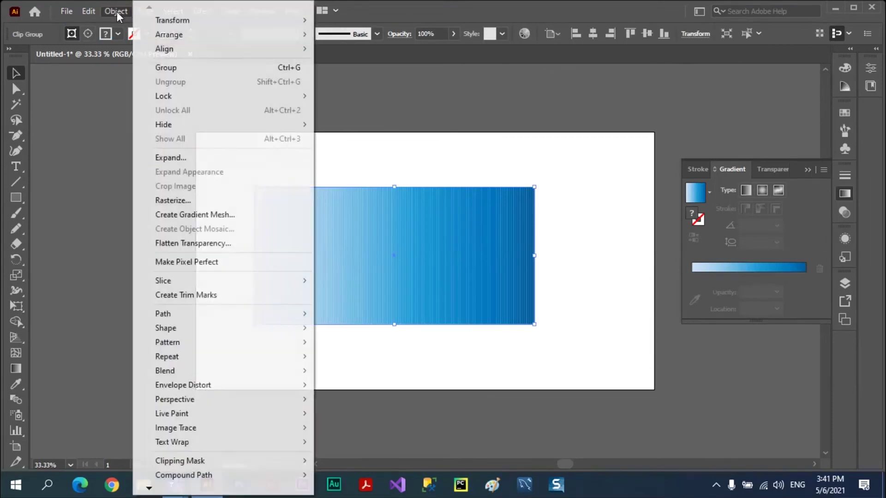
click(167, 158)
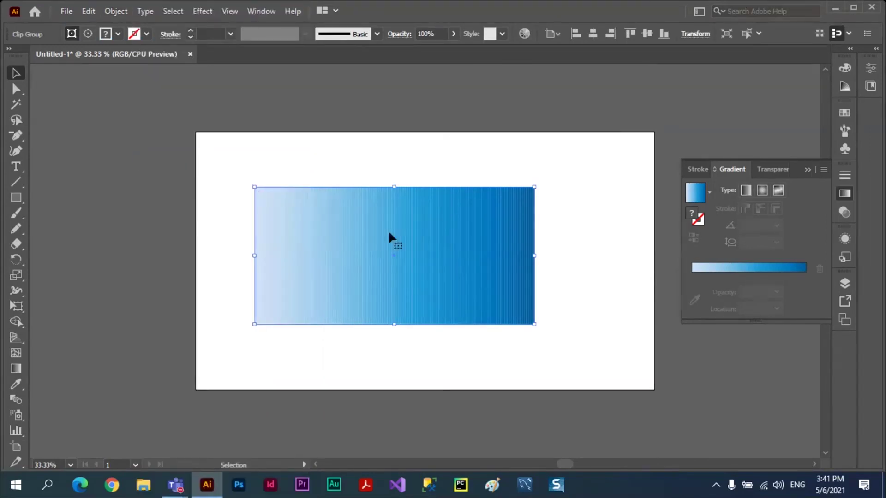
click(464, 324)
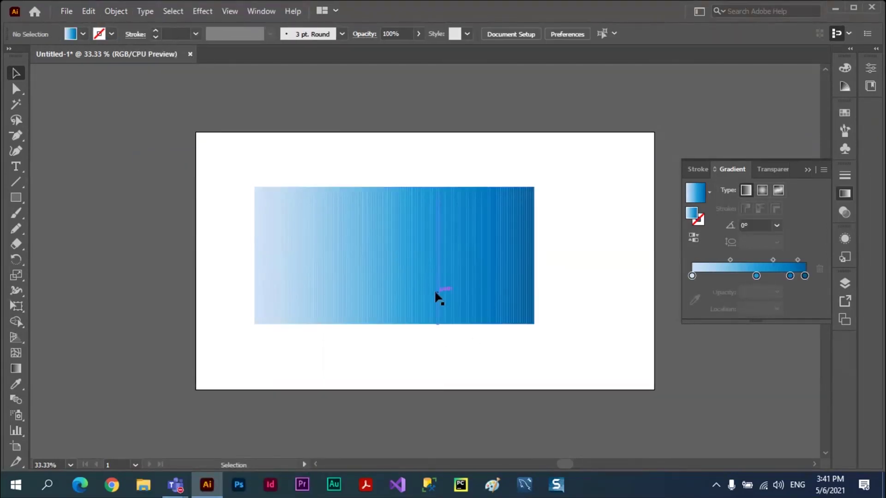
mouse_move(434, 296)
mouse_down()
mouse_move(460, 321)
mouse_move(424, 284)
mouse_up()
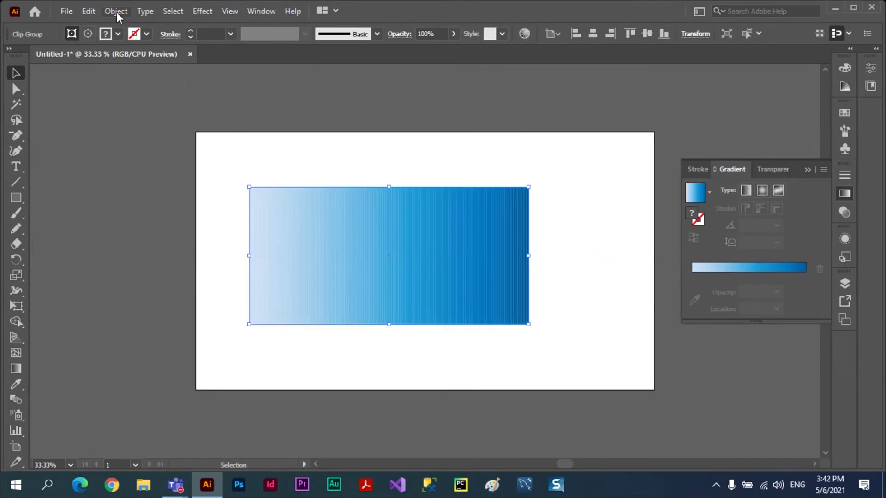
Isolate the clip group and drag several thin stripes out of the gradient
double_click(348, 253)
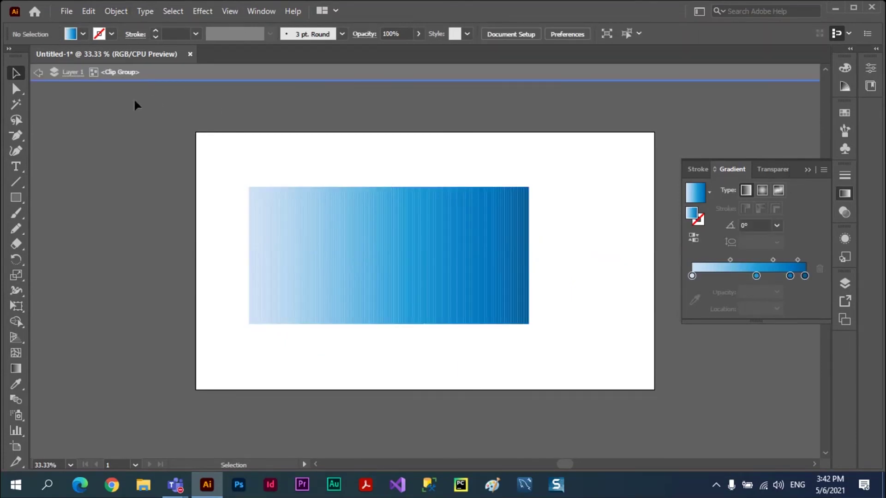
drag(319, 265, 365, 344)
drag(405, 286, 450, 396)
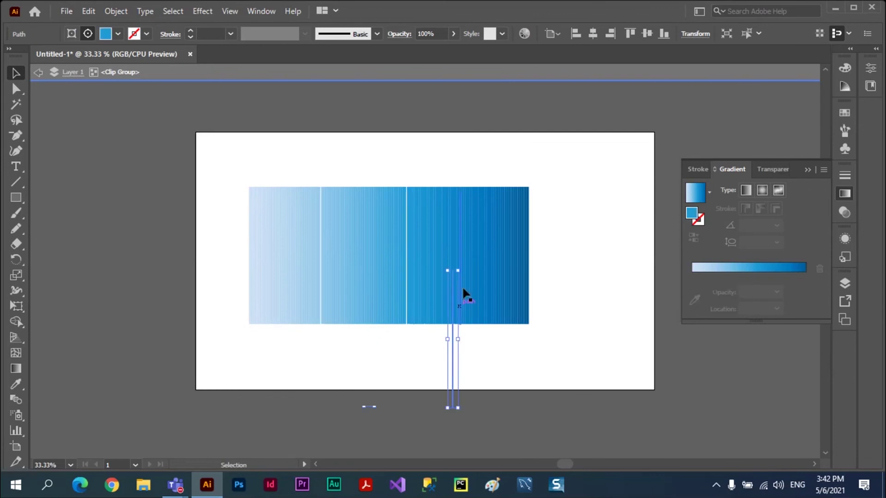
drag(461, 258, 527, 355)
drag(510, 293, 550, 281)
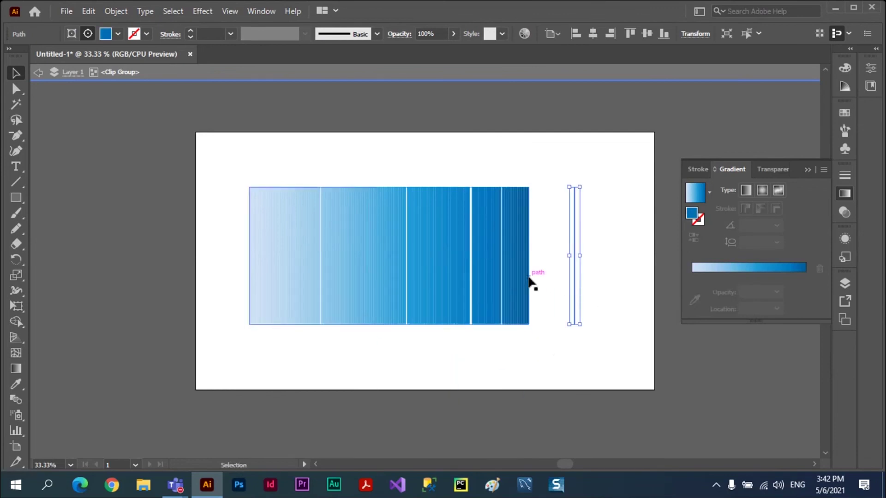
drag(512, 305, 549, 287)
mouse_move(435, 278)
mouse_down()
mouse_move(298, 275)
mouse_move(318, 266)
mouse_up()
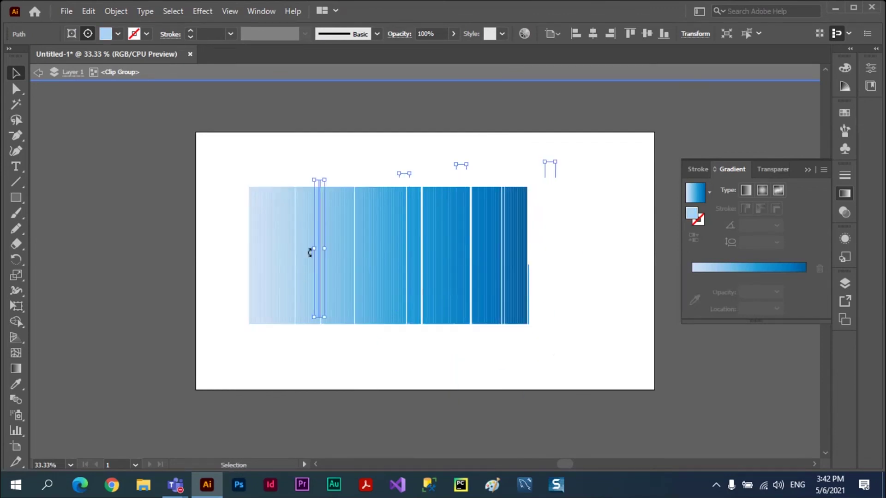
click(220, 212)
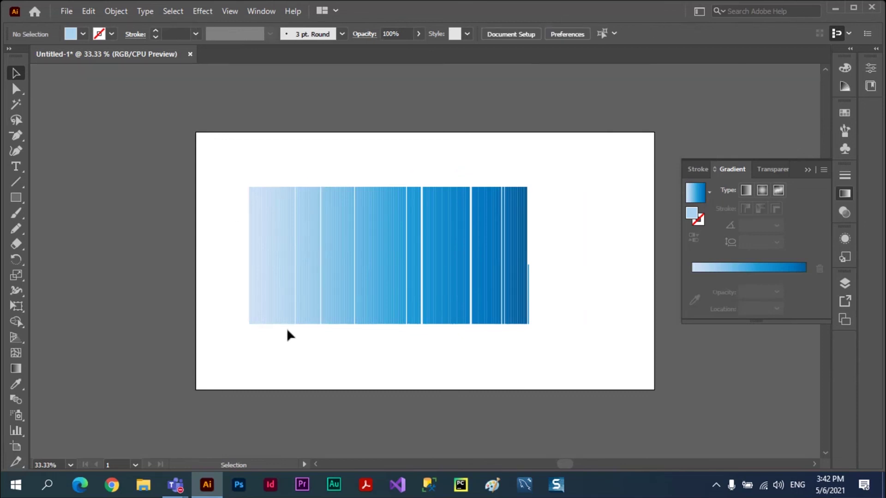
Undo the stripe moves until the smooth blue gradient rectangle returns
key(a)
key(ctrl+z)
key(ctrl+z)
key(ctrl+z)
key(ctrl+z)
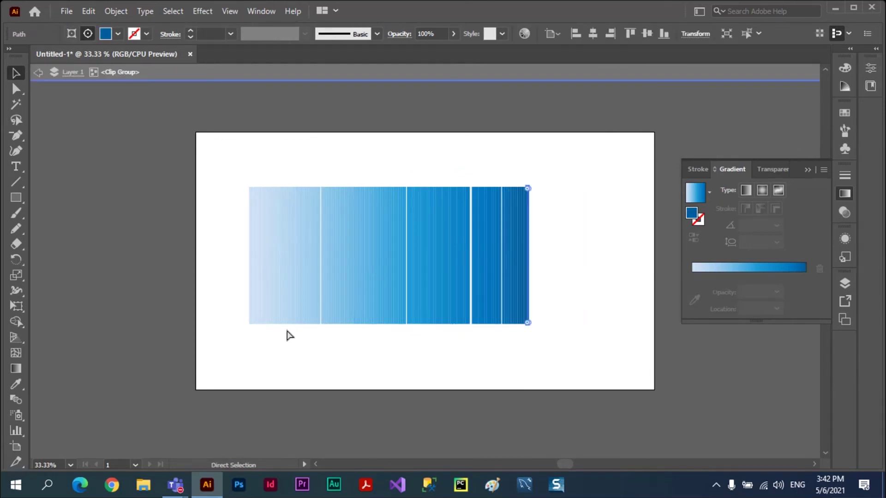
key(ctrl+z)
key(ctrl+z)
key(ctrl+z)
key(ctrl+z)
key(ctrl+z)
key(ctrl+z)
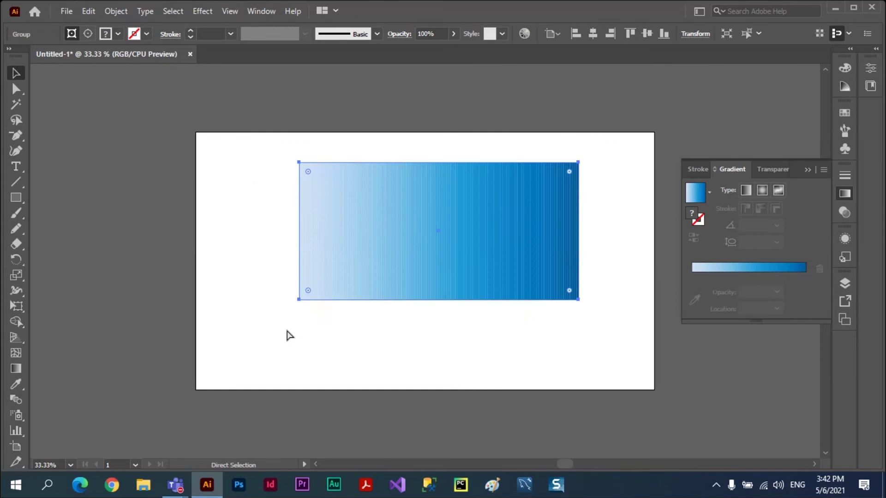
key(ctrl+z)
key(ctrl+z)
key(ctrl+z)
key(v)
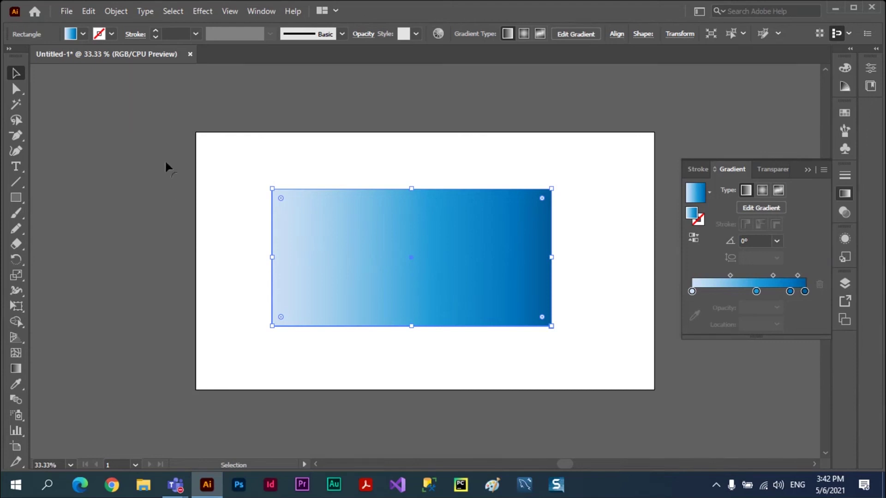
Expand the blue gradient rectangle with the Gradient Mesh option
click(115, 12)
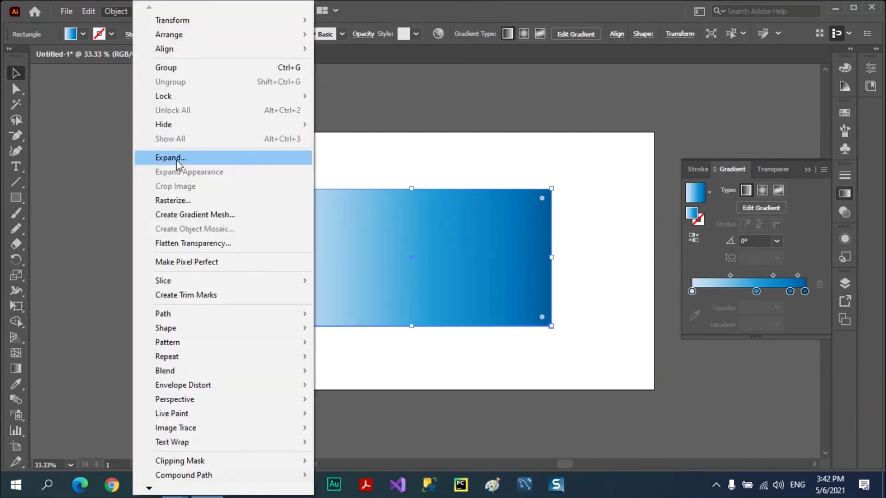
click(176, 160)
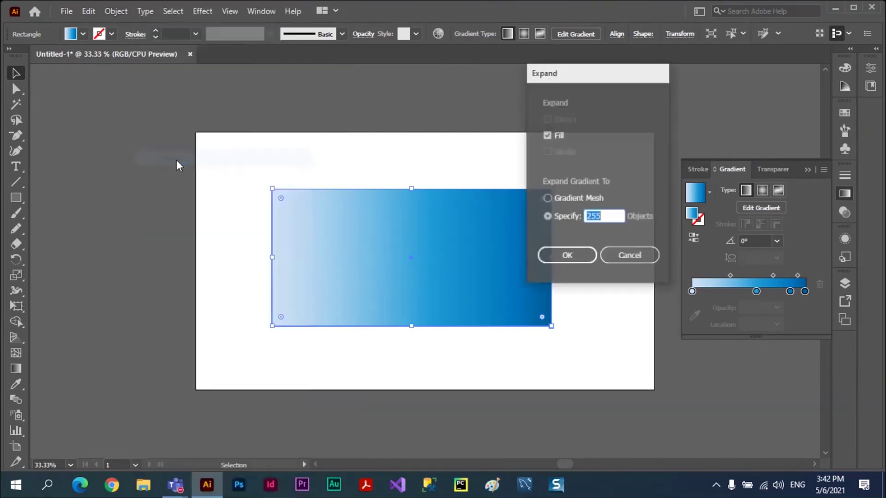
click(577, 197)
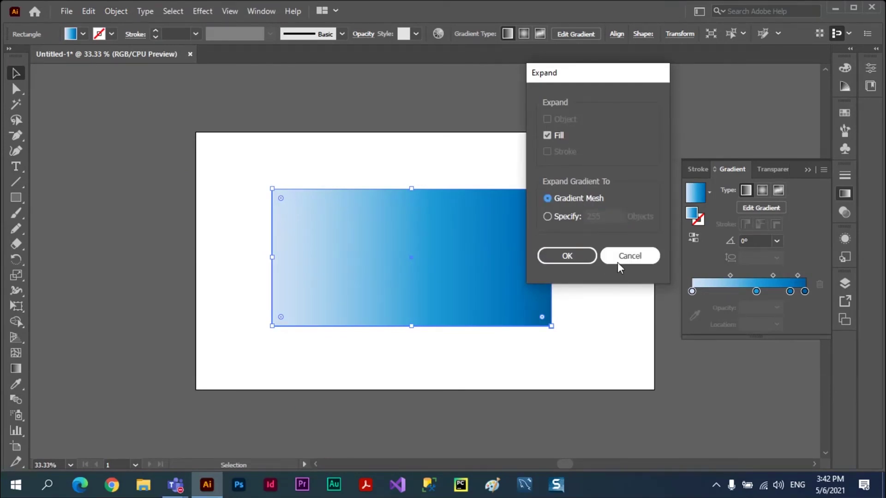
click(568, 254)
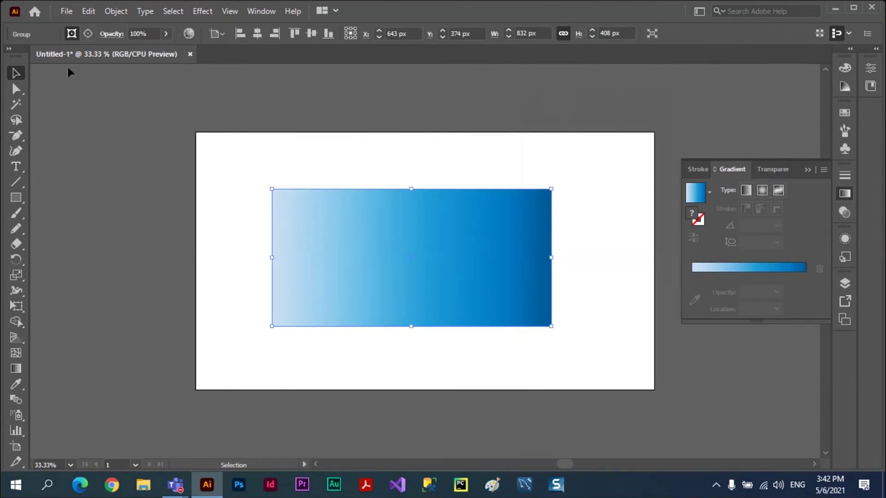
Nudge the mesh group, show its contents with Edit Contents, and undo a test move
click(288, 145)
click(340, 205)
mouse_move(353, 220)
mouse_down()
mouse_move(337, 256)
mouse_move(391, 242)
mouse_up()
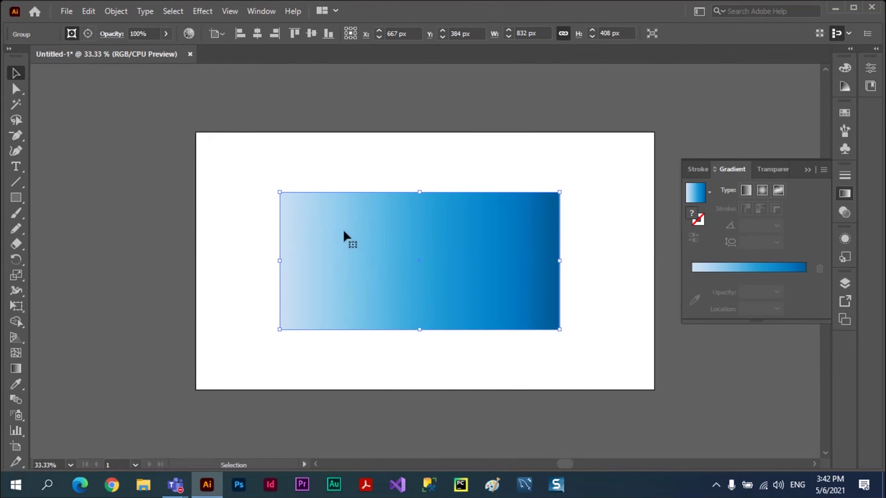
click(88, 34)
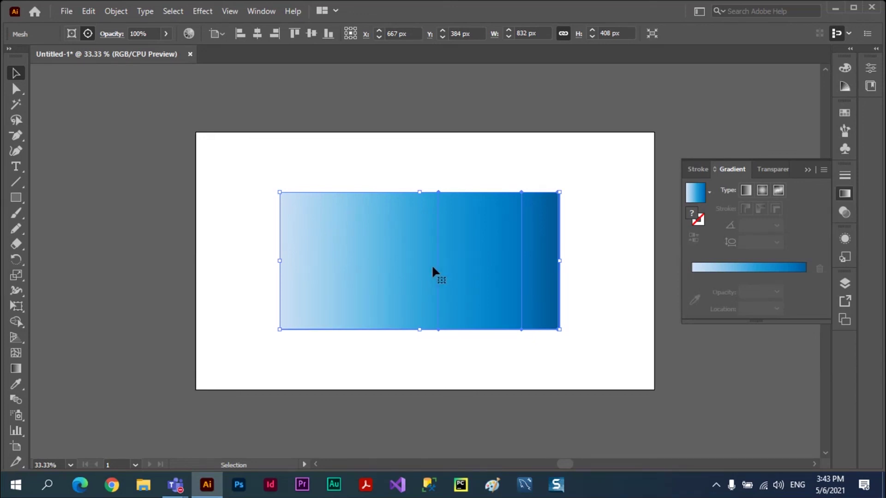
mouse_move(433, 269)
mouse_down()
mouse_move(285, 241)
mouse_move(469, 294)
mouse_up()
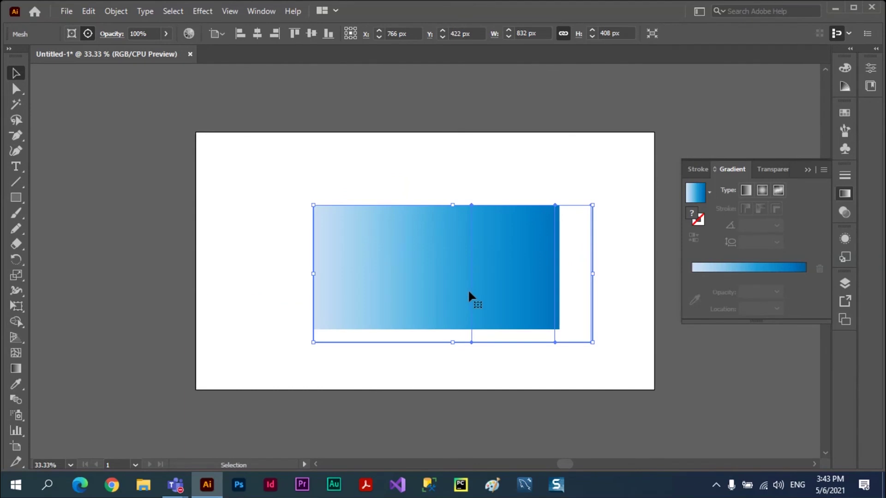
key(ctrl+z)
key(ctrl+z)
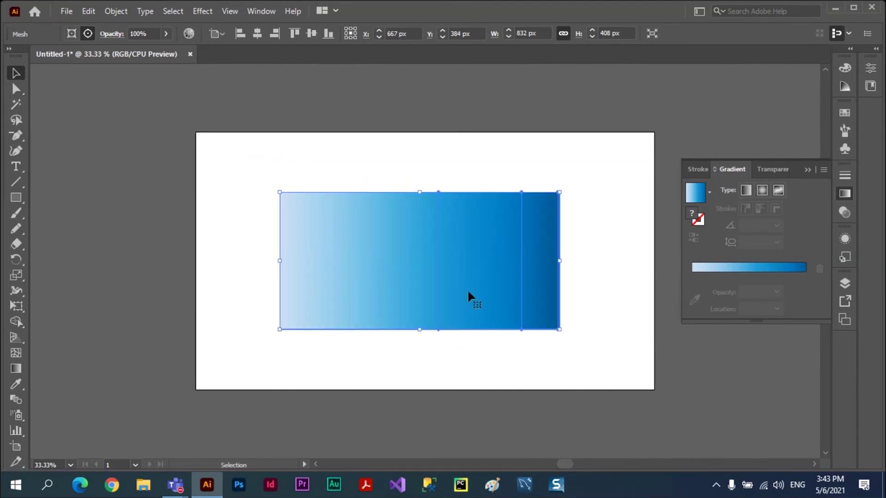
In Layers, drag the mesh out of <Group> under Layer 1 and delete the empty group
click(844, 283)
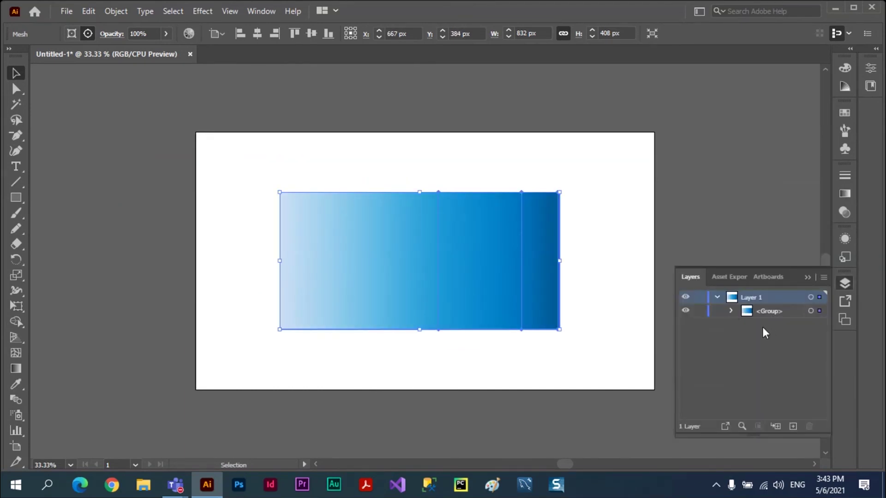
click(730, 311)
click(746, 325)
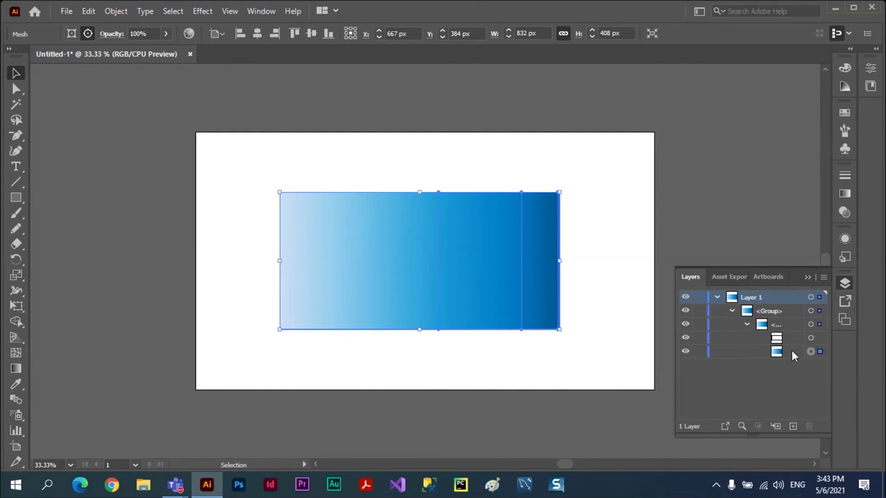
click(790, 351)
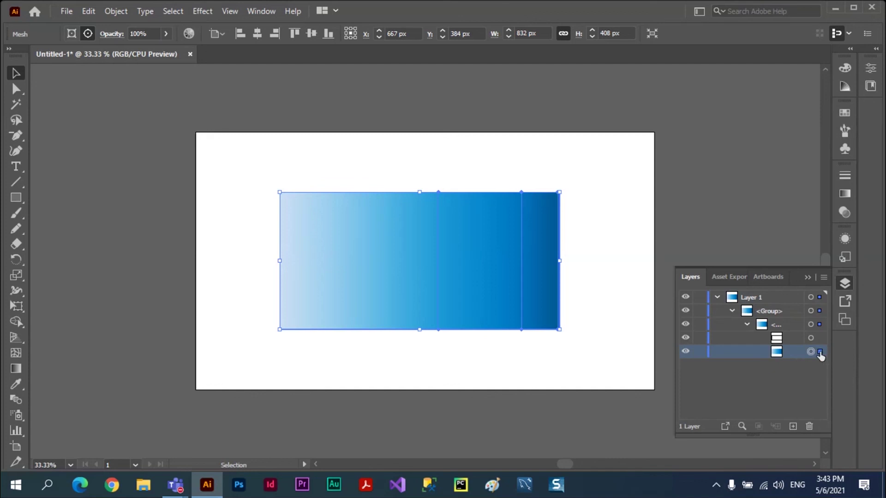
drag(796, 350, 768, 312)
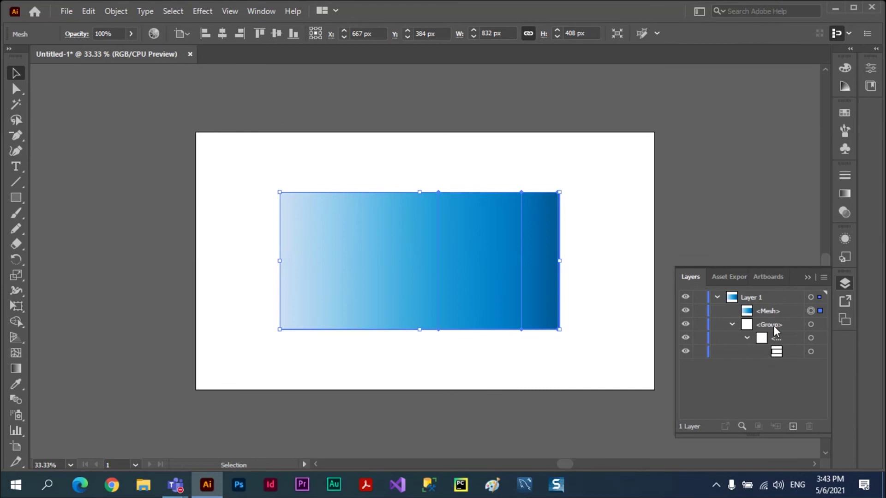
click(773, 326)
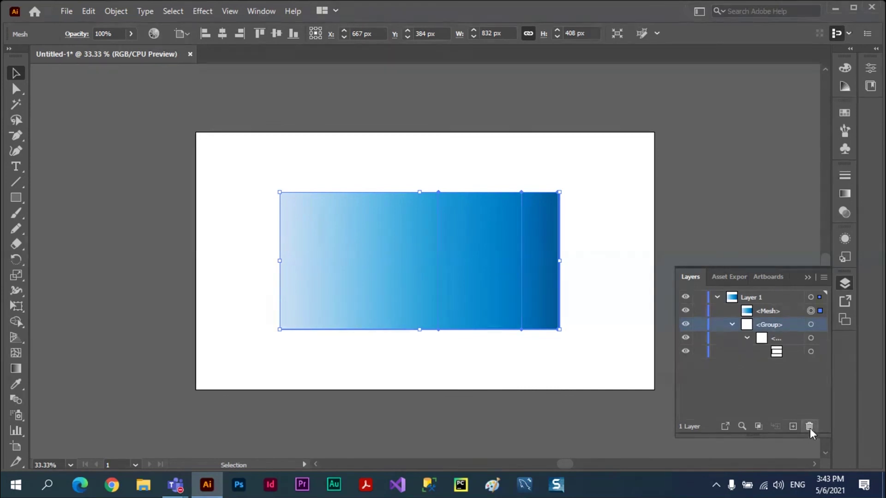
click(810, 428)
click(763, 311)
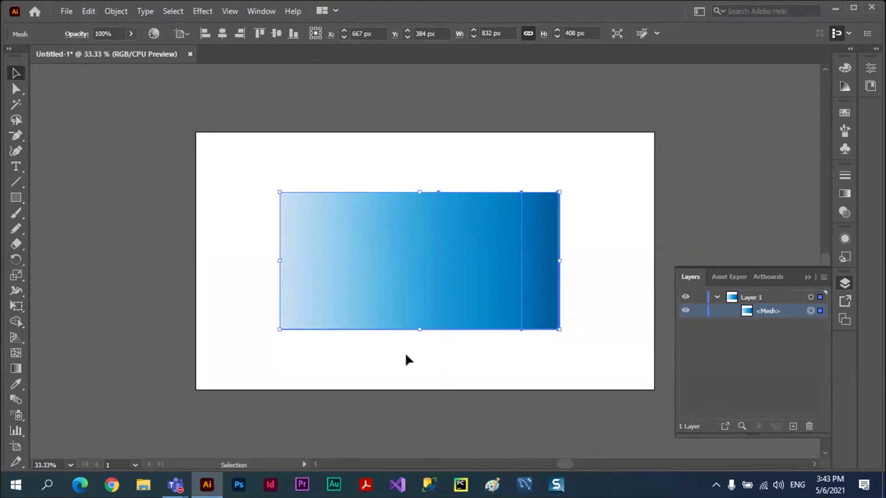
Zoom in and test bending the mesh's top edge with the Mesh tool, then undo
key(a)
key(ctrl+equal)
key(ctrl+equal)
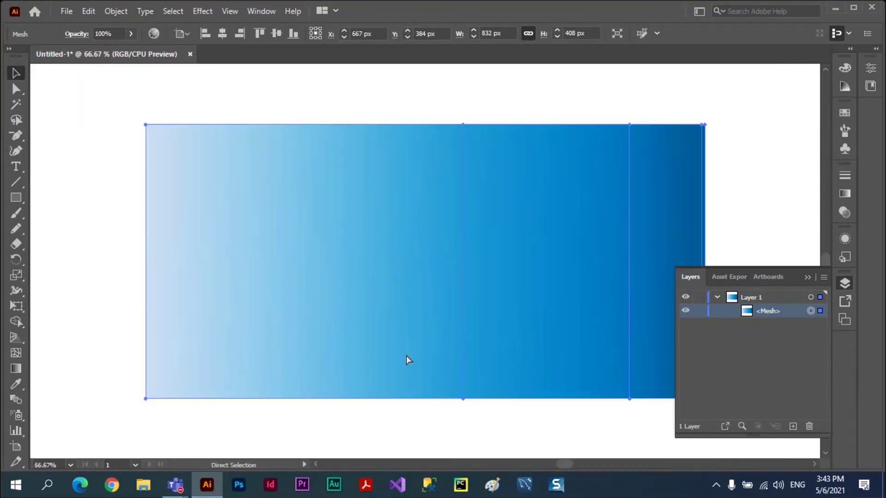
key(v)
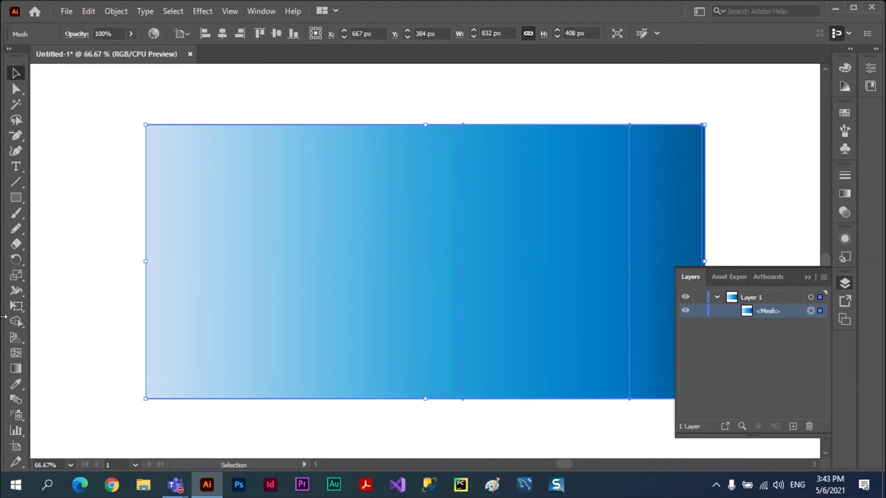
click(16, 353)
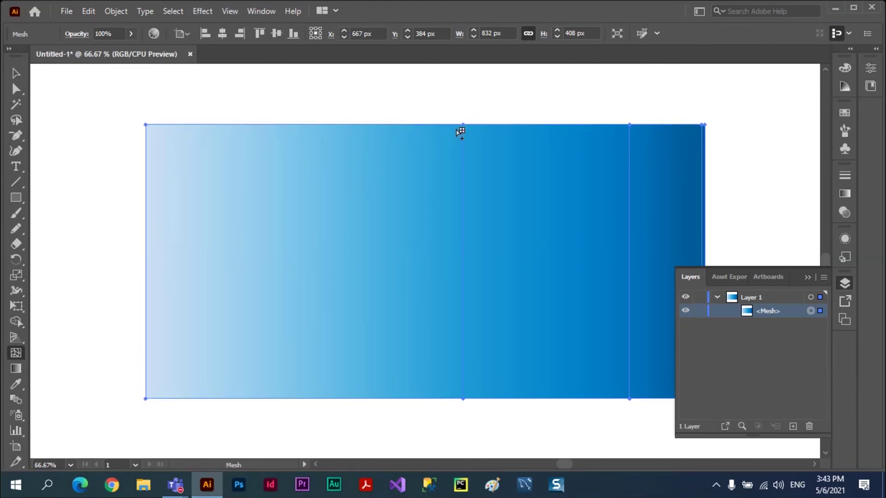
drag(463, 124, 415, 205)
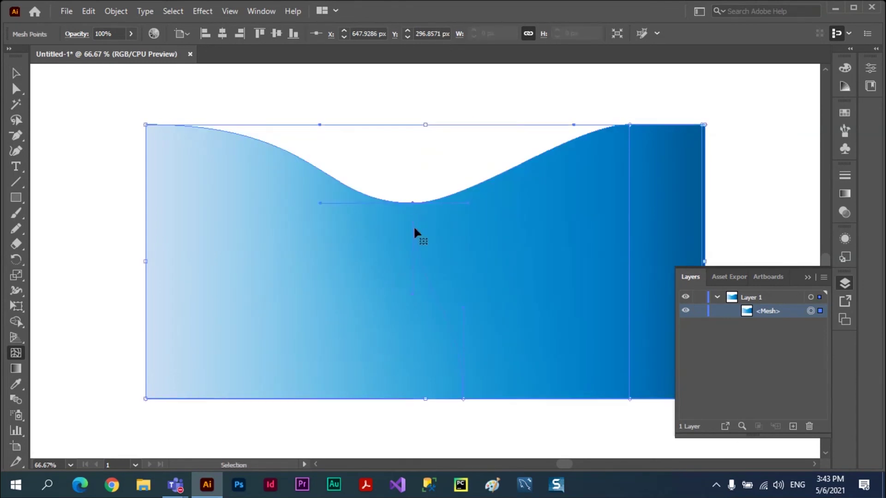
key(ctrl+z)
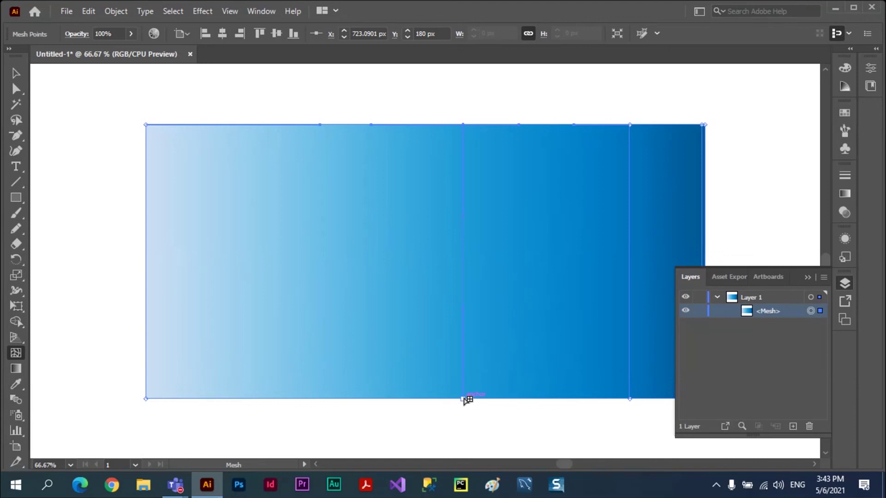
Curve the bottom and top edges with mesh points and handles, then undo both
click(464, 399)
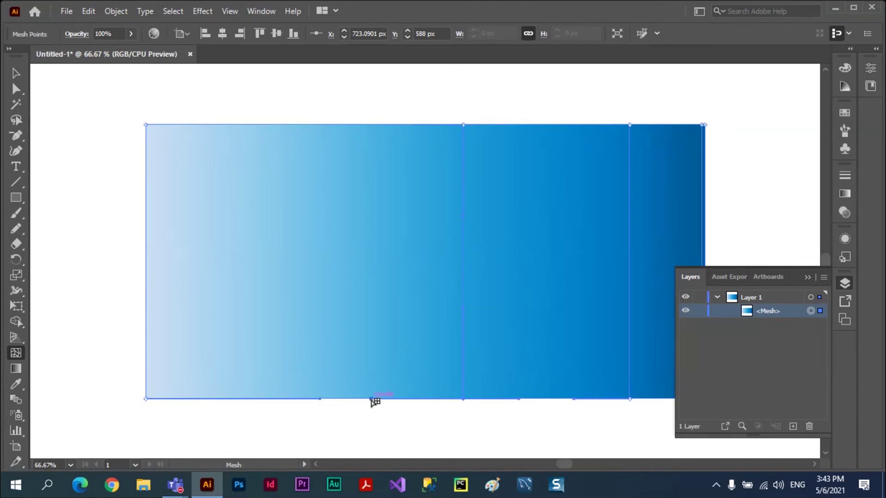
mouse_move(369, 400)
mouse_down()
mouse_move(262, 359)
mouse_move(219, 358)
mouse_move(286, 354)
mouse_move(268, 297)
mouse_up()
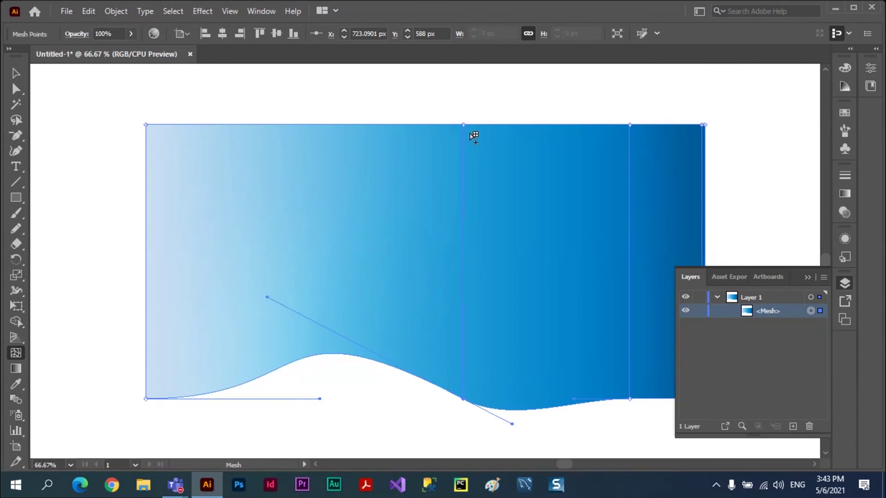
drag(463, 125, 374, 214)
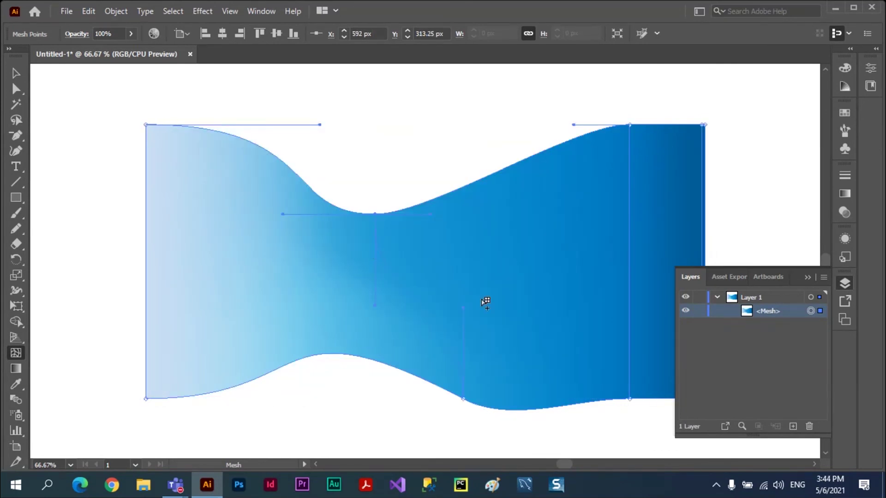
key(ctrl)
key(ctrl+z)
key(ctrl+z)
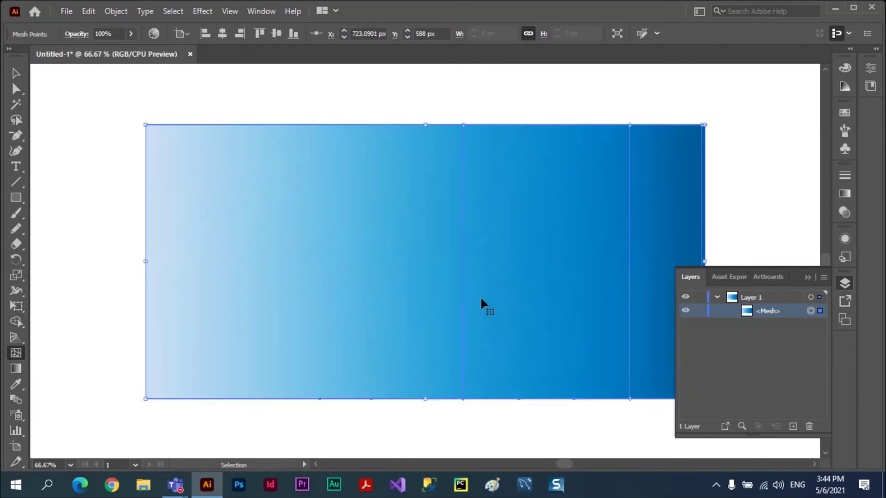
Add a horizontal mesh line, pull middle and left points, then delete the mesh
click(464, 263)
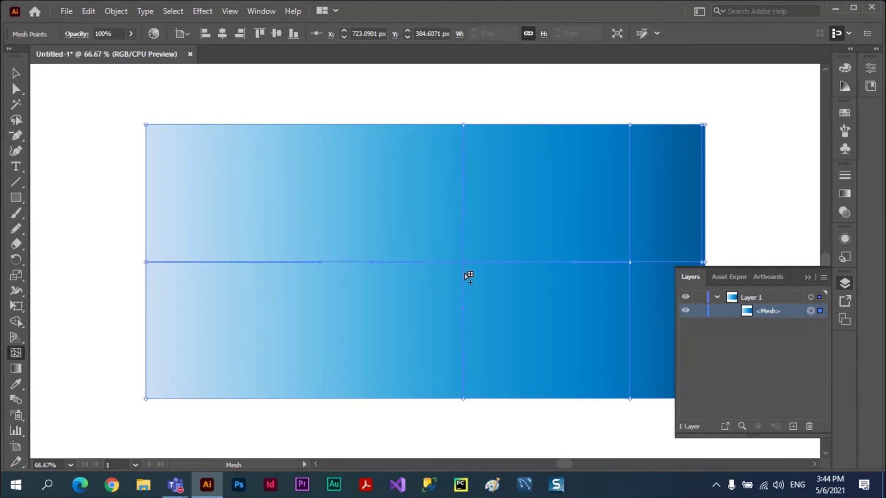
key(ctrl+shift+a)
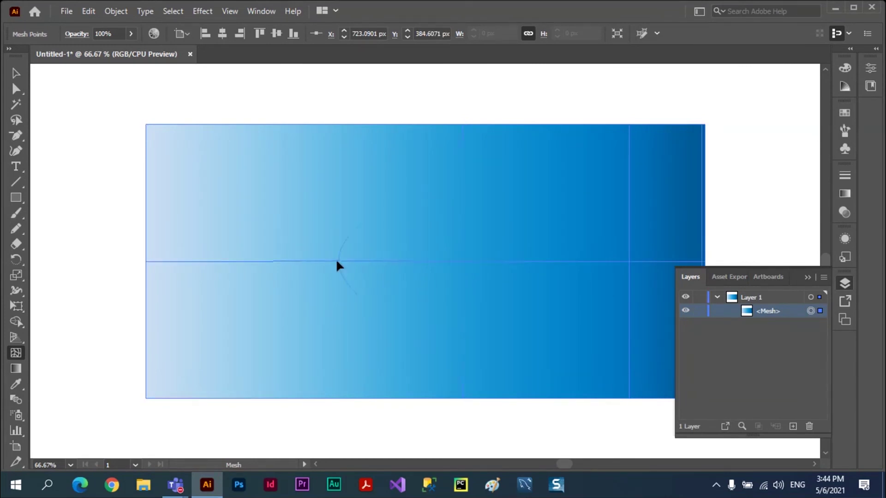
drag(337, 262, 261, 263)
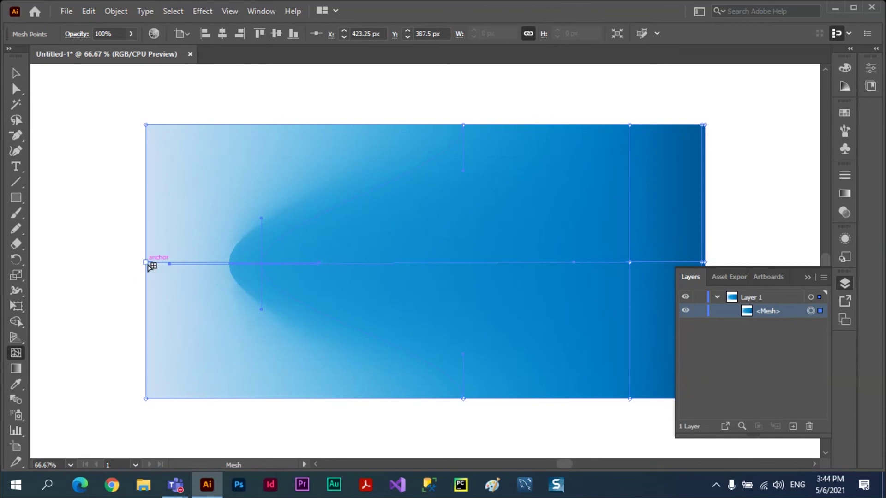
drag(146, 262, 179, 204)
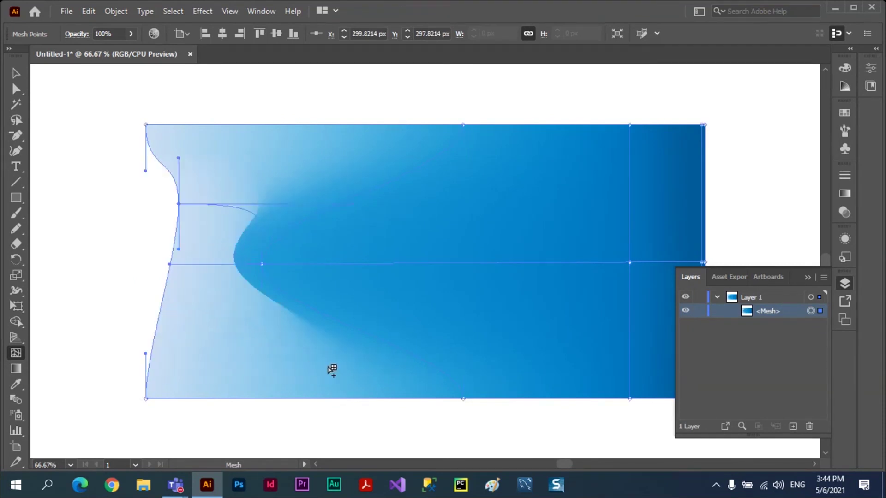
click(582, 238)
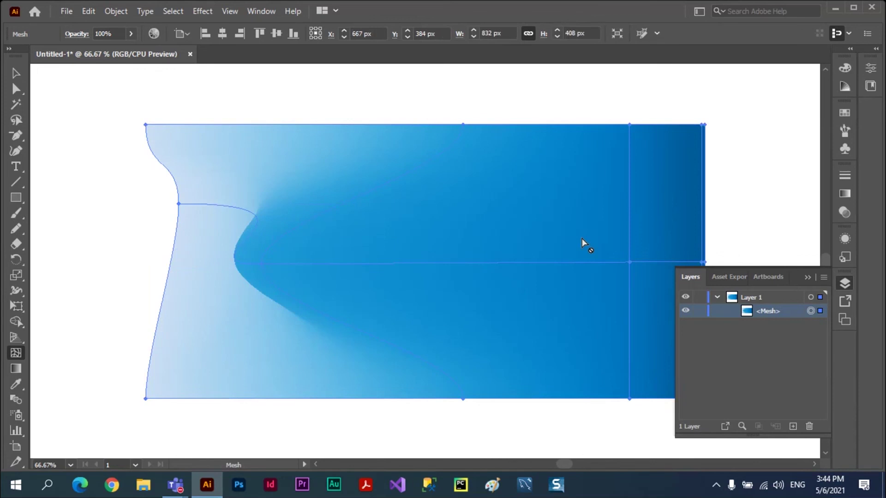
key(Delete)
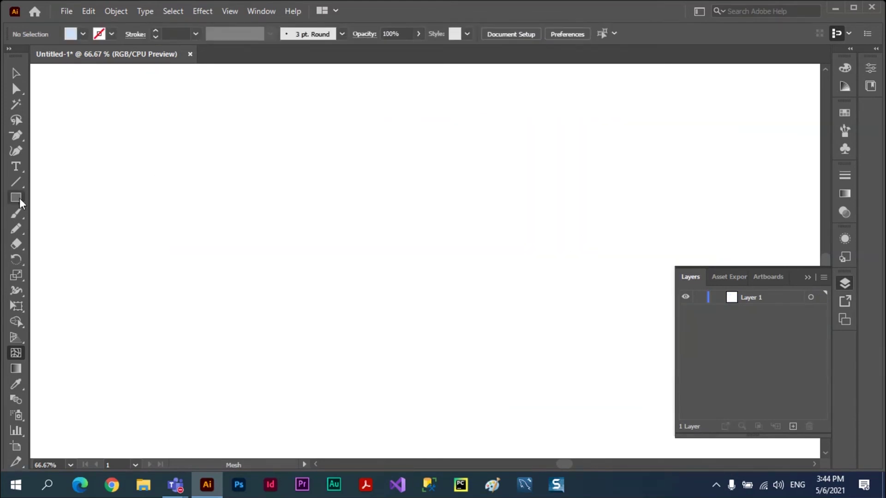
Draw a large trial ellipse on the artboard and delete it
click(19, 198)
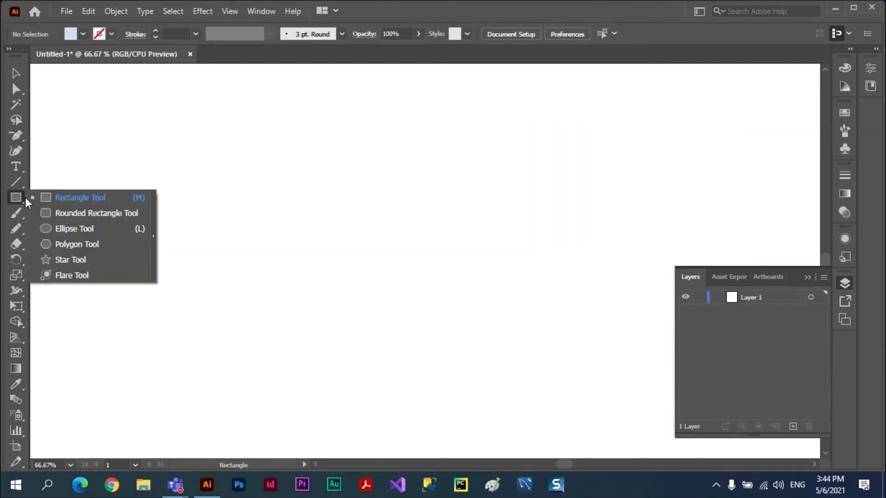
click(48, 228)
mouse_move(251, 161)
mouse_down()
mouse_move(302, 229)
mouse_move(507, 405)
mouse_up()
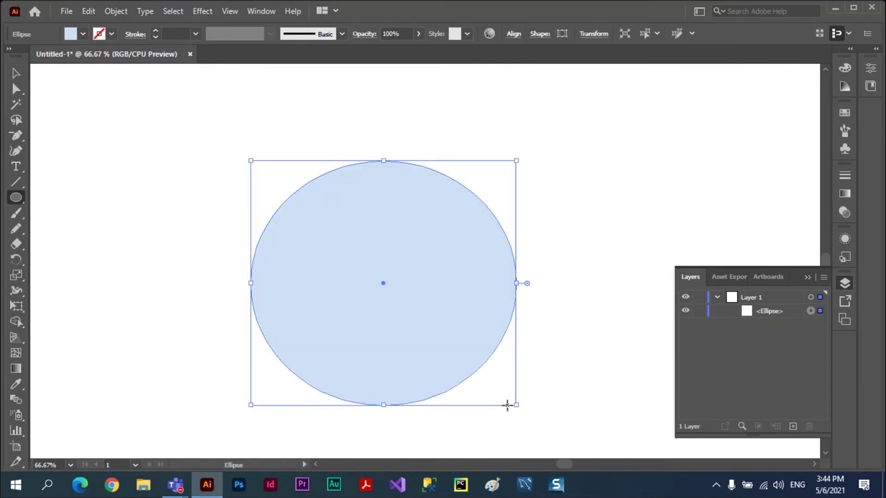
key(Delete)
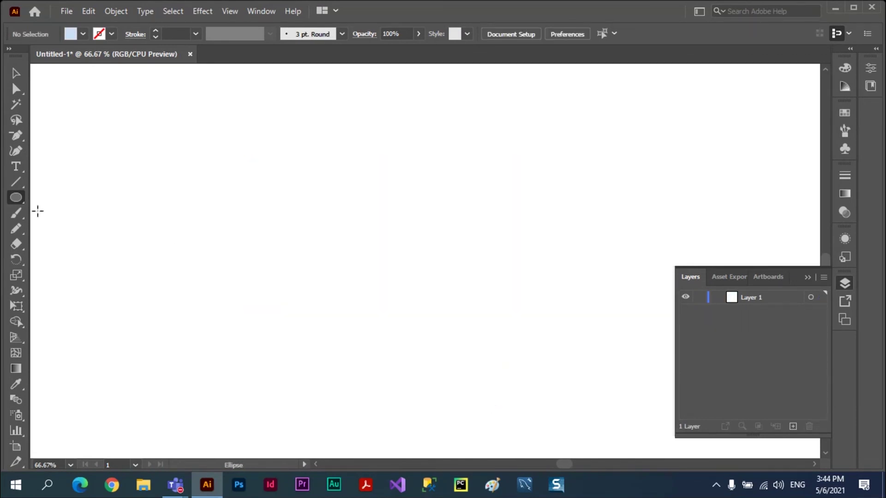
Draw a large rectangle across the artboard with the Rectangle tool
click(16, 197)
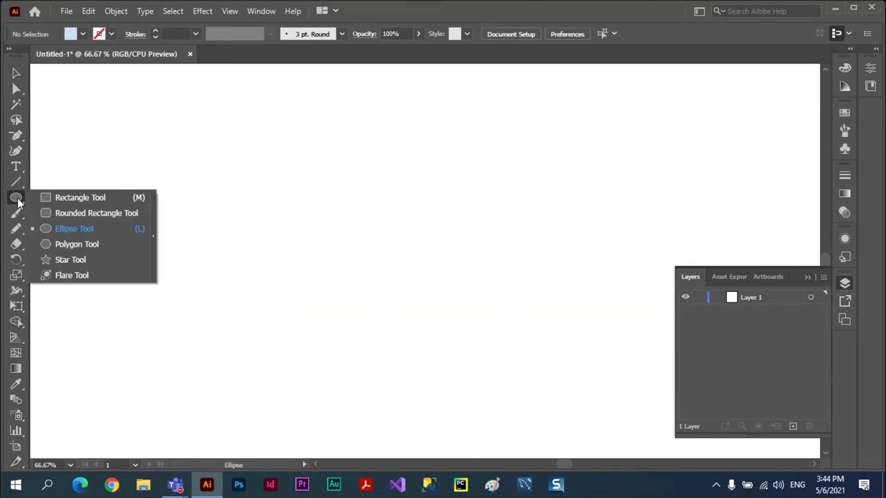
click(75, 202)
drag(160, 137, 525, 387)
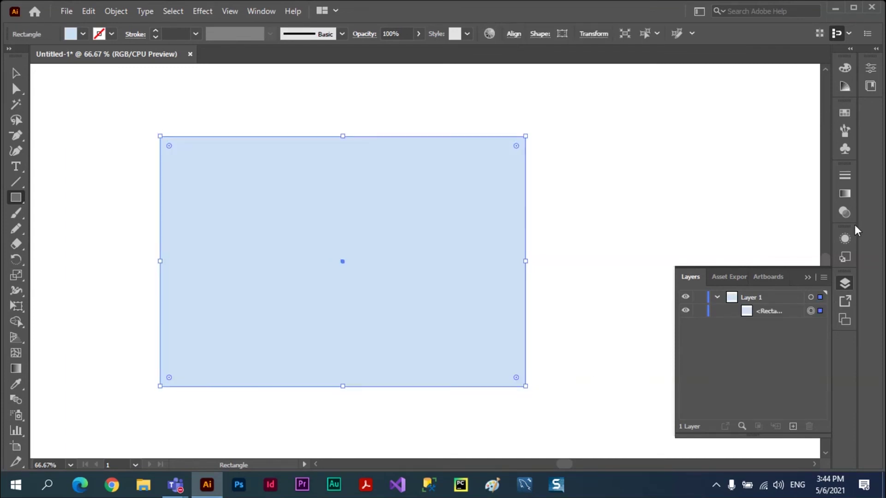
Give the rectangle a radial gradient fill and make one stop crimson
click(845, 193)
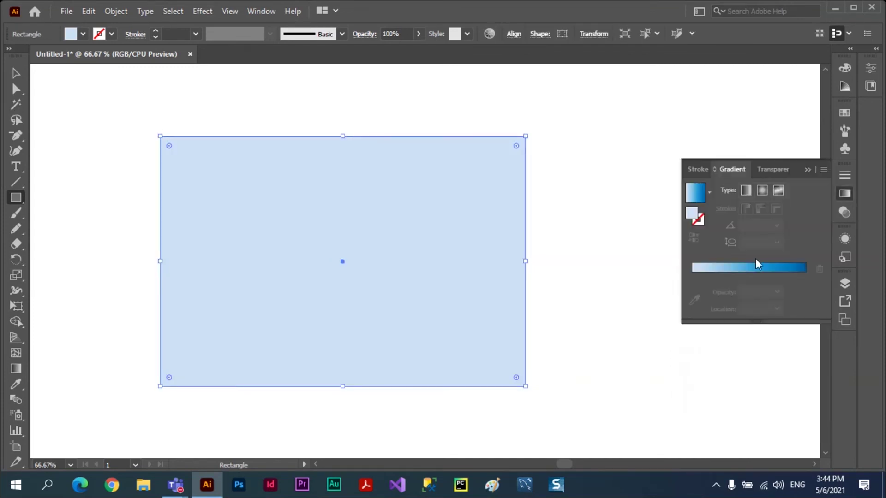
click(761, 191)
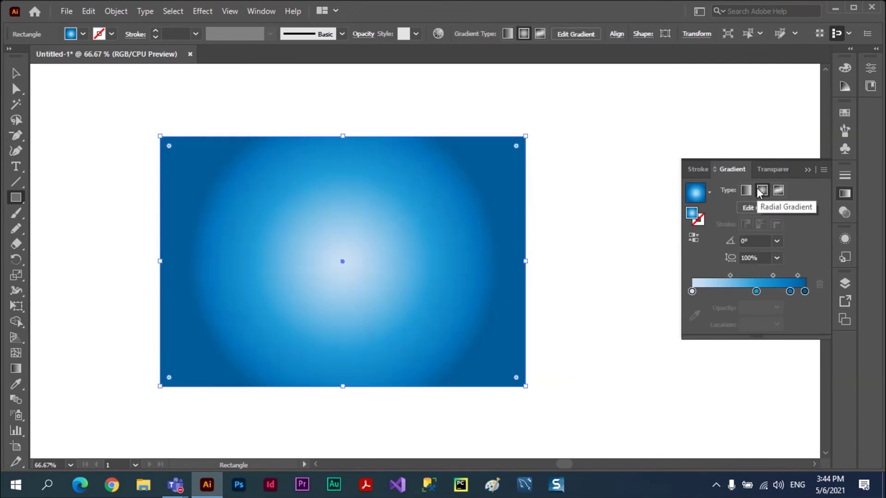
double_click(790, 292)
click(729, 333)
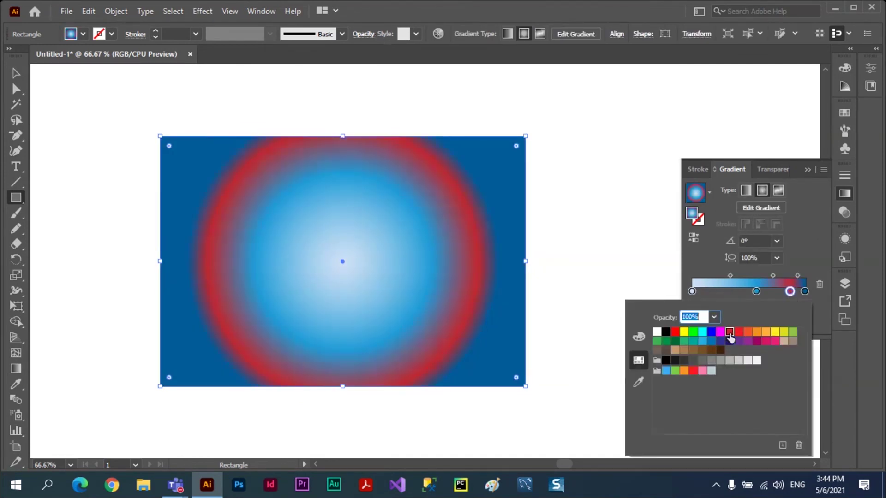
click(756, 292)
Colour the next stop yellow and the centre stop cyan, then choose Object > Expand
double_click(756, 291)
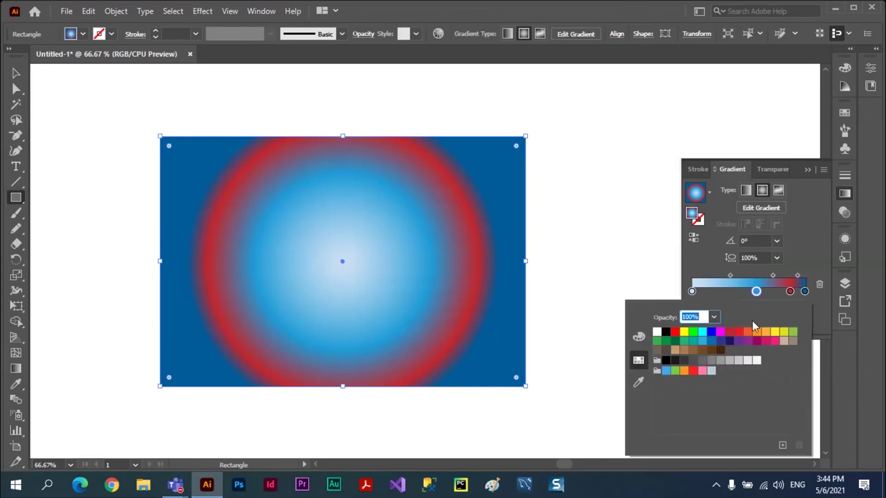
click(770, 334)
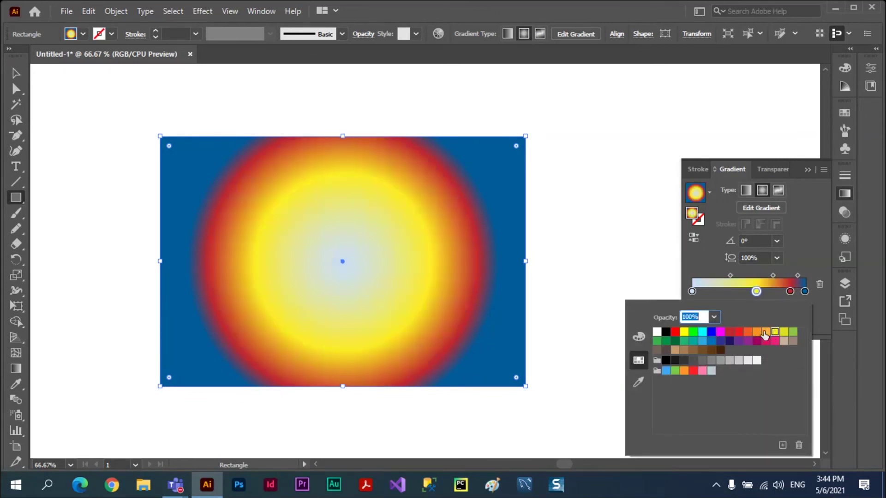
click(692, 291)
double_click(692, 291)
click(702, 331)
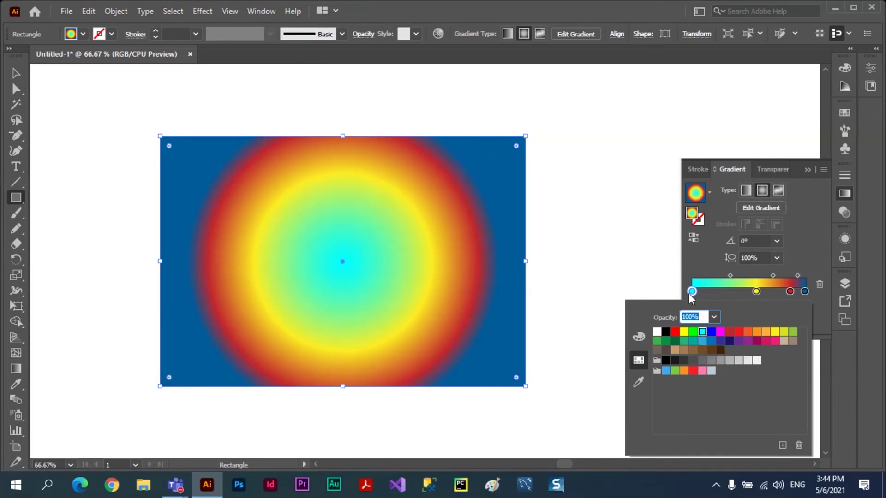
click(803, 214)
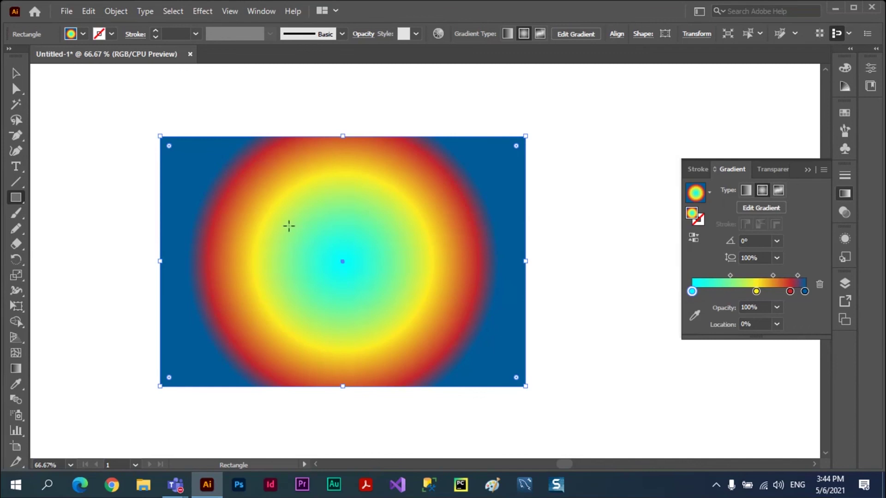
click(110, 13)
click(162, 157)
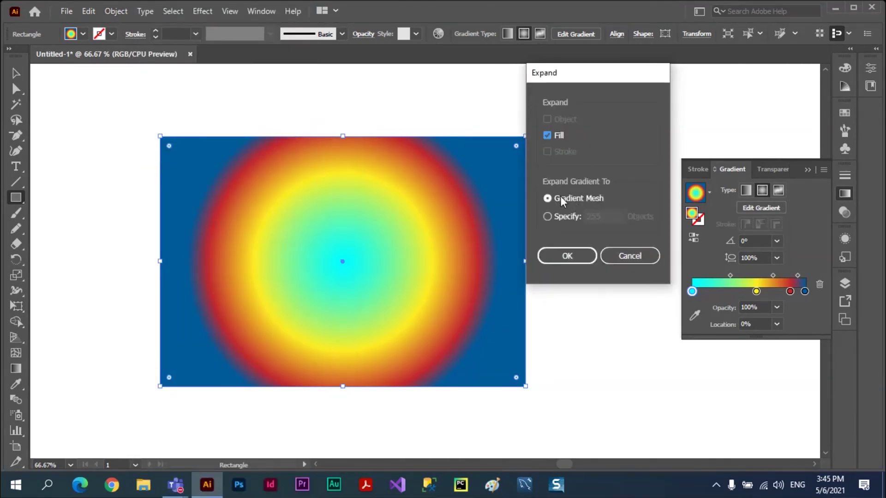
Expand the radial gradient to a mesh and delete its clipping rectangle in Layers
click(573, 257)
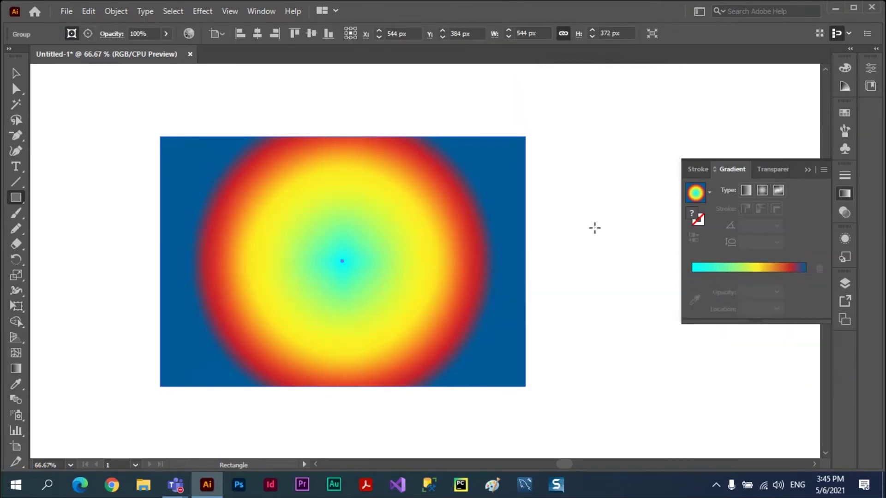
click(845, 282)
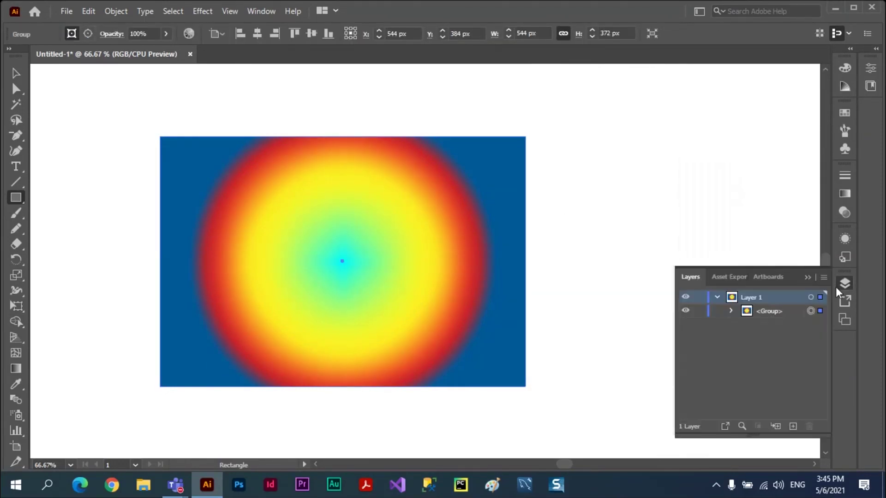
click(731, 311)
click(746, 324)
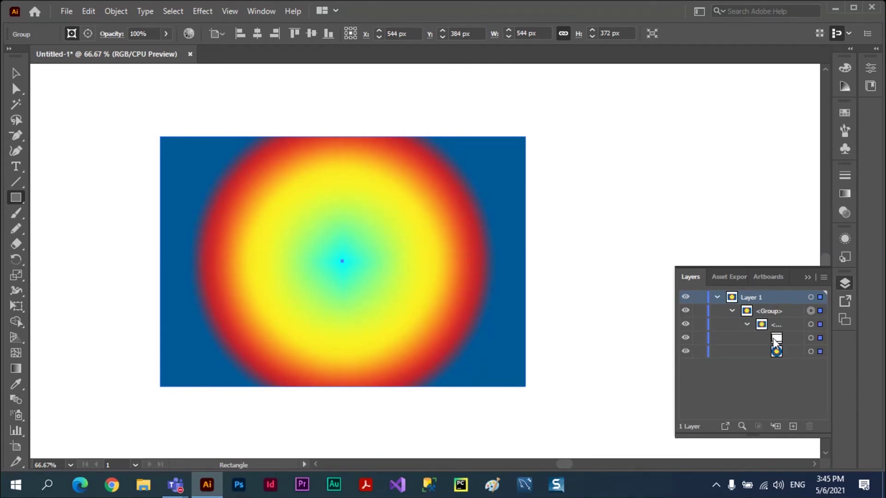
click(790, 337)
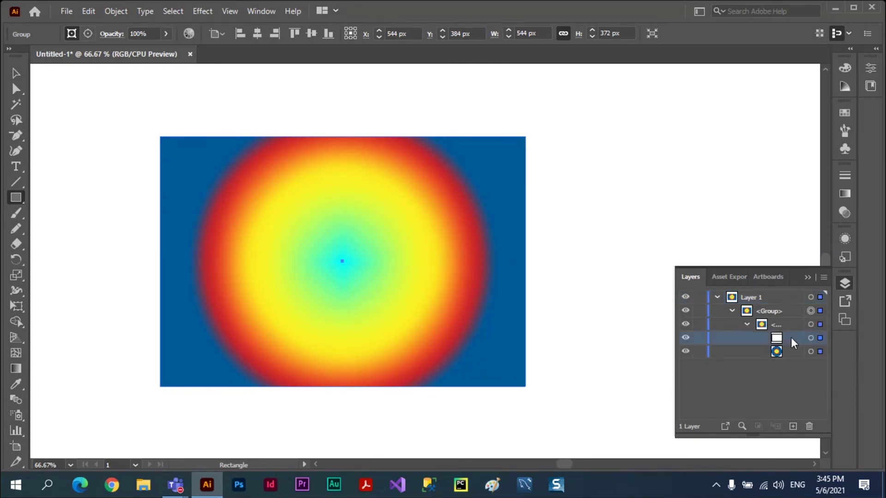
click(819, 338)
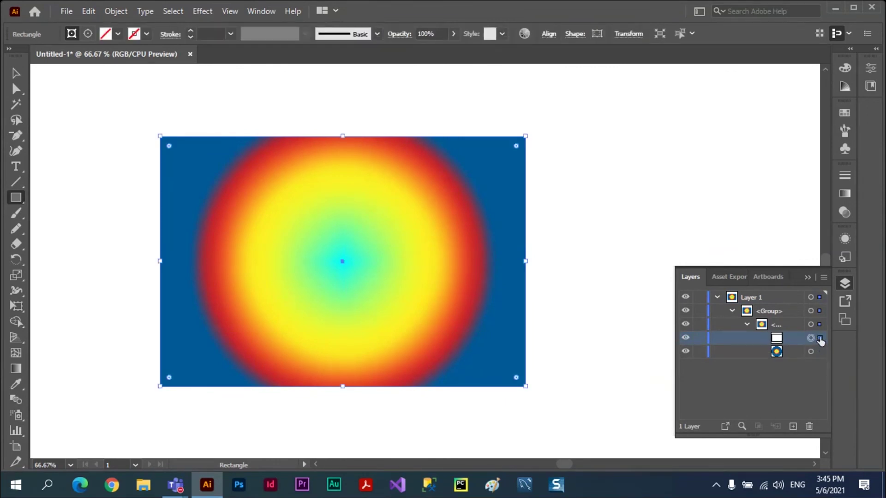
click(809, 426)
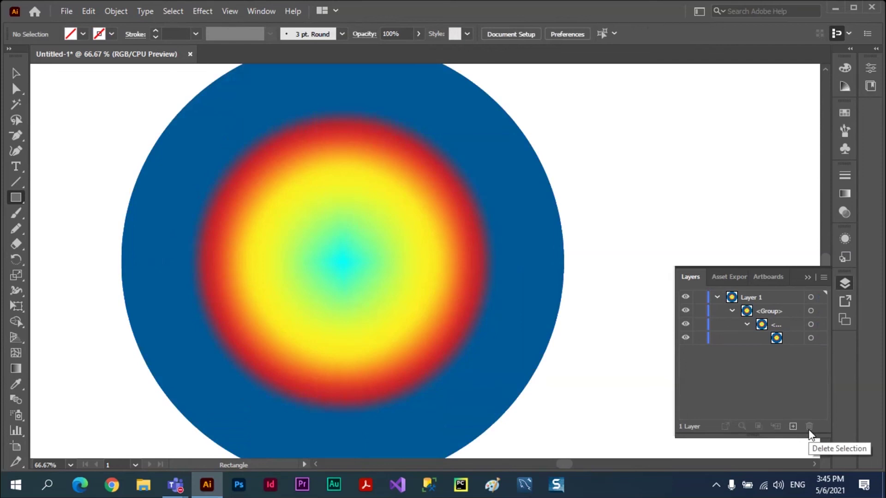
Select the gradient circle group, ungroup it once, and move it right and down
click(16, 73)
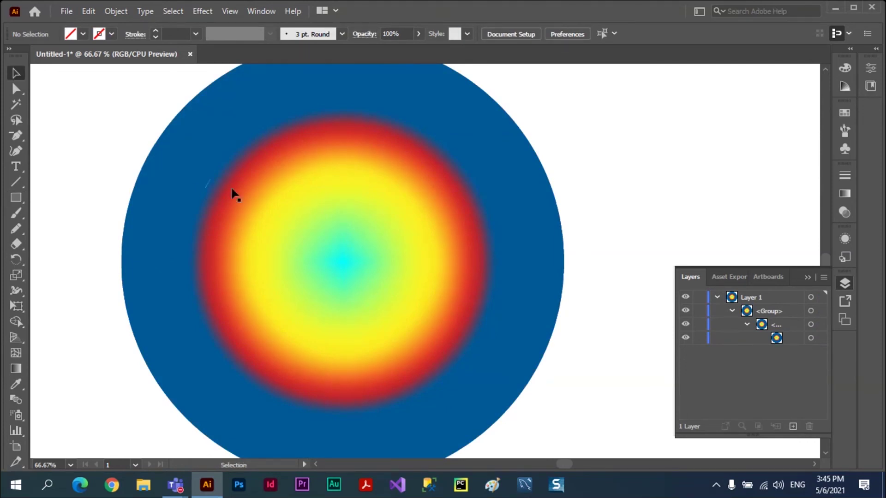
click(283, 211)
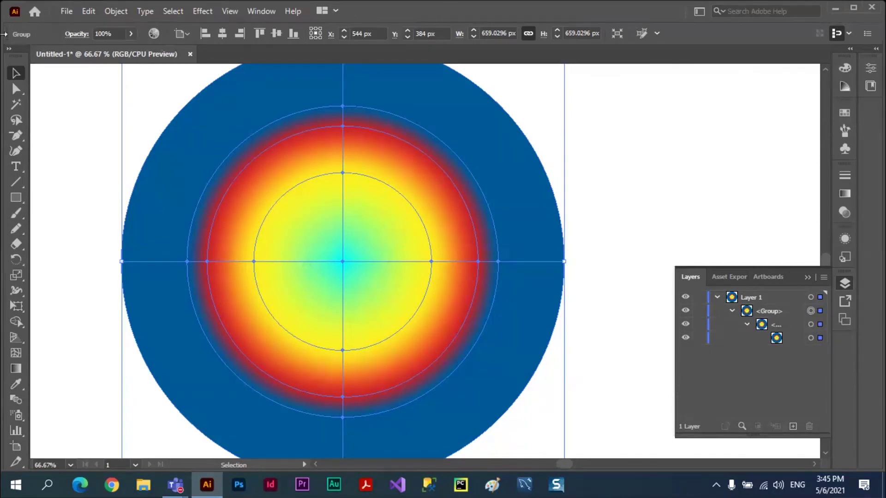
click(116, 11)
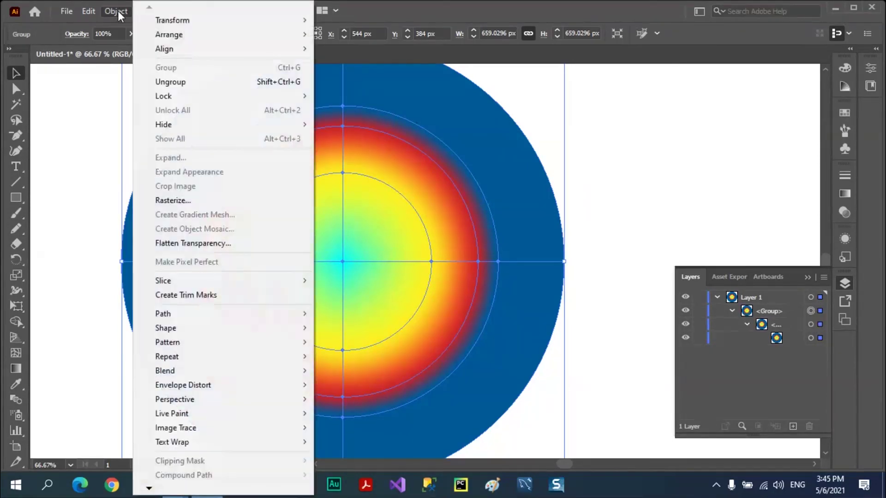
click(170, 82)
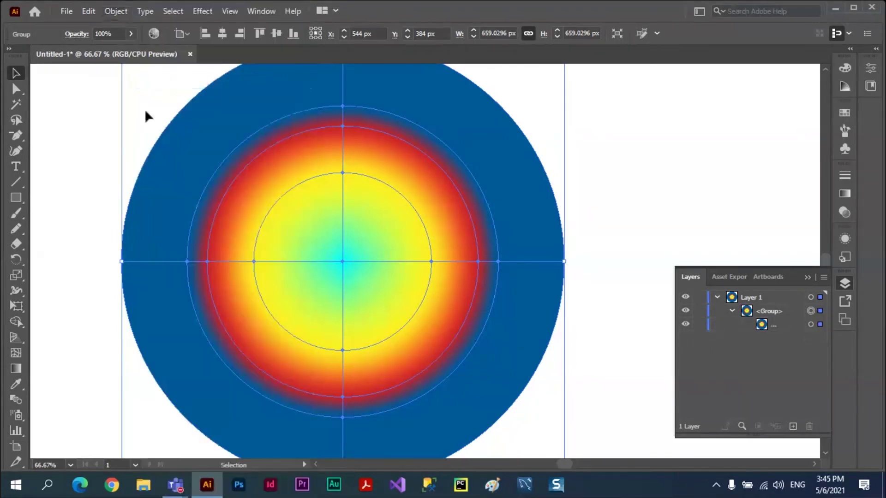
click(122, 119)
click(170, 142)
mouse_move(173, 142)
mouse_down()
mouse_move(338, 171)
mouse_move(231, 173)
mouse_up()
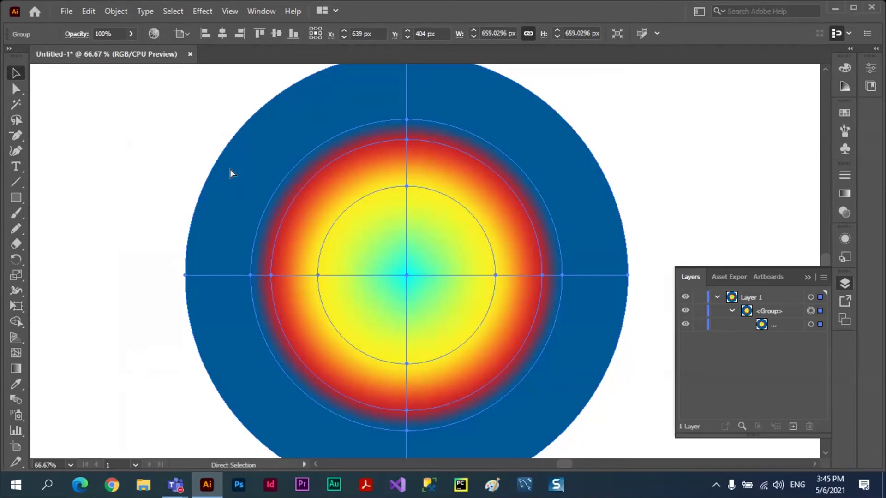
Ungroup again to leave only the mesh circle and centre it on the artboard
key(ctrl+minus)
key(ctrl+minus)
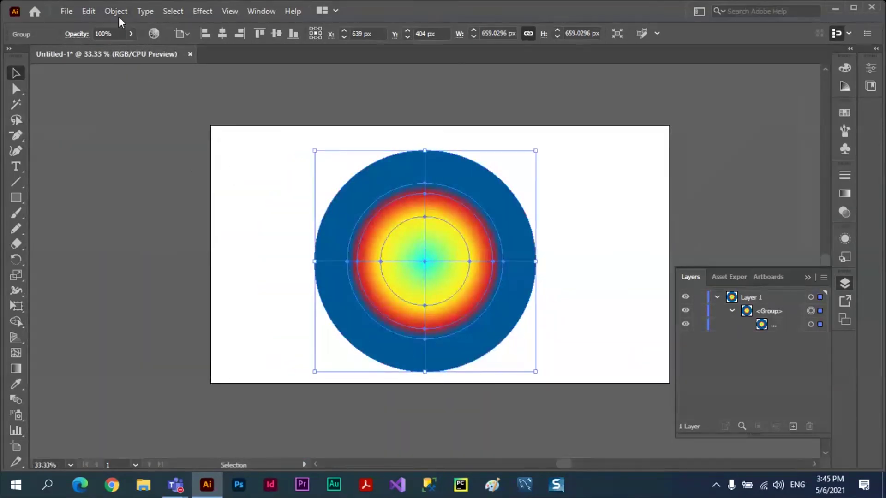
click(118, 18)
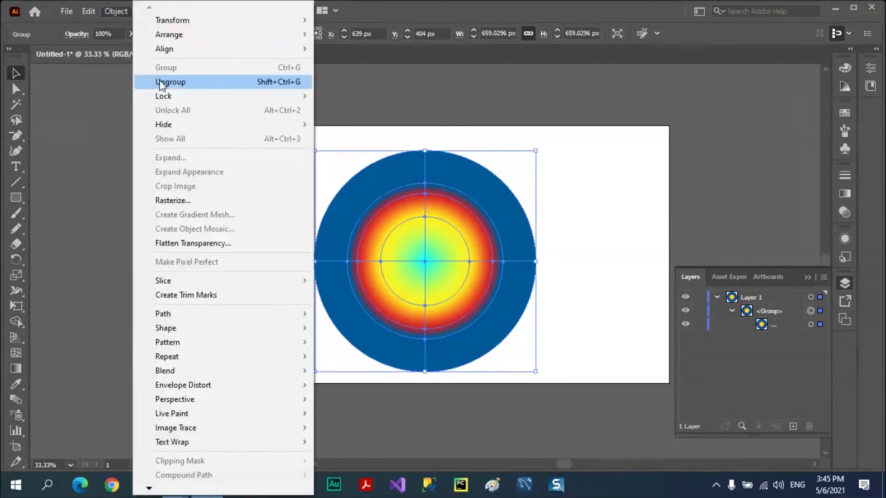
click(161, 83)
drag(351, 211, 121, 222)
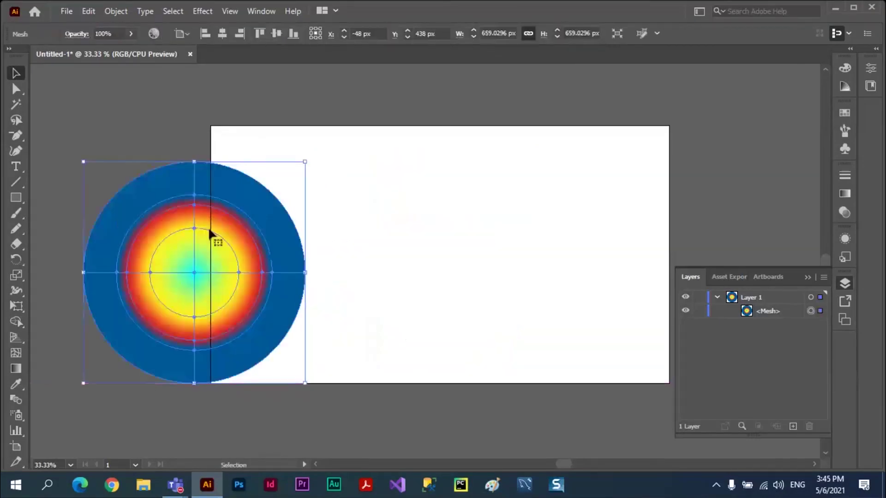
drag(212, 238, 332, 256)
drag(477, 172, 548, 327)
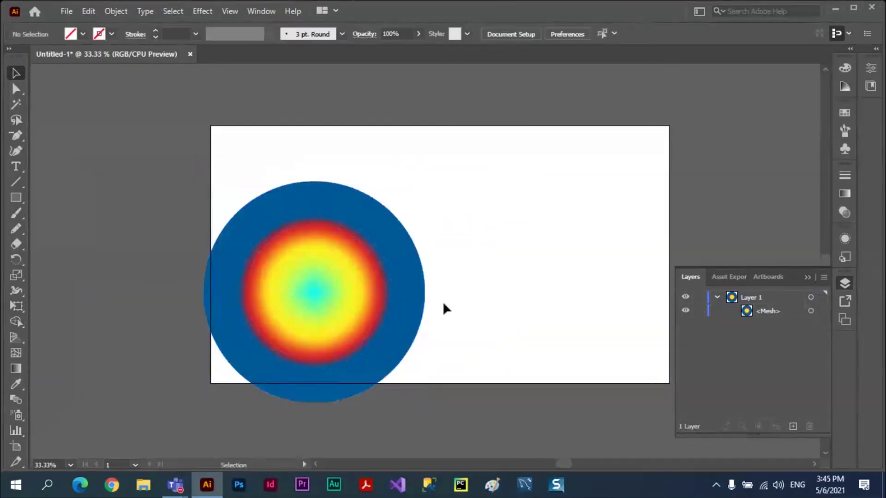
drag(361, 284, 558, 264)
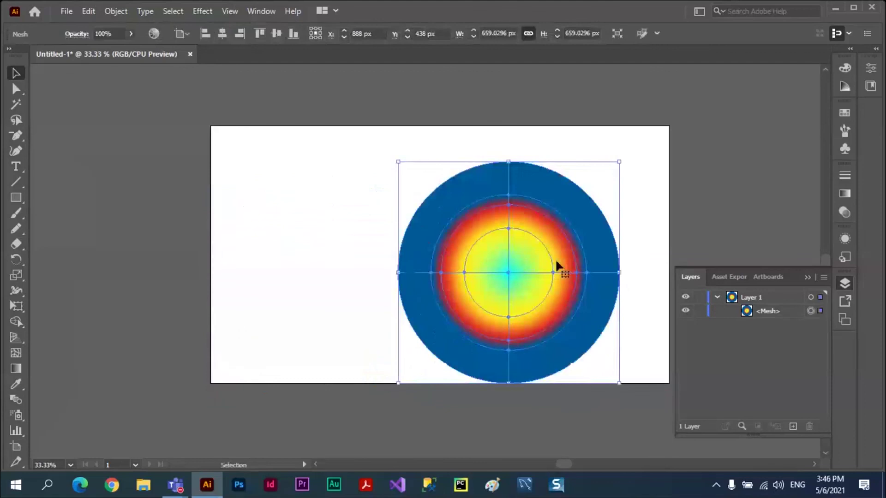
drag(469, 262, 383, 241)
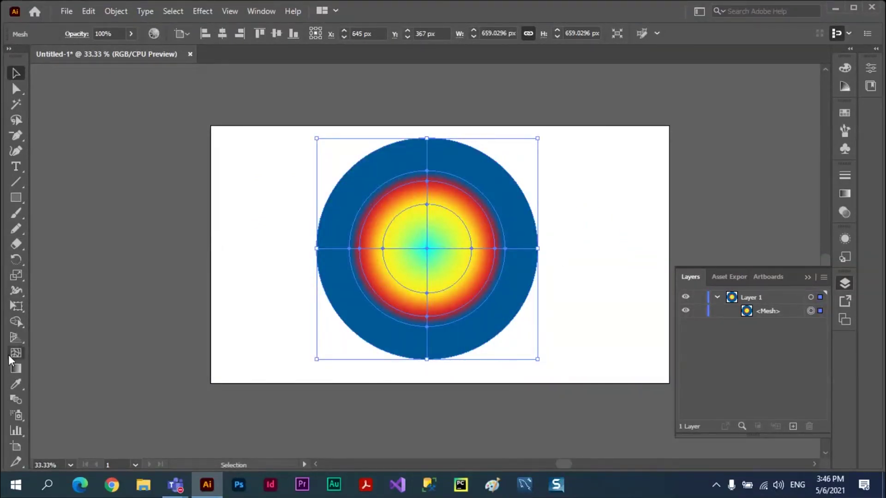
key(a)
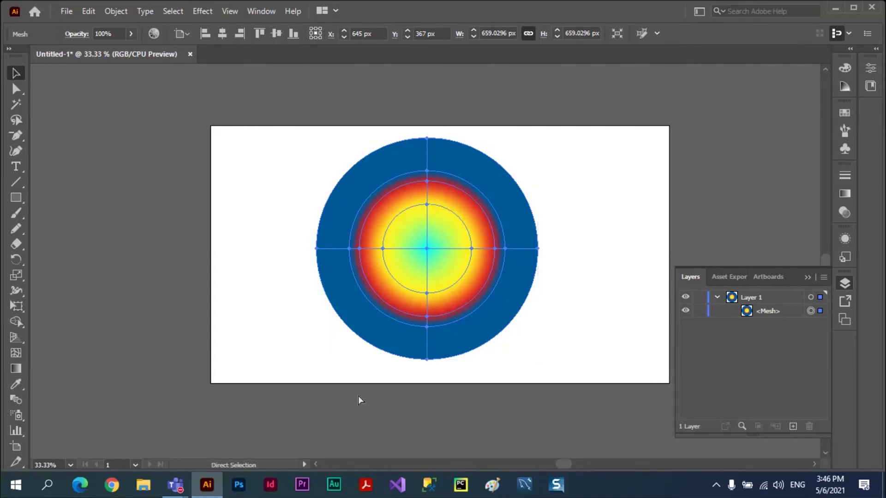
key(ctrl+equal)
key(v)
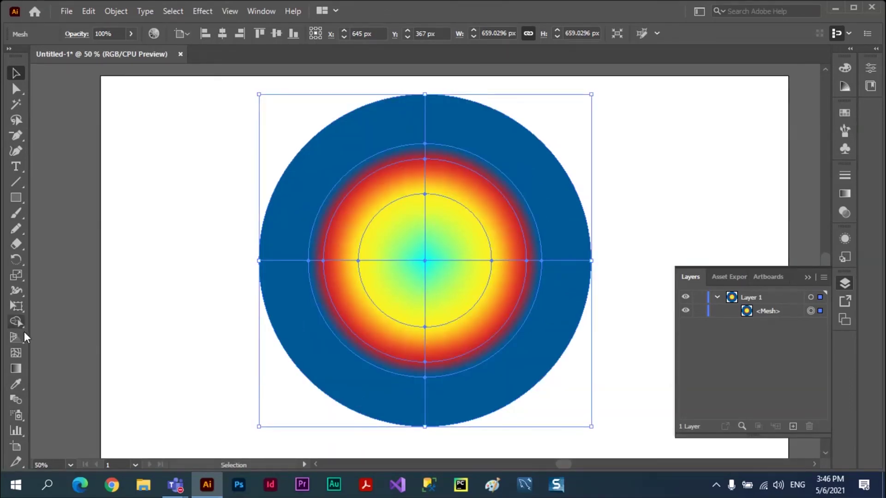
Warp the circle's left side by dragging its left mesh points and handles
click(16, 353)
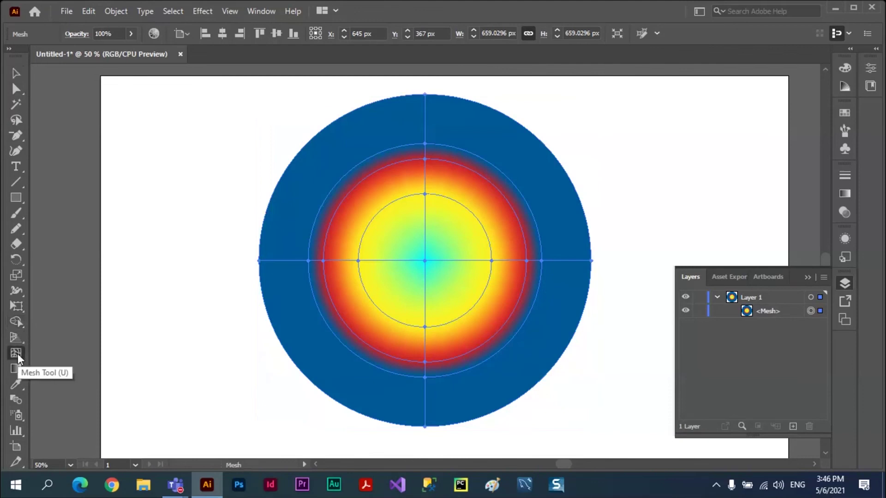
click(358, 261)
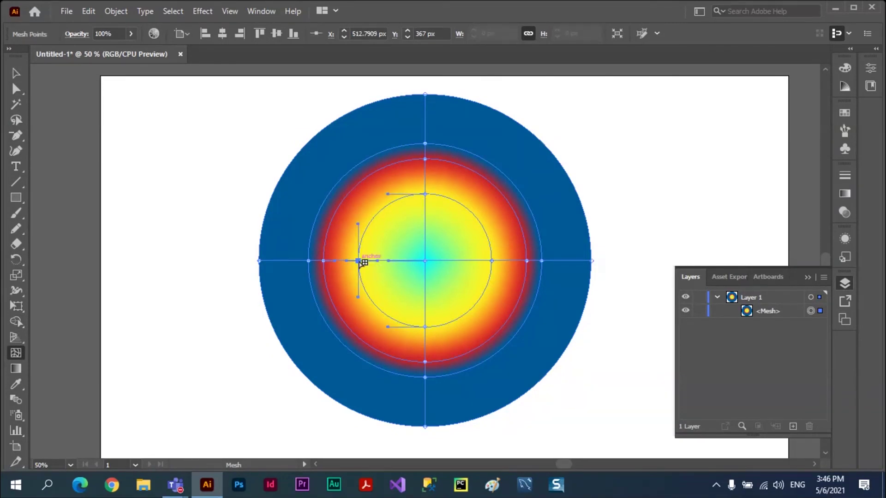
mouse_move(308, 261)
mouse_down()
mouse_move(283, 259)
mouse_move(336, 259)
mouse_up()
click(323, 261)
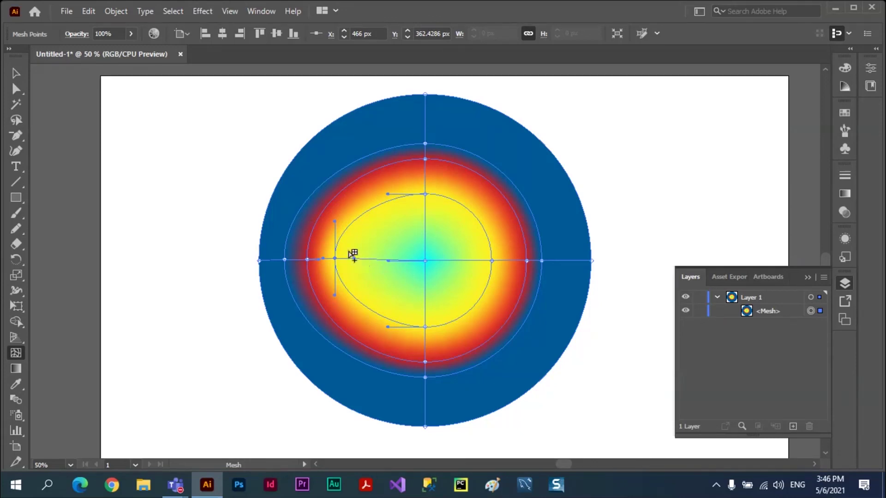
drag(336, 223, 352, 154)
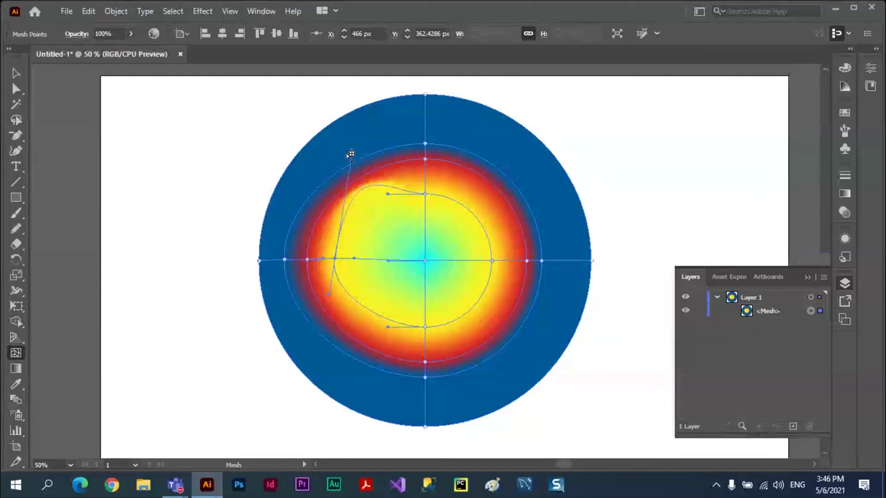
mouse_move(328, 293)
mouse_down()
mouse_move(326, 313)
mouse_move(241, 410)
mouse_up()
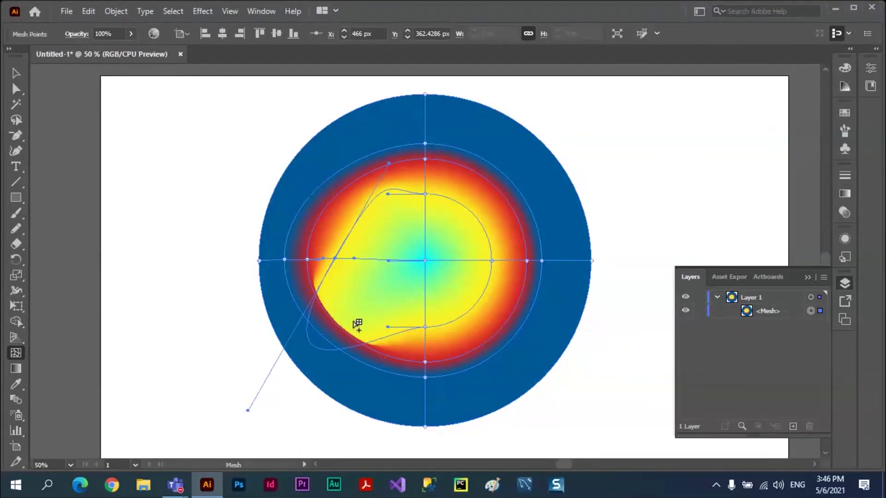
click(284, 260)
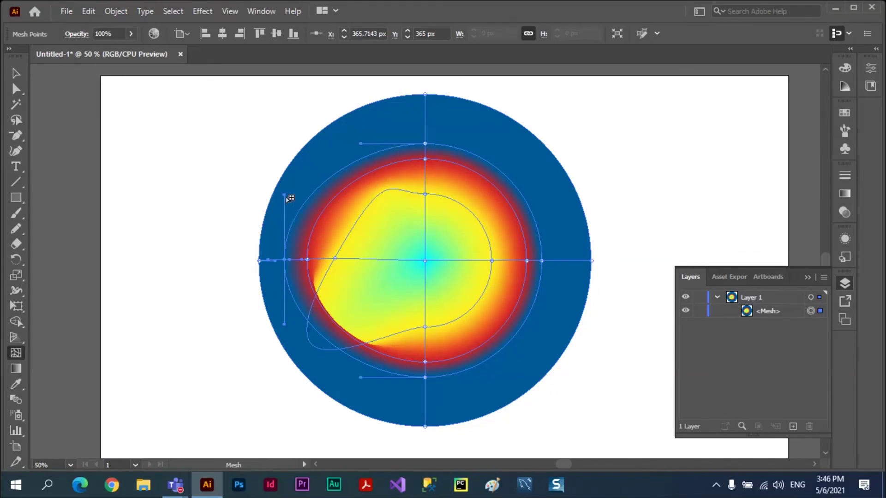
drag(285, 196, 297, 97)
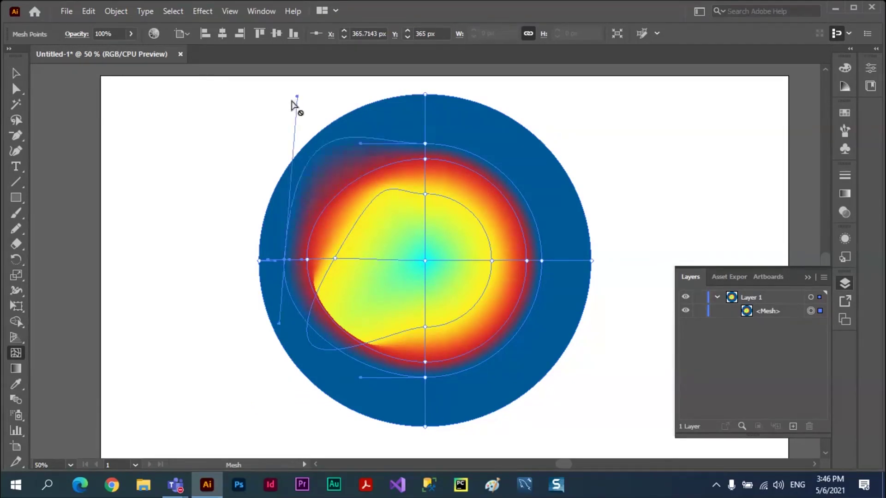
Add a mesh point in the yellow centre and drag centre points to widen the white gap
click(428, 262)
drag(441, 225, 446, 226)
click(444, 223)
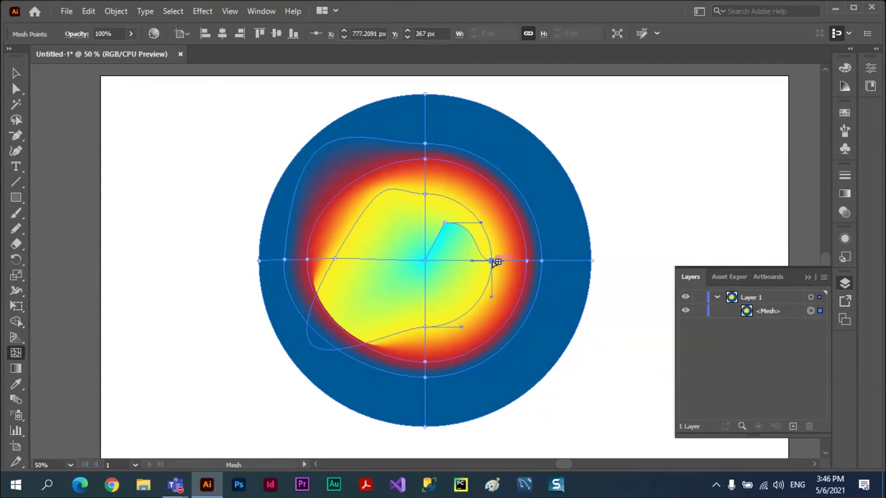
drag(491, 260, 492, 224)
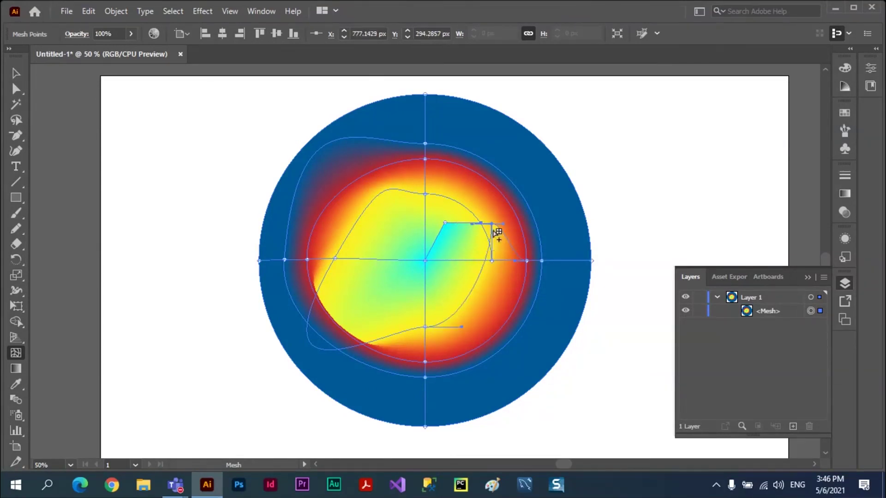
drag(492, 261, 493, 292)
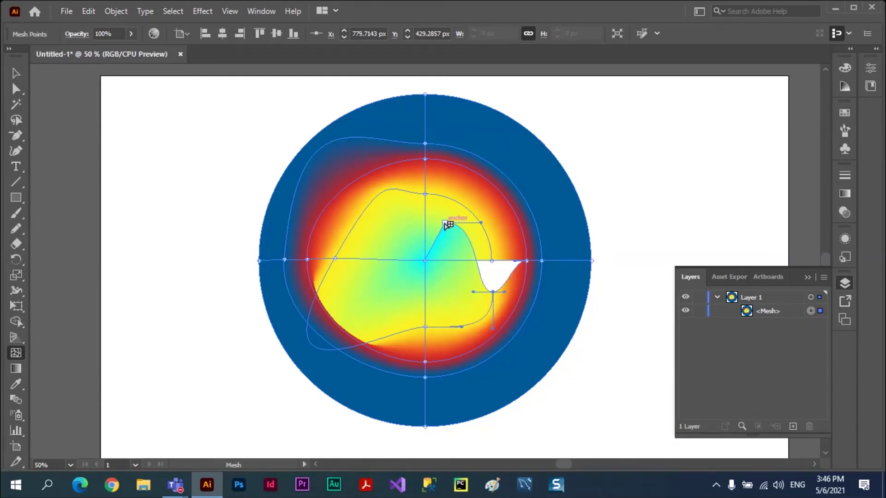
drag(447, 225, 447, 299)
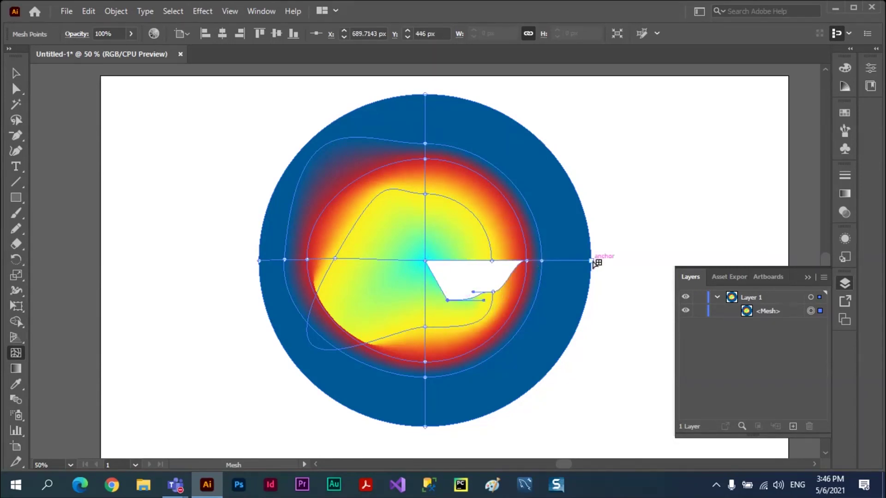
Pull the right-edge mesh points inward to carve a notch into the circle
mouse_move(592, 261)
mouse_down()
mouse_move(596, 221)
mouse_move(587, 307)
mouse_up()
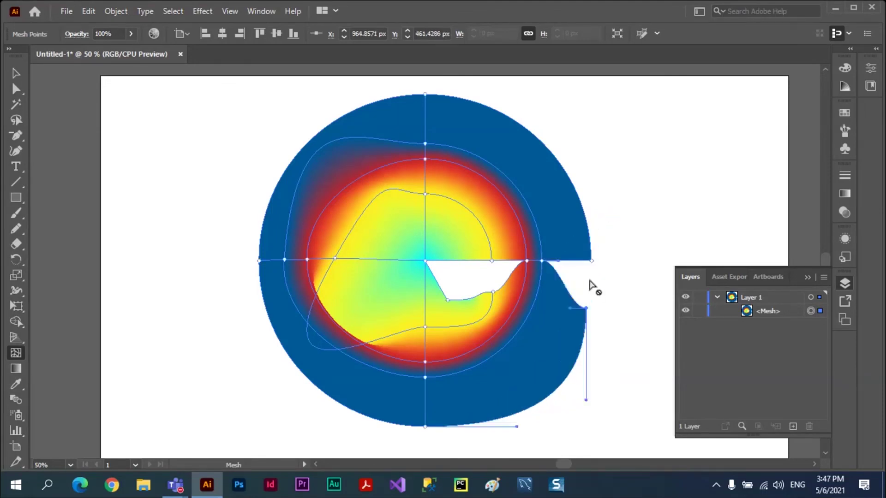
drag(591, 261, 598, 226)
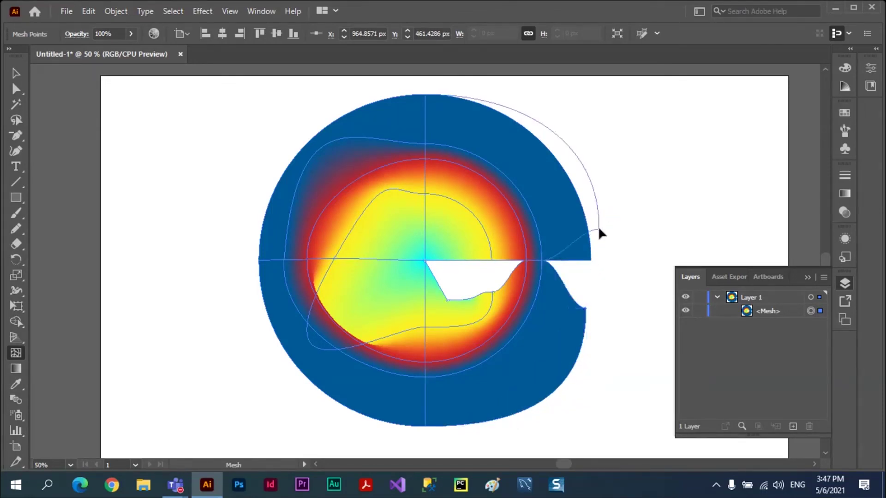
drag(542, 262, 545, 289)
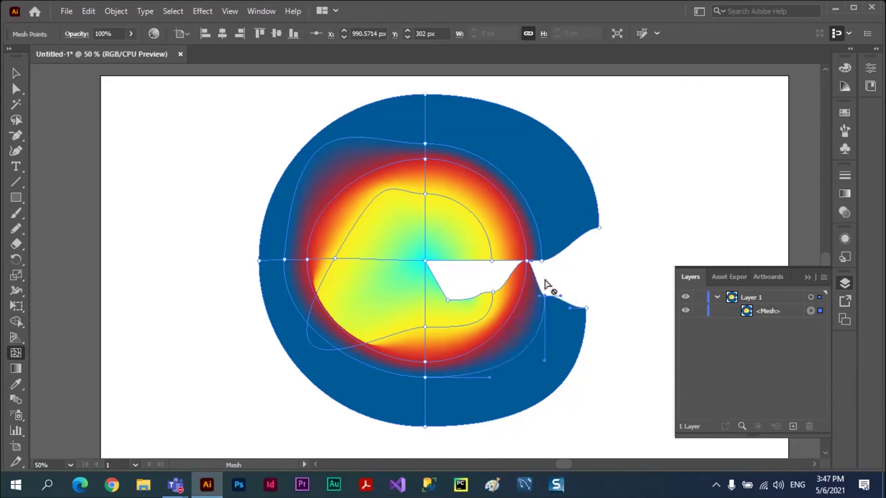
drag(553, 215, 528, 317)
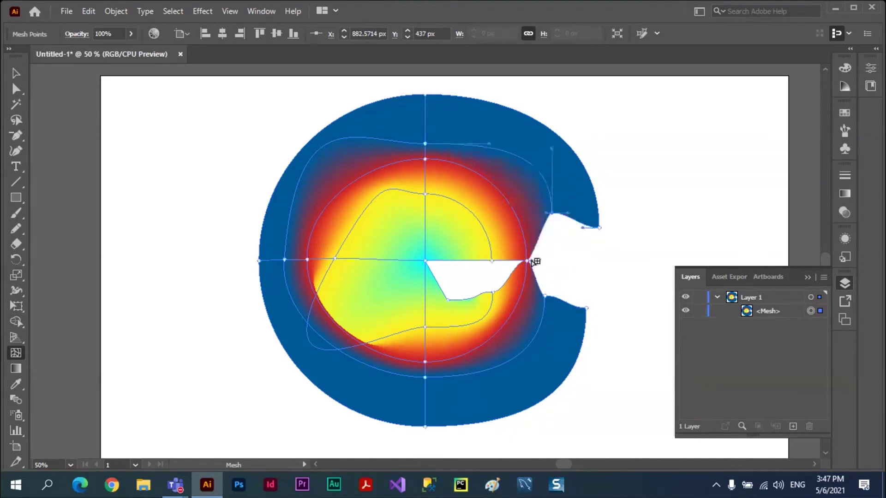
key(ctrl+z)
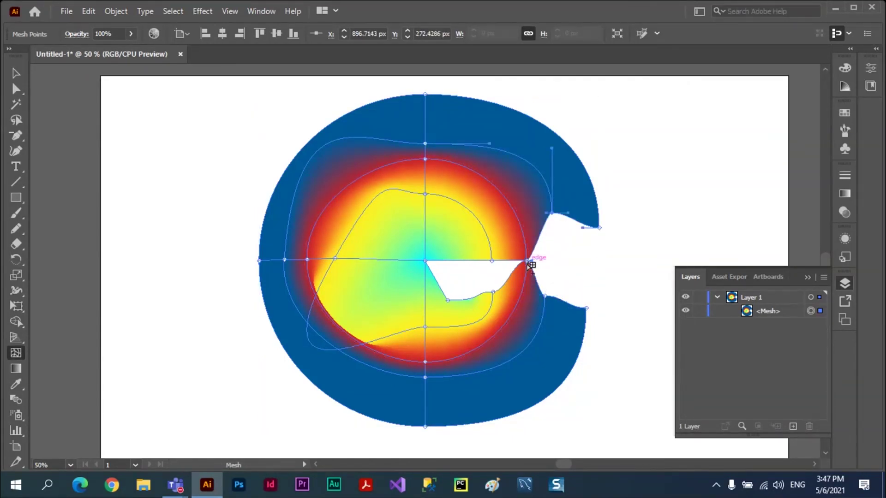
mouse_move(529, 263)
mouse_down()
mouse_move(527, 290)
mouse_move(530, 263)
mouse_up()
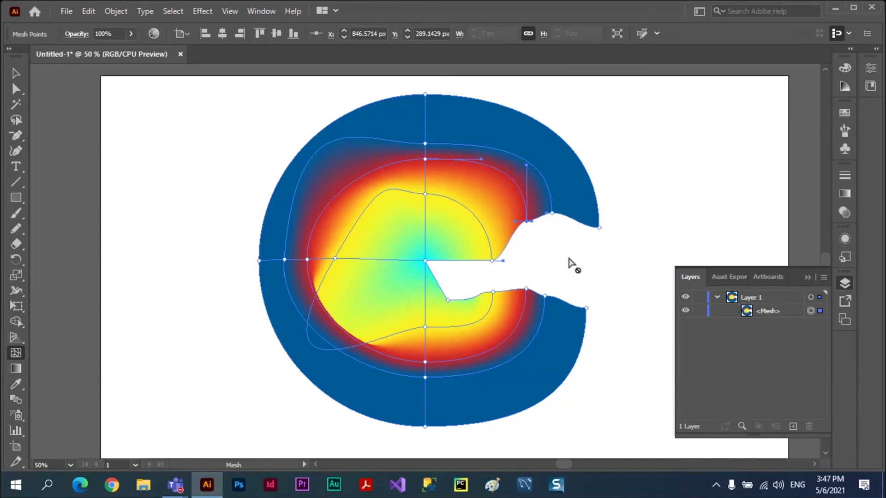
Undo the last six mesh edits so the rainbow circle is whole and symmetric again
key(ctrl+z)
key(ctrl+z)
key(ctrl+z)
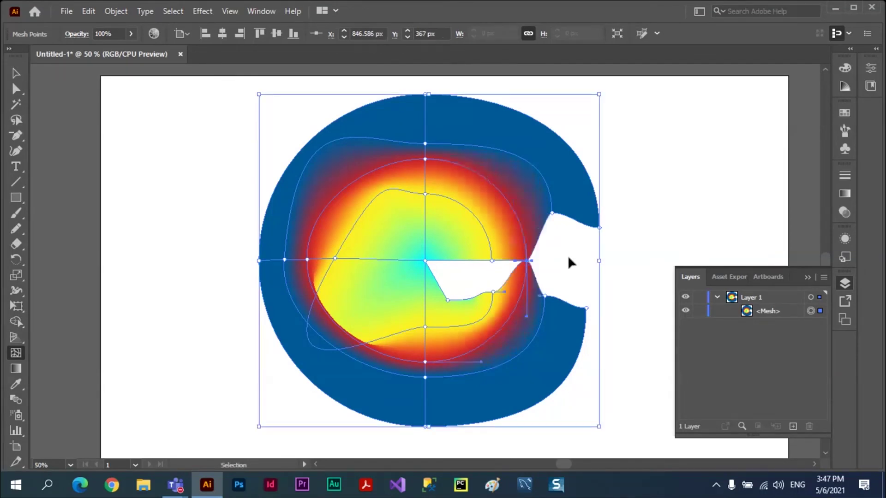
key(ctrl+z)
key(ctrl+z)
key(ctrl+z)
key(ctrl+z)
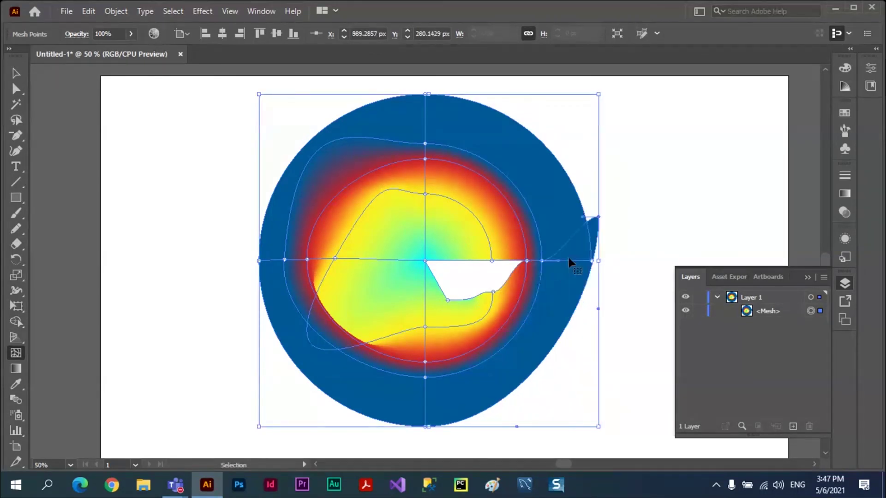
key(ctrl+z)
key(ctrl+z)
key(ctrl+z)
key(ctrl+z)
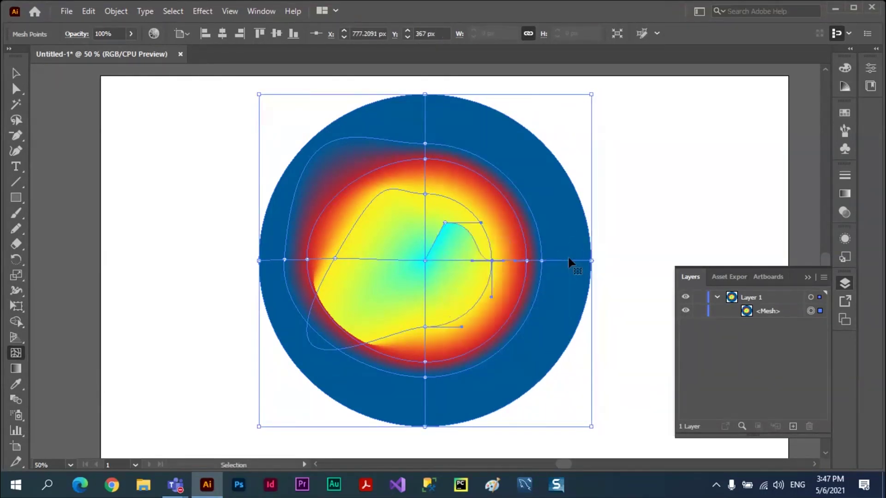
key(ctrl+z)
key(ctrl+z)
key(ctrl+z)
key(ctrl+z)
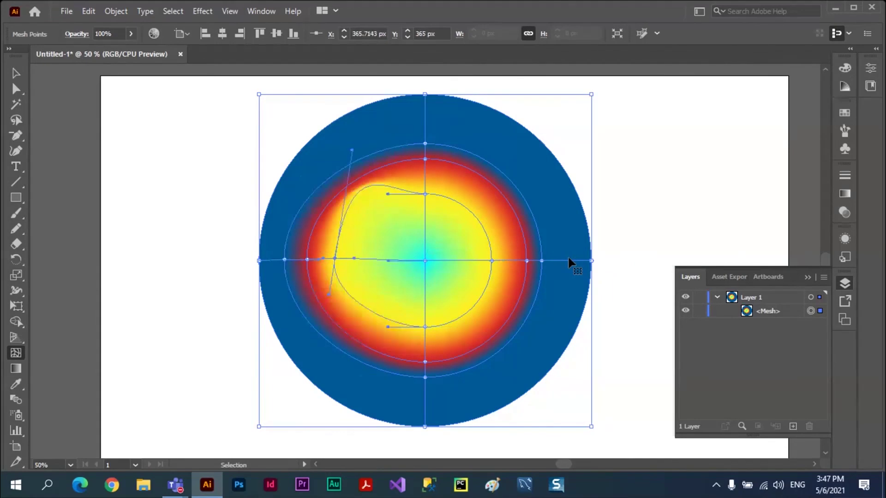
key(ctrl+z)
key(ctrl+z)
key(ctrl+z)
key(ctrl+z)
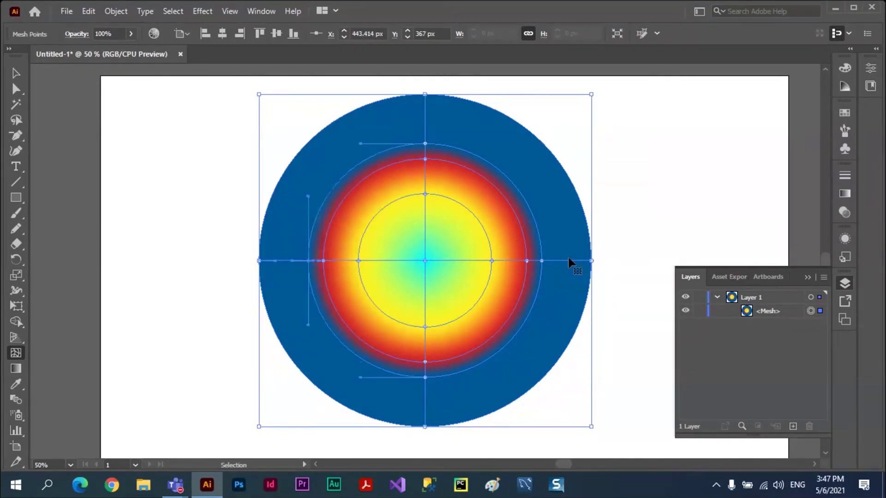
key(ctrl+z)
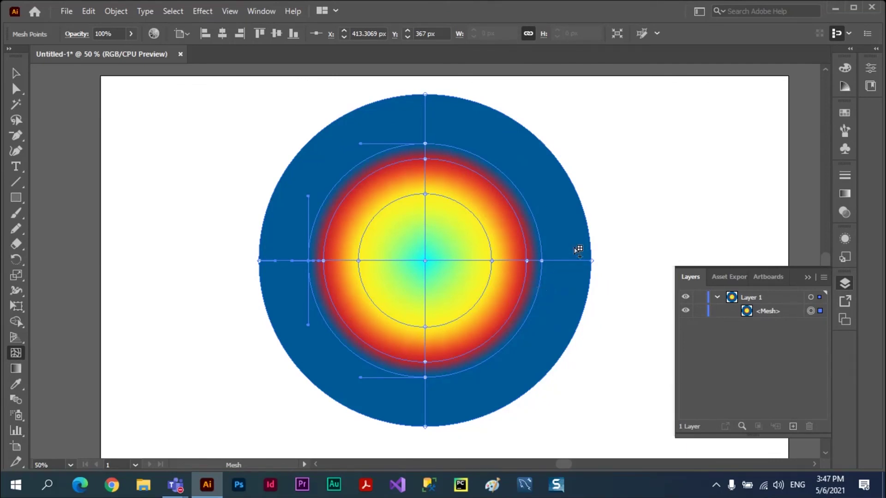
Add a mesh ring in the outer blue band, delete the stray diagonal line, and select the top point
click(565, 199)
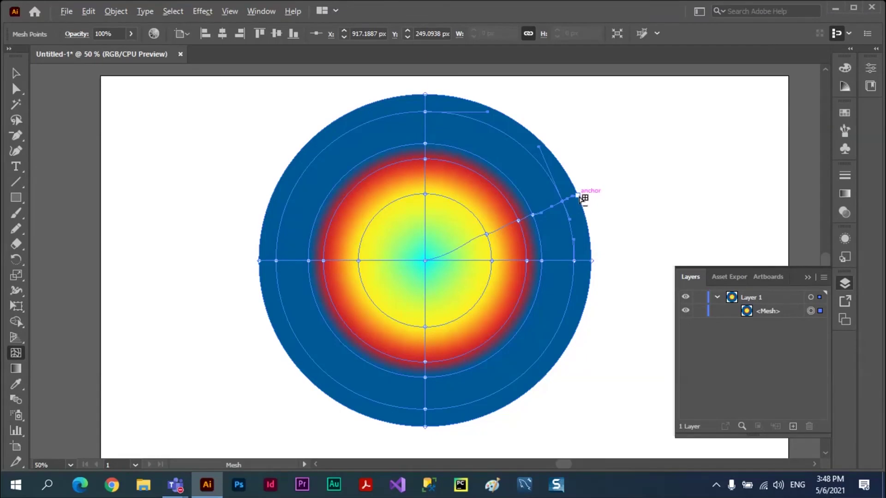
alt+click(580, 198)
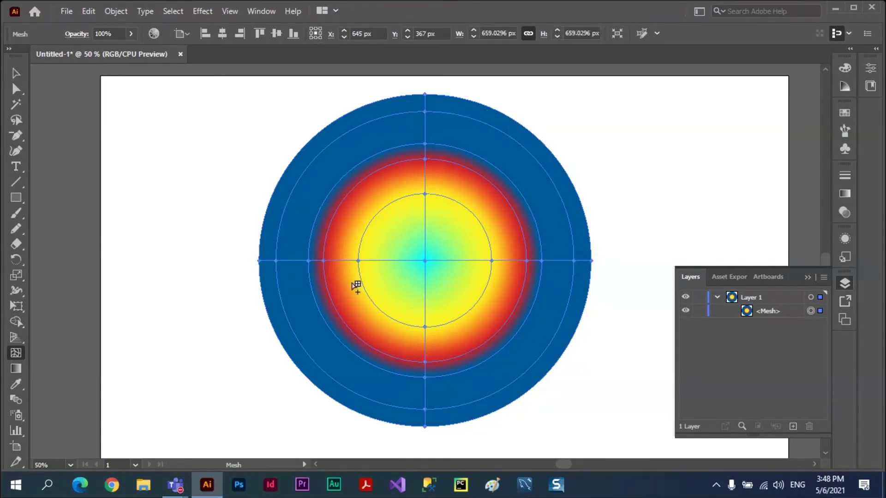
click(425, 111)
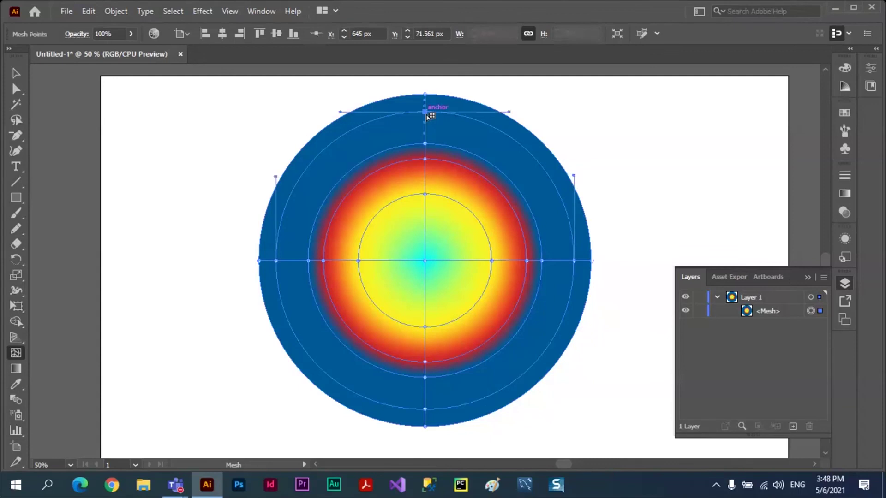
Colour the outer ring's top mesh point yellow and its bottom point magenta, then deselect
click(845, 112)
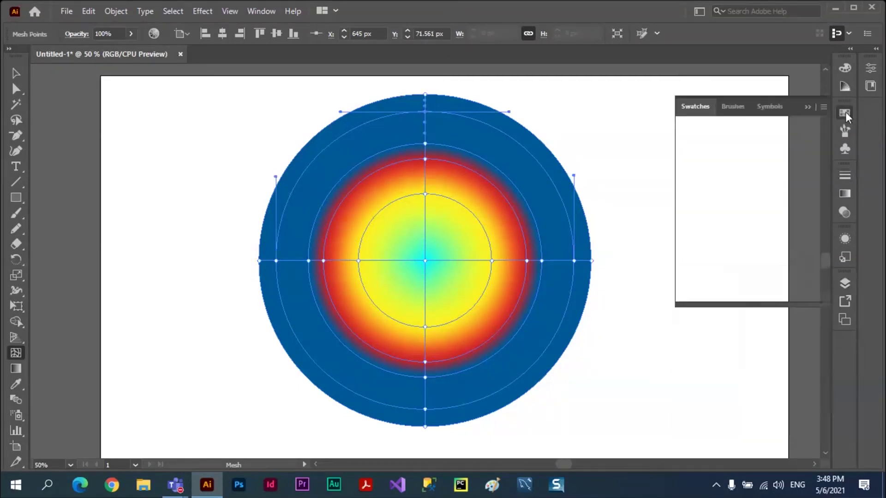
click(750, 149)
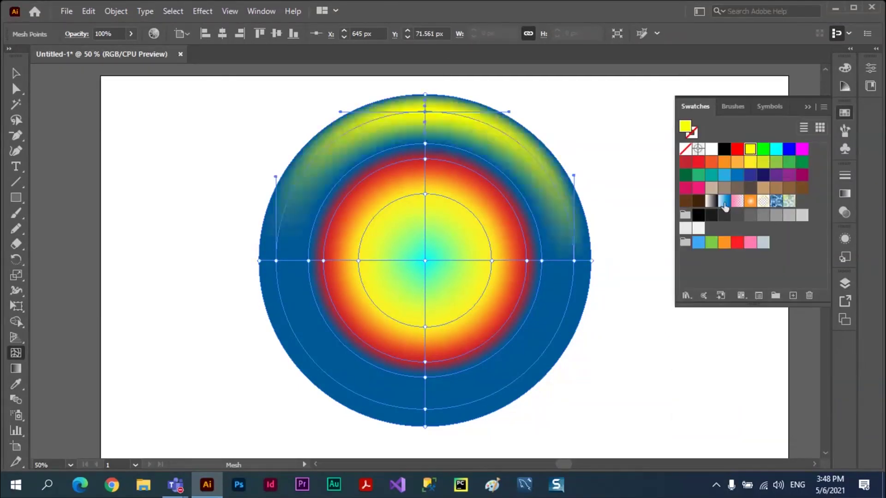
click(425, 409)
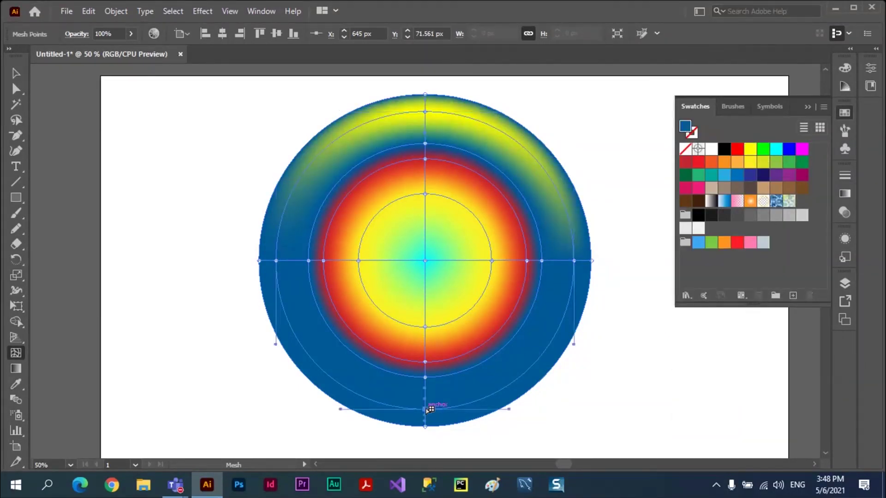
click(801, 149)
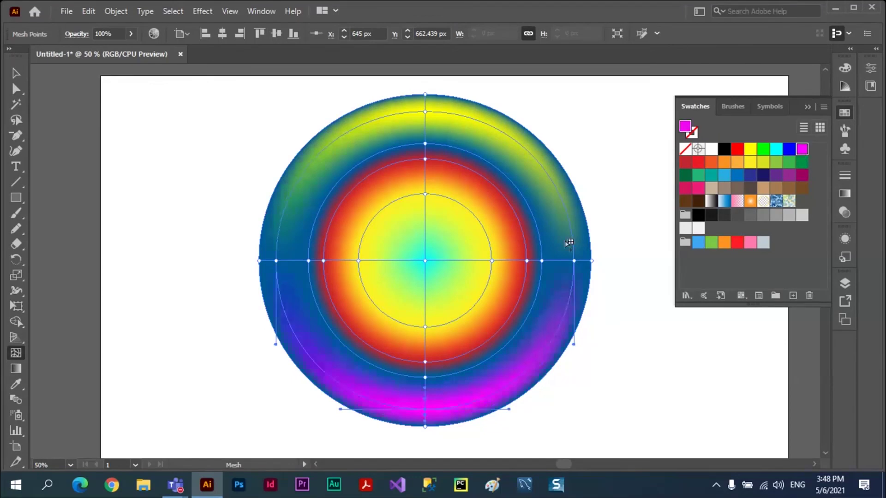
click(15, 73)
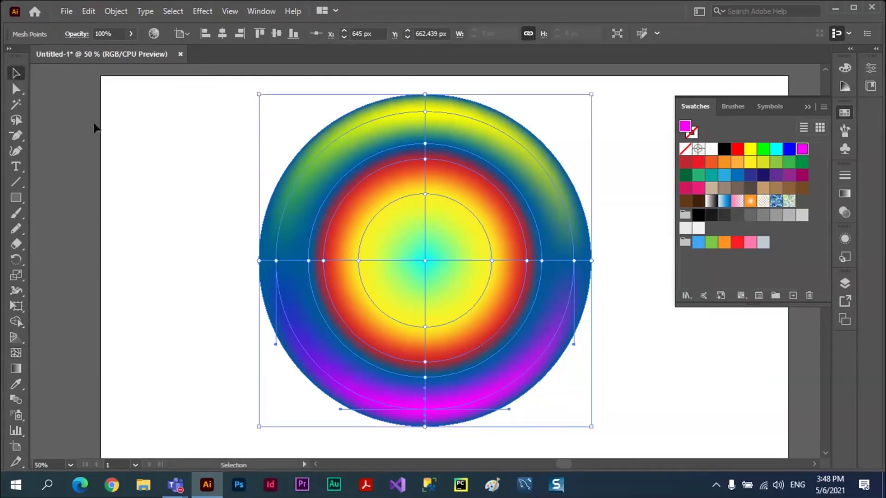
click(613, 349)
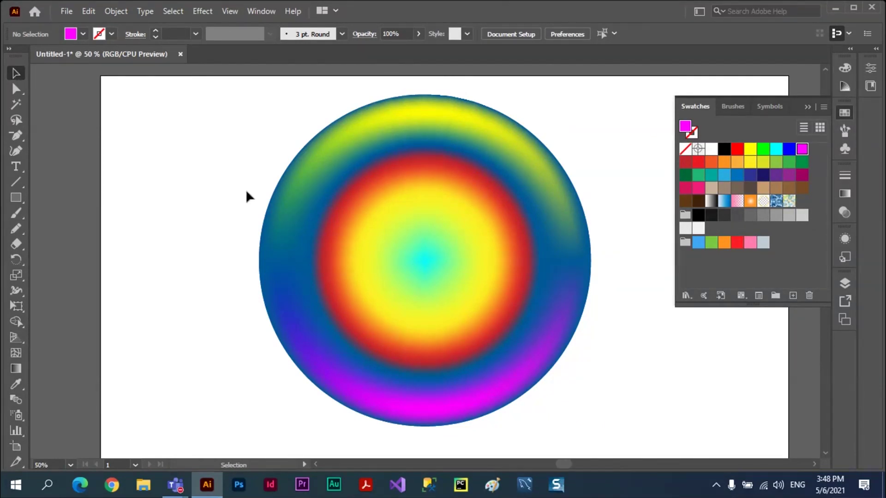
Shrink the rainbow mesh circle to wheel size and place a matching copy beside it
click(307, 226)
drag(259, 94, 397, 263)
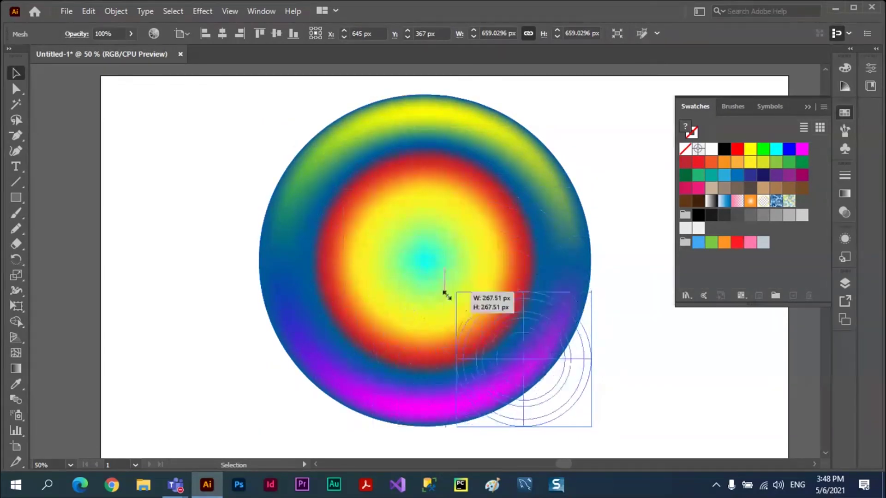
drag(396, 263, 480, 316)
mouse_move(548, 386)
mouse_down()
mouse_move(249, 346)
mouse_move(480, 332)
mouse_up()
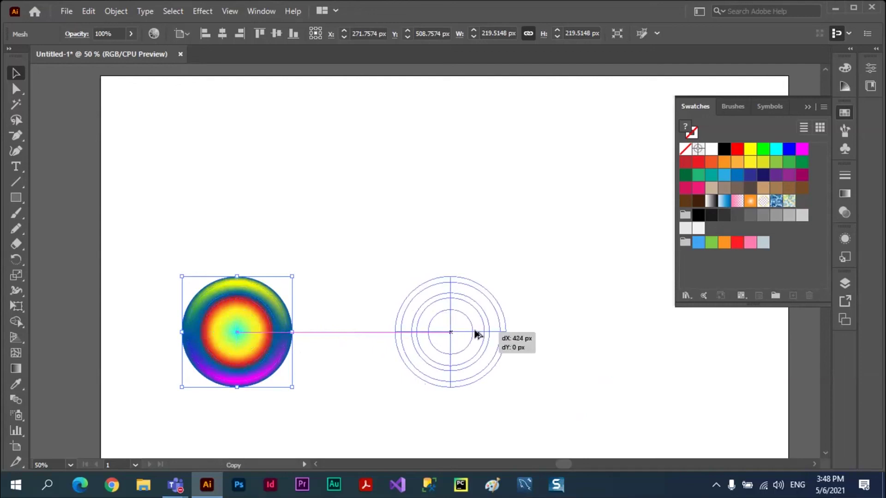
click(467, 229)
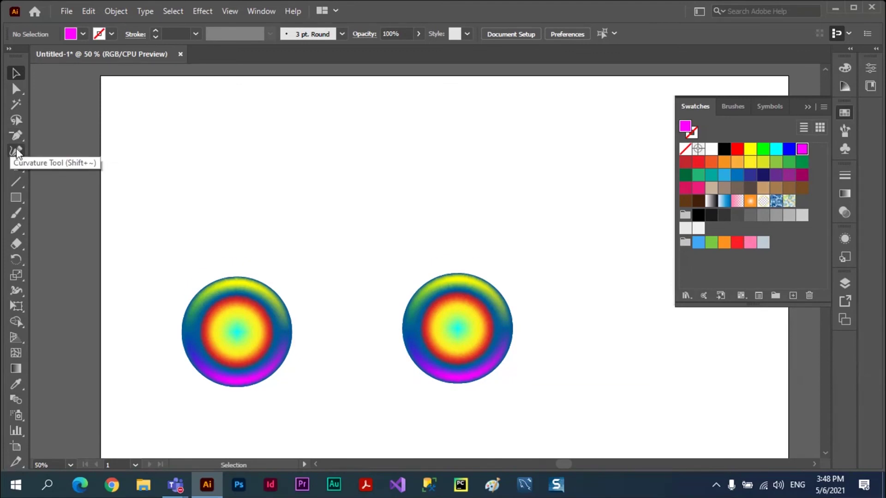
With the Pen tool, trace the car's upper outline: hood, windshield, roof, cab and rear top corner
click(16, 135)
click(61, 138)
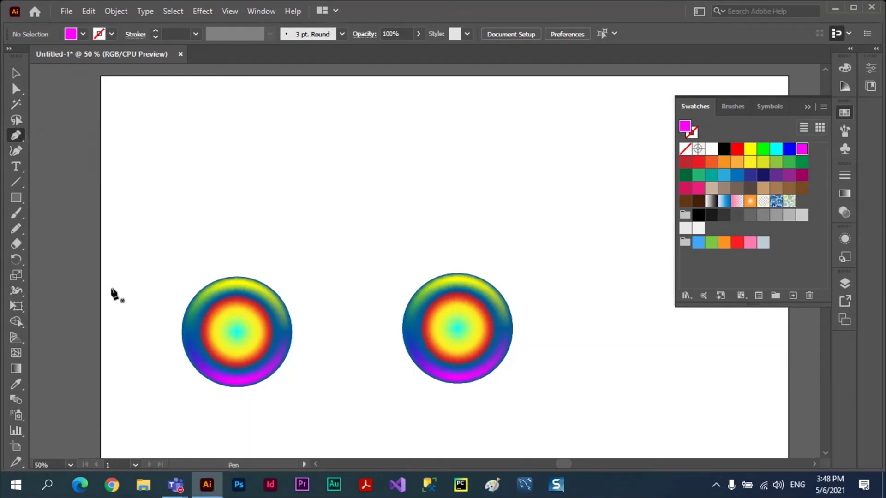
click(127, 233)
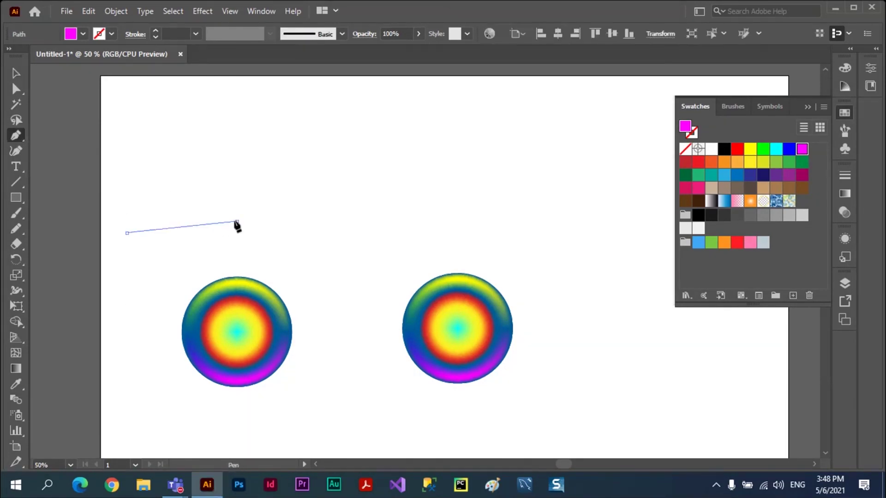
click(237, 221)
click(295, 129)
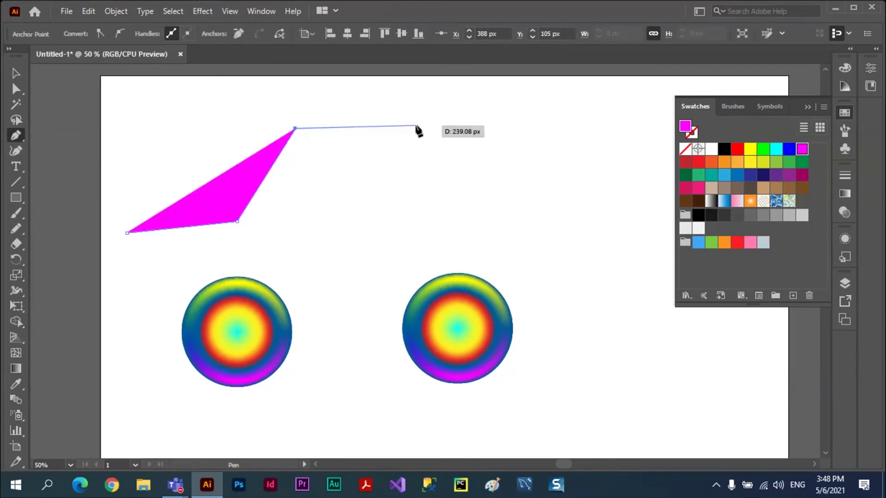
click(415, 125)
click(457, 219)
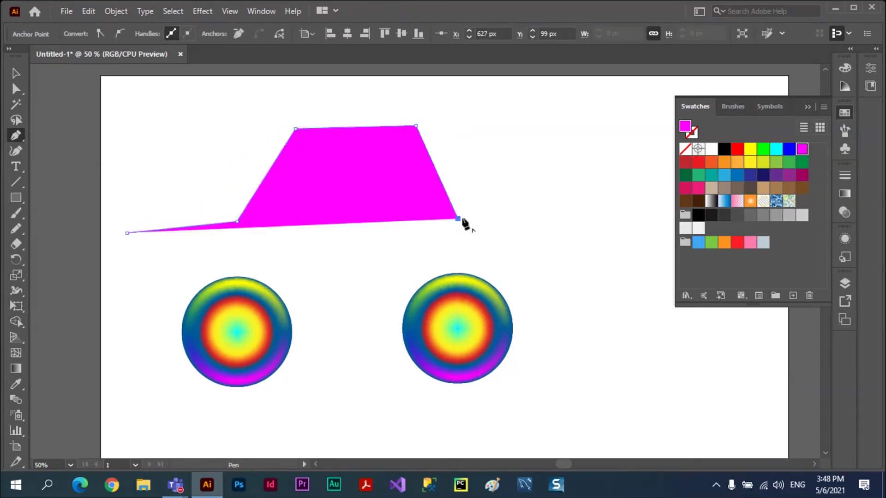
click(576, 236)
Trace the rear bumper, both wheel arches and front corner, closing the magenta car-body path
click(576, 317)
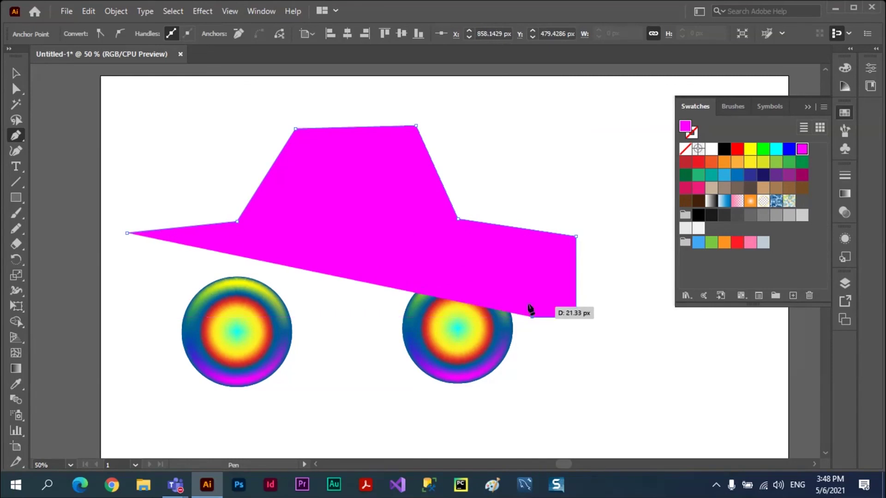
click(532, 317)
click(520, 276)
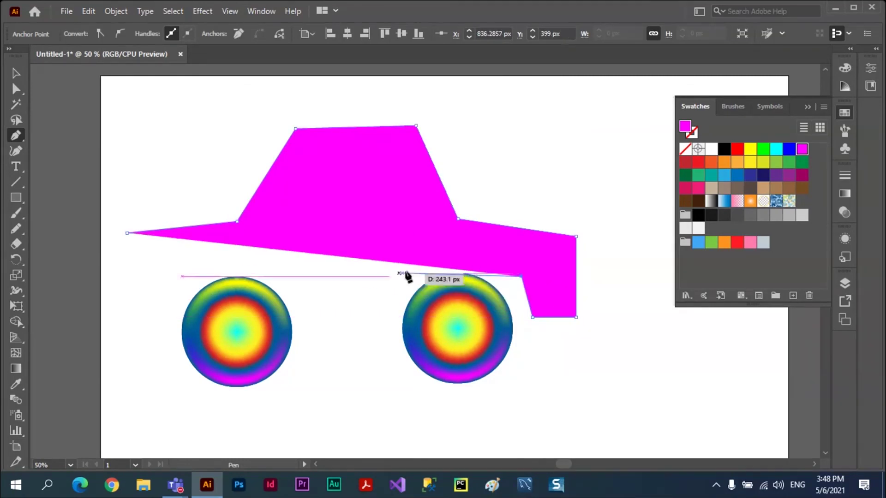
click(450, 255)
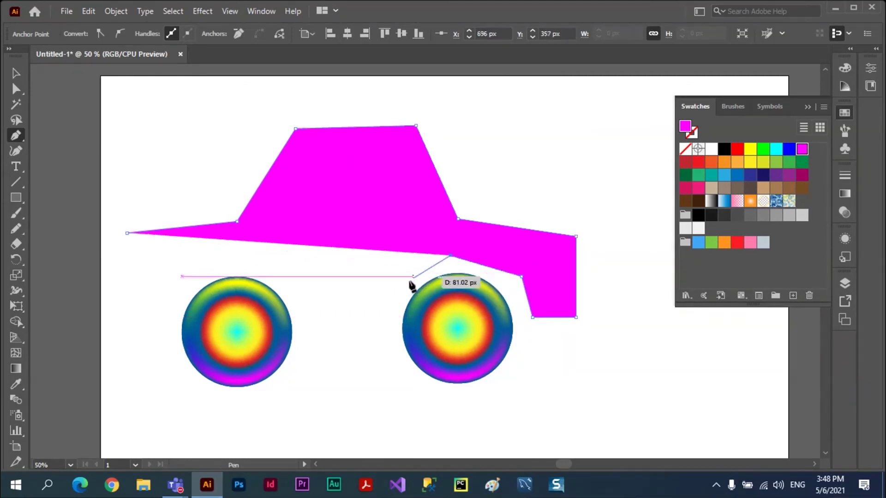
click(390, 291)
click(296, 290)
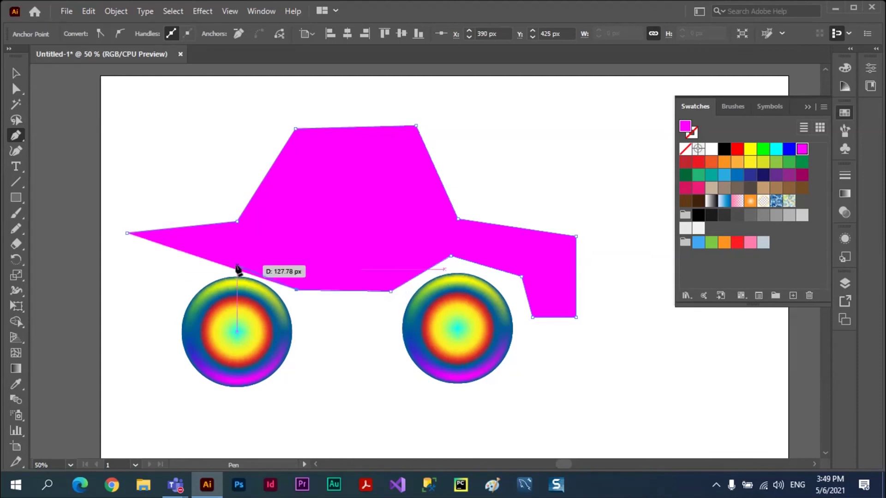
click(237, 260)
click(181, 293)
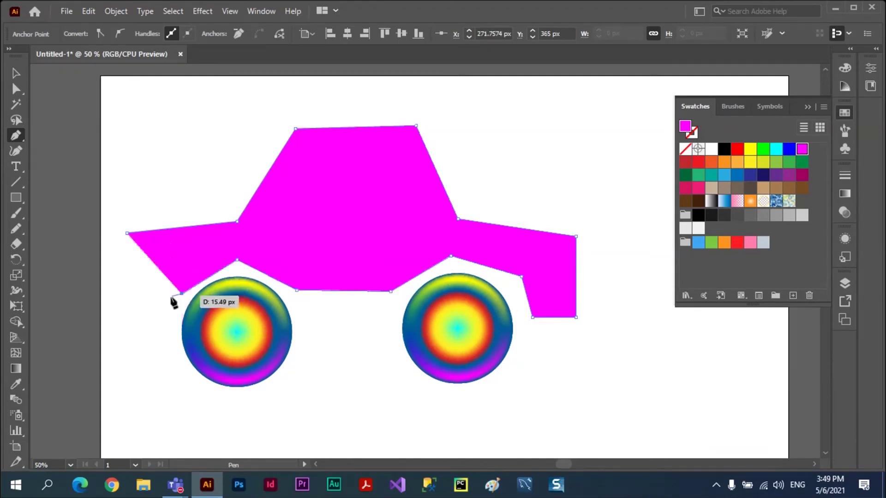
click(127, 294)
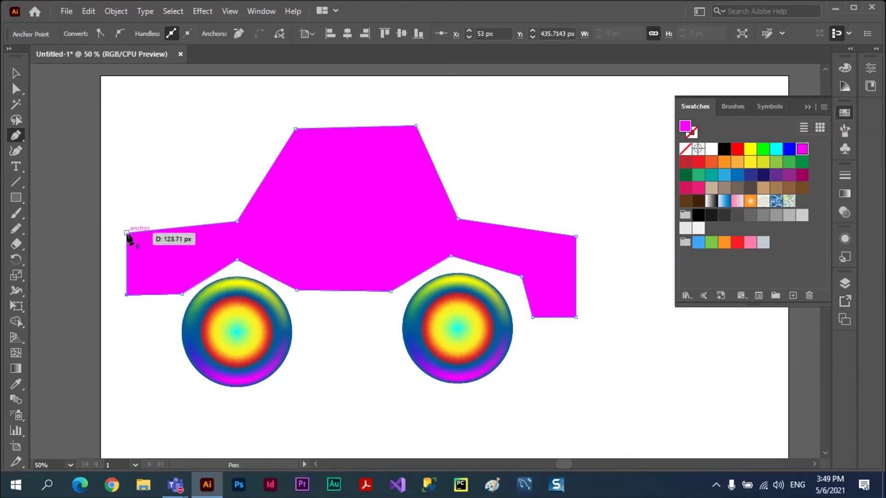
click(127, 233)
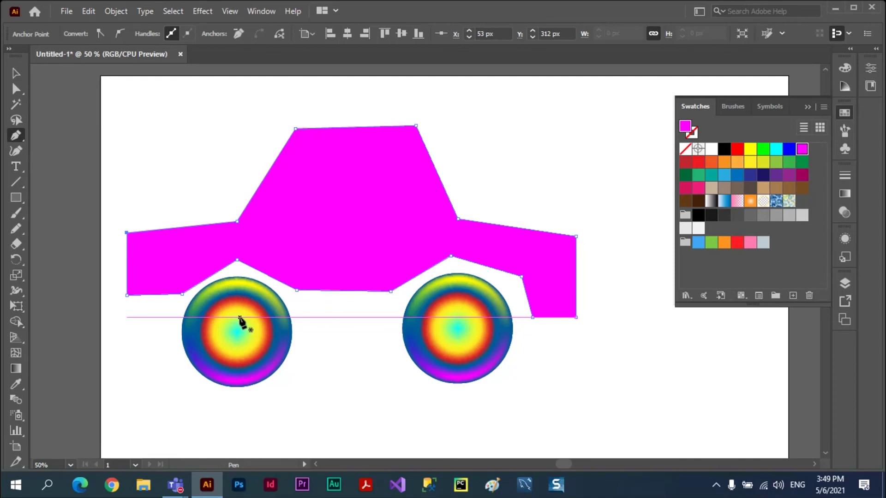
click(17, 353)
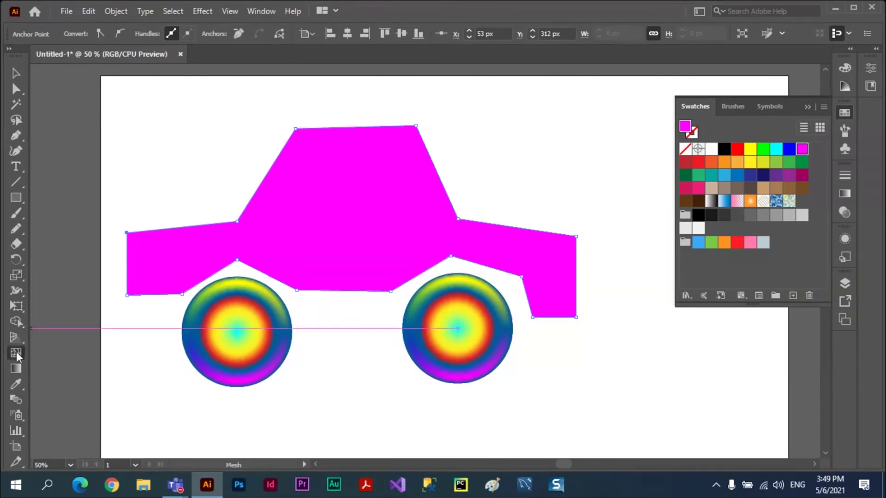
Add a central mesh point to the car body and colour the left, central and rear points dark green
click(354, 259)
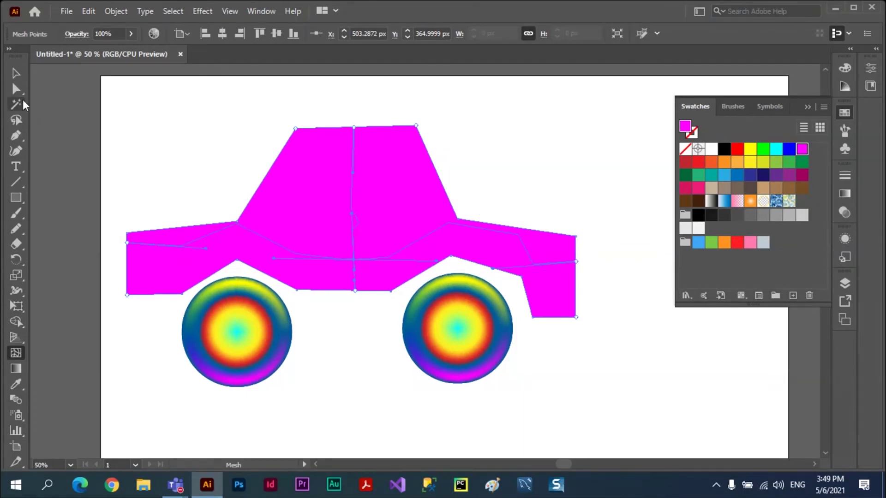
click(127, 243)
click(686, 176)
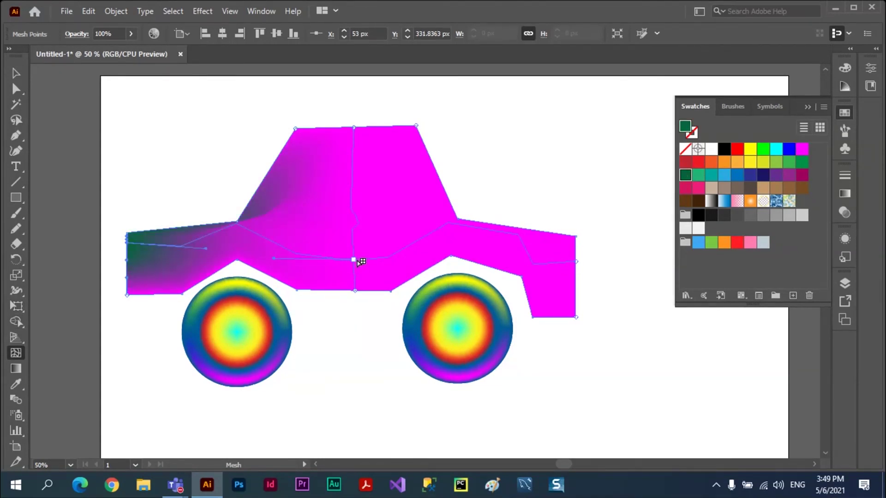
click(354, 260)
click(686, 175)
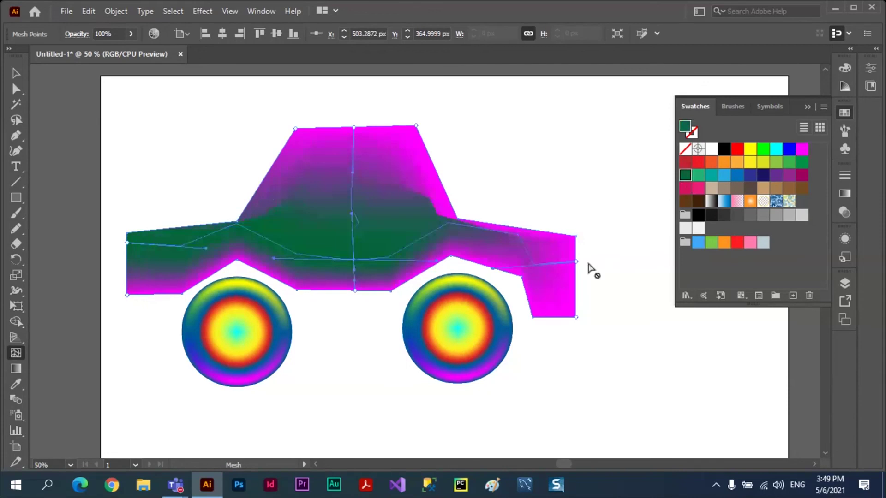
click(576, 262)
click(686, 175)
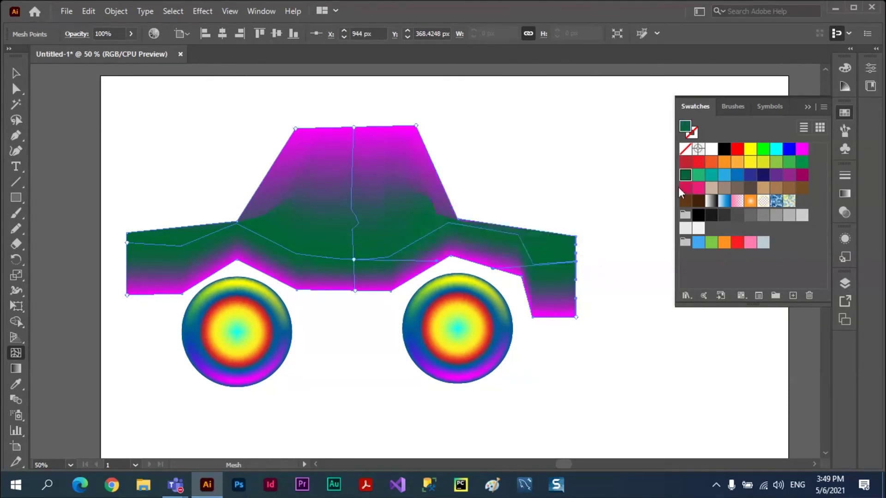
click(16, 73)
click(712, 416)
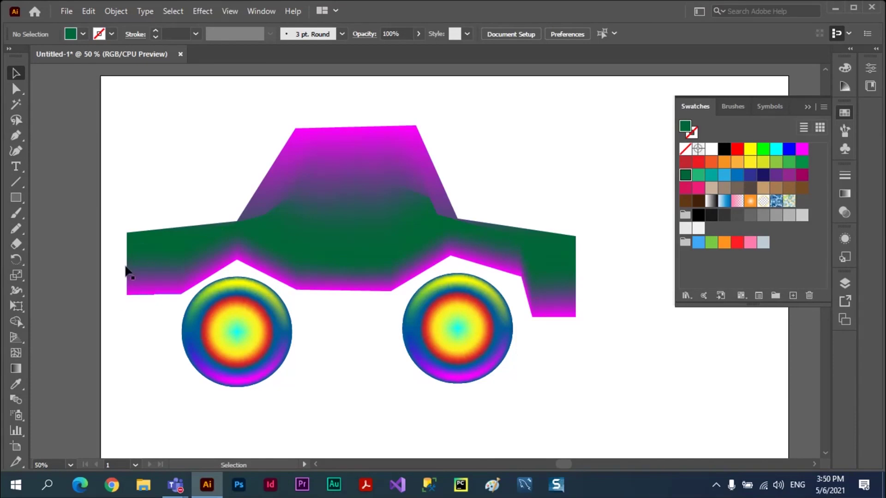
Draw a dark green rectangle at the artboard's upper right, beside the car's roof
click(17, 197)
mouse_move(486, 112)
mouse_down()
mouse_move(506, 148)
mouse_move(594, 192)
mouse_up()
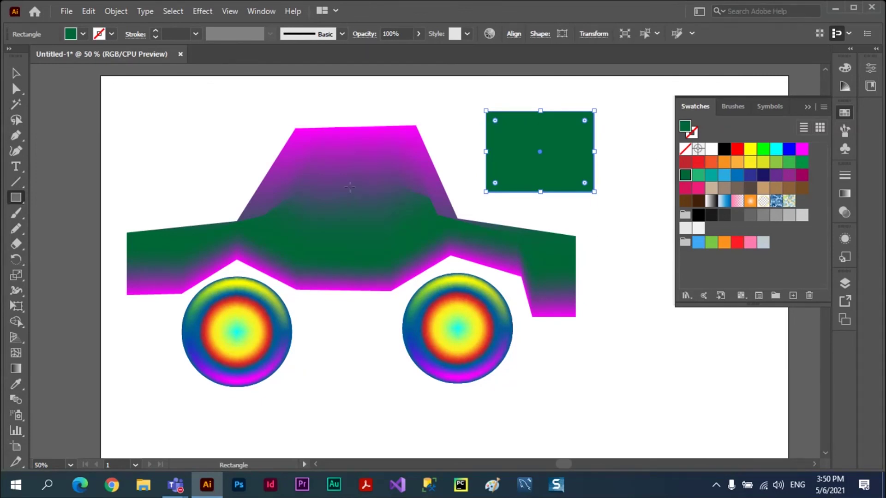
click(115, 12)
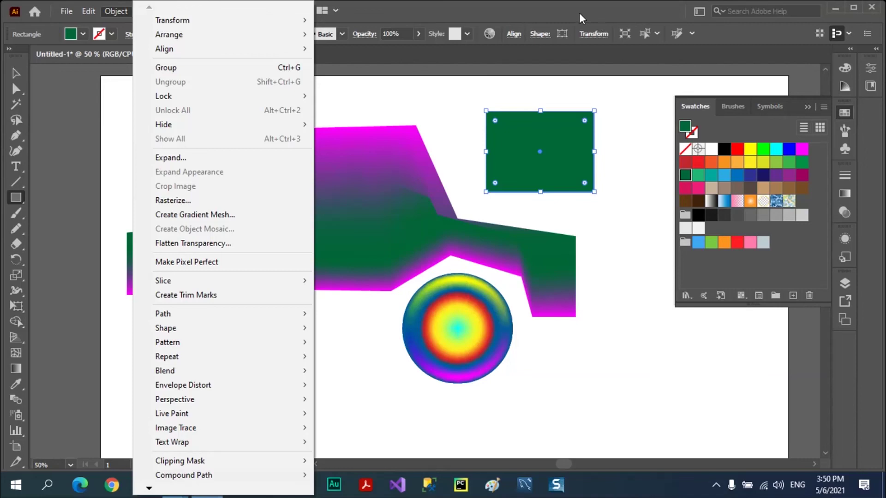
click(547, 143)
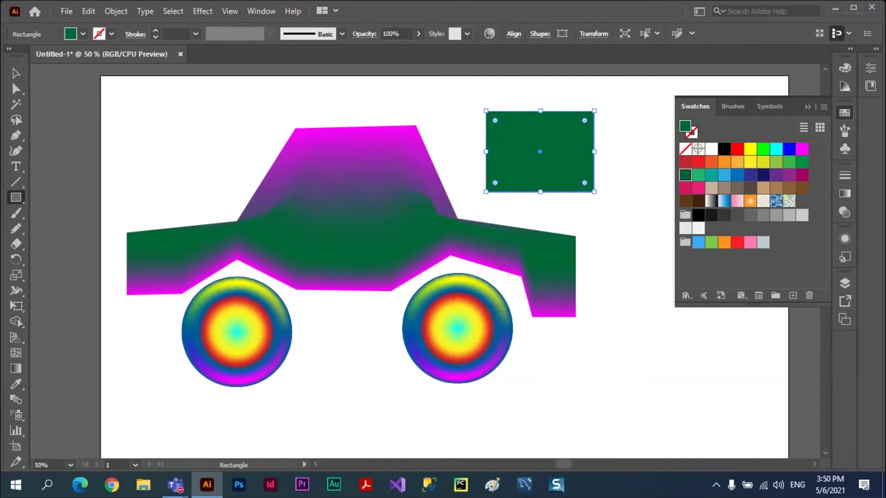
click(77, 490)
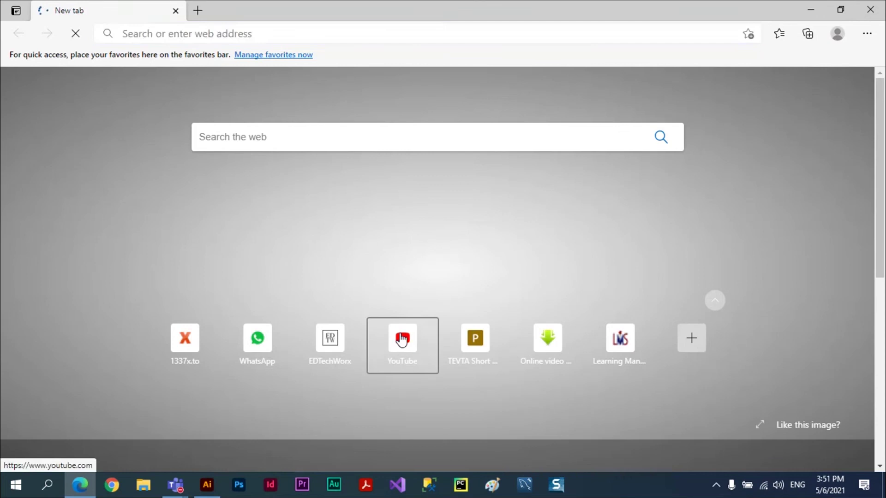
Search YouTube for 'gradient mesh illustrator tutorial'
click(401, 340)
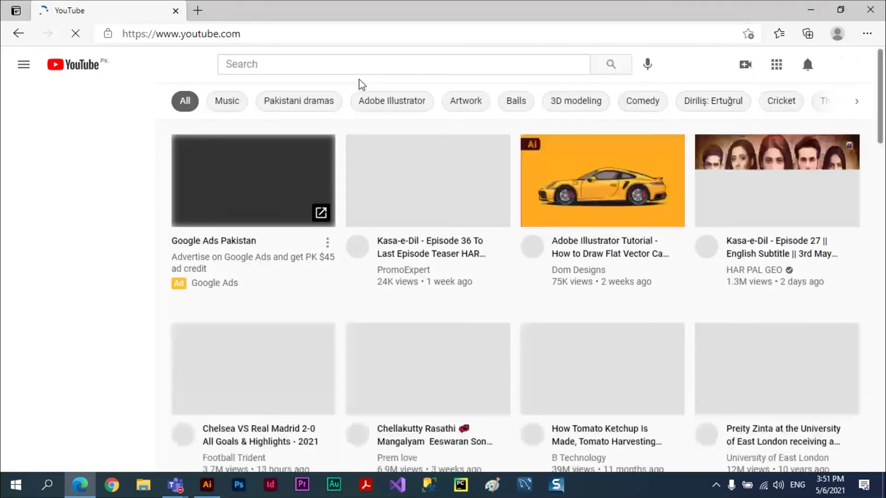
click(365, 67)
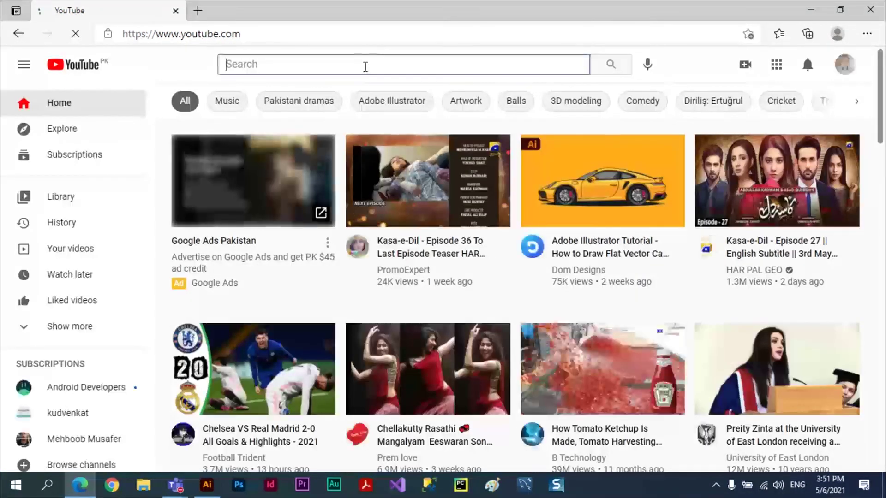
text(gra)
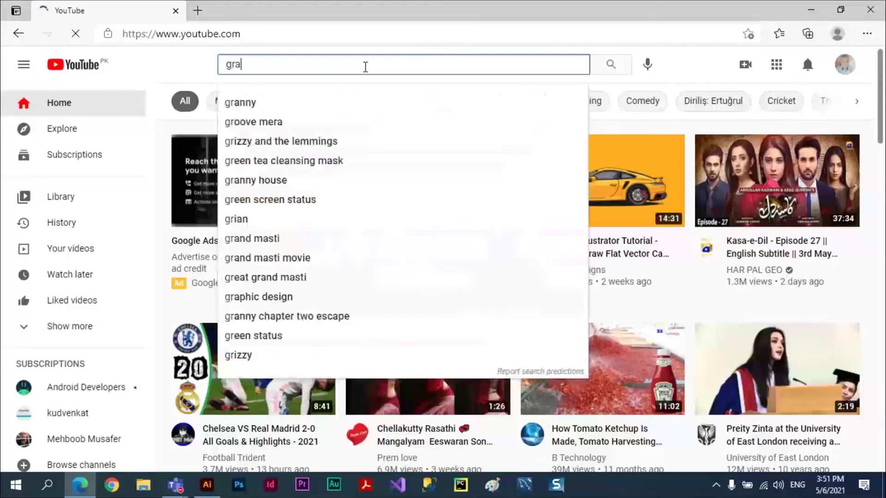
text(dient mesh)
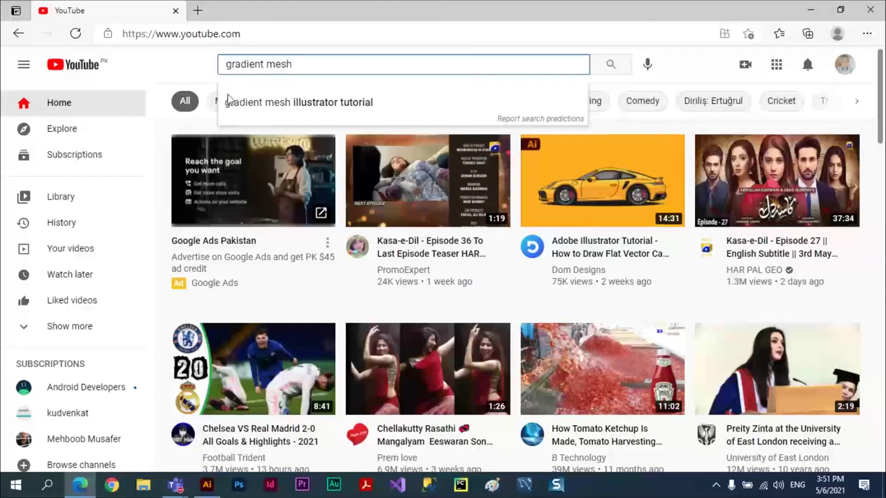
click(322, 109)
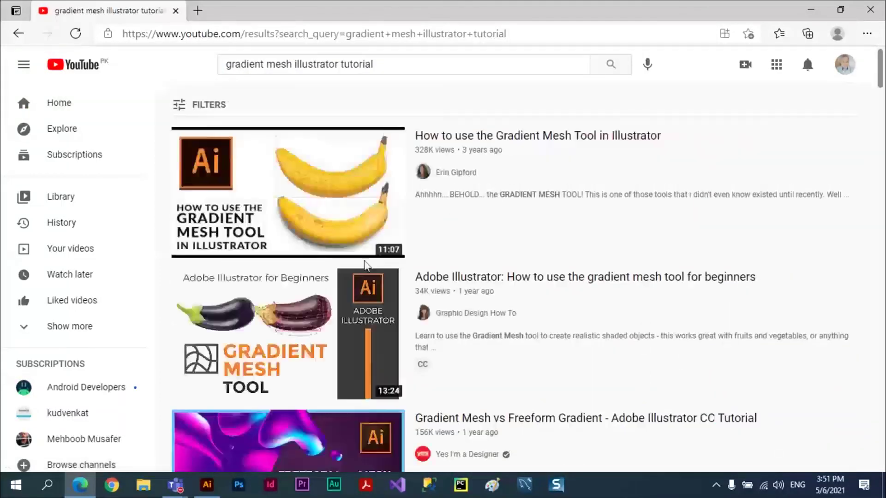
scroll(447, 245, down, 1)
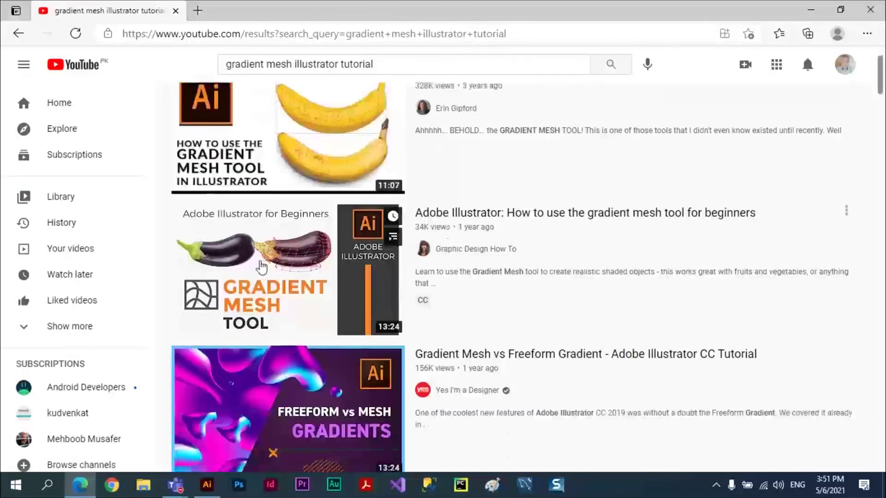
scroll(261, 267, down, 1)
scroll(268, 263, down, 2)
scroll(279, 260, down, 2)
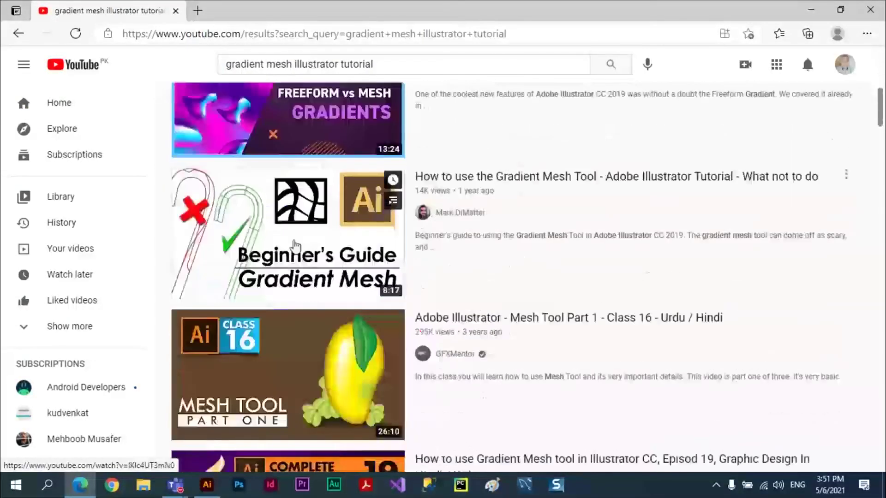
scroll(296, 247, down, 2)
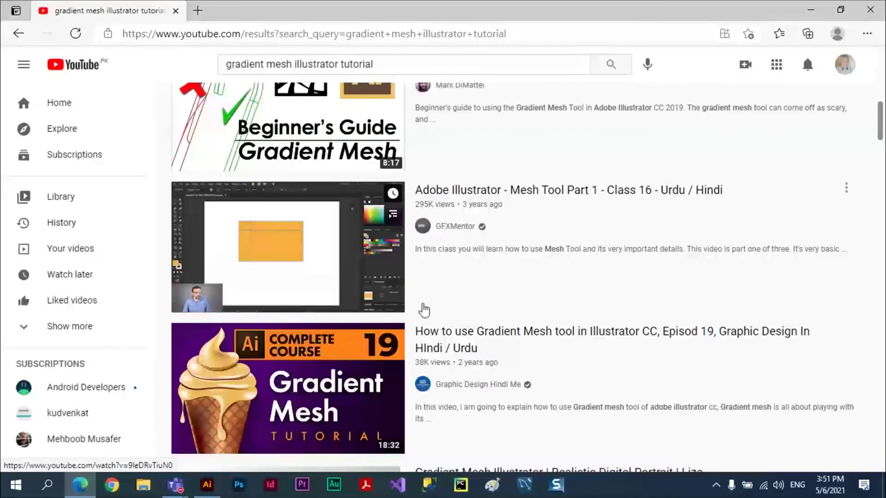
scroll(424, 310, down, 6)
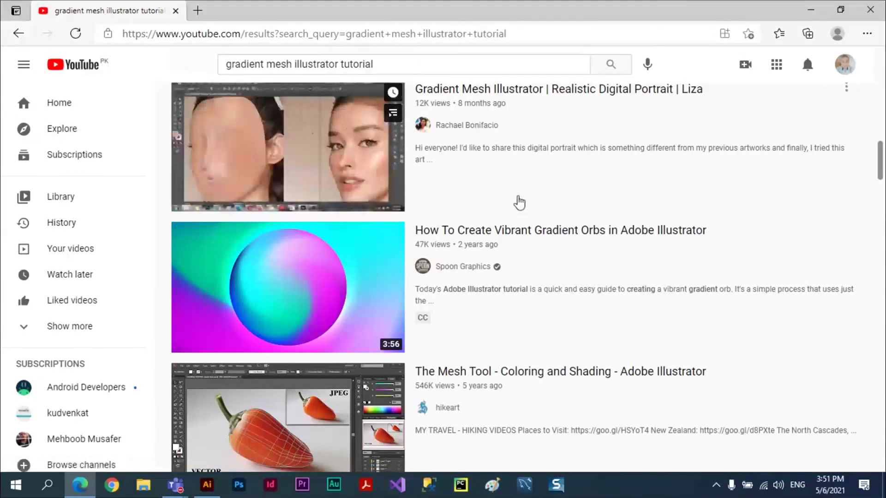
scroll(307, 190, down, 1)
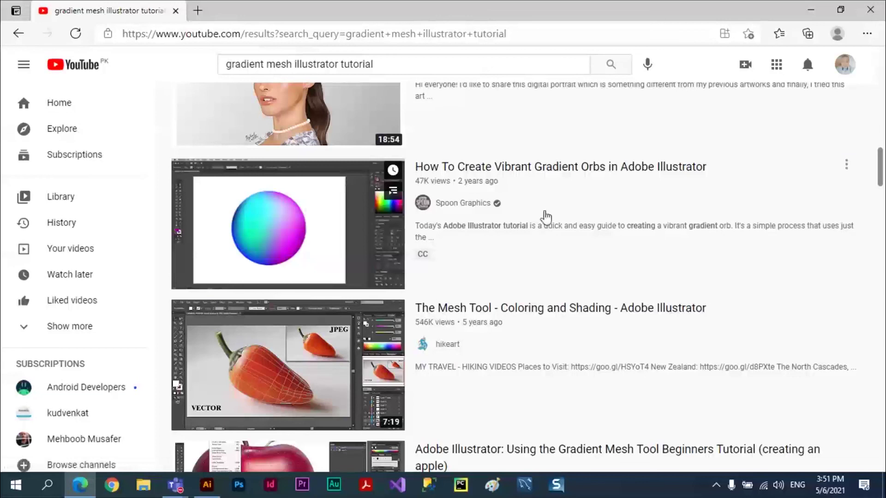
scroll(301, 251, down, 2)
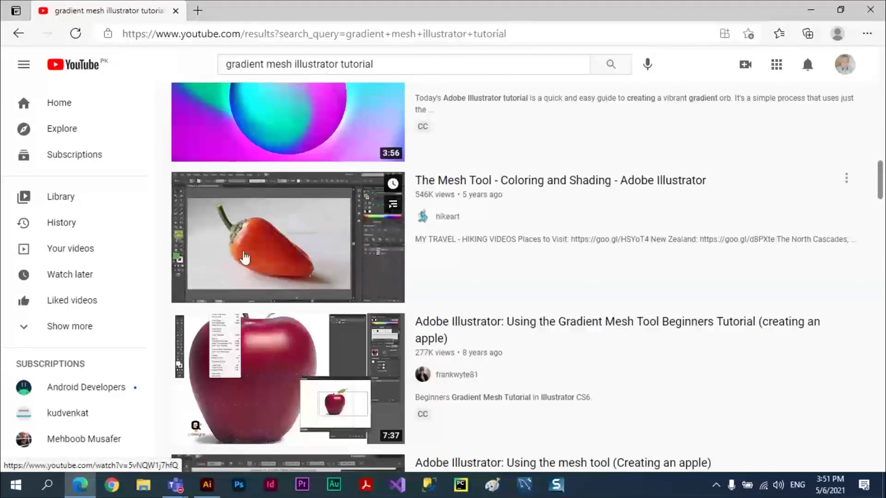
scroll(268, 248, down, 2)
scroll(268, 249, down, 1)
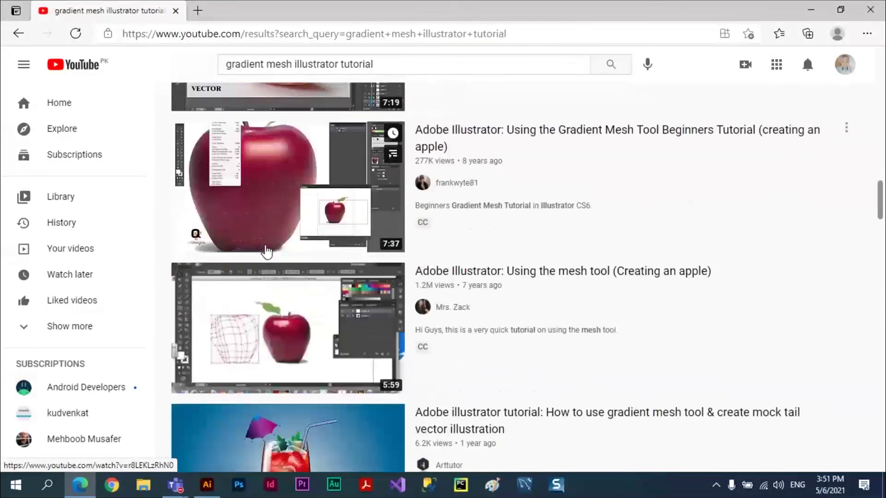
scroll(267, 252, down, 2)
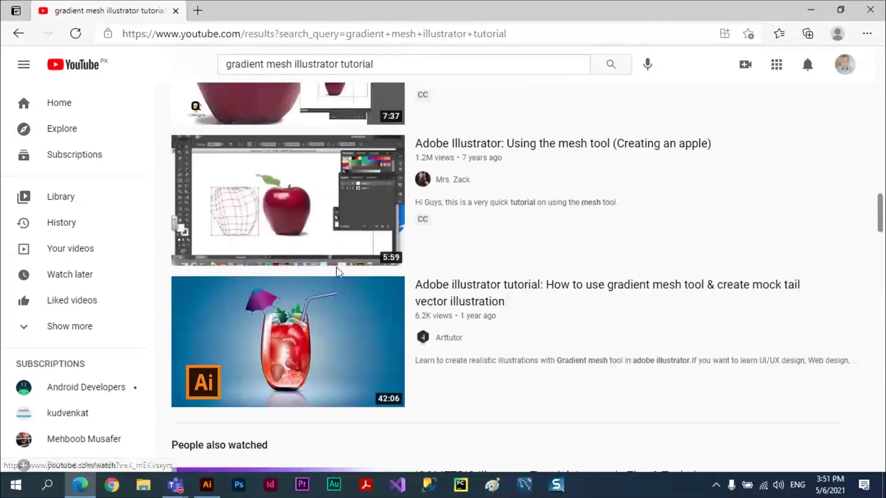
mouse_move(313, 211)
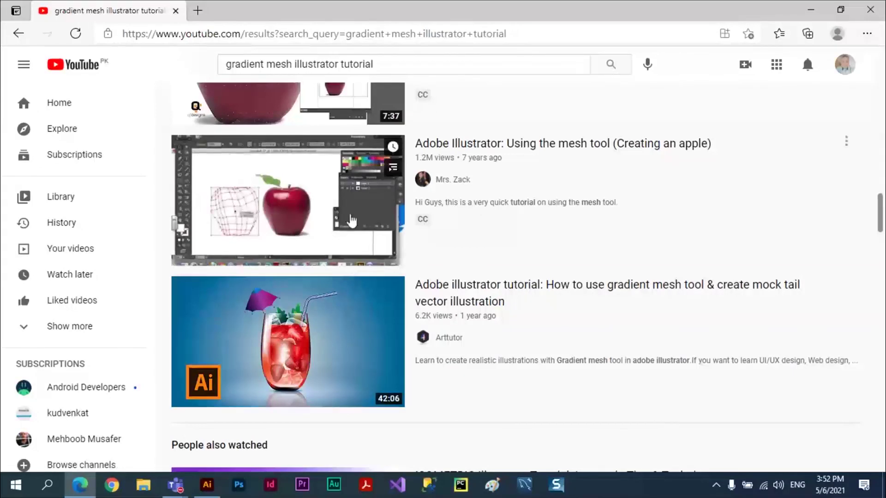
scroll(369, 203, down, 3)
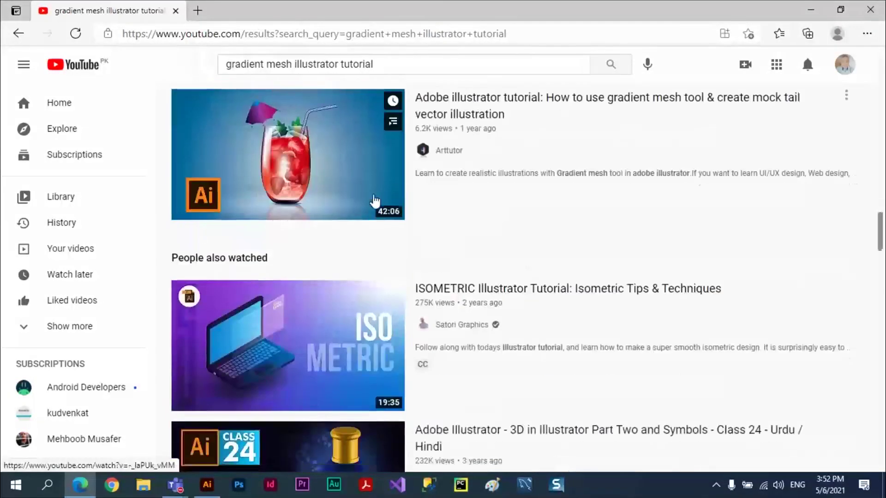
scroll(376, 205, down, 4)
scroll(405, 219, down, 4)
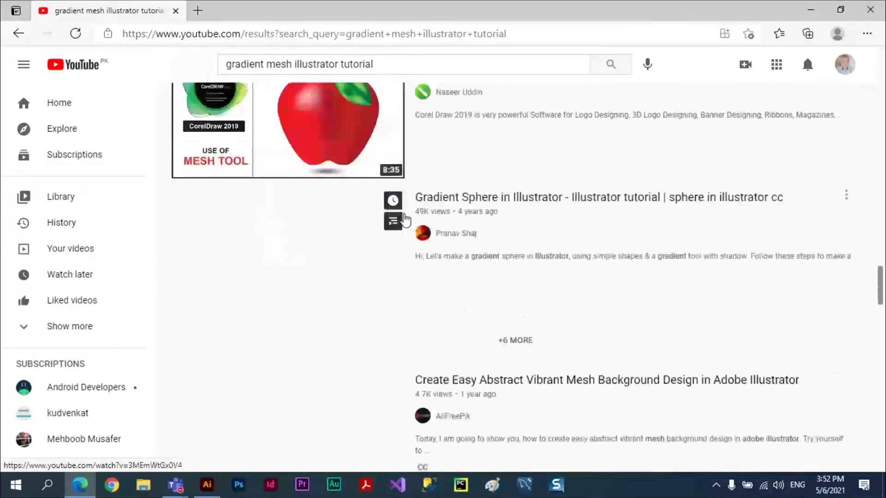
scroll(405, 219, down, 2)
scroll(406, 220, down, 3)
scroll(408, 221, down, 1)
scroll(409, 223, down, 1)
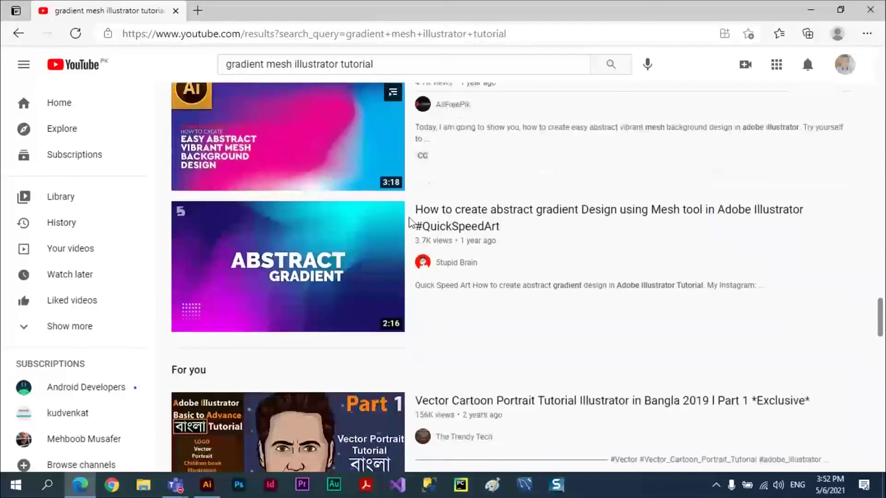
scroll(293, 277, down, 1)
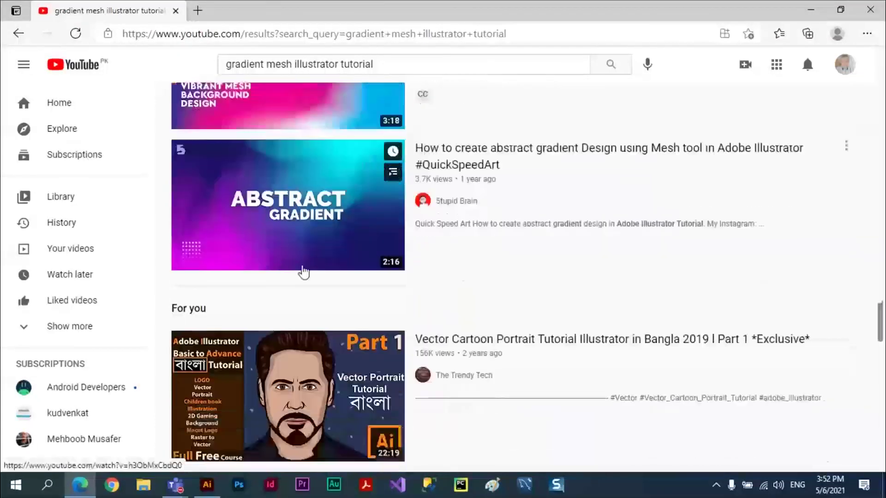
scroll(302, 270, down, 2)
scroll(308, 268, down, 3)
scroll(308, 269, down, 2)
scroll(309, 269, down, 3)
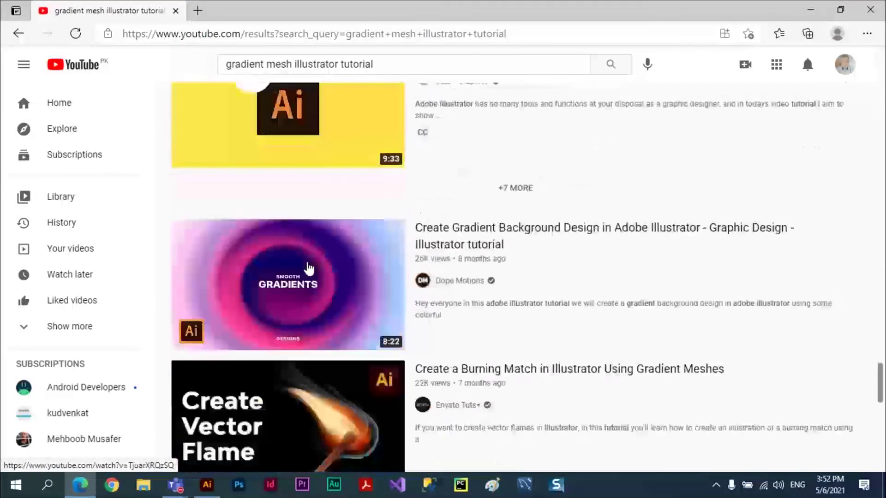
scroll(319, 293, down, 2)
scroll(321, 289, down, 3)
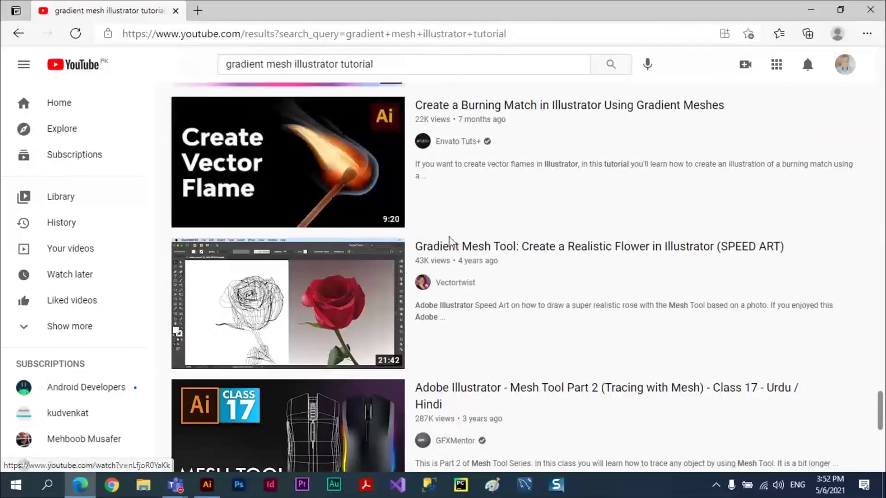
mouse_move(531, 279)
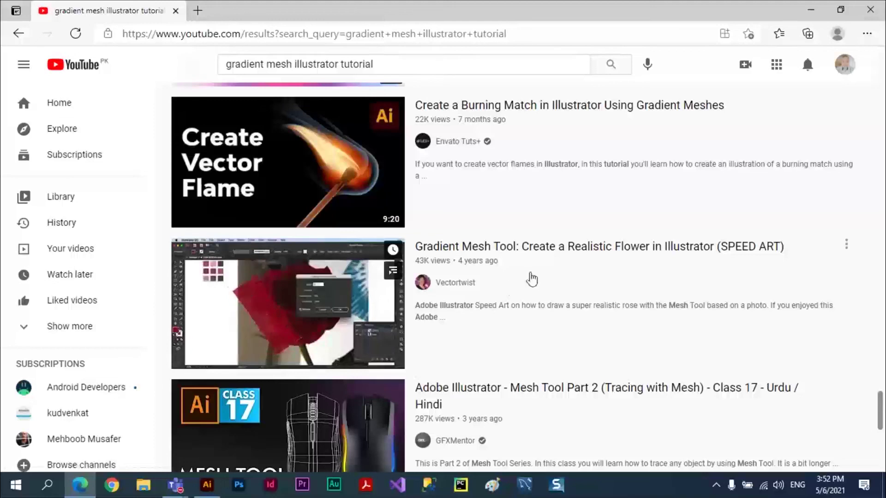
scroll(498, 295, down, 4)
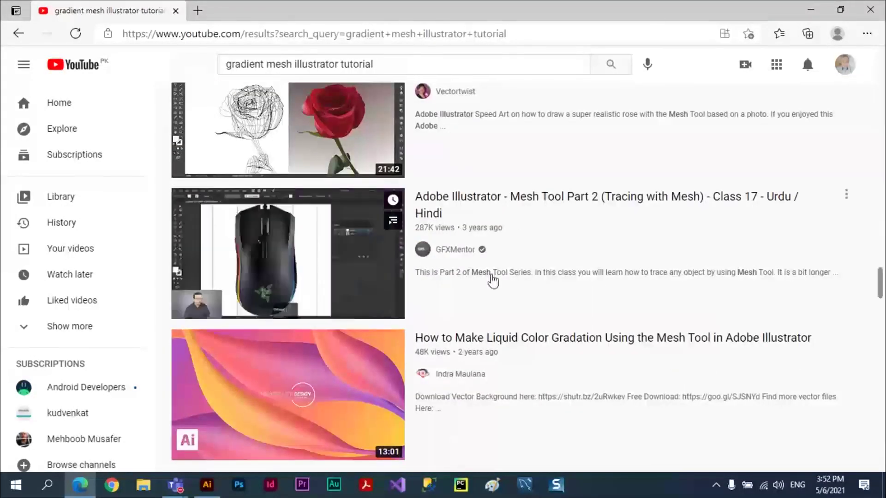
scroll(493, 280, down, 5)
scroll(498, 276, down, 5)
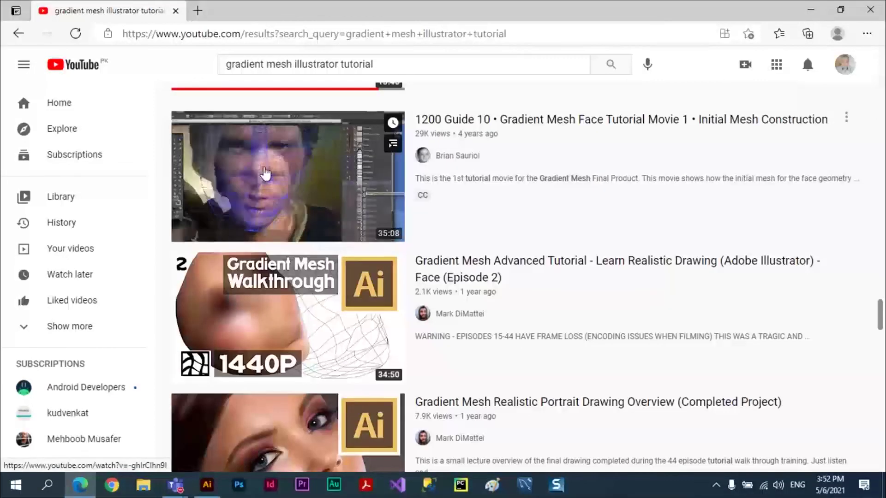
mouse_move(288, 317)
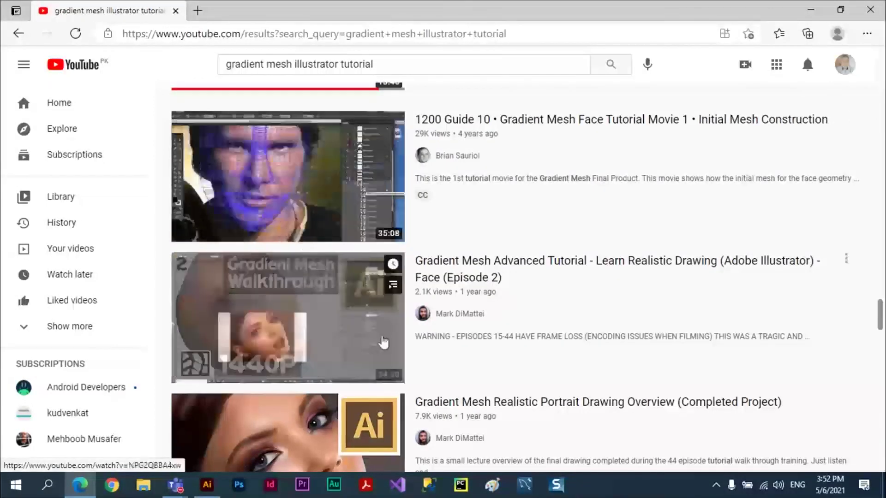
scroll(422, 297, down, 4)
scroll(422, 297, up, 3)
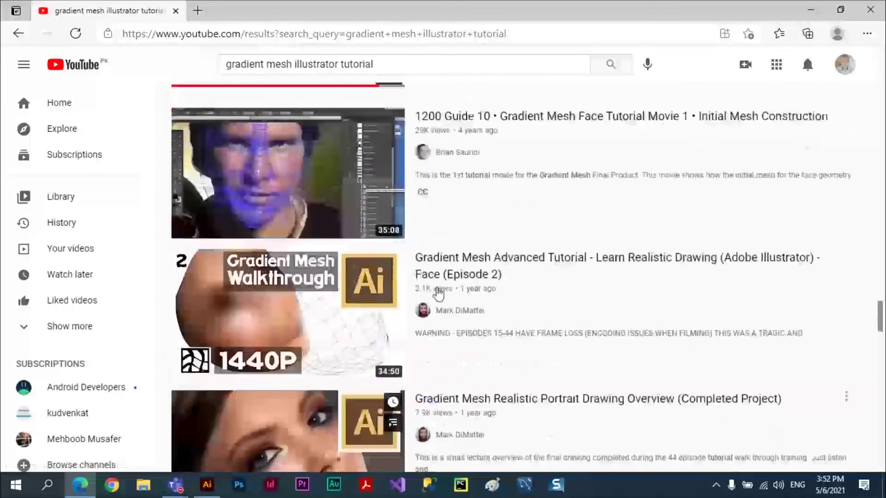
scroll(439, 293, down, 10)
scroll(439, 293, up, 4)
scroll(438, 291, up, 10)
scroll(441, 291, up, 8)
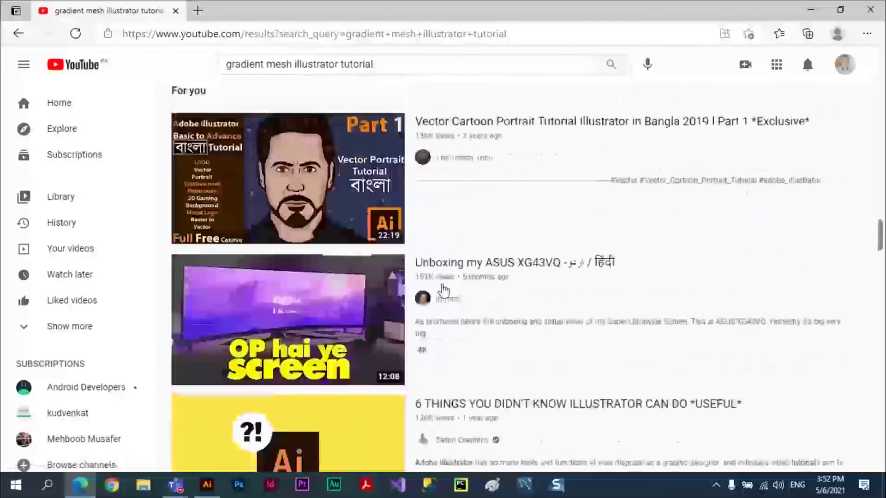
scroll(443, 290, up, 8)
scroll(443, 291, up, 5)
scroll(443, 291, up, 5)
scroll(443, 290, up, 5)
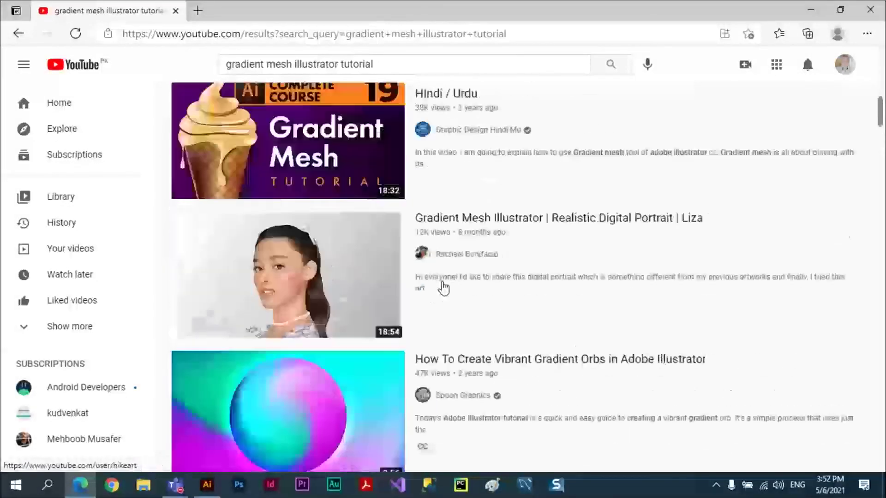
scroll(443, 289, up, 5)
scroll(443, 288, up, 5)
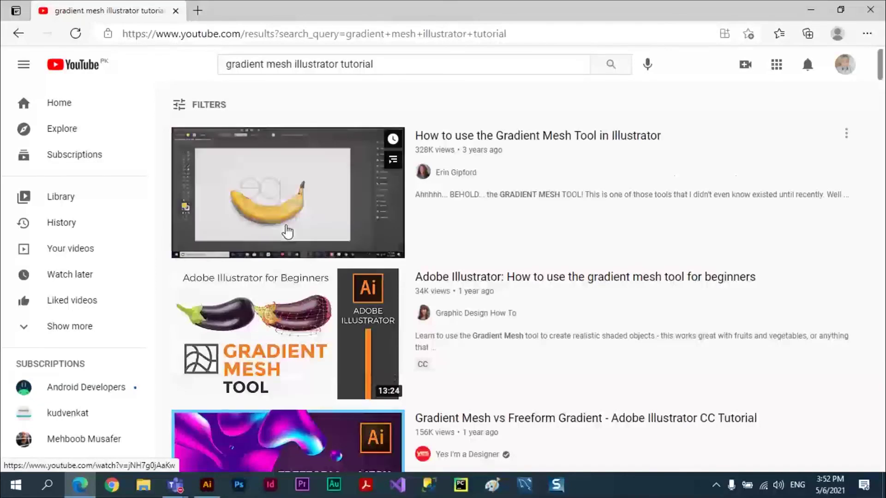
Switch back to the Teams meeting and stop its recording from More actions, confirming the prompt
key(alt+Tab)
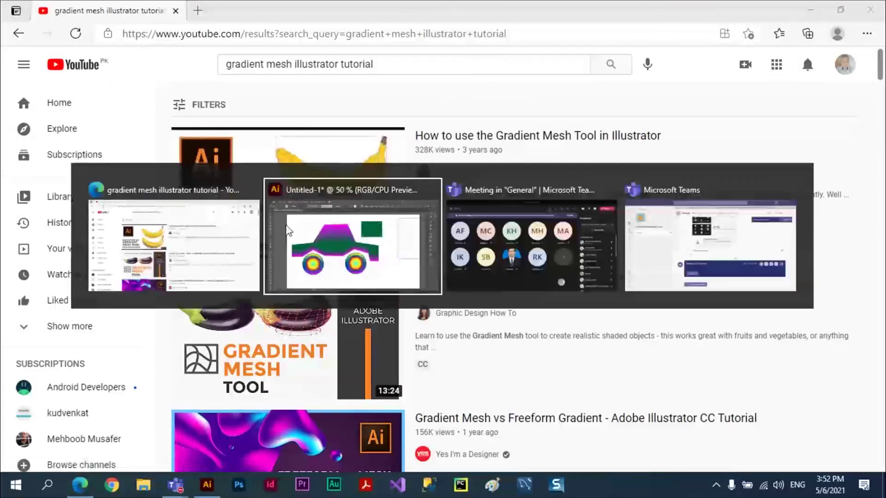
key(alt+Tab)
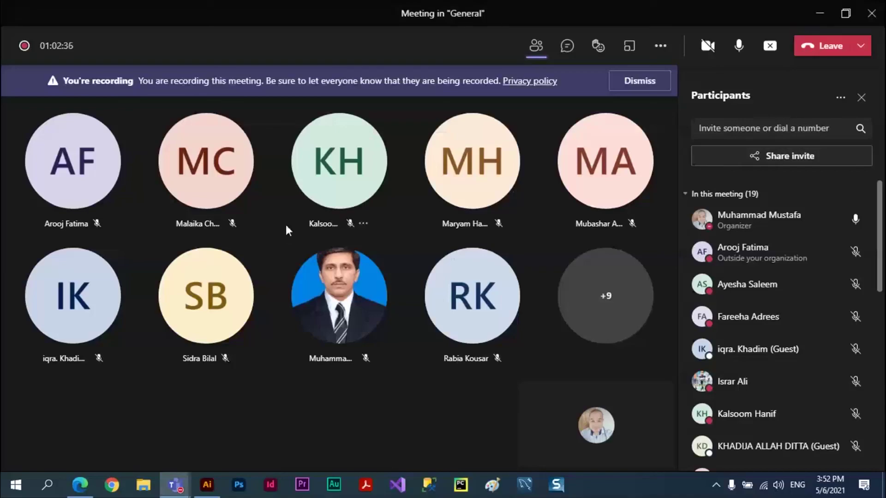
click(662, 47)
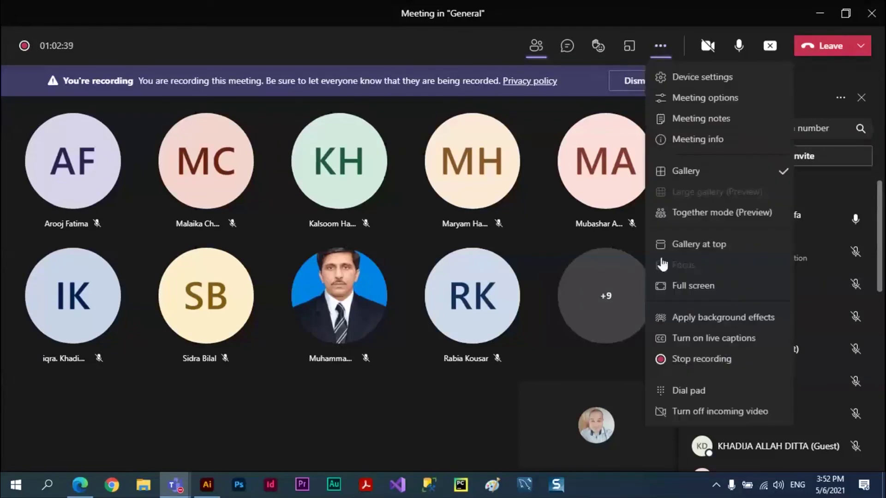
click(702, 359)
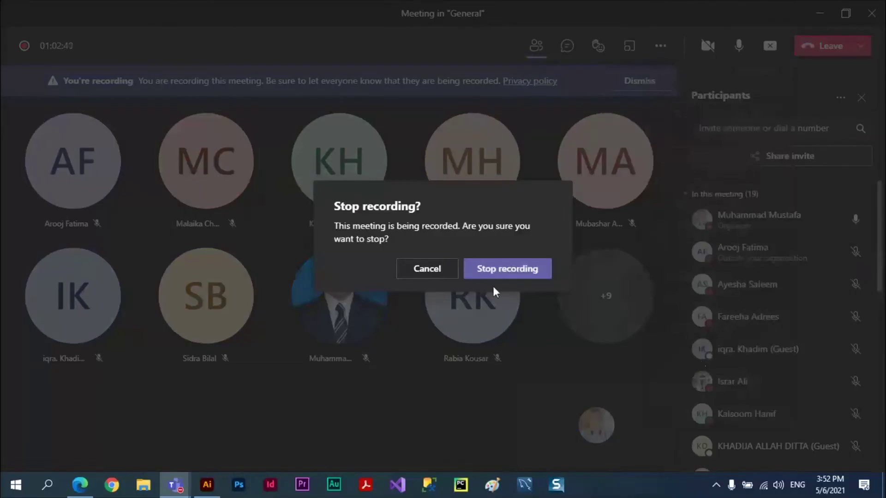
click(506, 271)
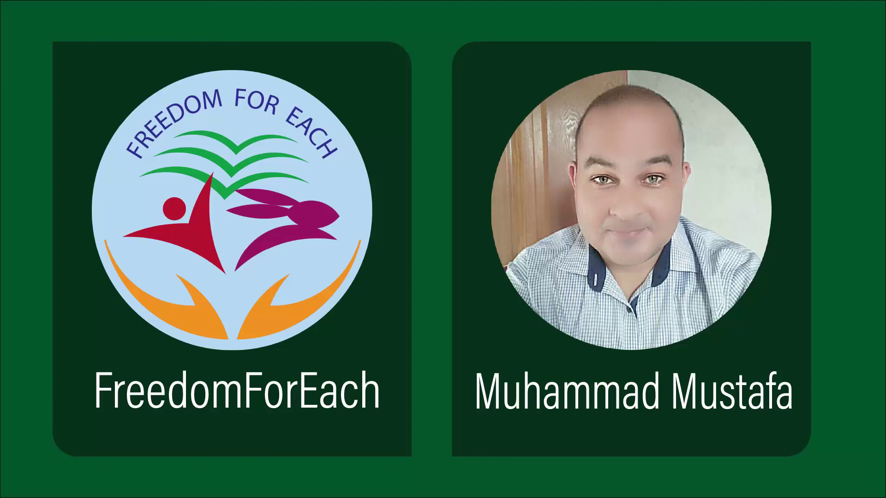